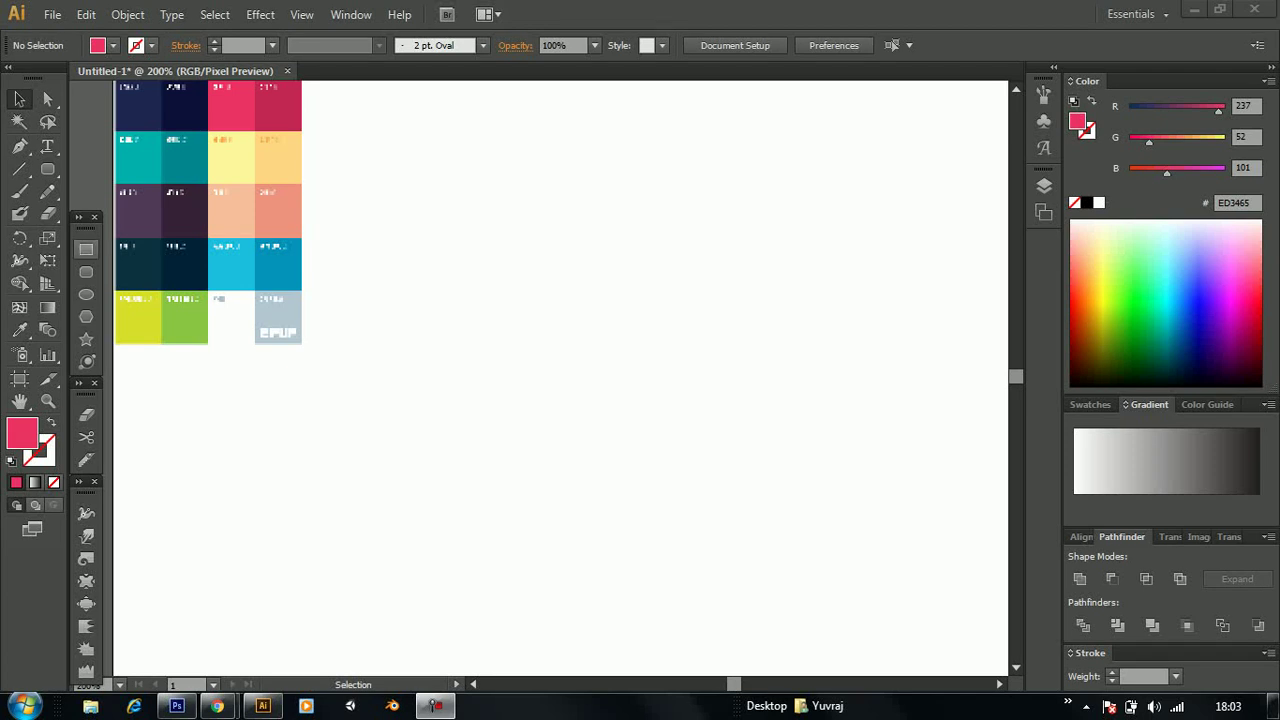
Draw a tall rounded-rectangle pill near the page centre and fill it with peach F7BF9C
click(86, 271)
drag(530, 202, 664, 396)
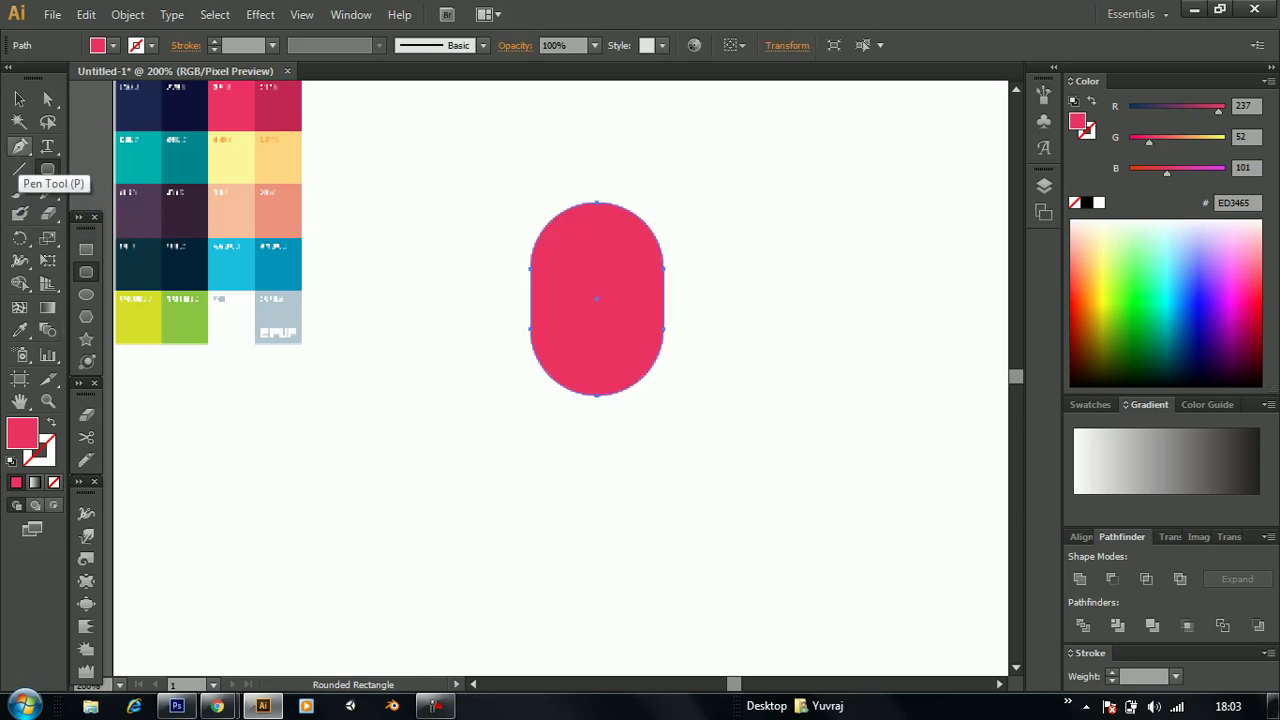
click(19, 330)
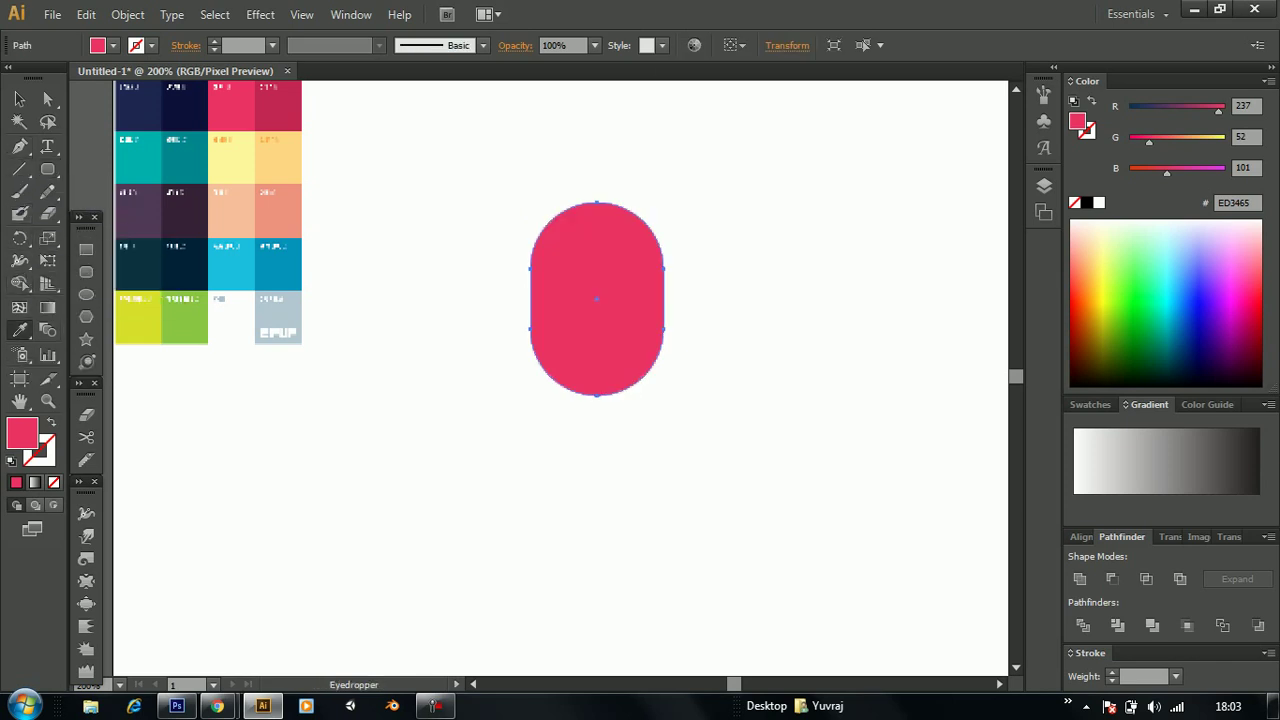
click(231, 215)
click(19, 99)
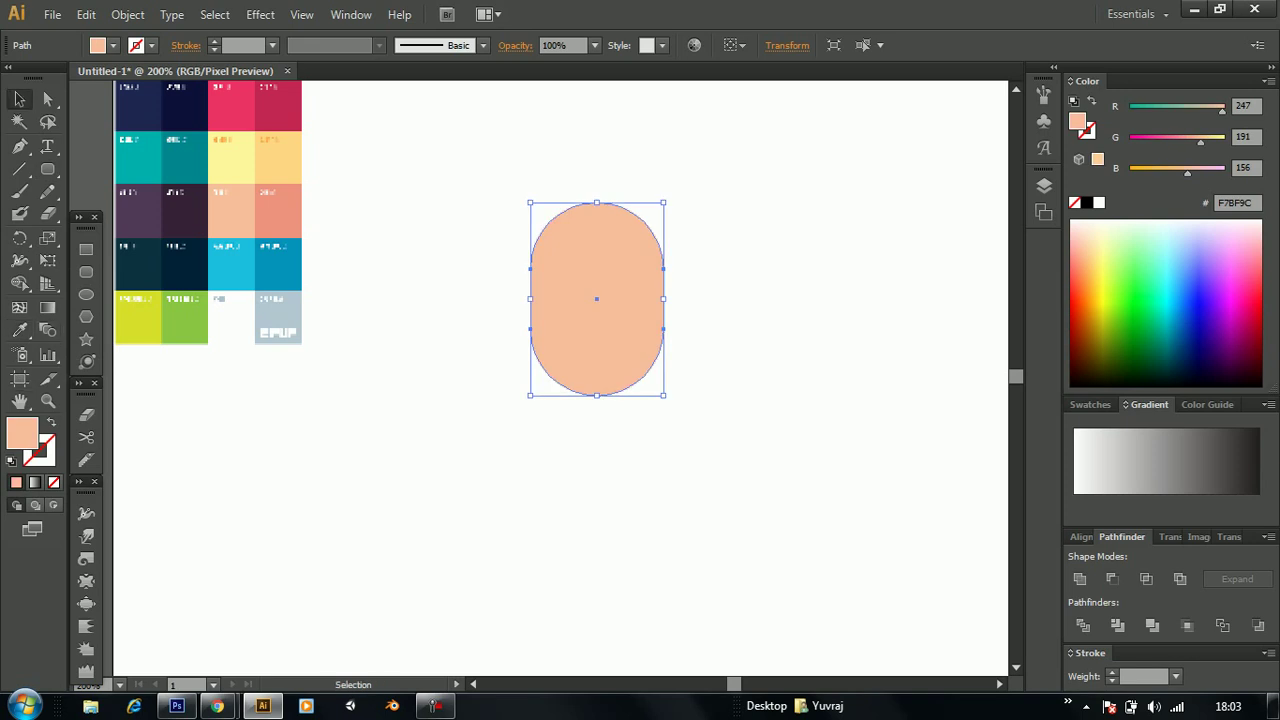
click(86, 294)
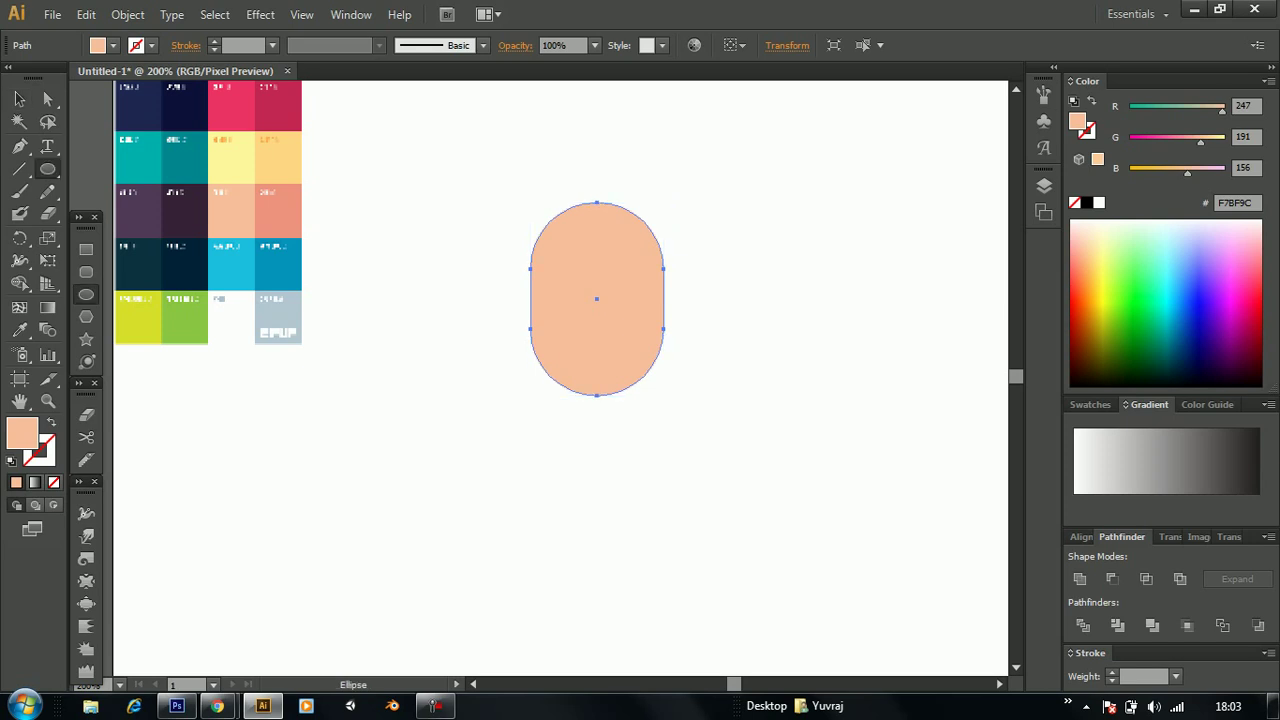
Draw a small circle at the head's upper-left edge and fill it dark navy 012237
key(ctrl+shift+a)
drag(534, 250, 535, 251)
key(i)
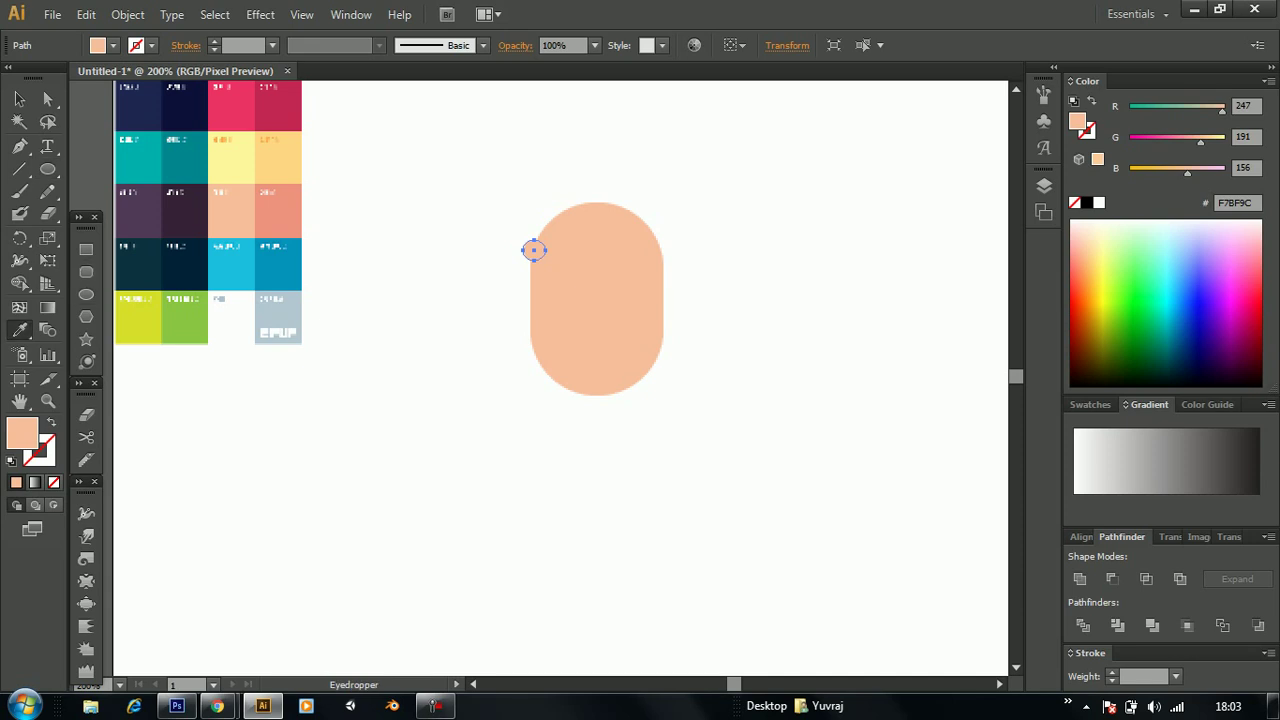
click(185, 265)
click(19, 99)
Duplicate the navy circle to the head's lower left, keeping a spare copy there
key(a)
drag(533, 250, 539, 377)
key(v)
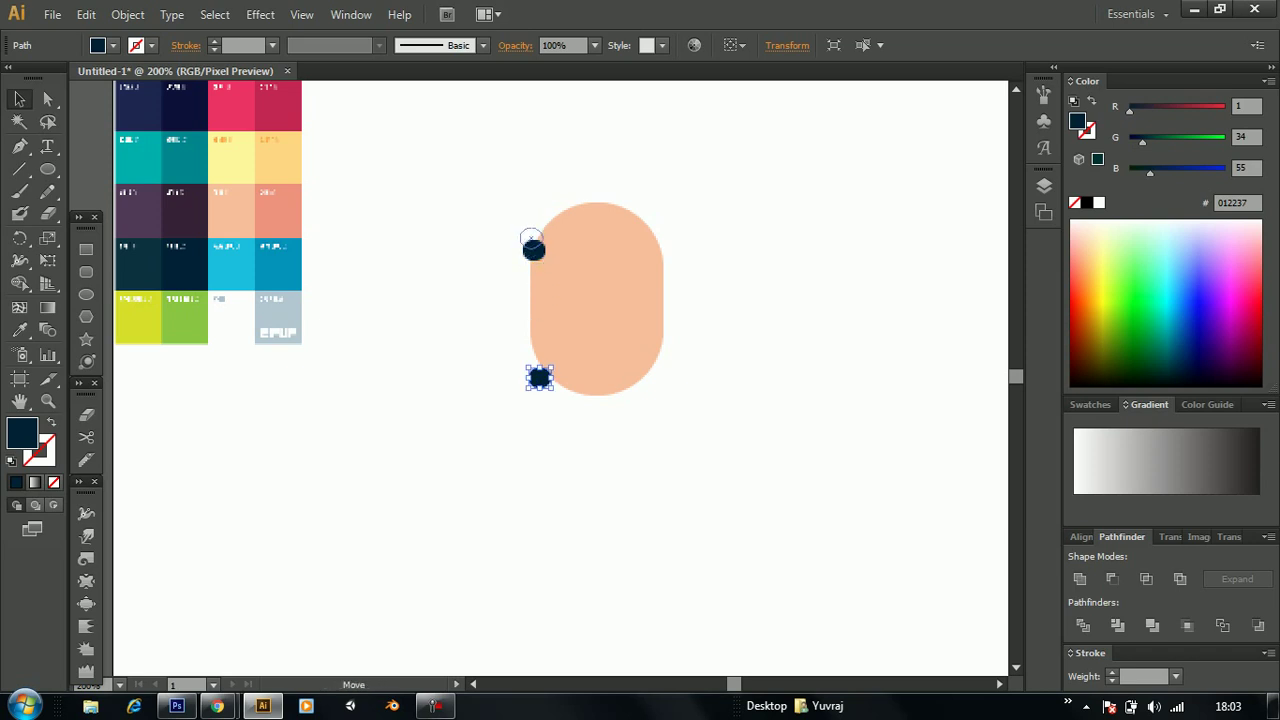
drag(537, 266, 530, 238)
key(a)
key(v)
key(a)
drag(530, 238, 538, 377)
key(v)
key(a)
key(ctrl+z)
key(ctrl+shift+z)
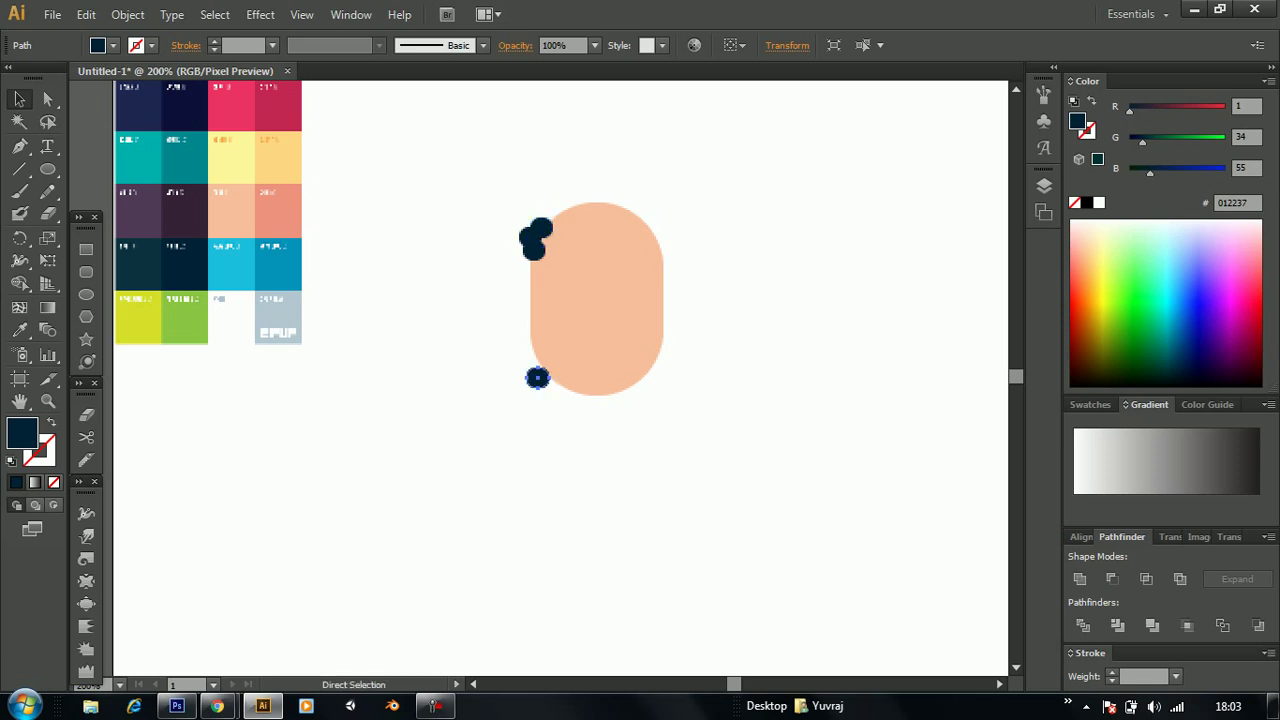
Place navy curl copies along the top of the head and down both edges
drag(537, 377, 548, 214)
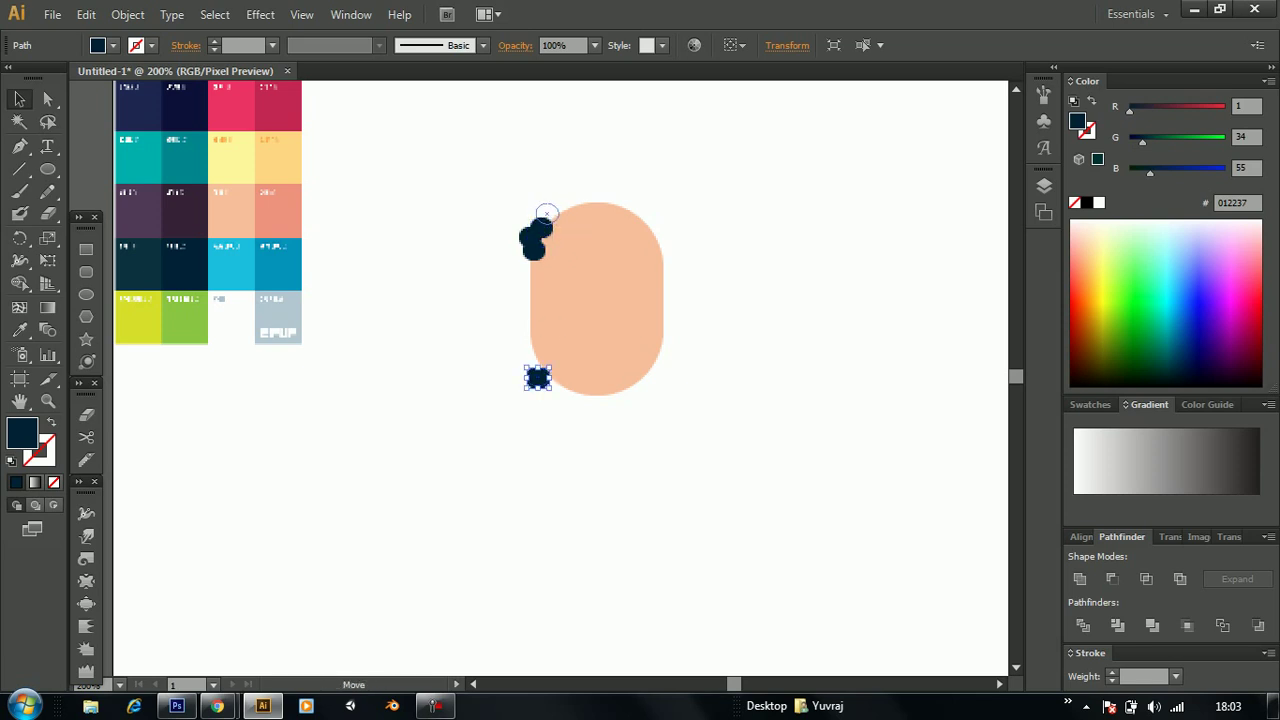
drag(537, 377, 565, 205)
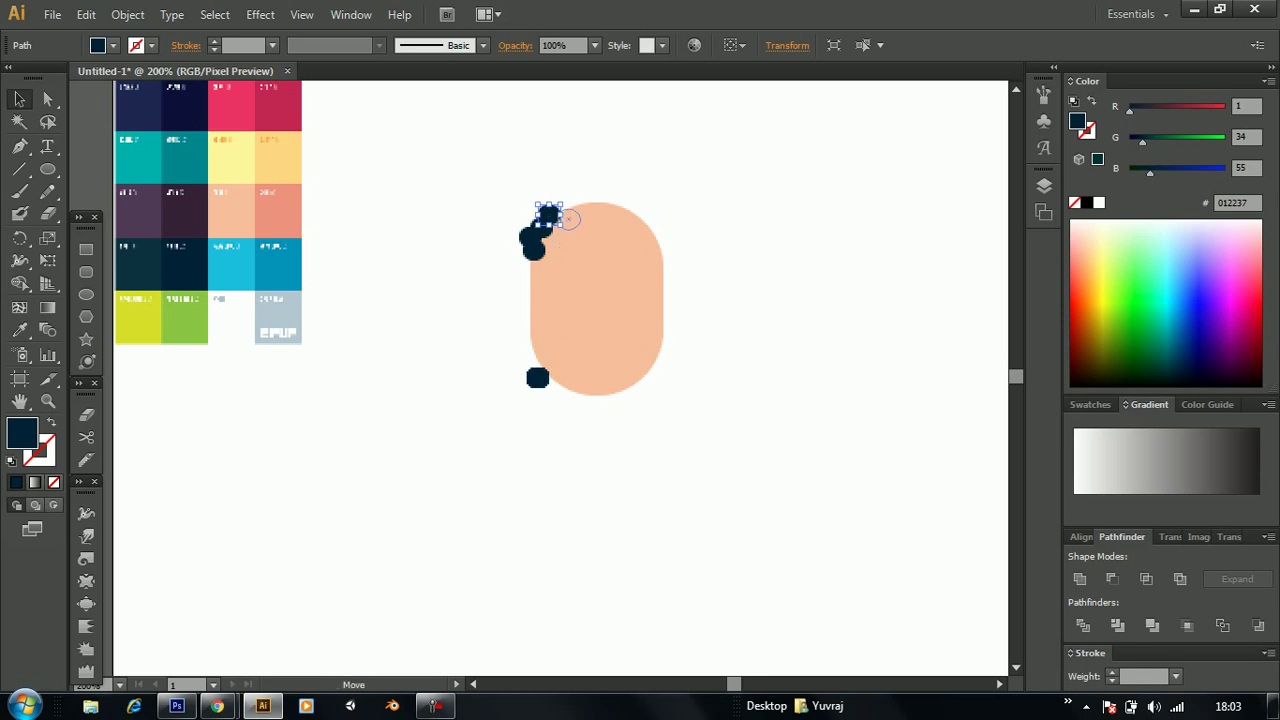
mouse_move(537, 377)
mouse_down()
mouse_move(587, 204)
mouse_move(624, 206)
mouse_up()
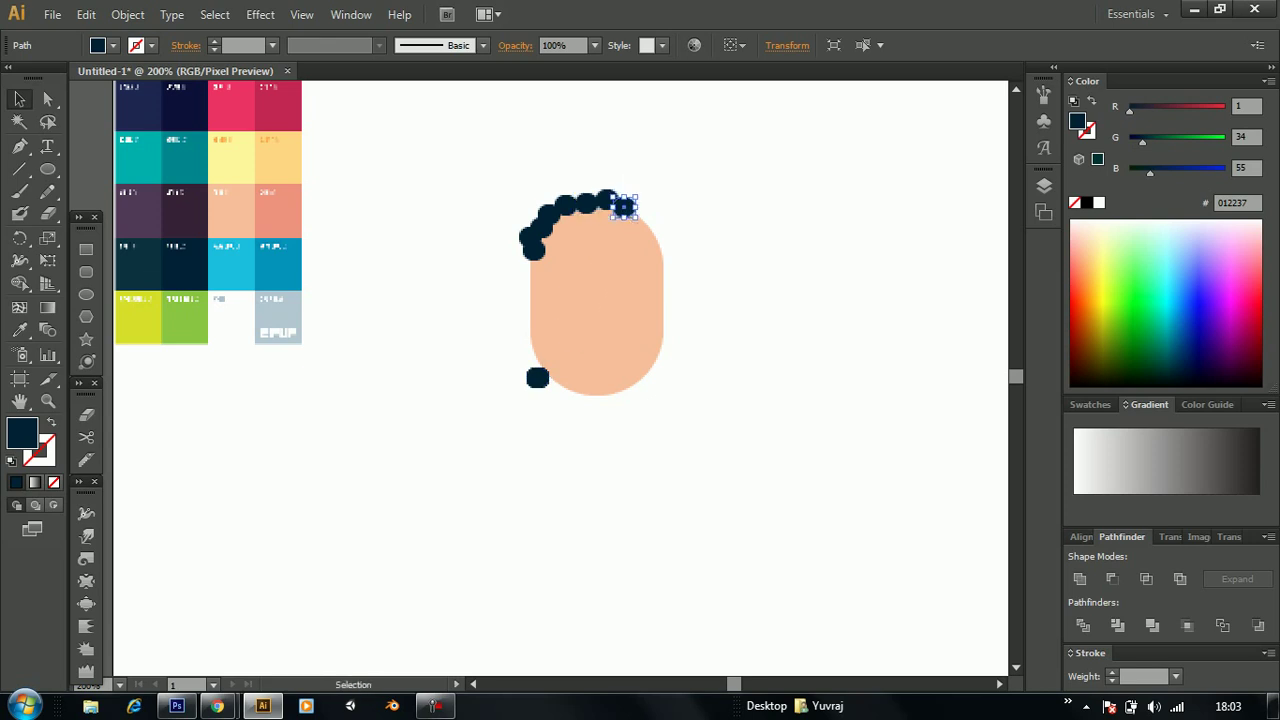
drag(626, 207, 663, 251)
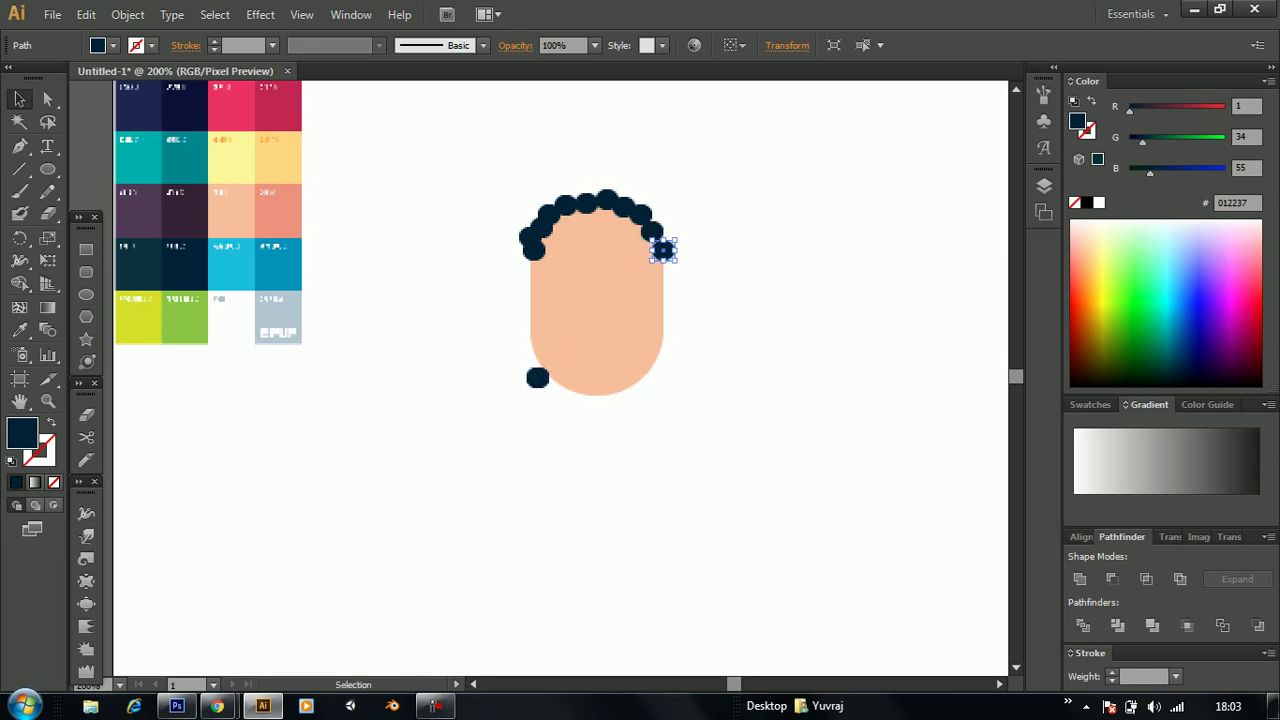
drag(537, 377, 530, 262)
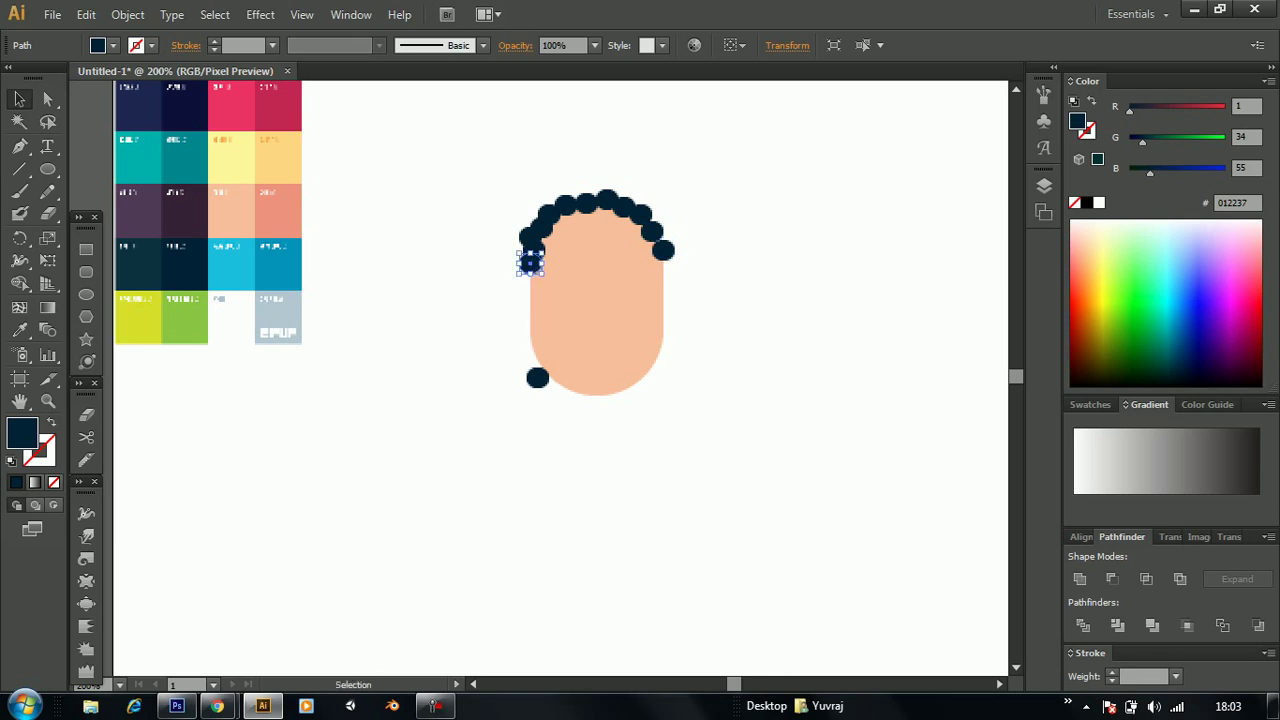
drag(537, 377, 668, 263)
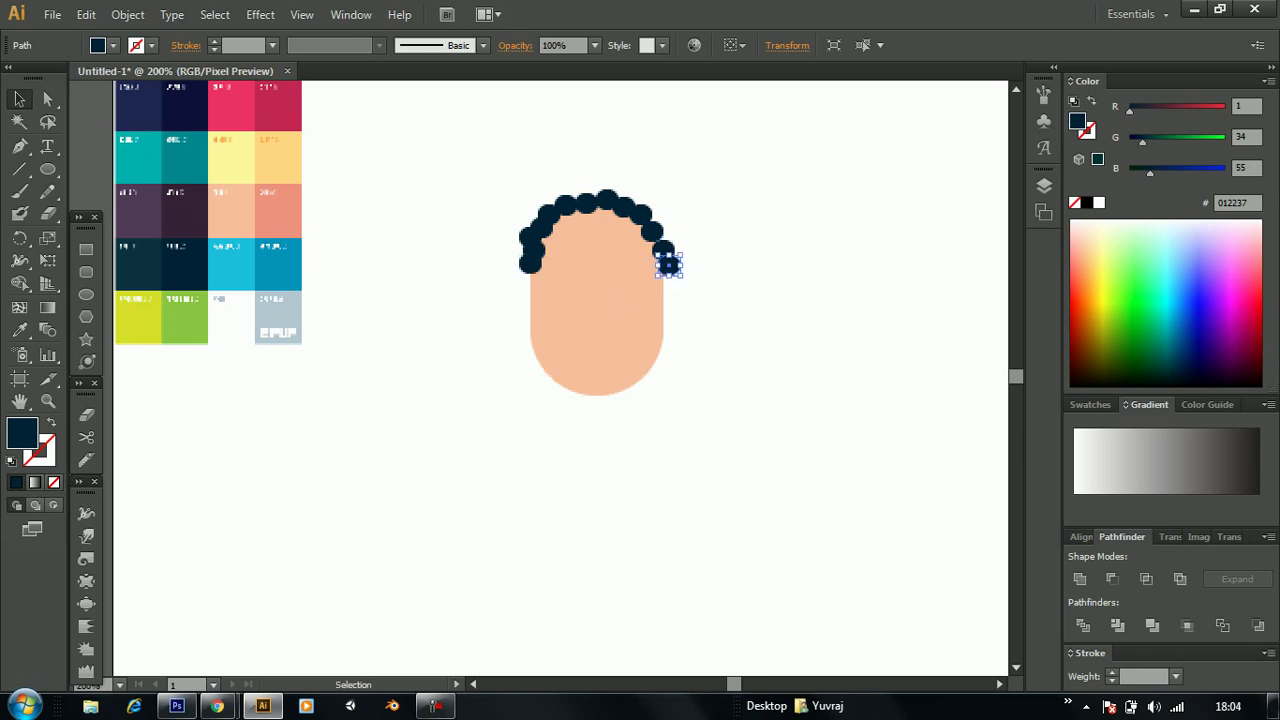
Copy the spare navy circle to the upper left and shift curls across the crown
click(670, 278)
key(ctrl+f)
click(537, 377)
mouse_move(537, 377)
mouse_down()
mouse_move(517, 248)
mouse_move(527, 216)
mouse_up()
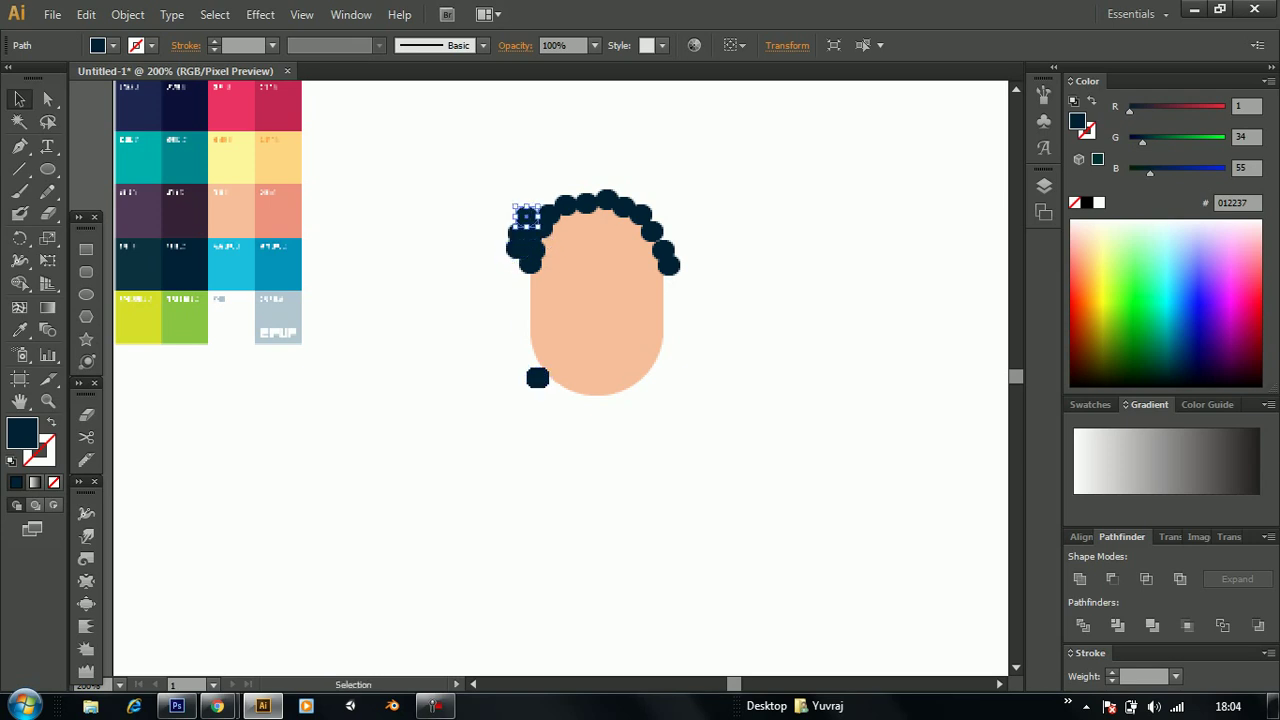
drag(527, 216, 577, 192)
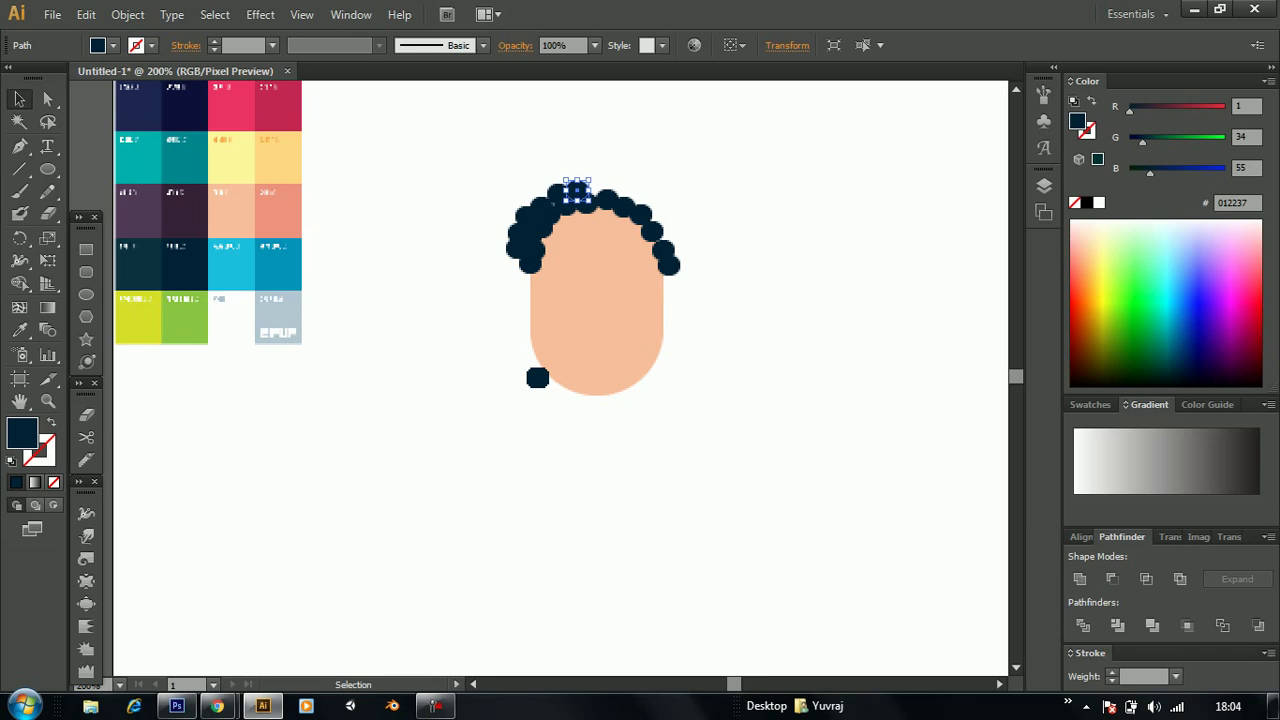
mouse_move(577, 192)
mouse_down()
mouse_move(630, 187)
mouse_move(660, 222)
mouse_up()
Reposition the right-side curls and add another copy on the hair's left edge
click(613, 193)
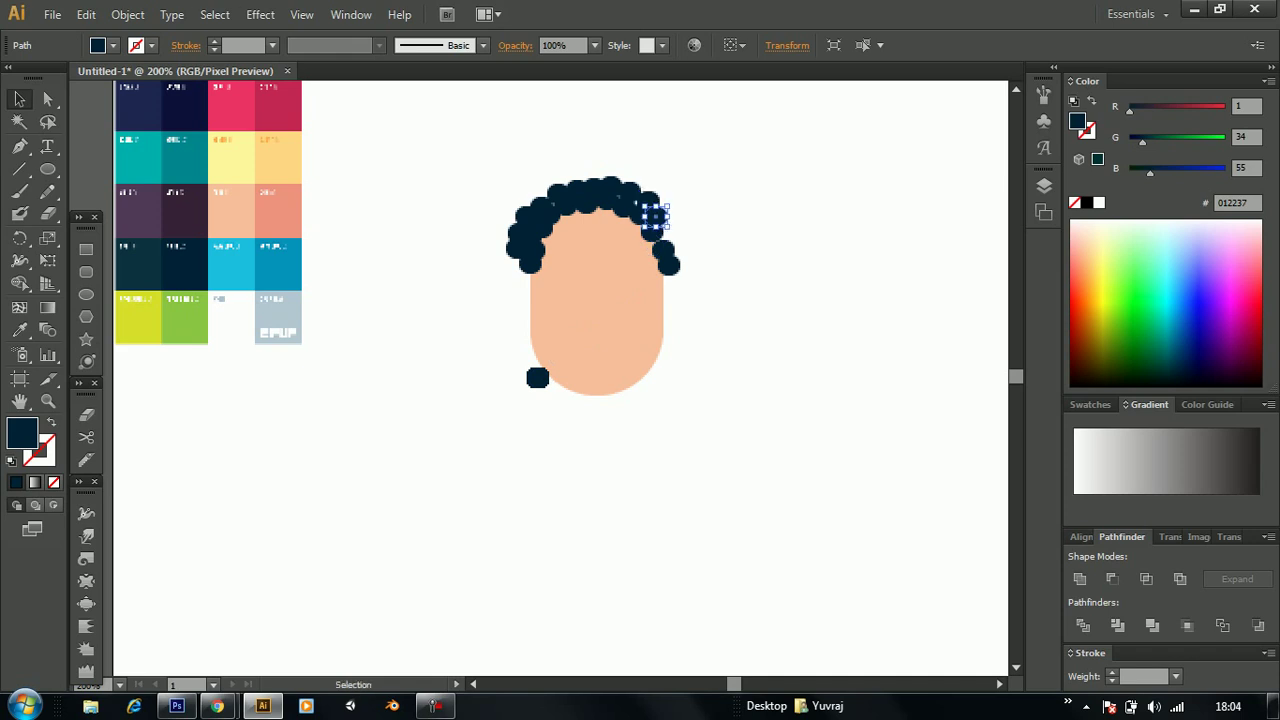
mouse_move(656, 218)
mouse_down()
mouse_move(668, 238)
mouse_move(668, 226)
mouse_up()
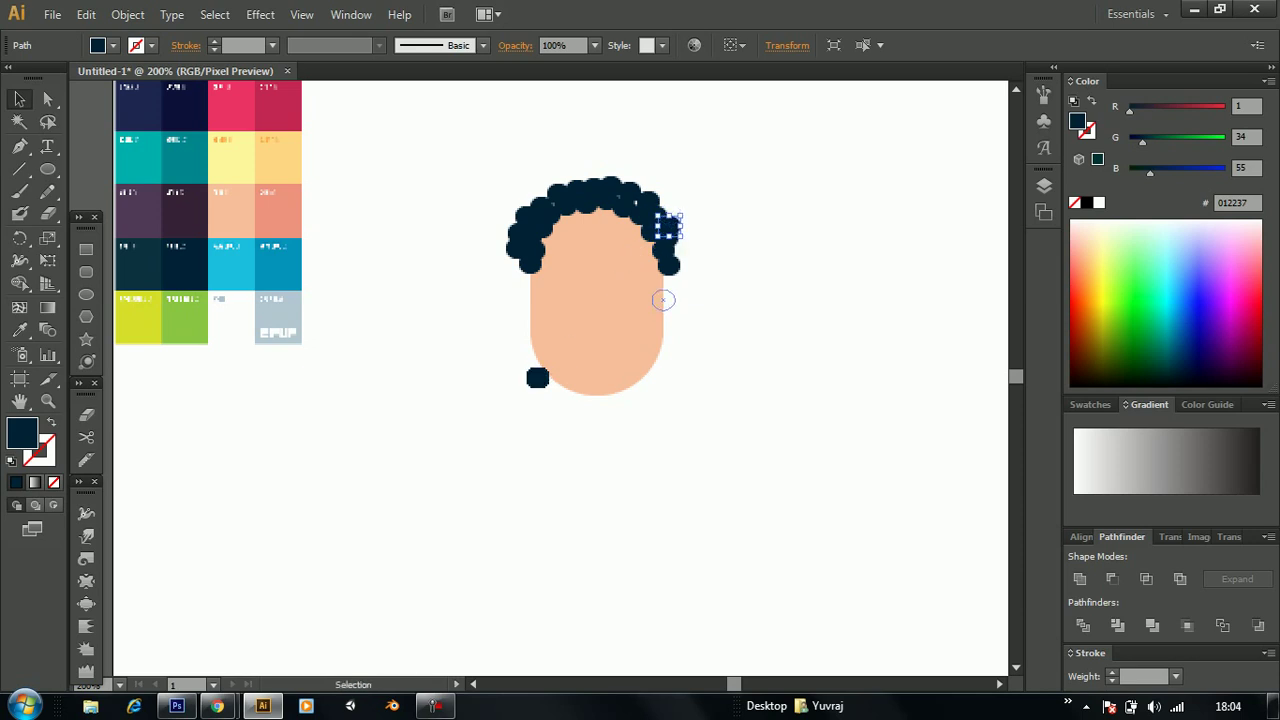
mouse_move(668, 228)
mouse_down()
mouse_move(672, 252)
mouse_move(511, 222)
mouse_move(530, 192)
mouse_up()
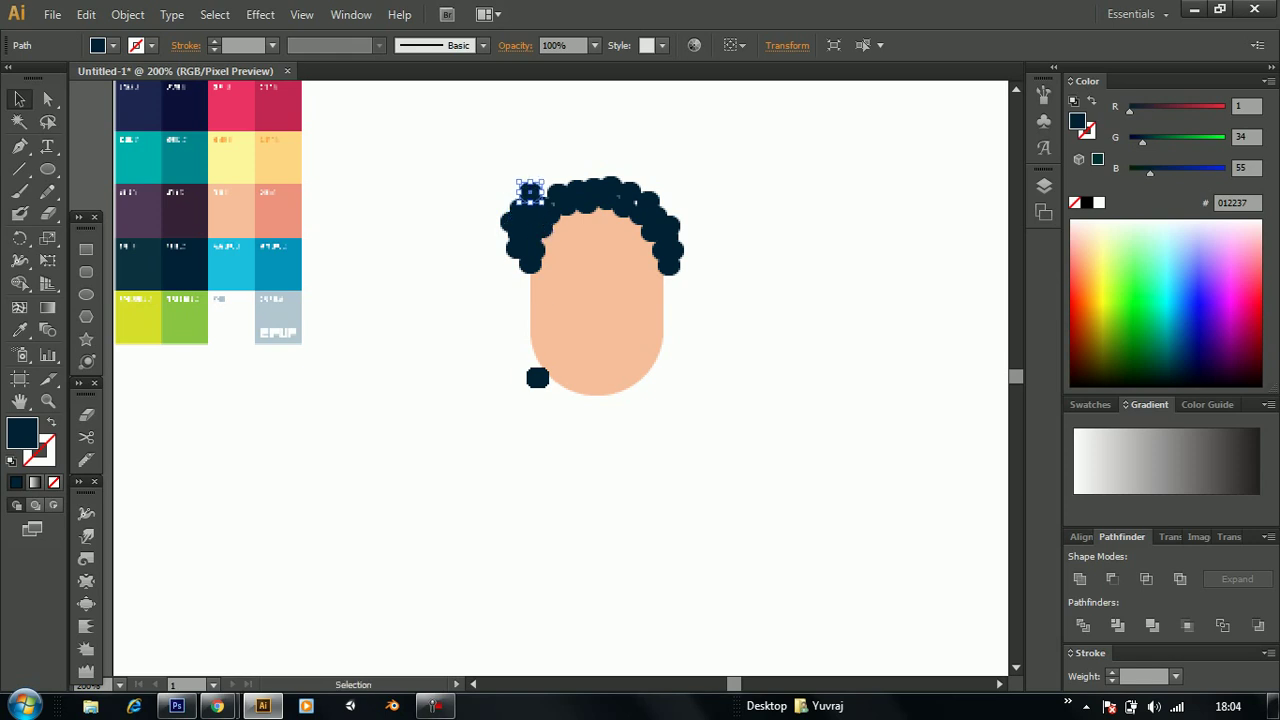
drag(537, 377, 509, 261)
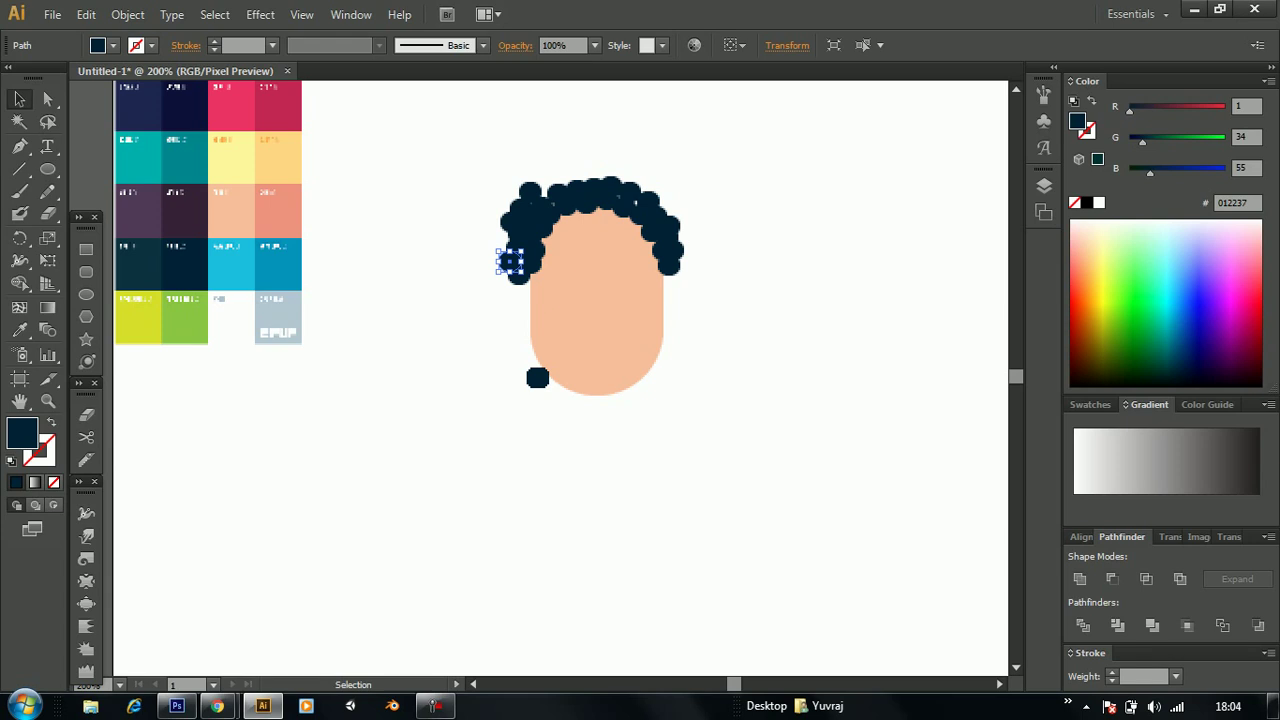
click(543, 188)
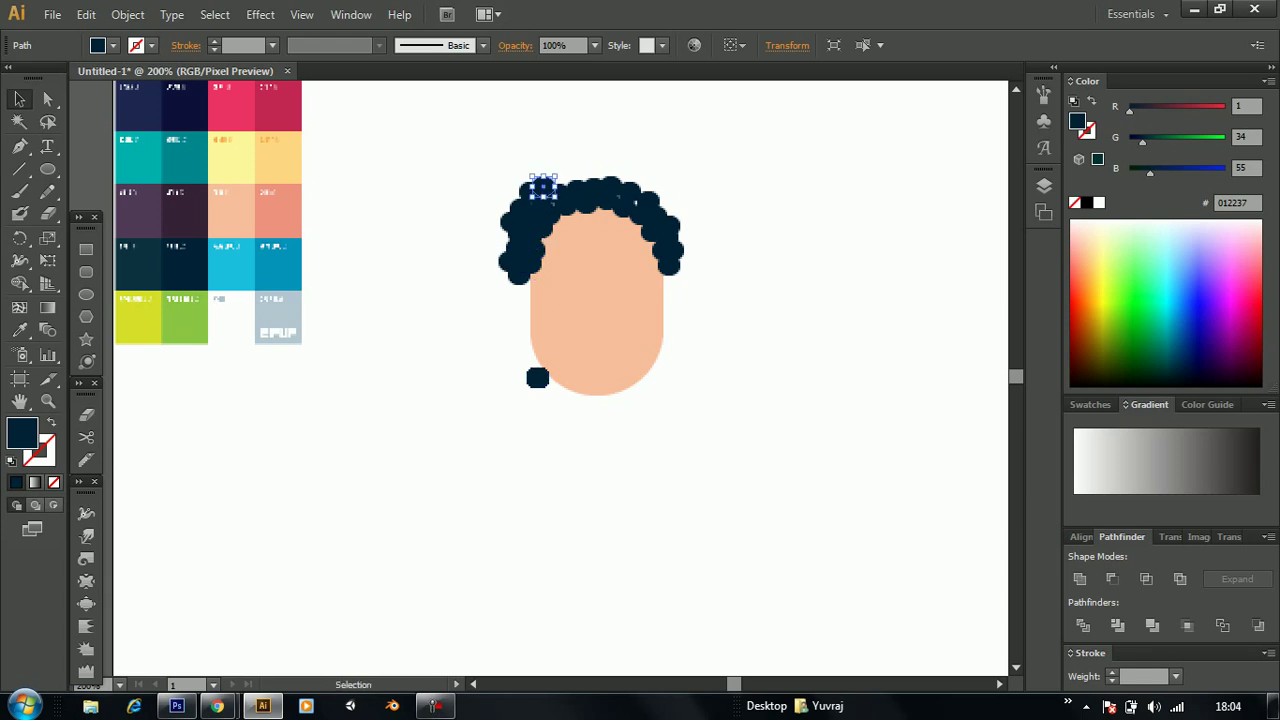
drag(543, 188, 617, 173)
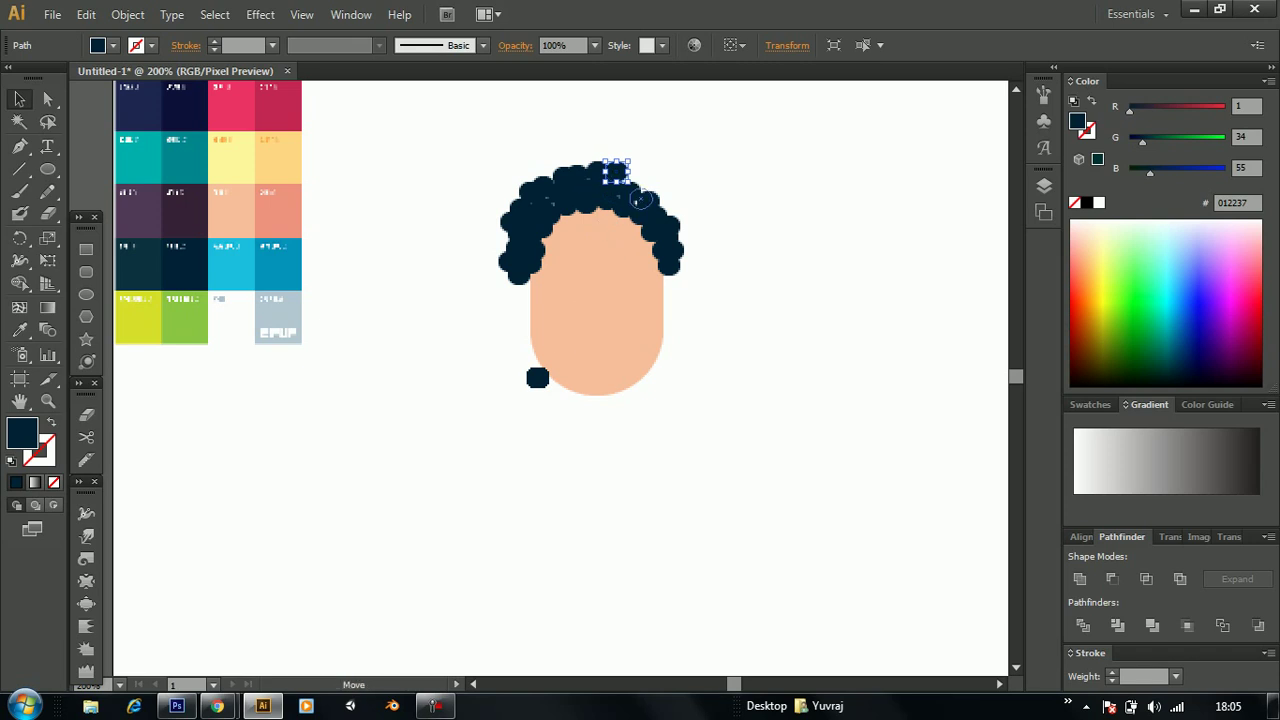
Shift four navy curls around the crown and right side to close gaps
mouse_move(618, 173)
mouse_down()
mouse_move(637, 177)
mouse_move(654, 262)
mouse_up()
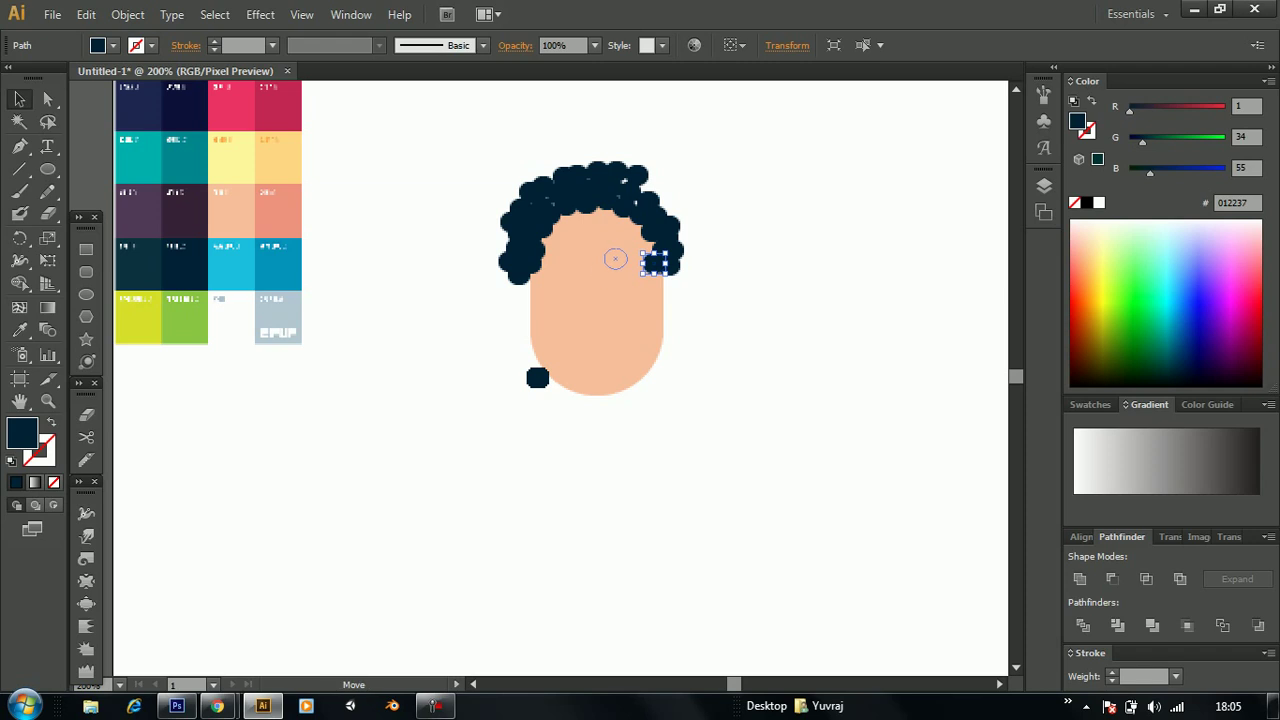
drag(652, 259, 626, 186)
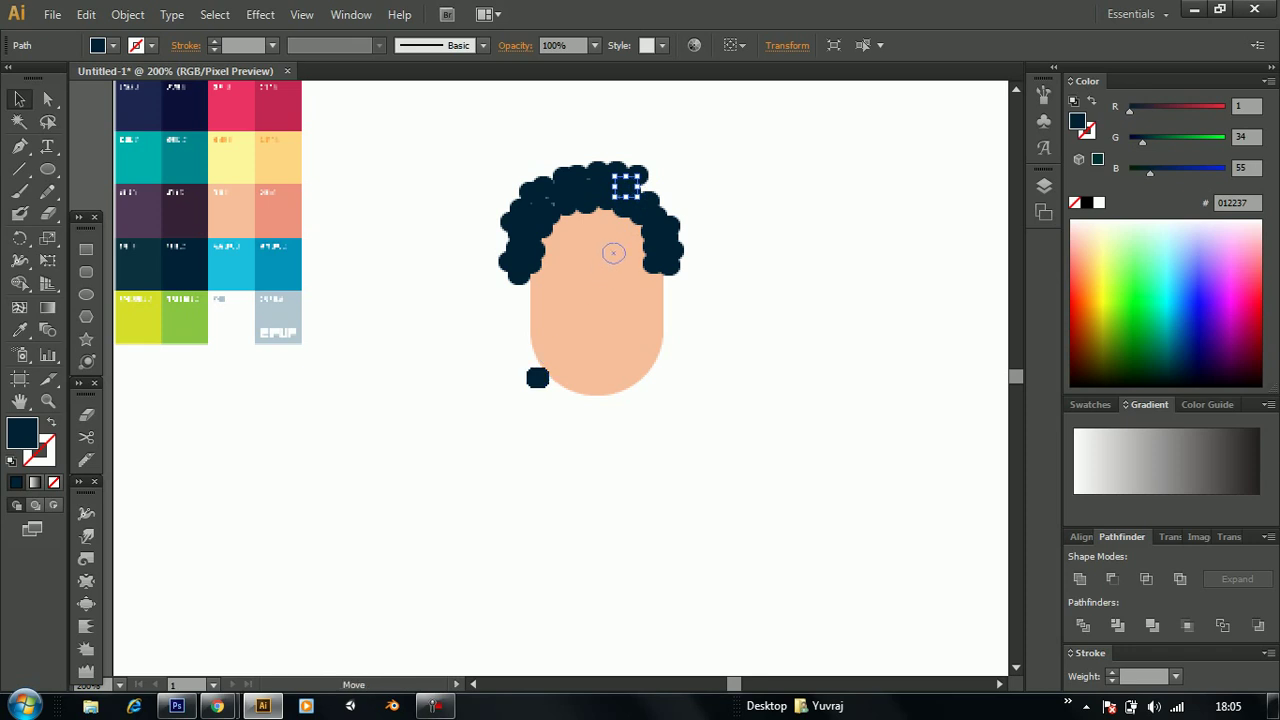
drag(630, 189, 672, 203)
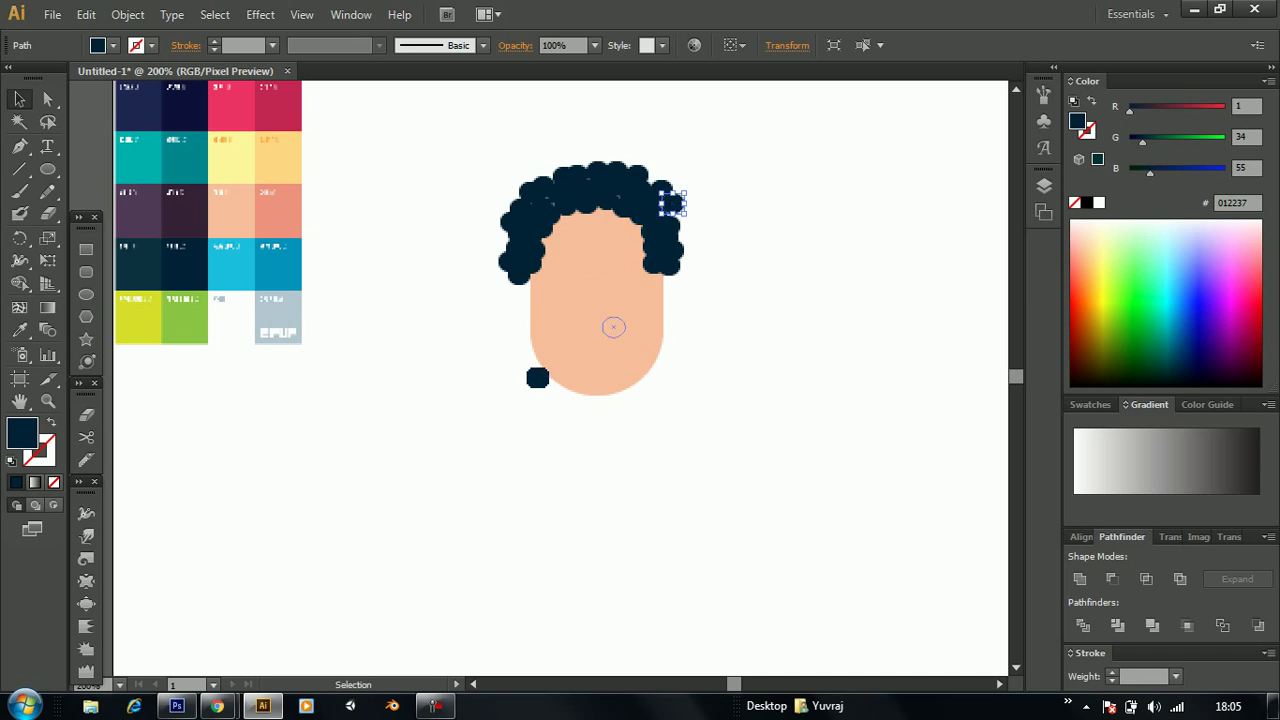
mouse_move(672, 203)
mouse_down()
mouse_move(636, 164)
mouse_move(593, 163)
mouse_up()
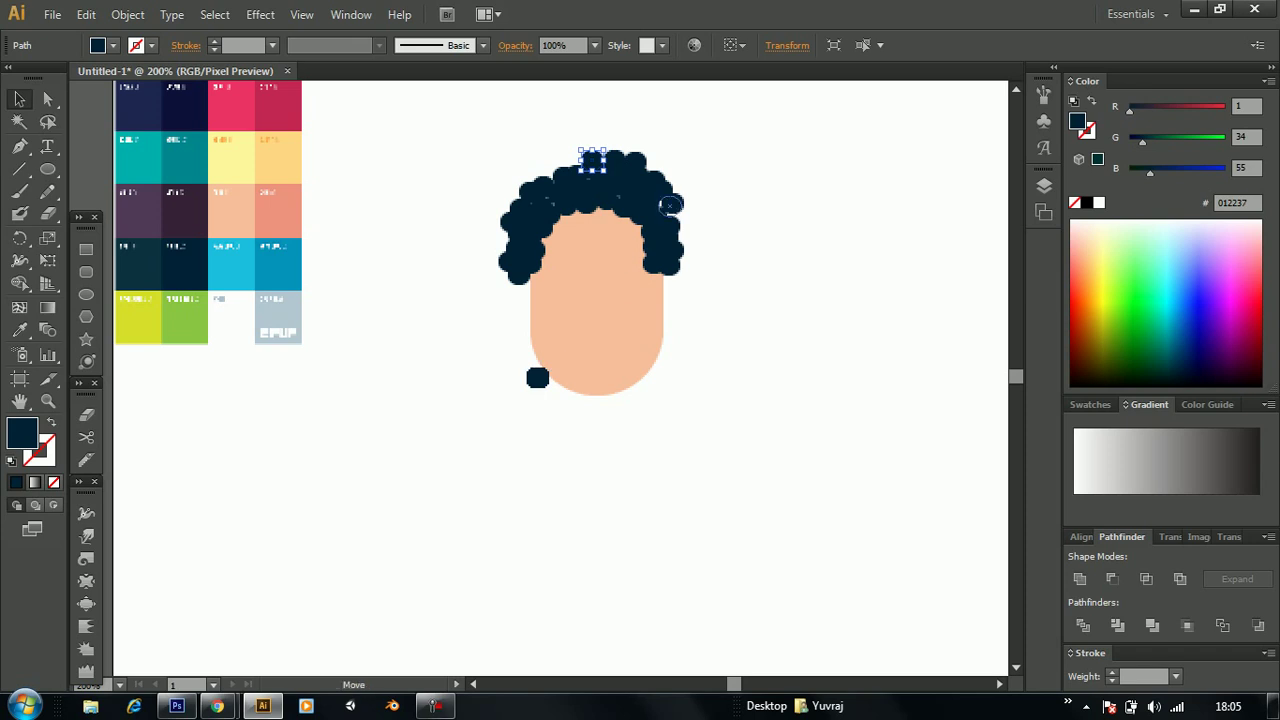
Move a top-left curl rightward, duplicate a circle into the top gap, and select the stray chin circle
click(670, 212)
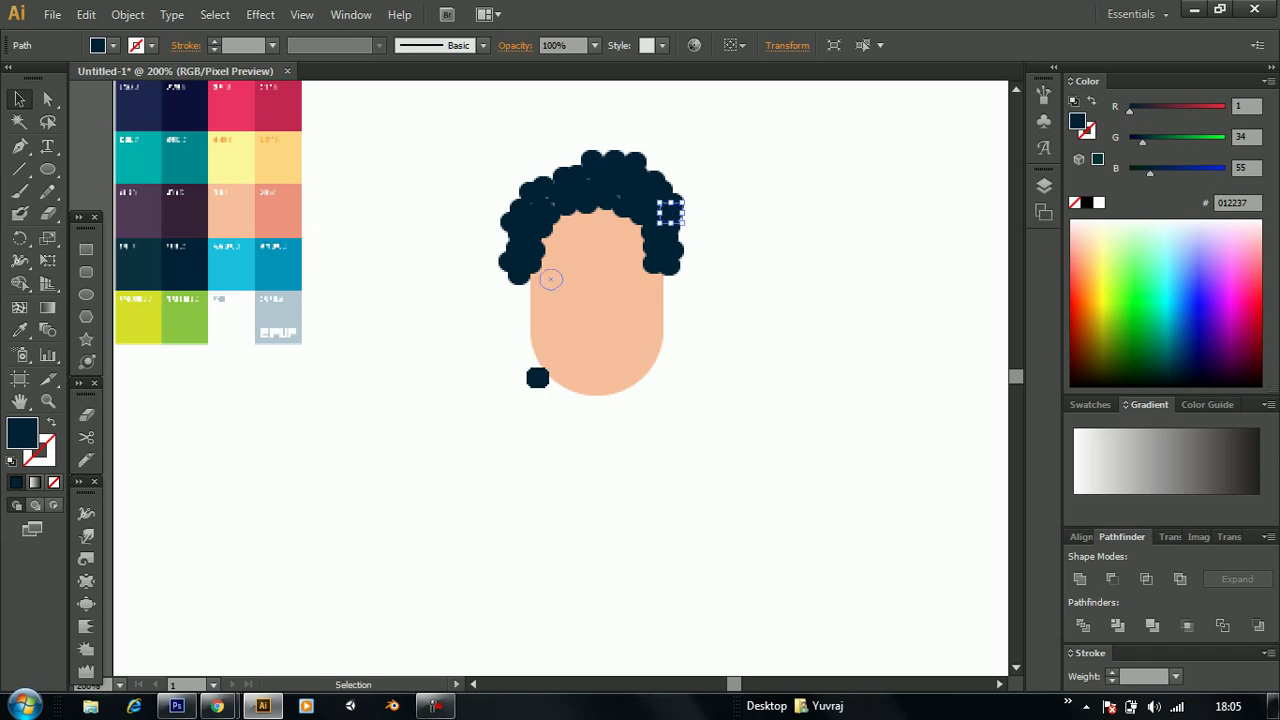
click(549, 180)
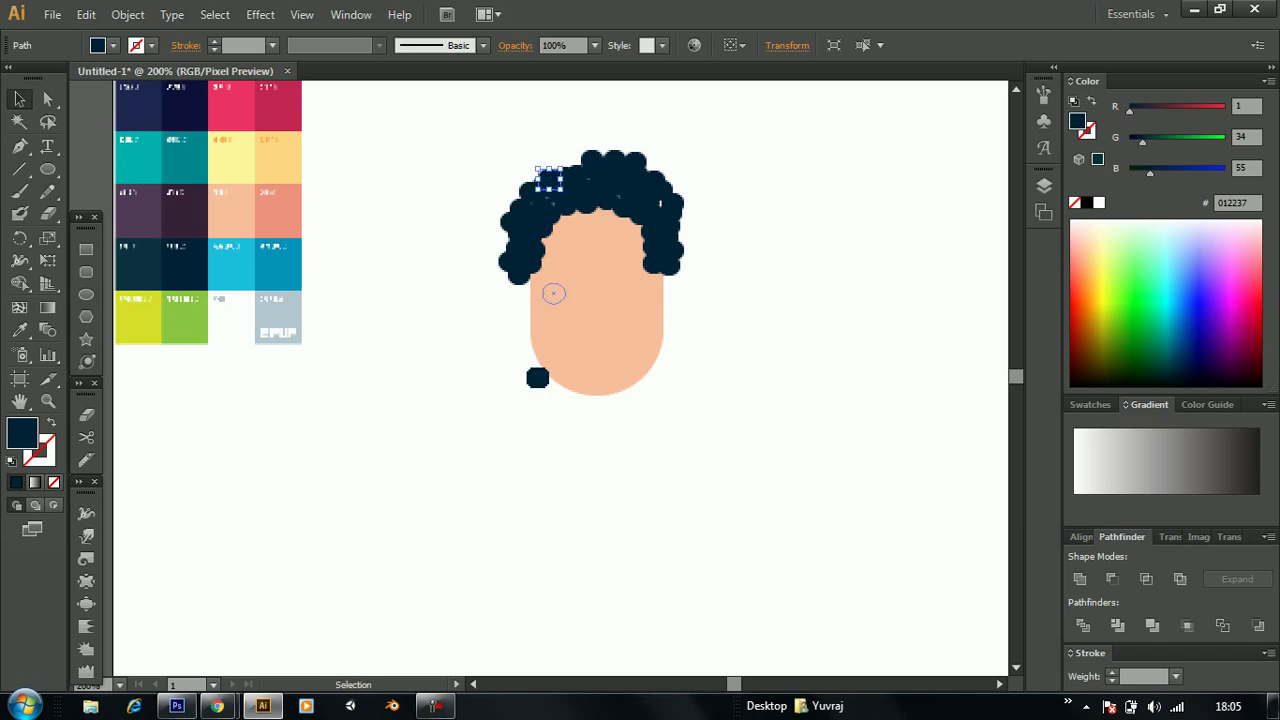
mouse_move(549, 180)
mouse_down()
mouse_move(567, 164)
mouse_move(509, 197)
mouse_move(561, 174)
mouse_move(657, 203)
mouse_up()
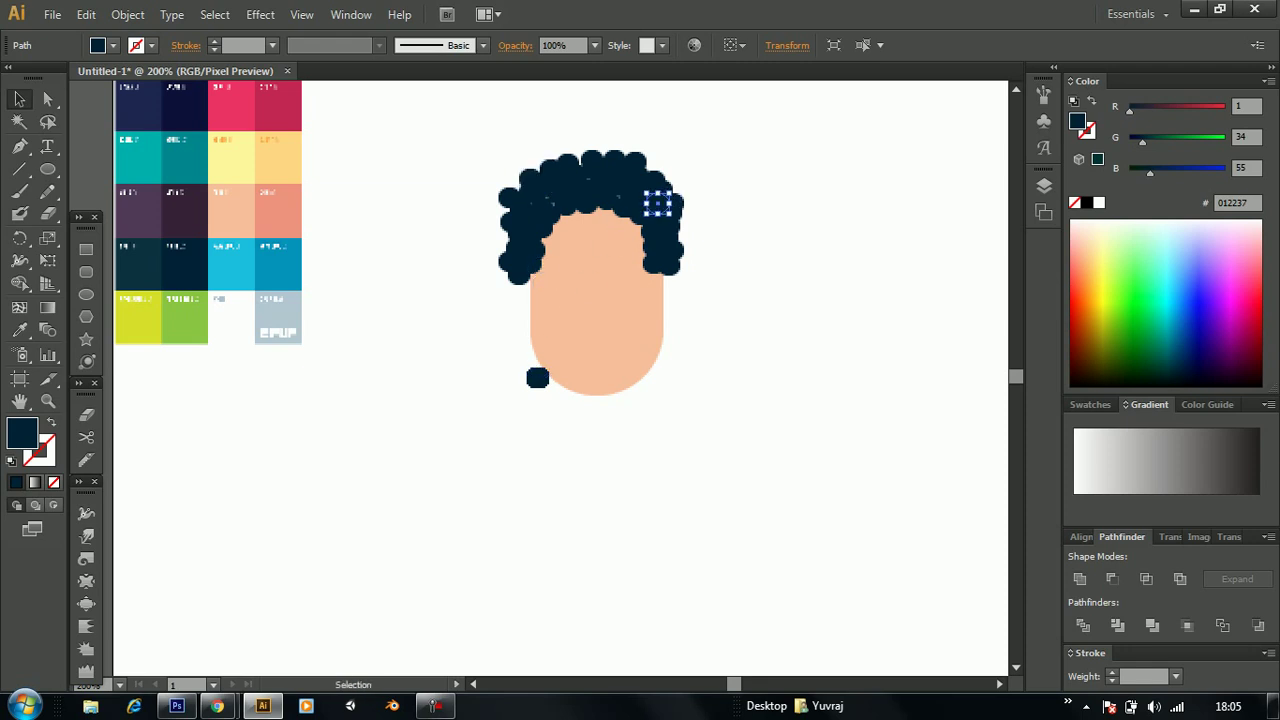
drag(557, 210, 575, 165)
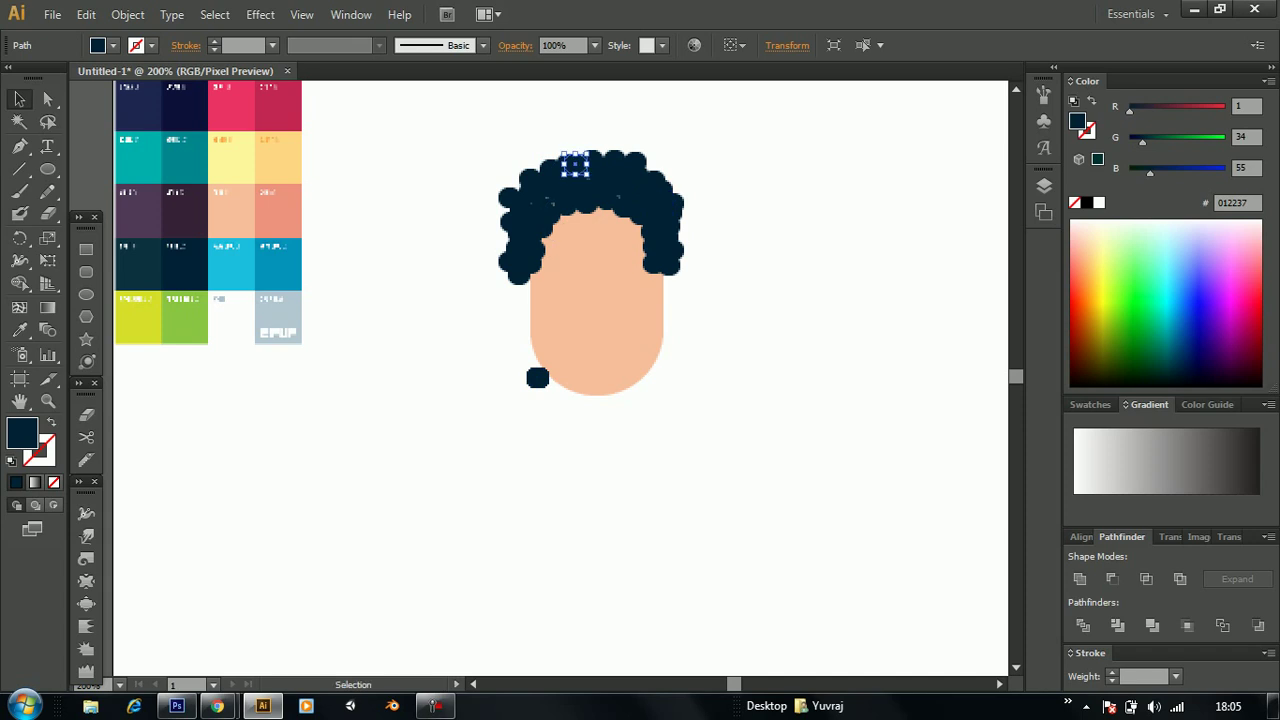
drag(549, 362, 512, 410)
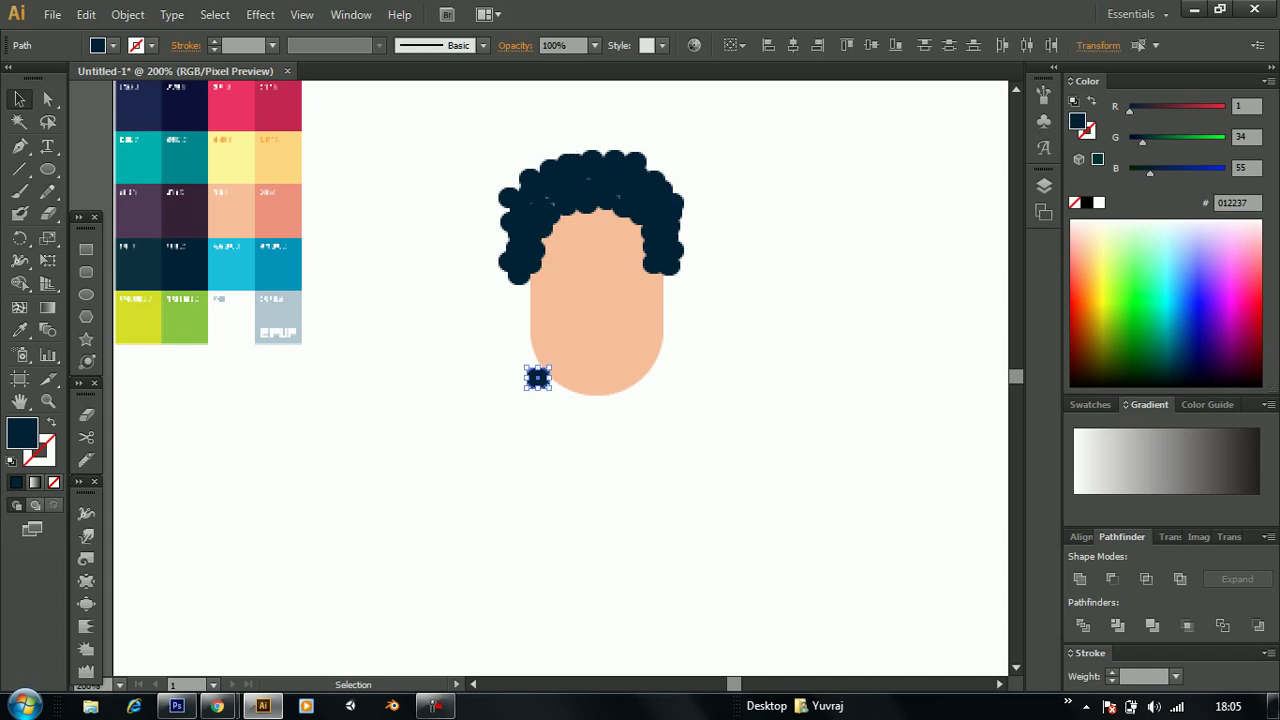
Delete the stray chin circle and draw round eye circles on the face
key(Delete)
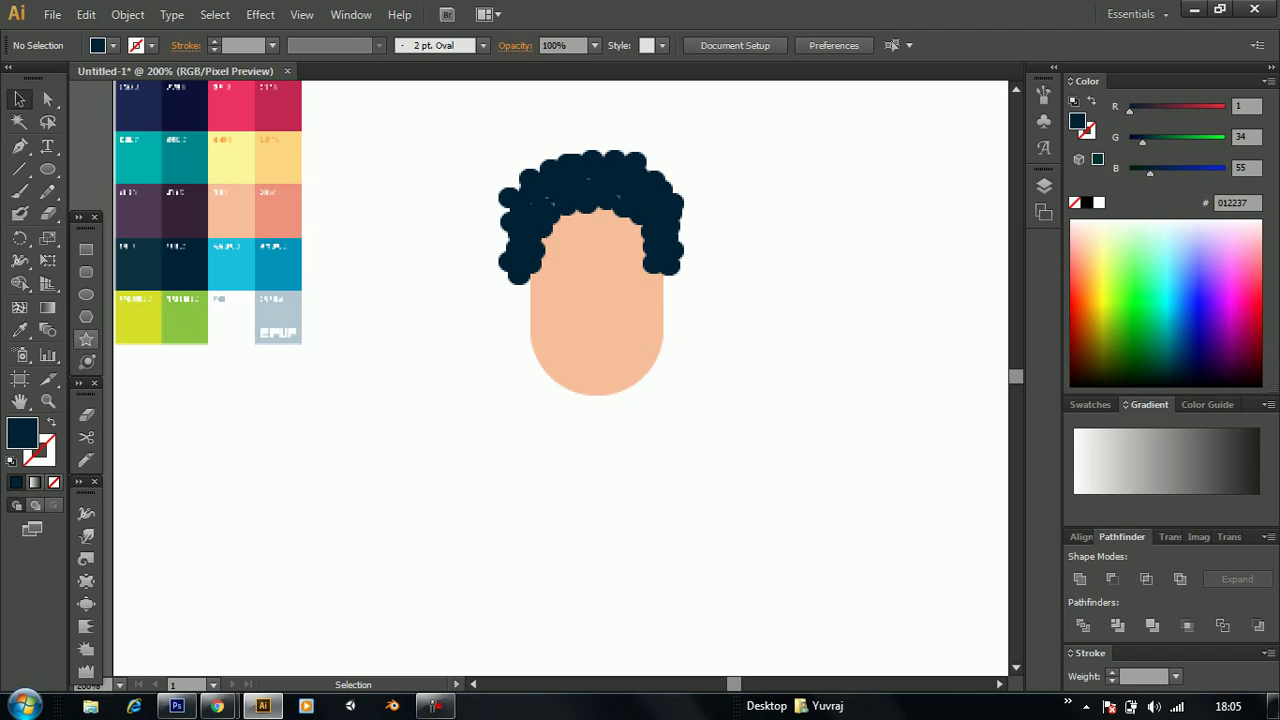
click(86, 294)
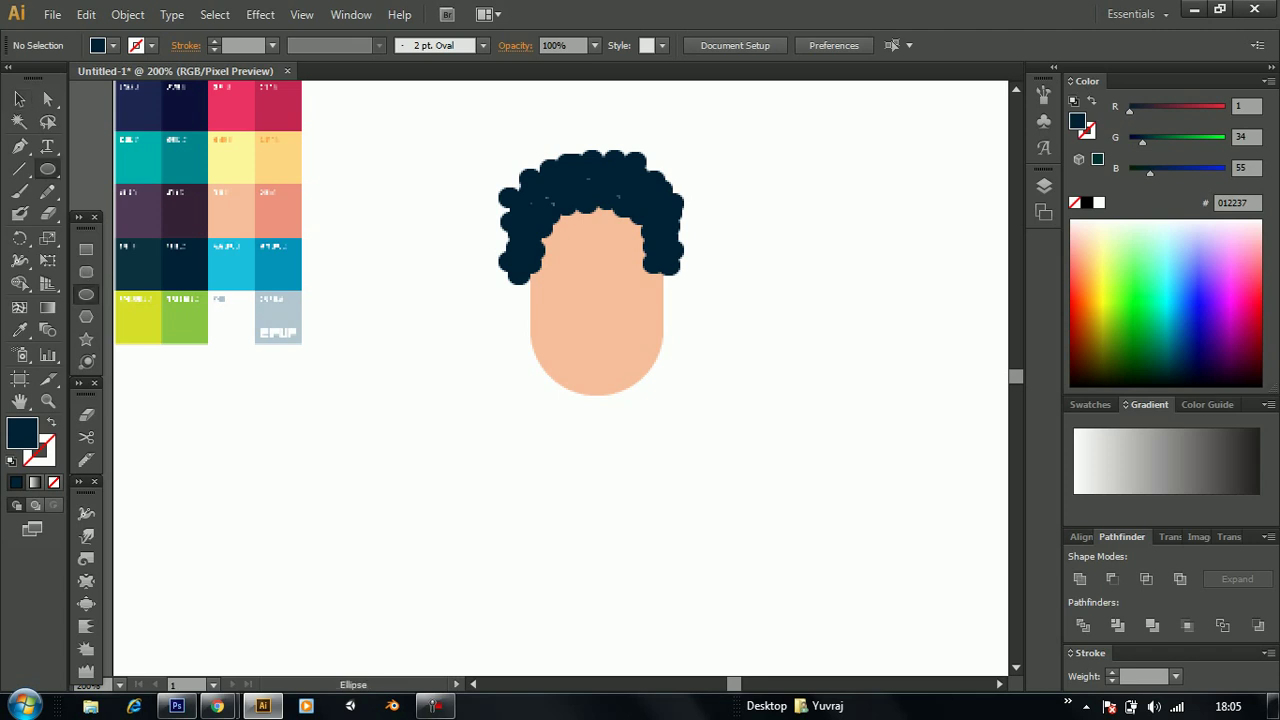
mouse_move(571, 276)
mouse_down()
mouse_move(587, 291)
mouse_move(568, 275)
mouse_move(537, 378)
mouse_move(620, 273)
mouse_up()
key(v)
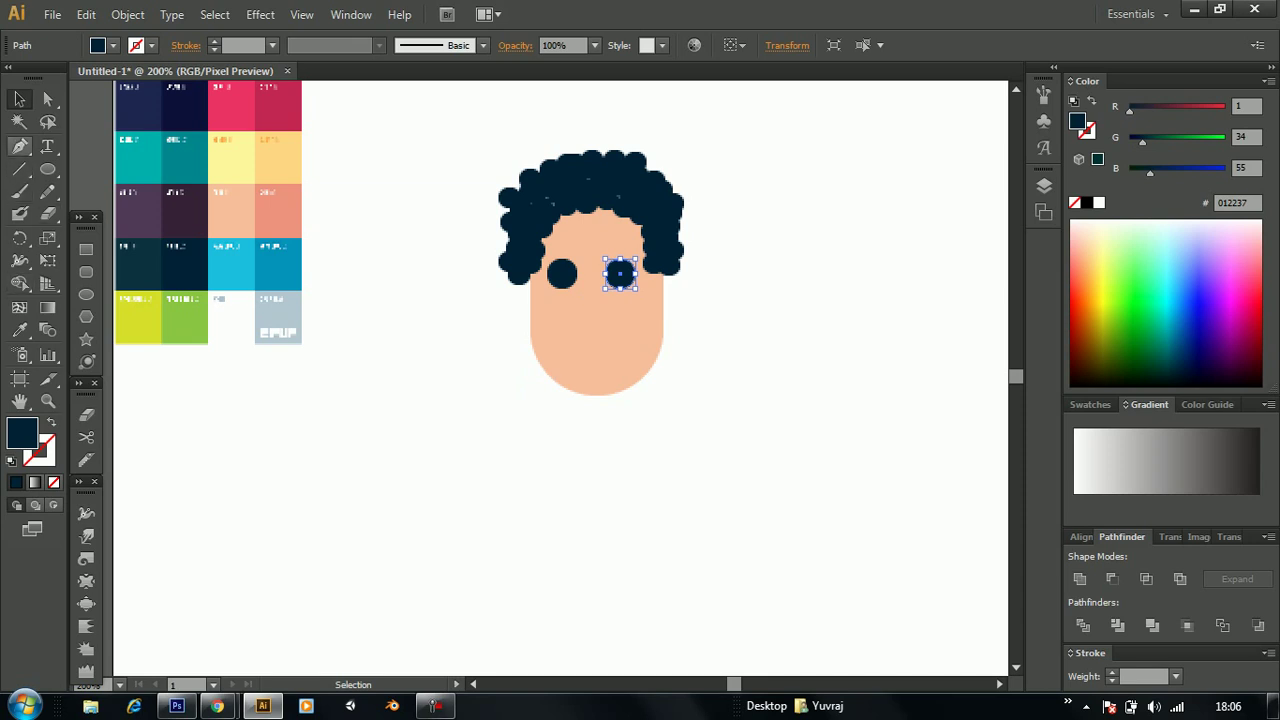
Fill both eye circles white FFFFFF
click(19, 330)
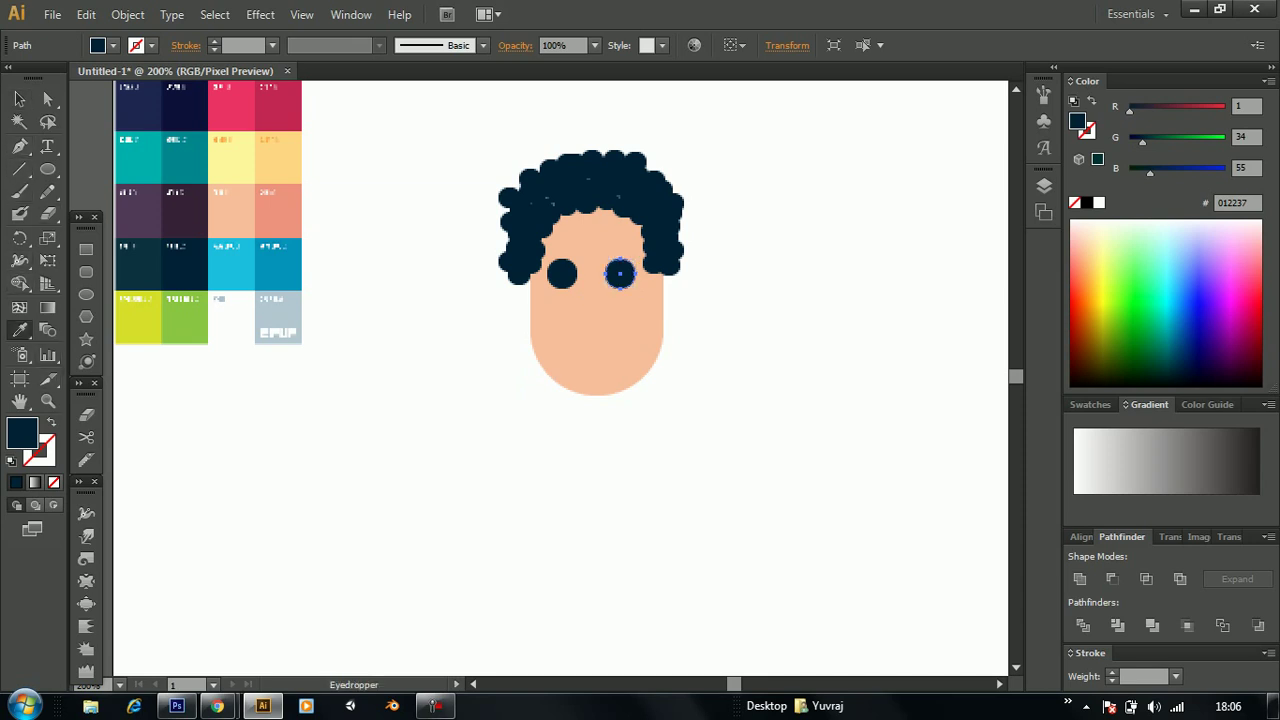
click(230, 318)
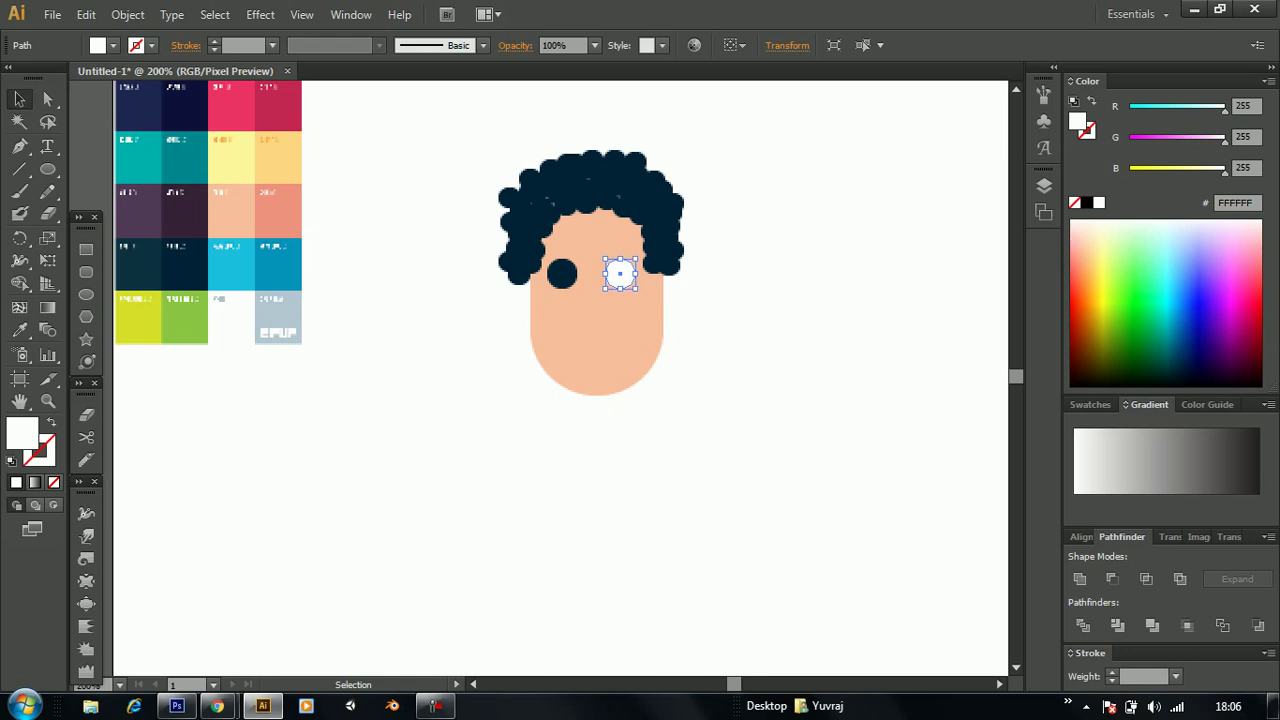
ctrl+click(562, 273)
click(620, 273)
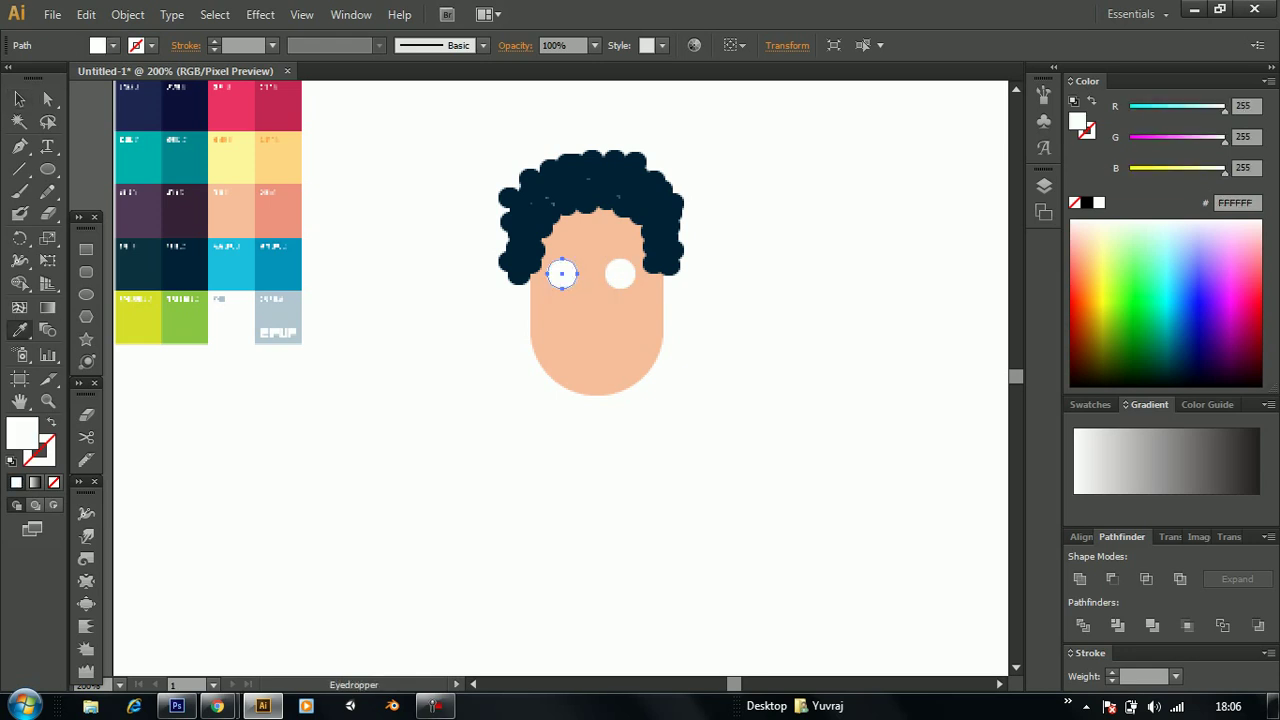
key(l)
key(ctrl+shift+a)
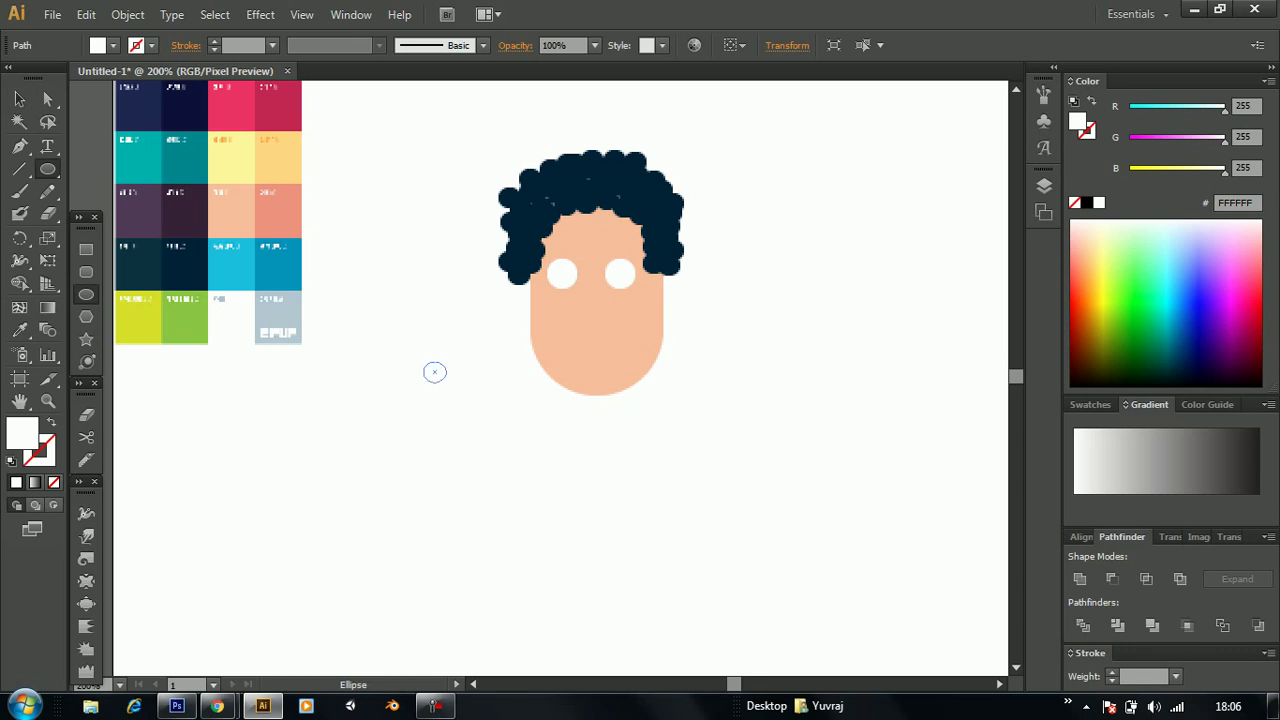
Fill a small circle navy and place pupil copies inside the left and right eyes
key(i)
click(590, 180)
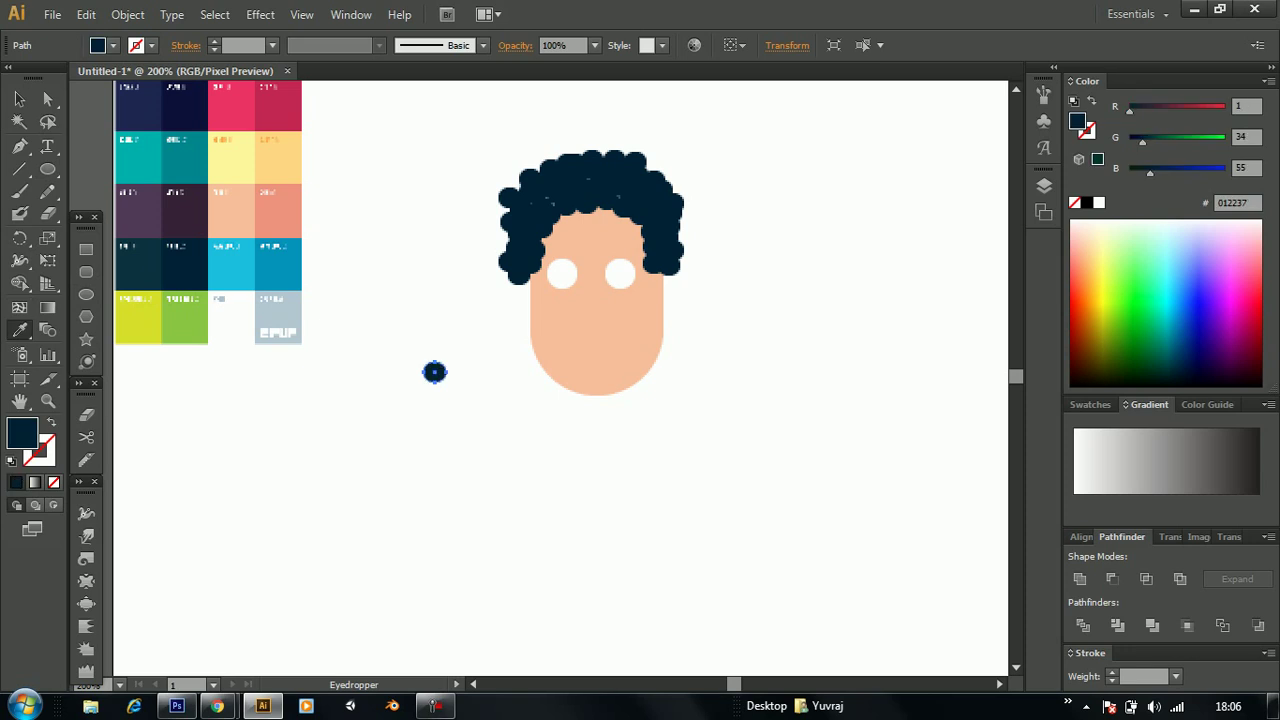
key(v)
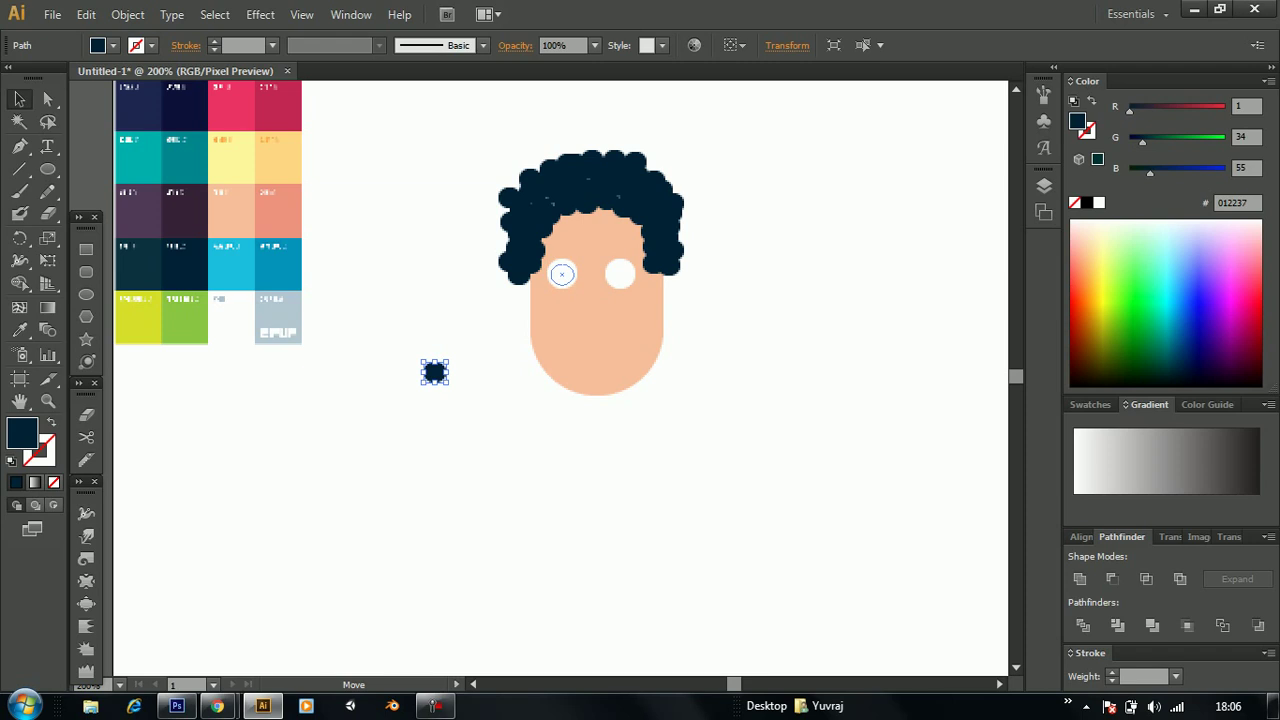
drag(434, 372, 562, 274)
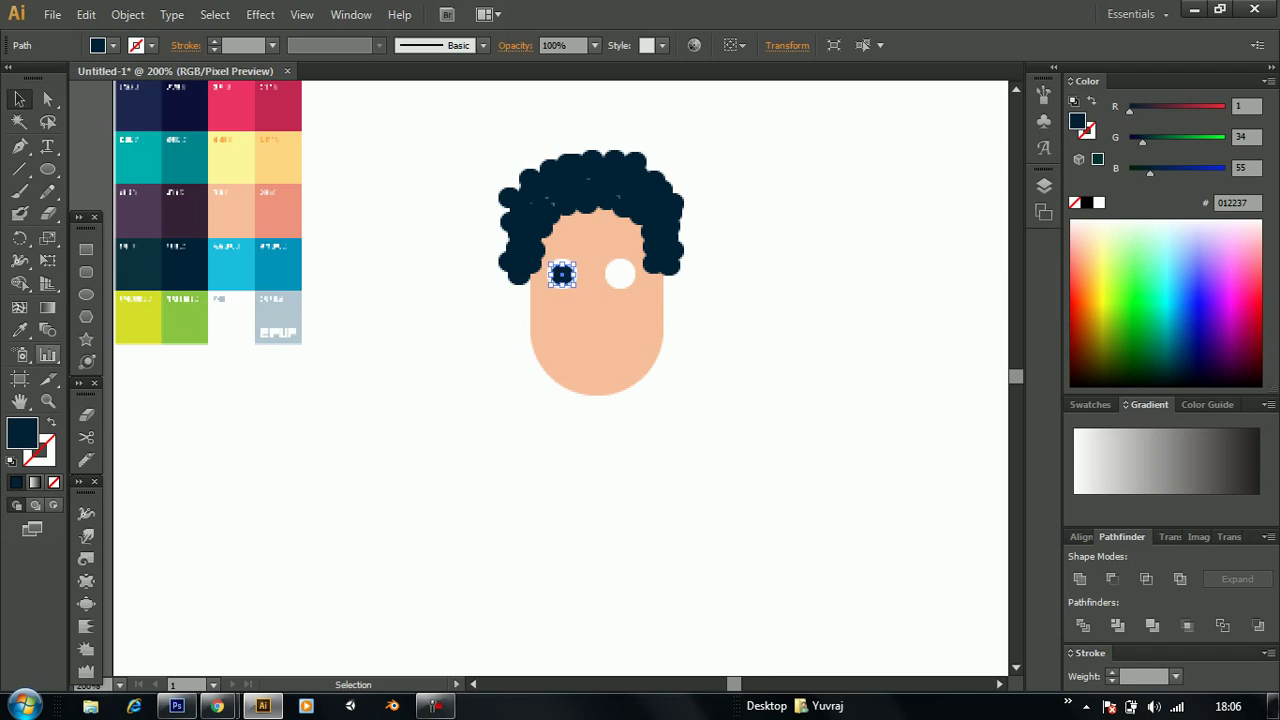
key(a)
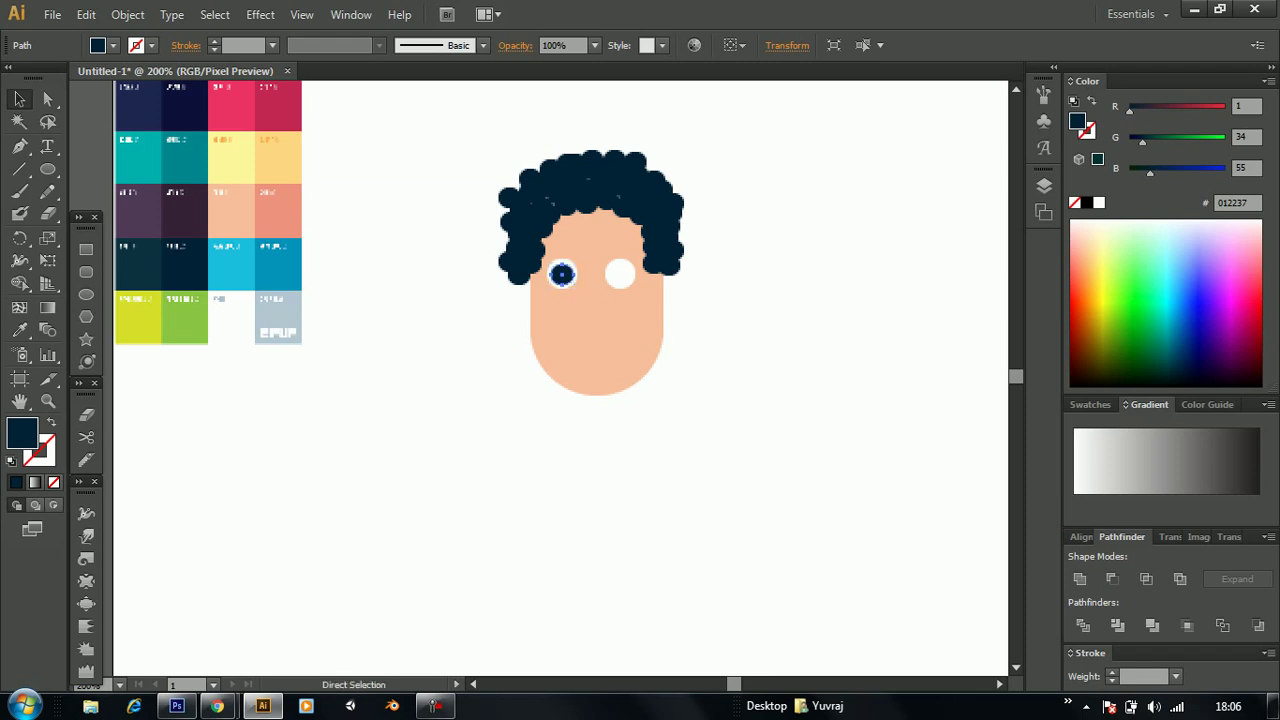
key(ctrl+v)
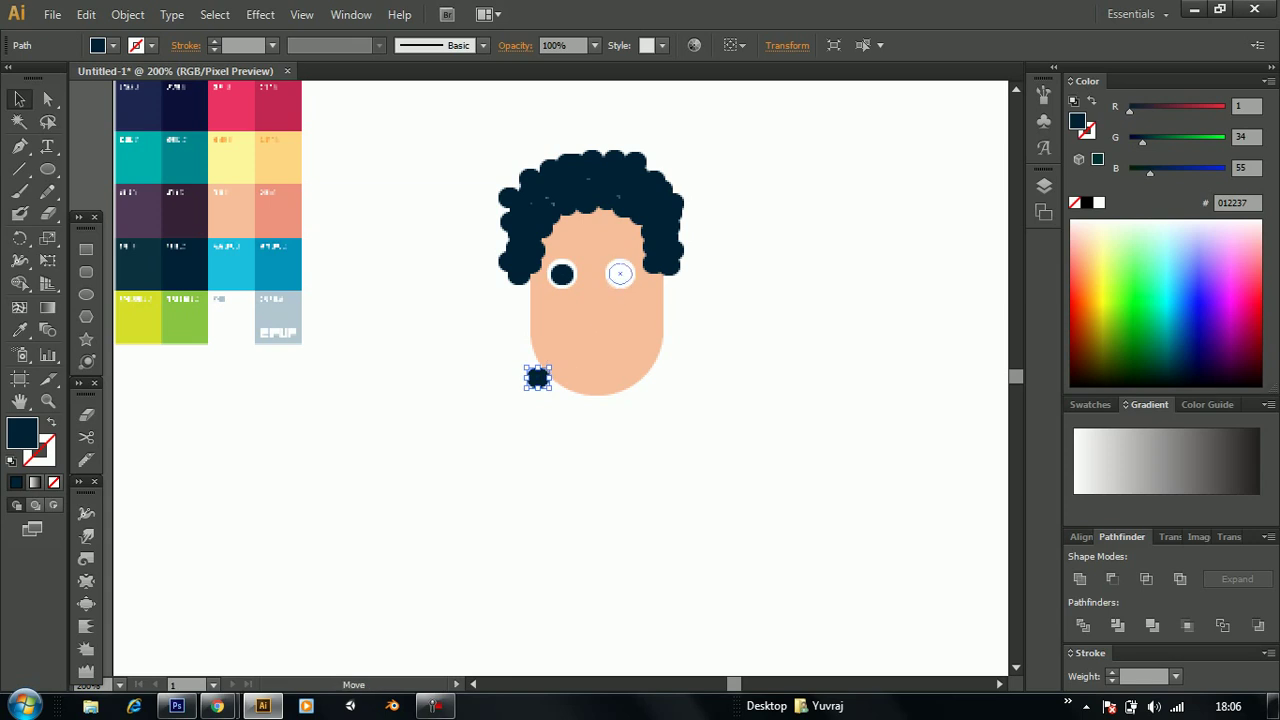
drag(537, 376, 620, 273)
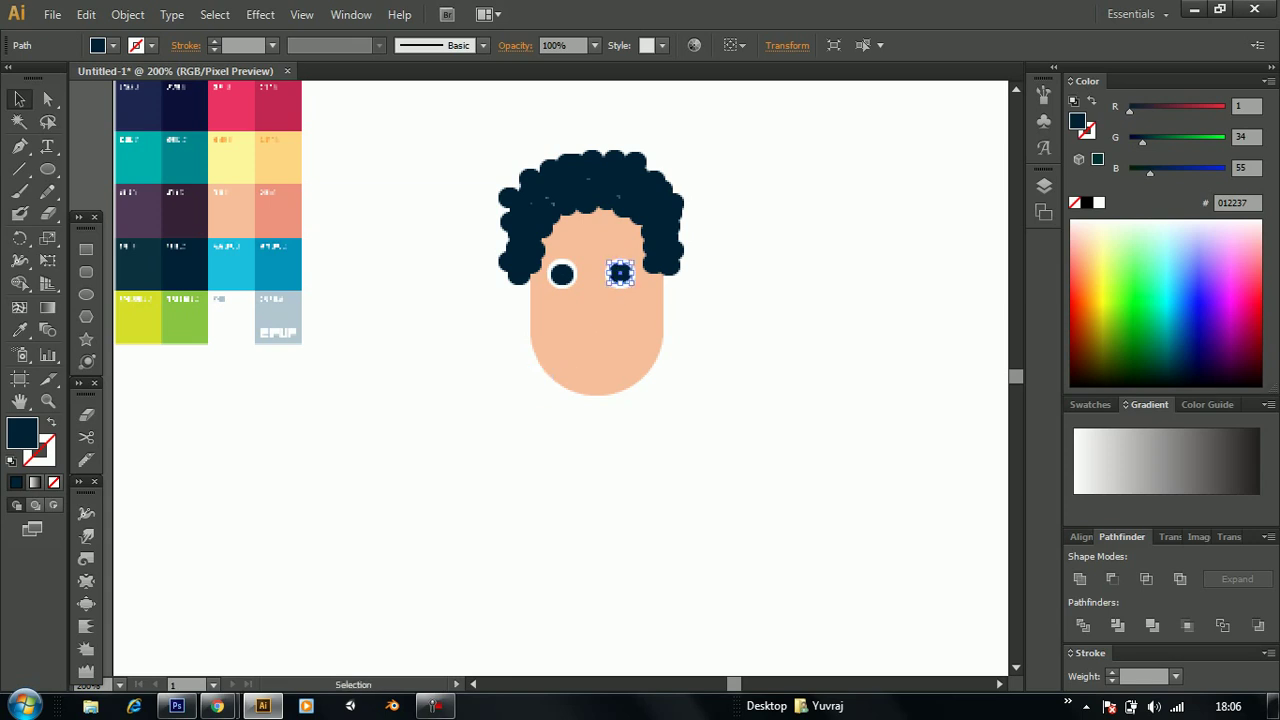
Switch between the ellipse and rectangle tools, then select the left white eye
click(86, 294)
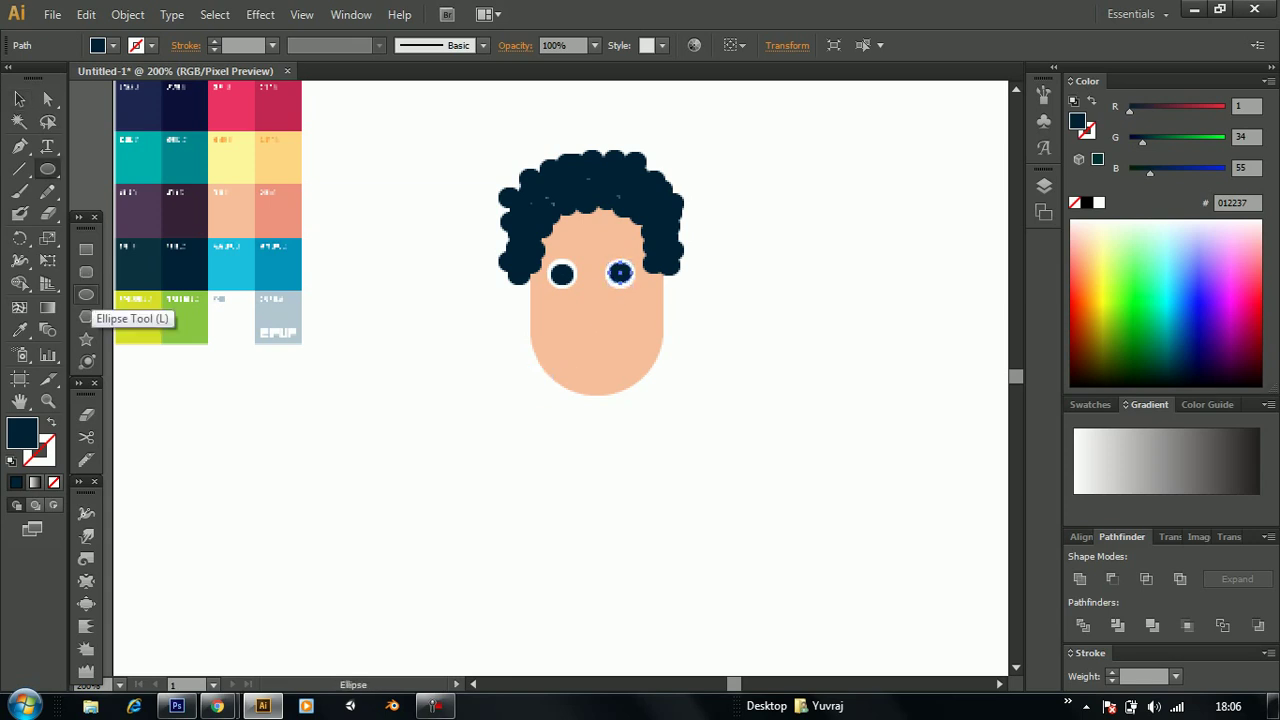
key(m)
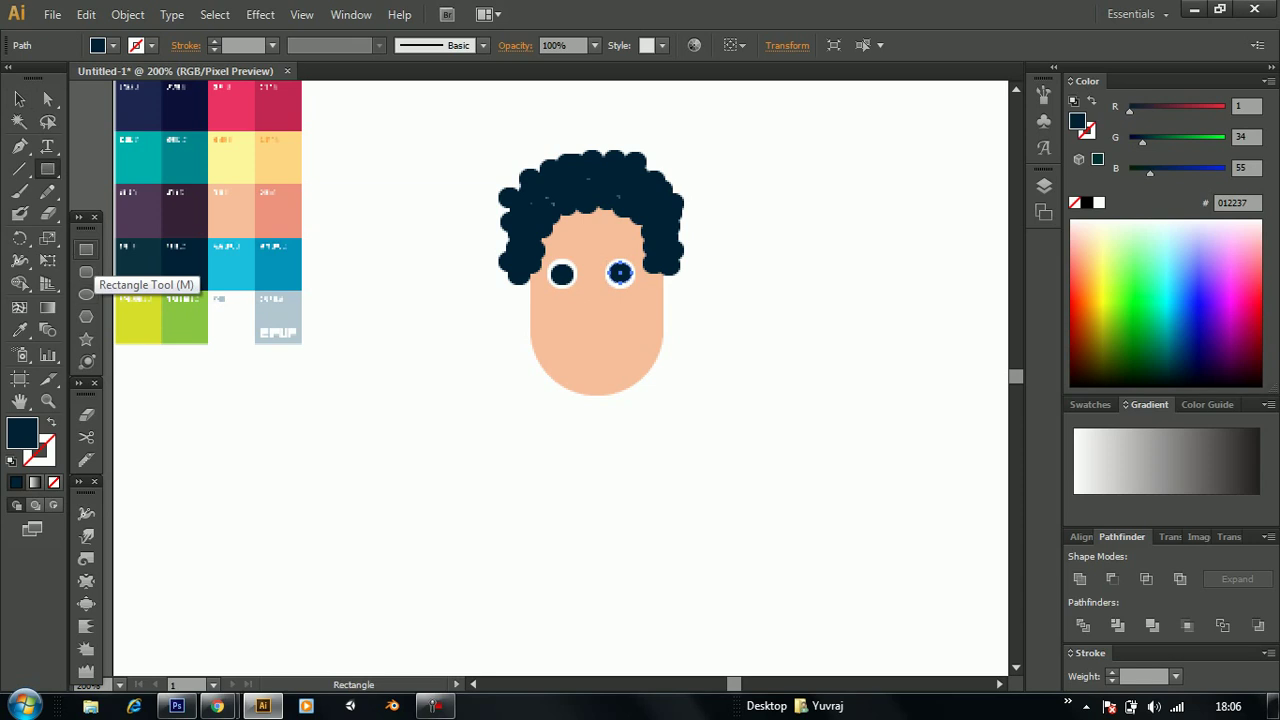
click(86, 249)
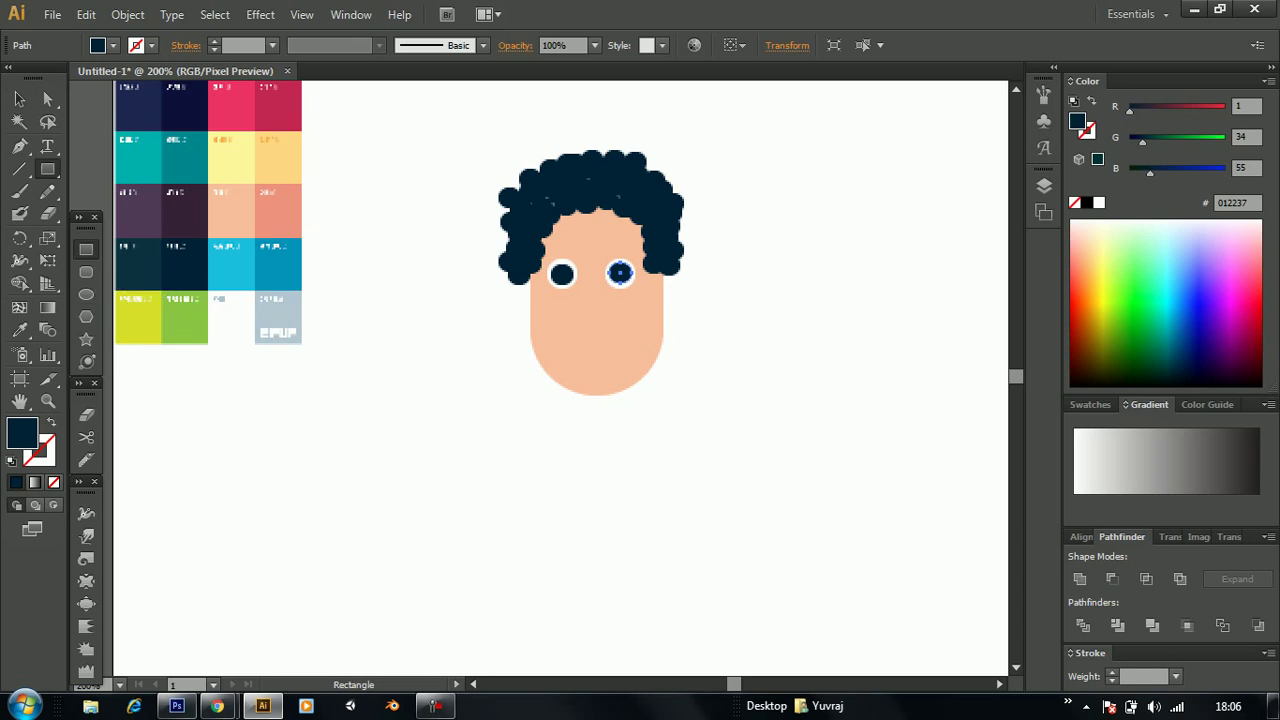
key(v)
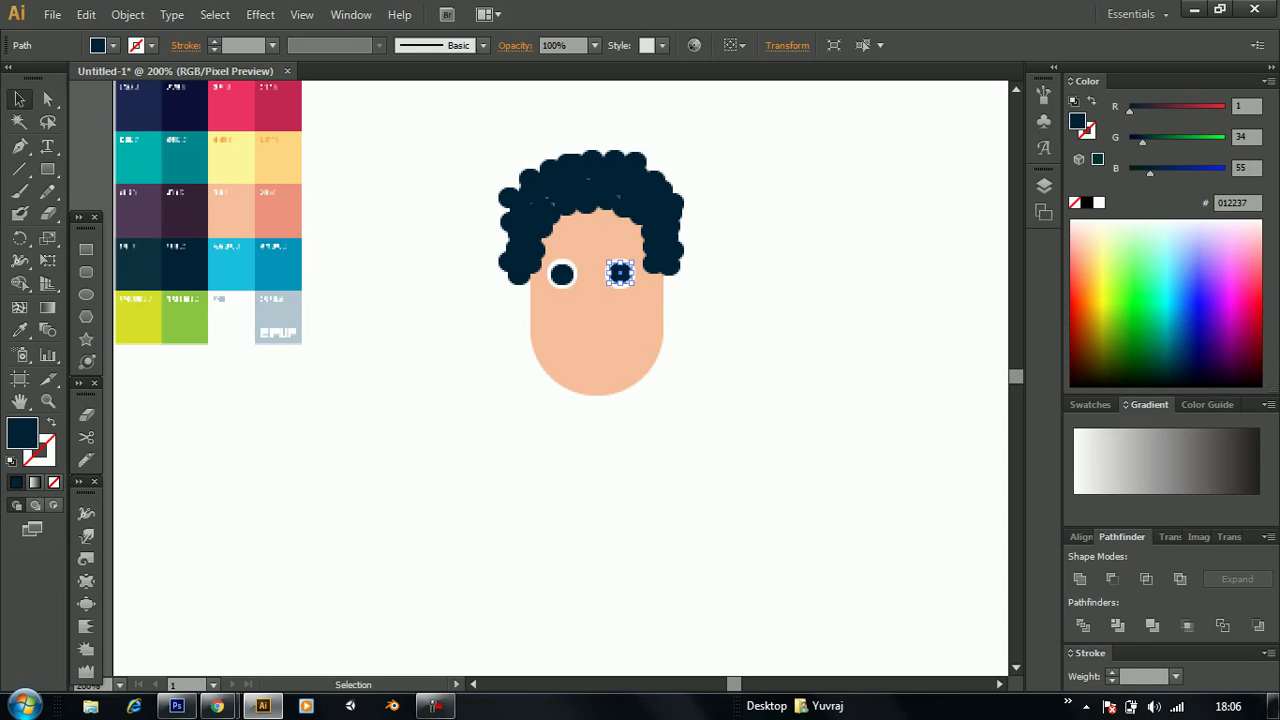
click(562, 273)
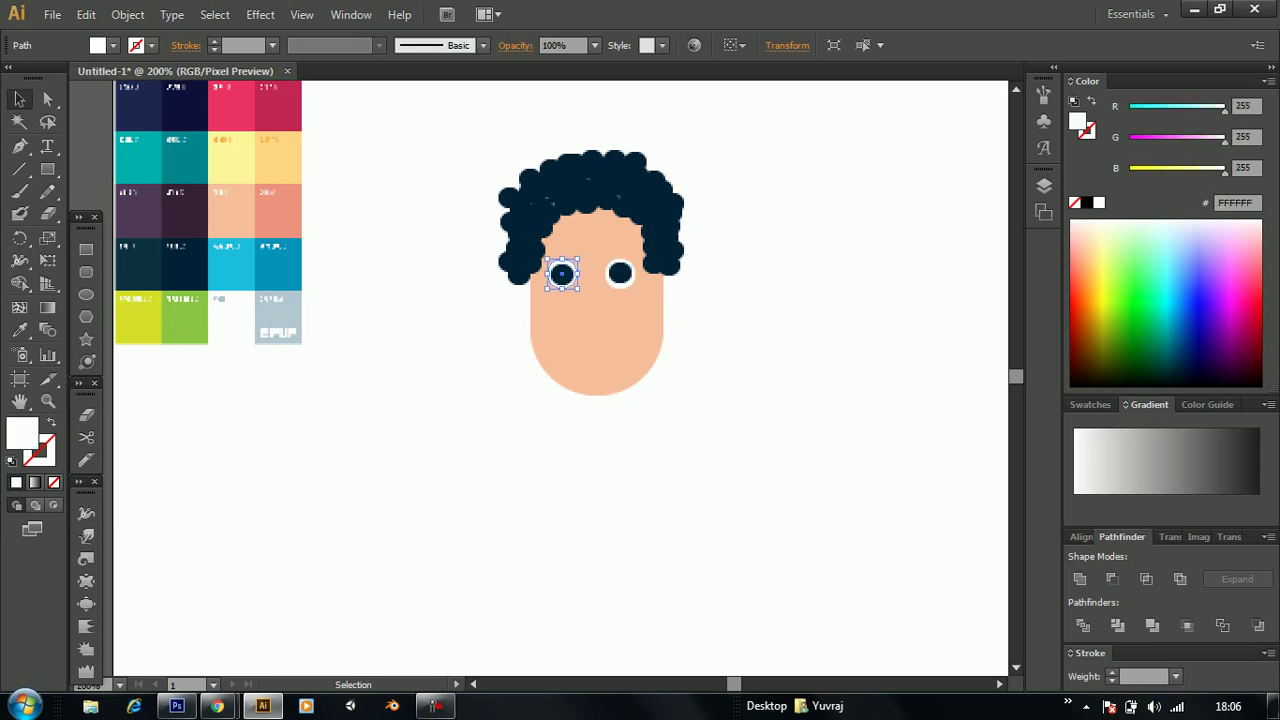
Duplicate the eye circle beside the face and colour the copy salmon
key(a)
mouse_move(562, 273)
mouse_down()
mouse_move(538, 378)
mouse_move(474, 384)
mouse_up()
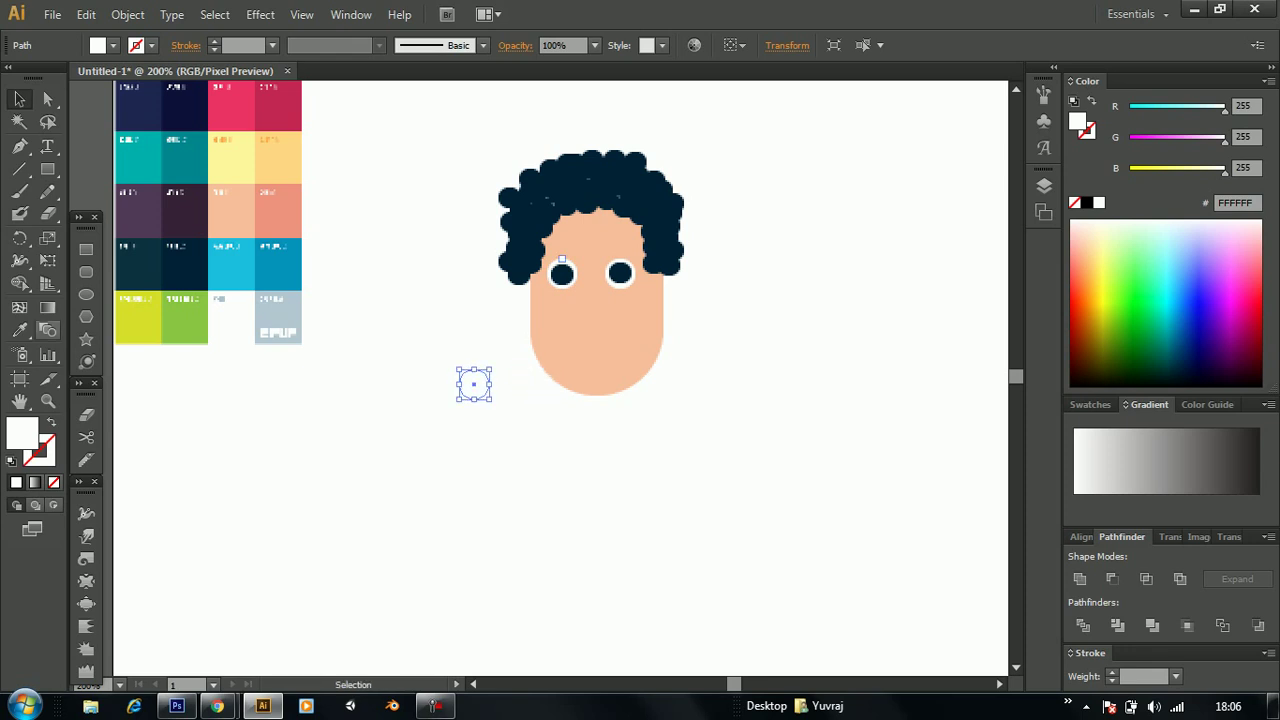
click(19, 330)
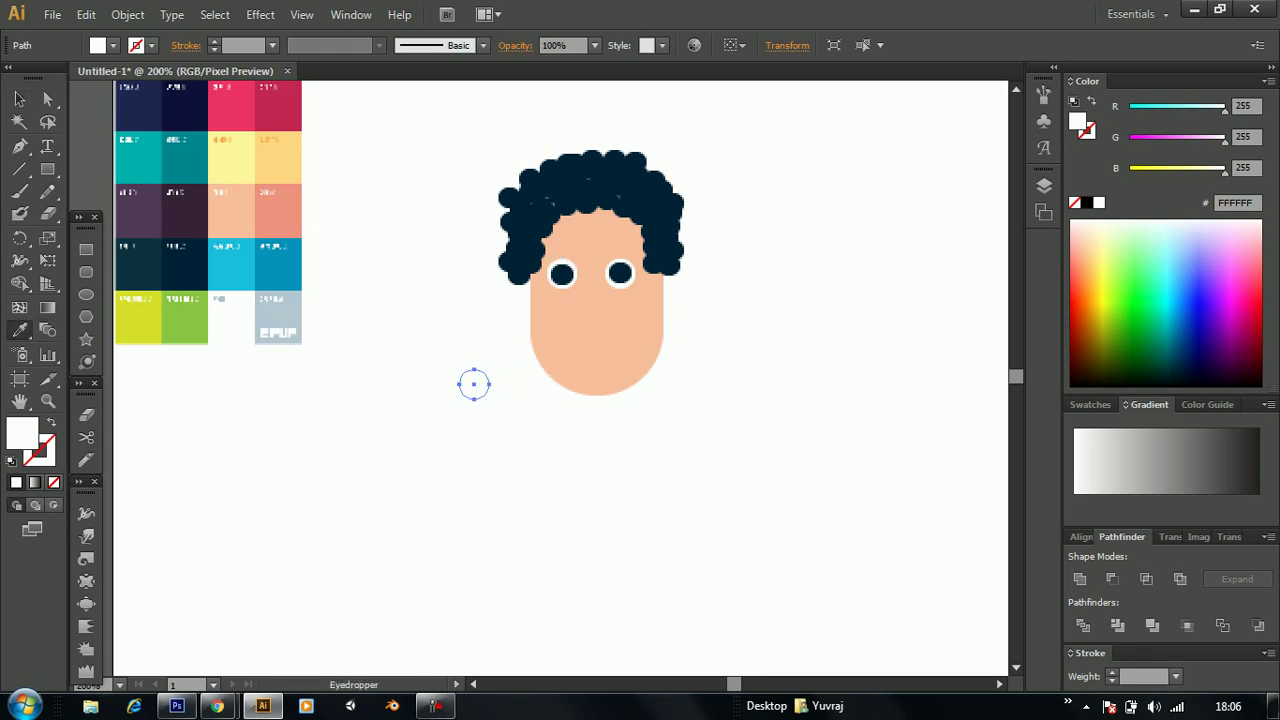
click(278, 212)
key(v)
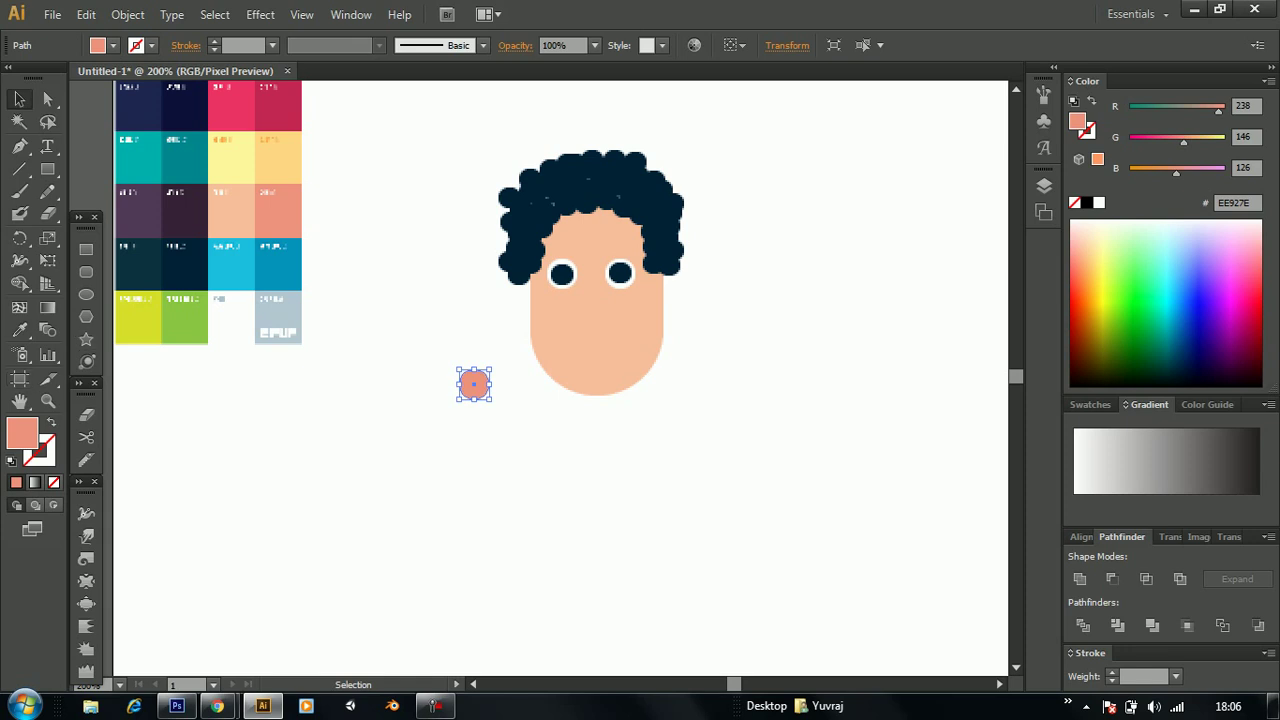
Intersect a rectangle with the salmon circle into a dome and place it over the left eye
click(86, 249)
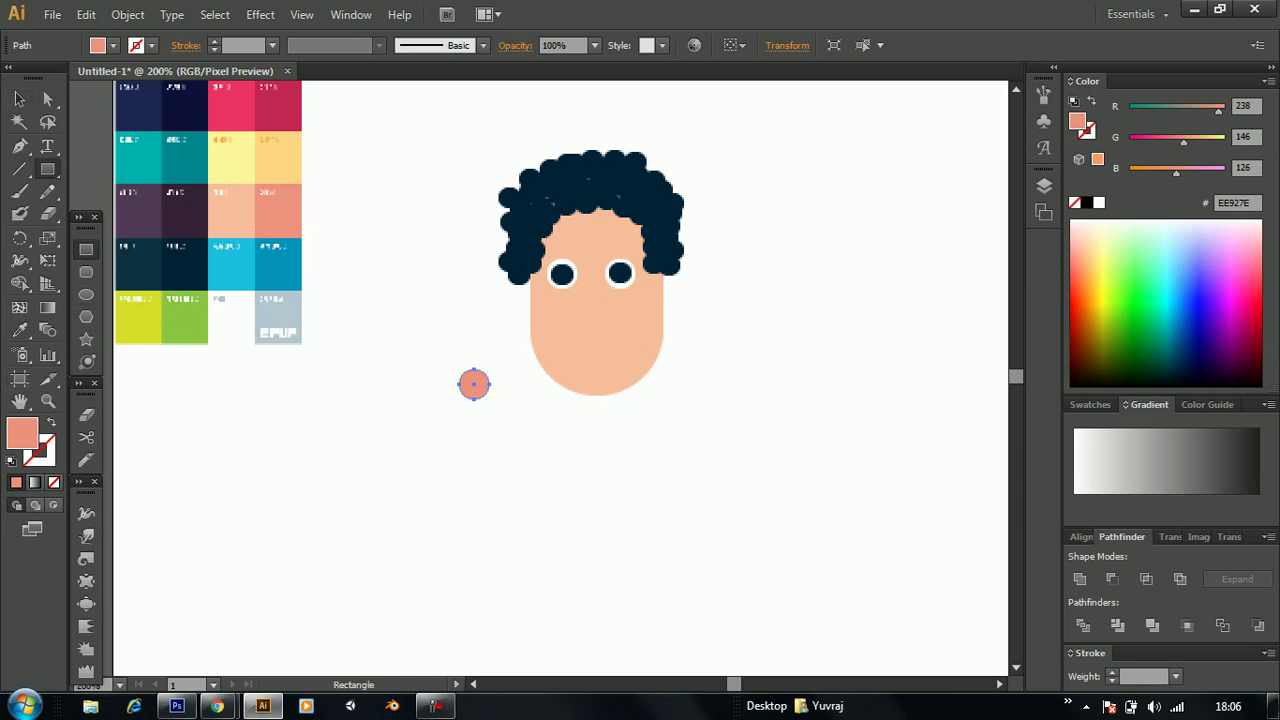
drag(448, 362, 505, 387)
key(v)
drag(449, 333, 485, 416)
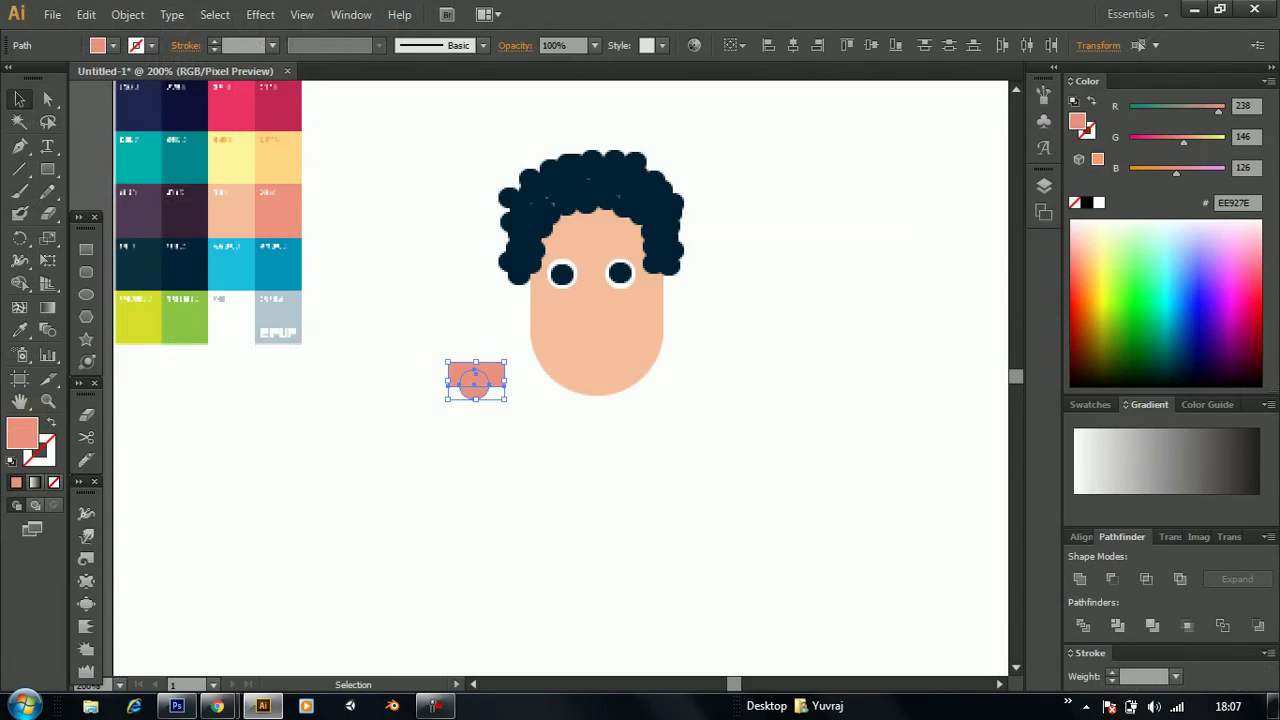
click(1146, 579)
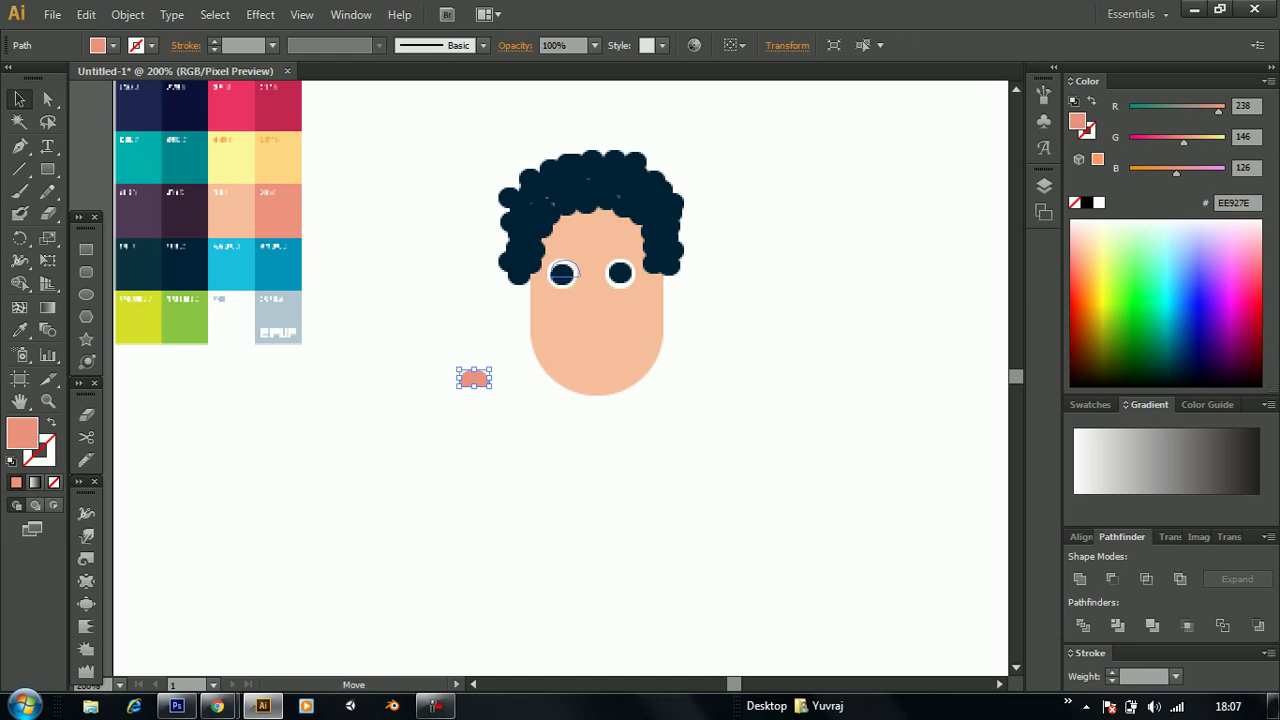
drag(562, 268, 562, 266)
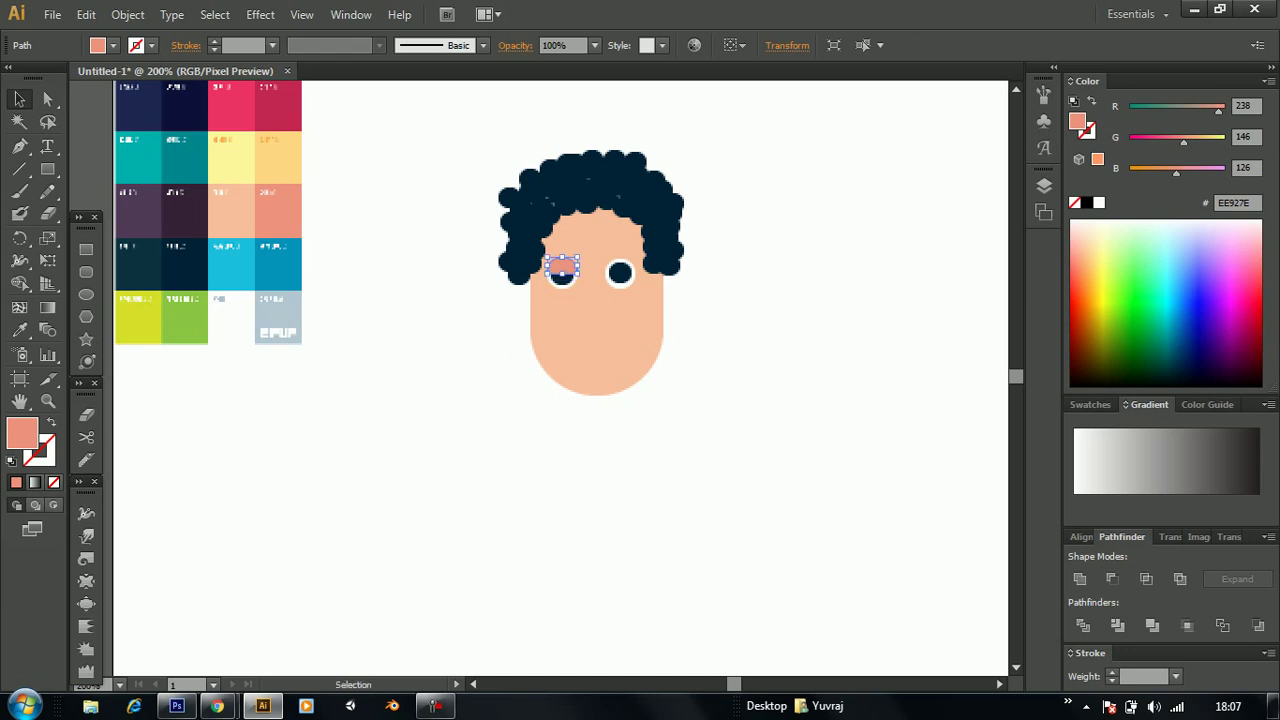
key(ctrl+shift+a)
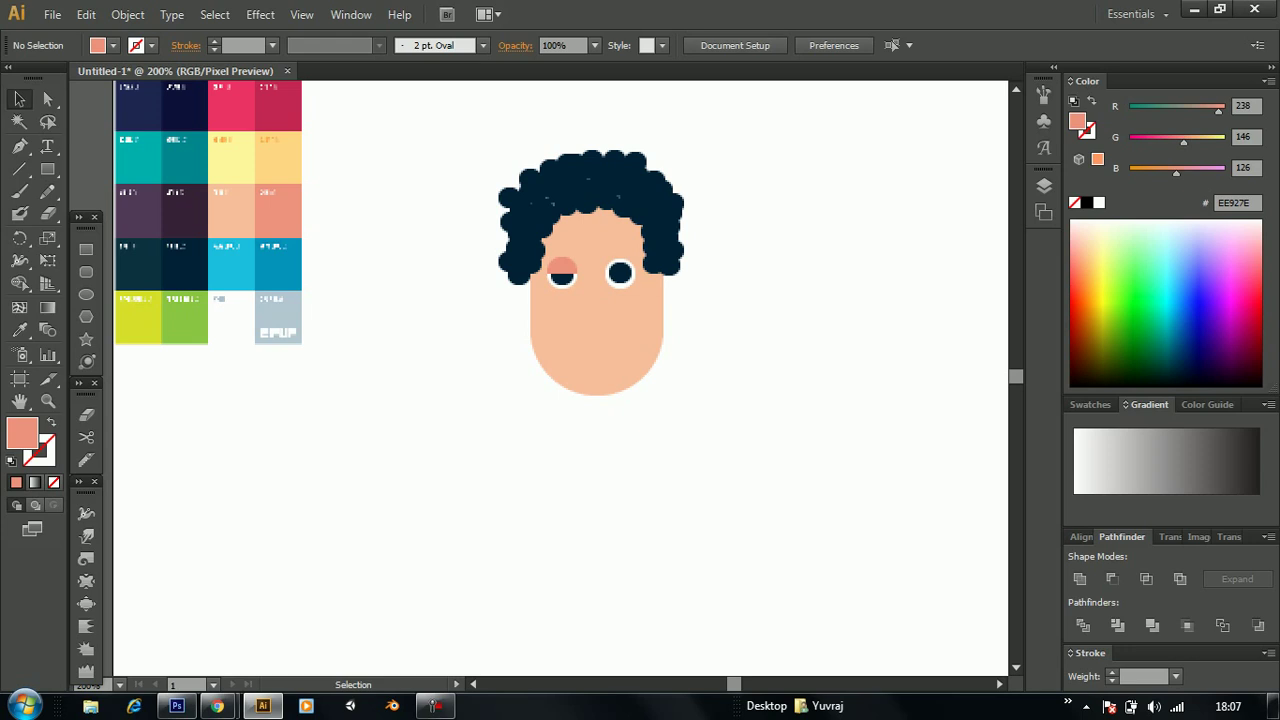
click(562, 265)
Nudge the eyelid up, then delete it
key(Up)
key(Up)
key(ctrl+shift+a)
click(562, 264)
key(Delete)
Draw a slim salmon rounded-rectangle nose vertically between the eyes
click(86, 272)
click(86, 272)
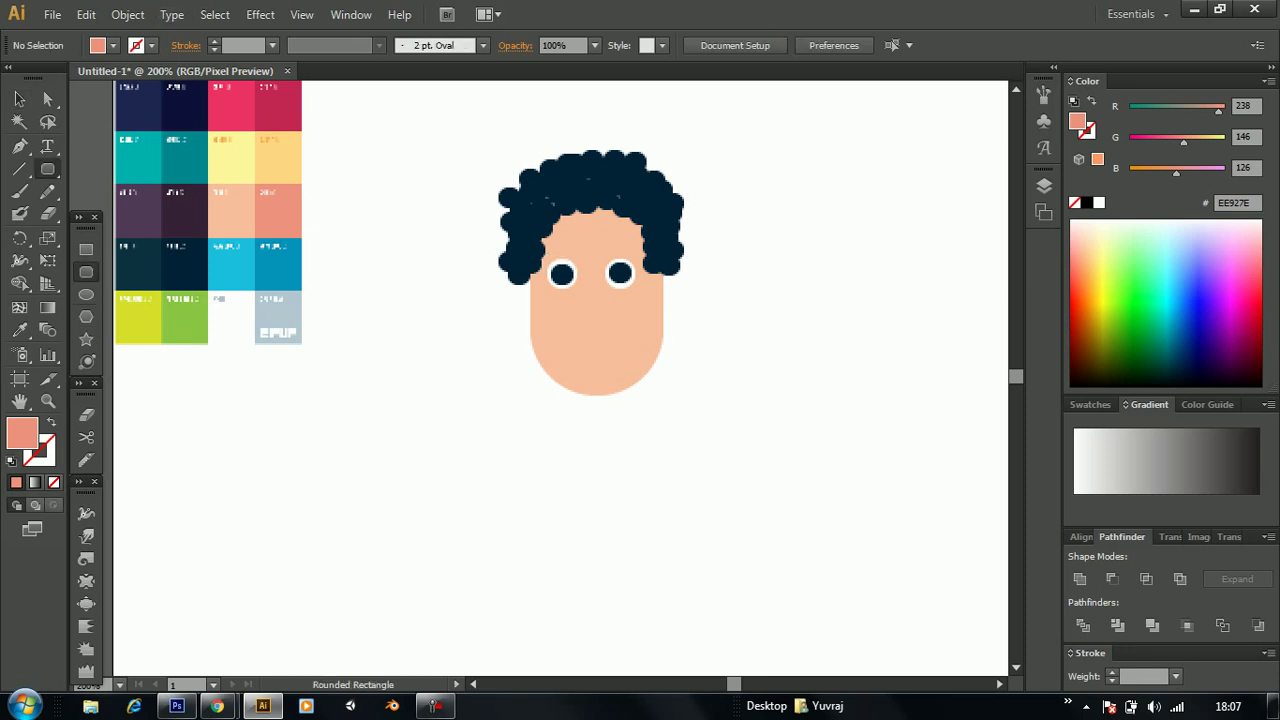
drag(587, 294, 605, 350)
drag(605, 350, 595, 323)
key(v)
key(v)
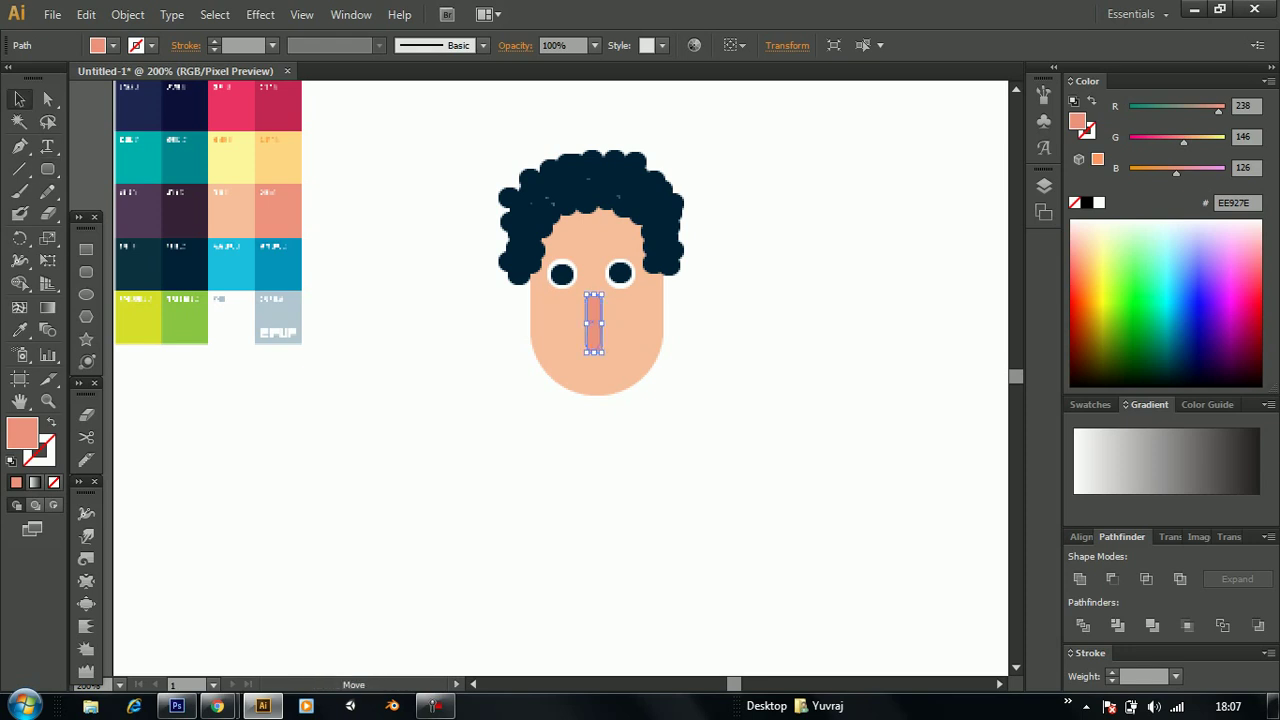
key(ctrl+shift+a)
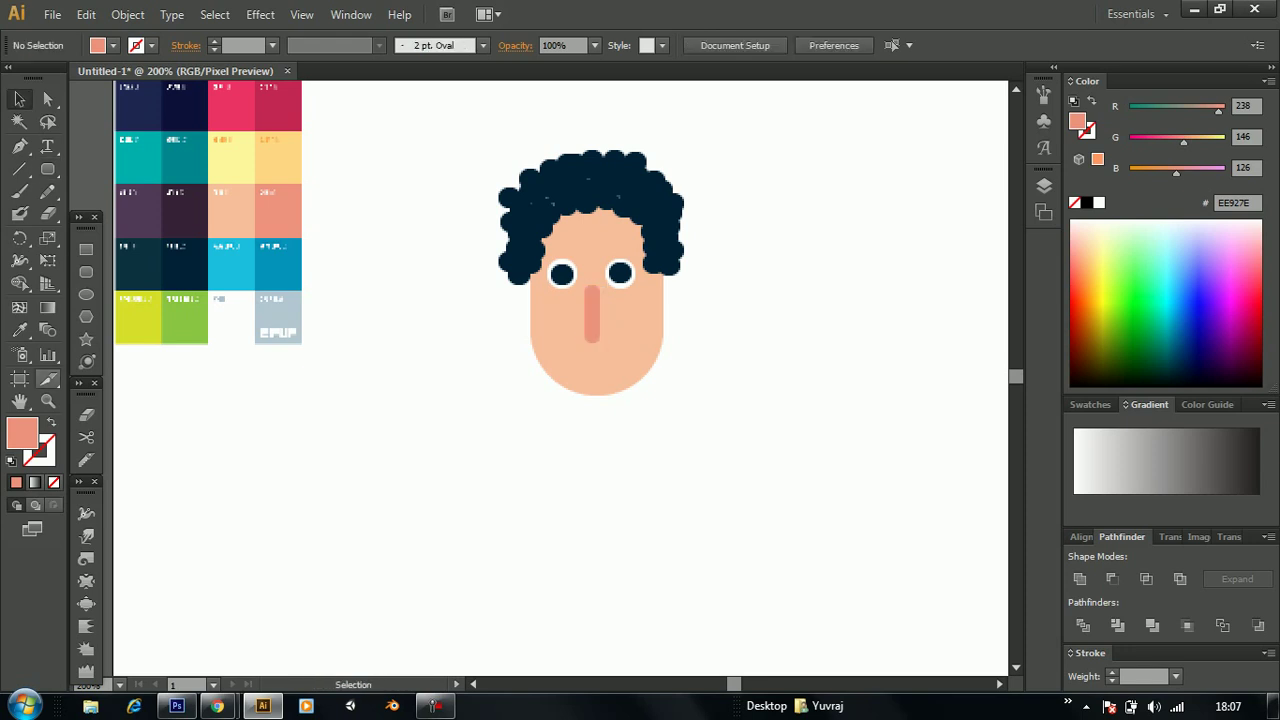
click(20, 168)
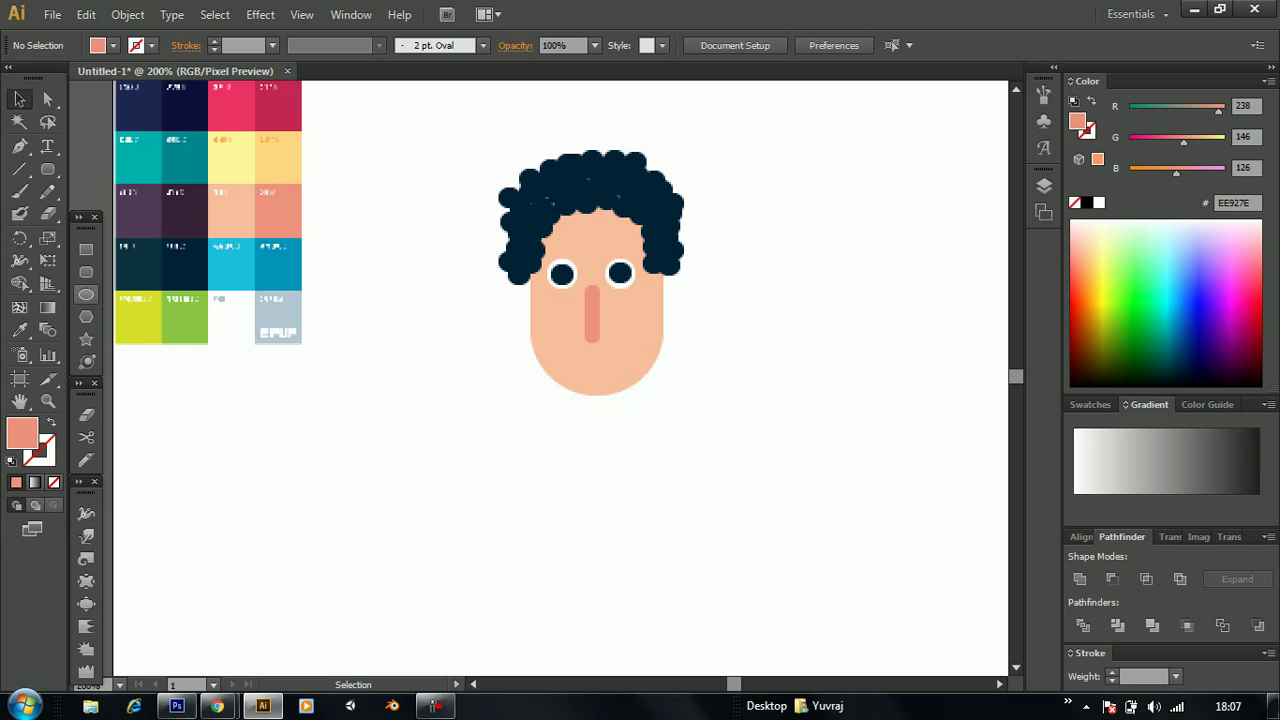
click(86, 295)
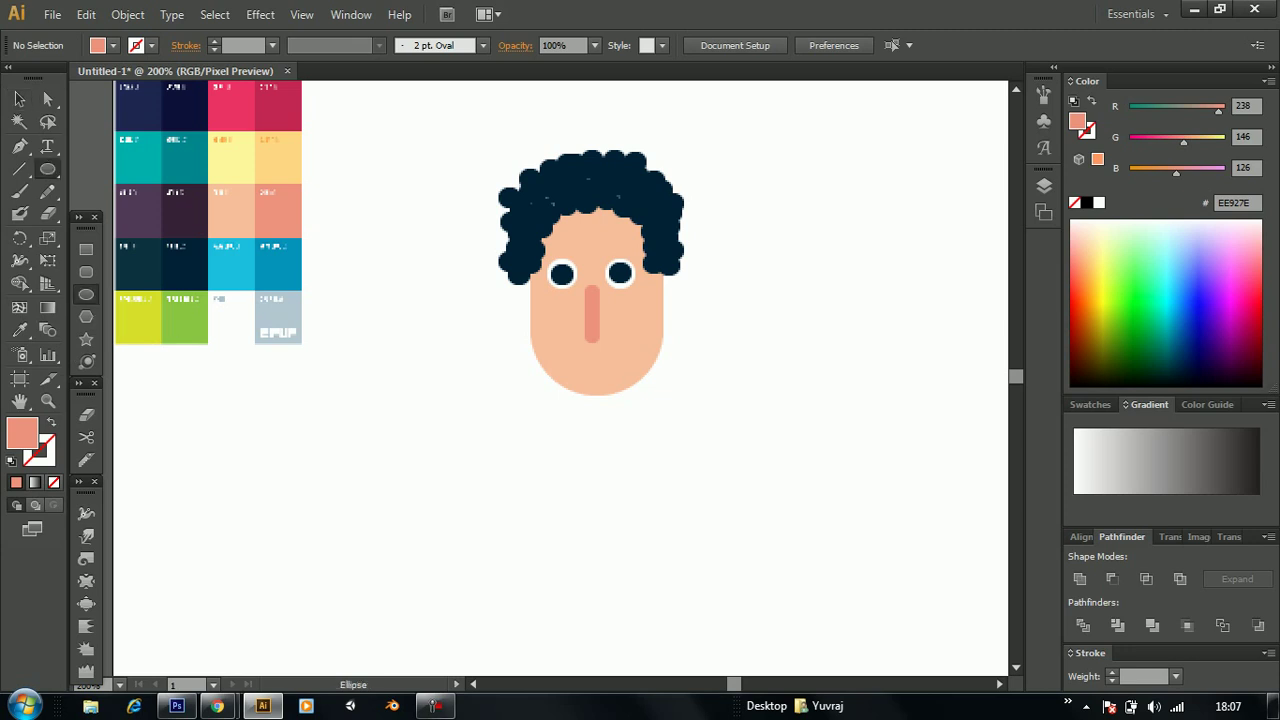
drag(371, 302, 504, 436)
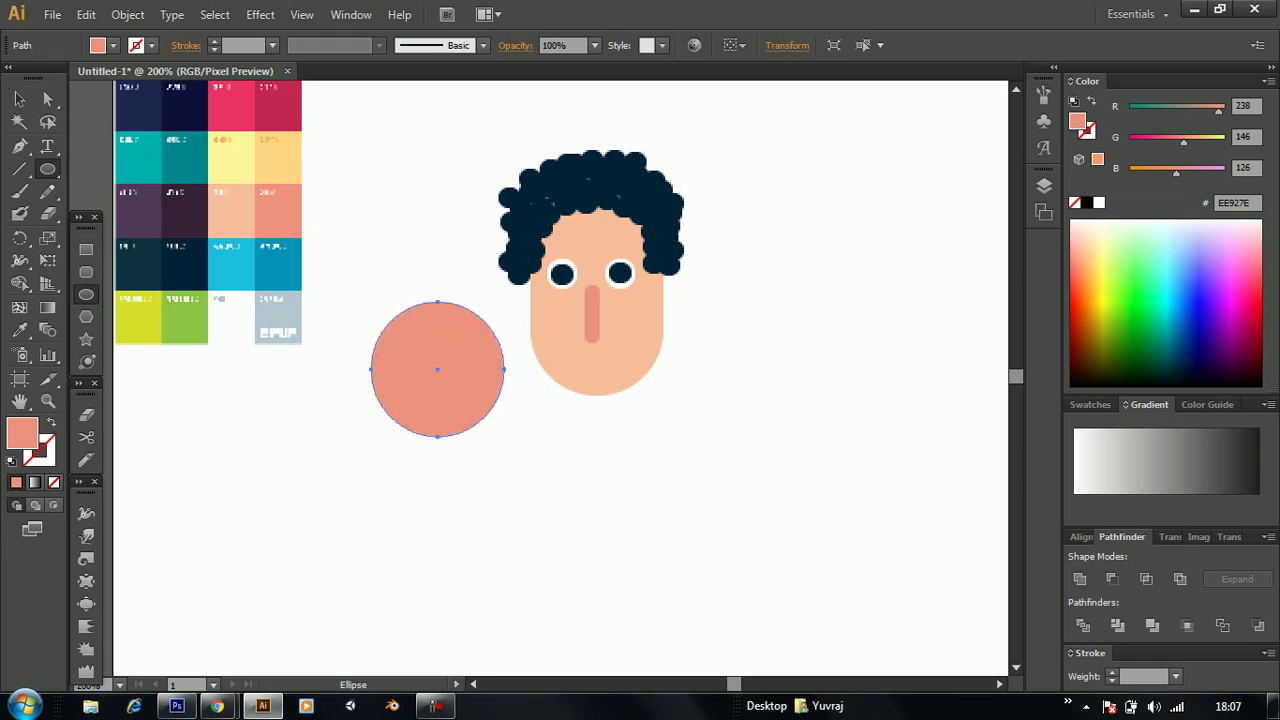
drag(398, 325, 497, 427)
key(v)
drag(397, 376, 378, 376)
mouse_move(437, 324)
mouse_down()
mouse_move(437, 312)
mouse_move(434, 380)
mouse_up()
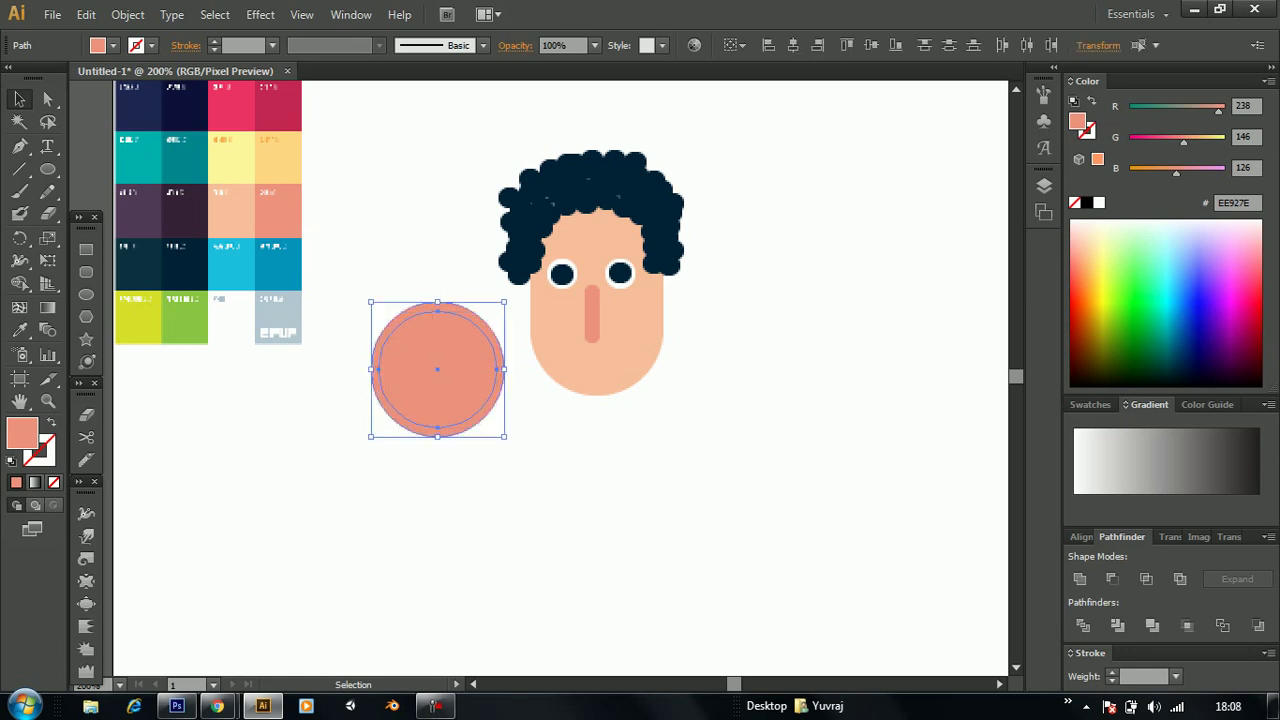
key(Delete)
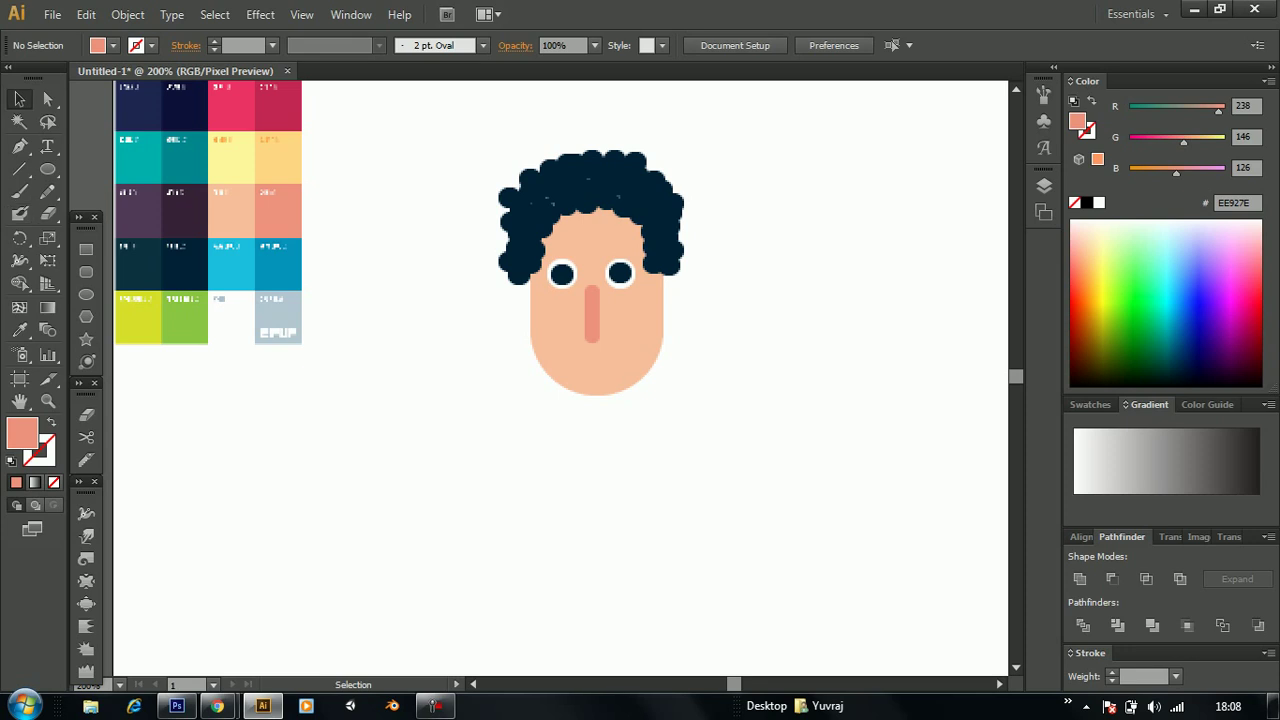
click(86, 272)
drag(549, 248, 576, 256)
key(v)
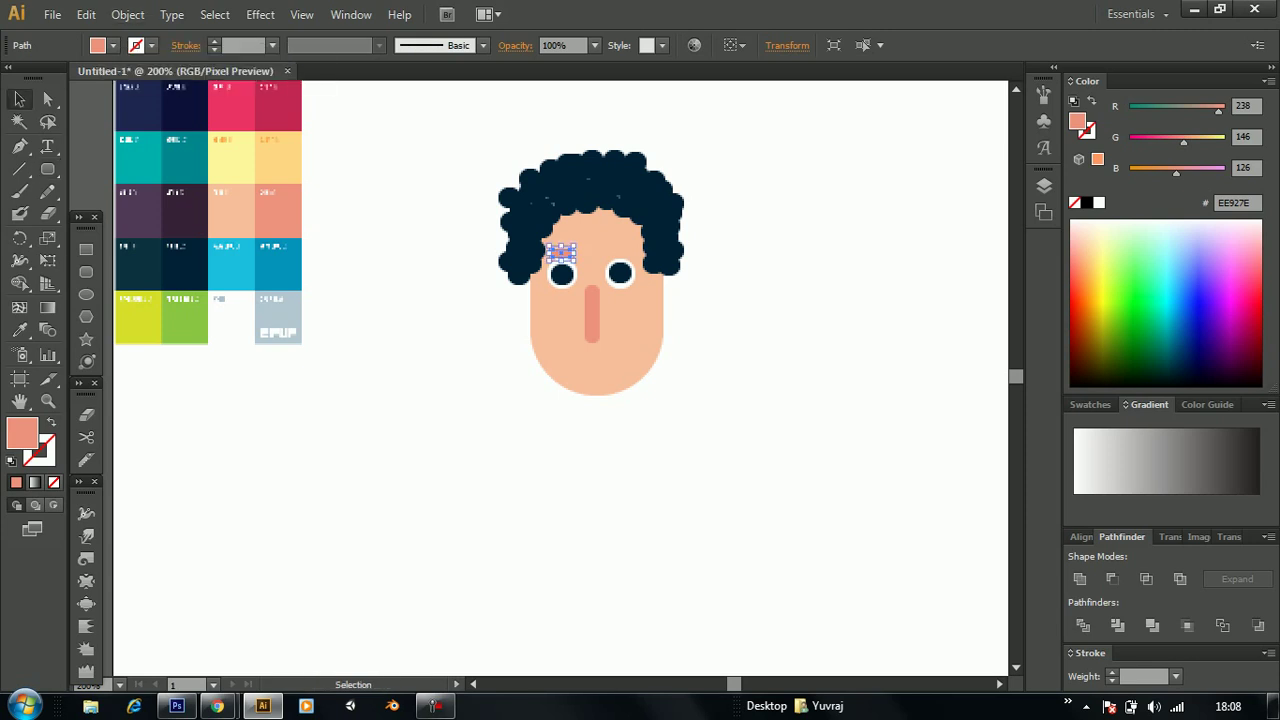
key(ctrl+shift+a)
click(561, 253)
key(ctrl+shift+a)
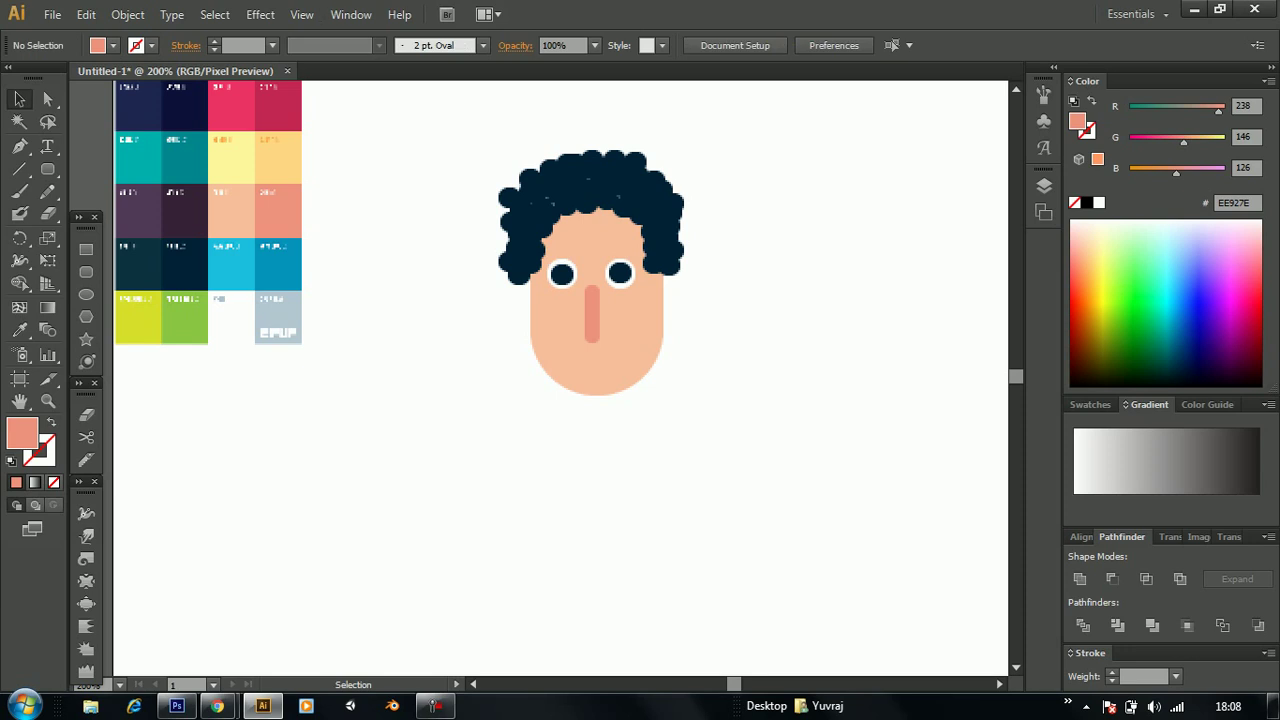
click(86, 271)
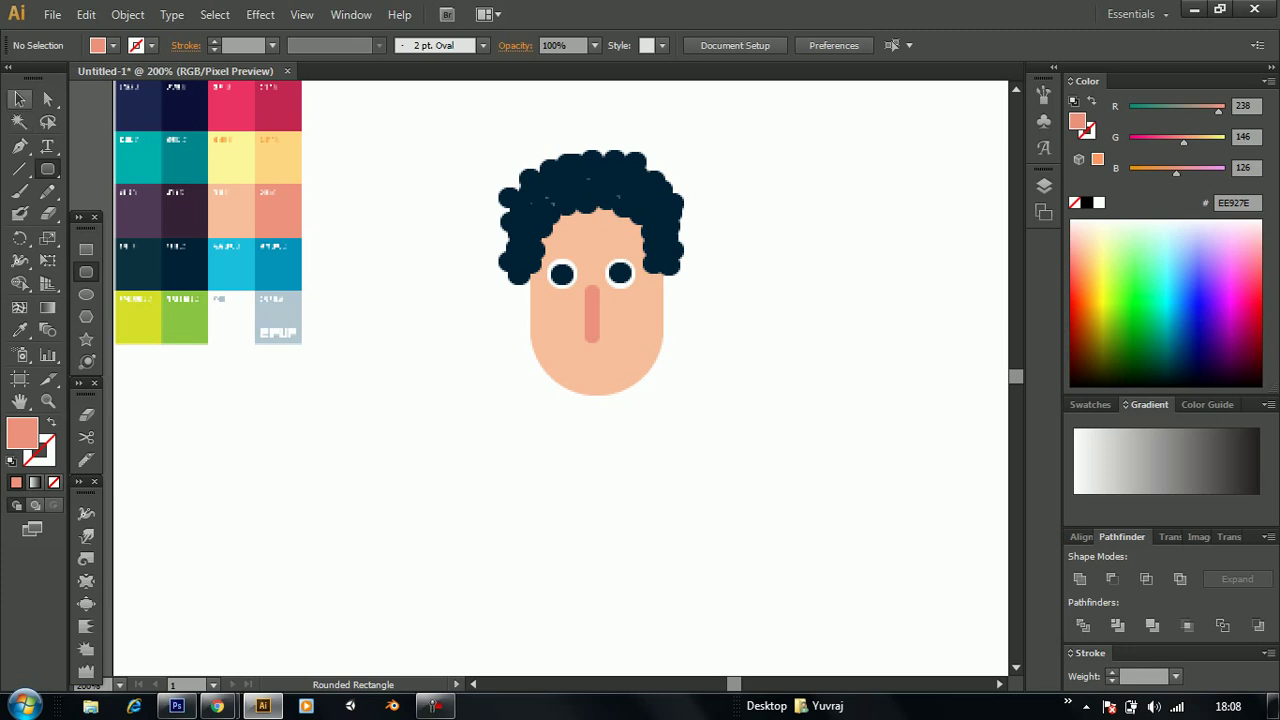
click(86, 294)
Draw a salmon circle and position it just under the chin
mouse_move(392, 384)
mouse_down()
mouse_move(446, 437)
mouse_move(463, 423)
mouse_move(467, 376)
mouse_move(474, 420)
mouse_up()
key(ctrl+z)
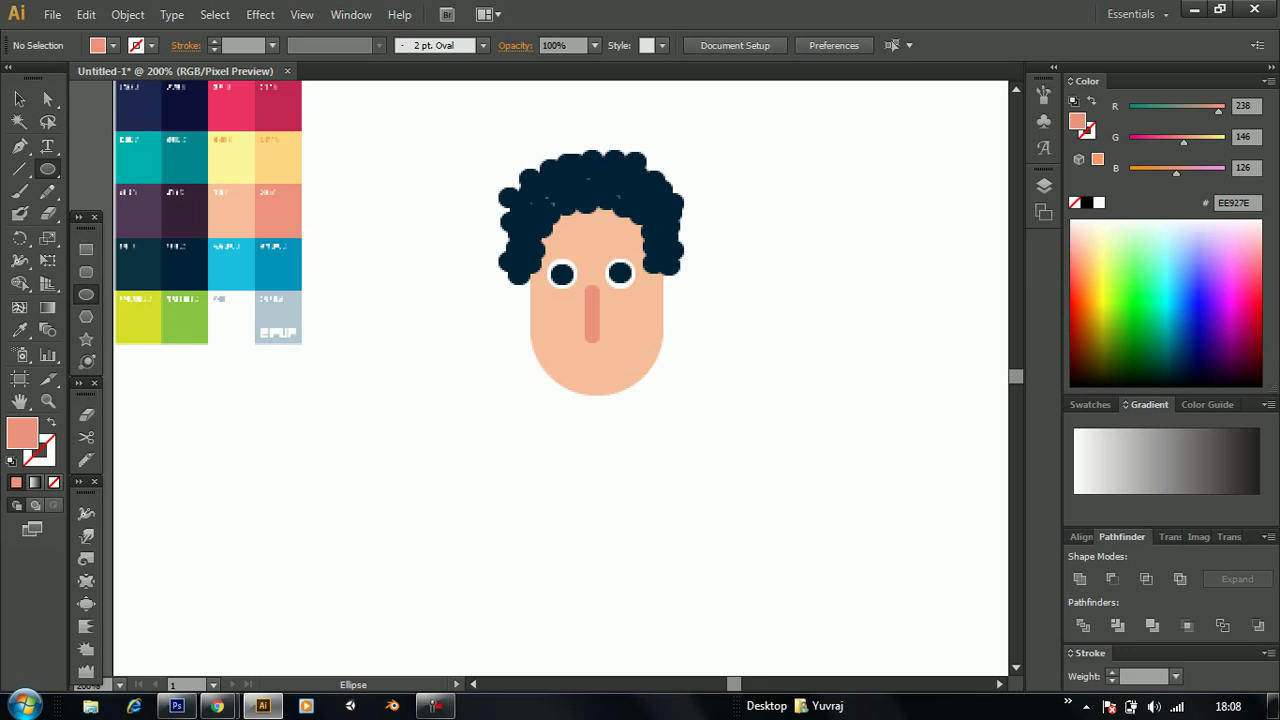
drag(363, 395, 457, 482)
drag(457, 482, 438, 473)
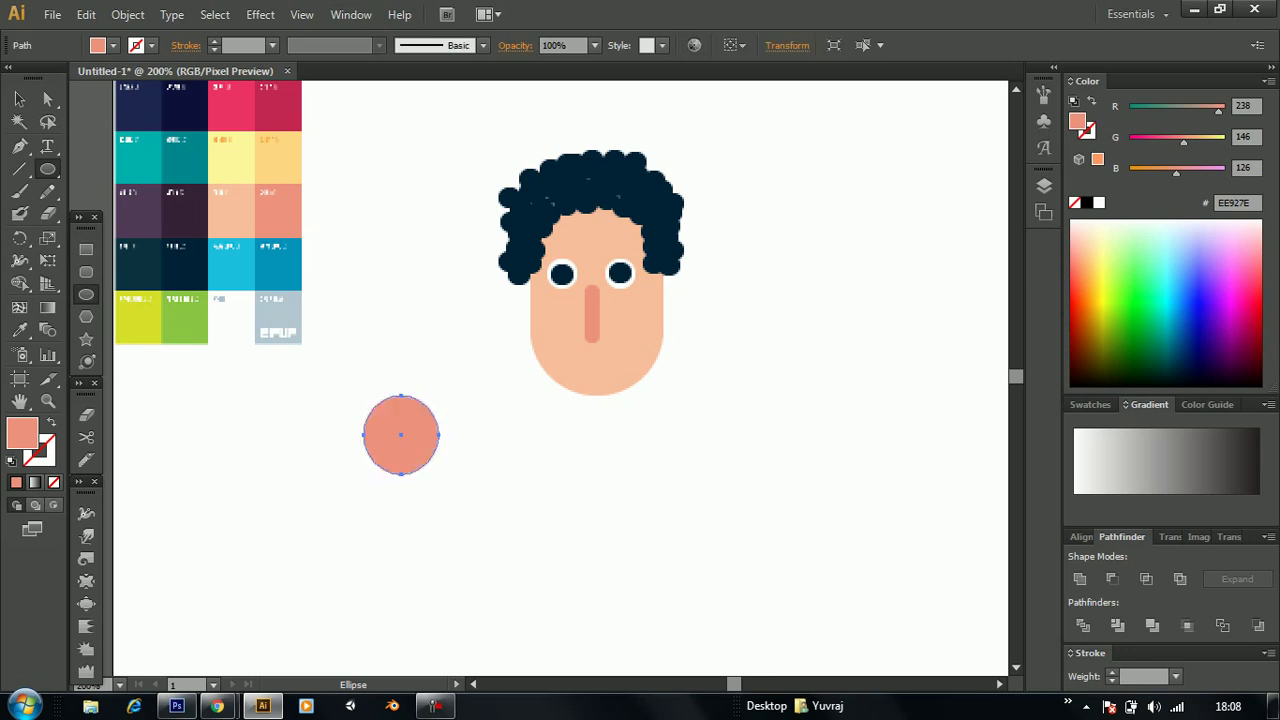
key(v)
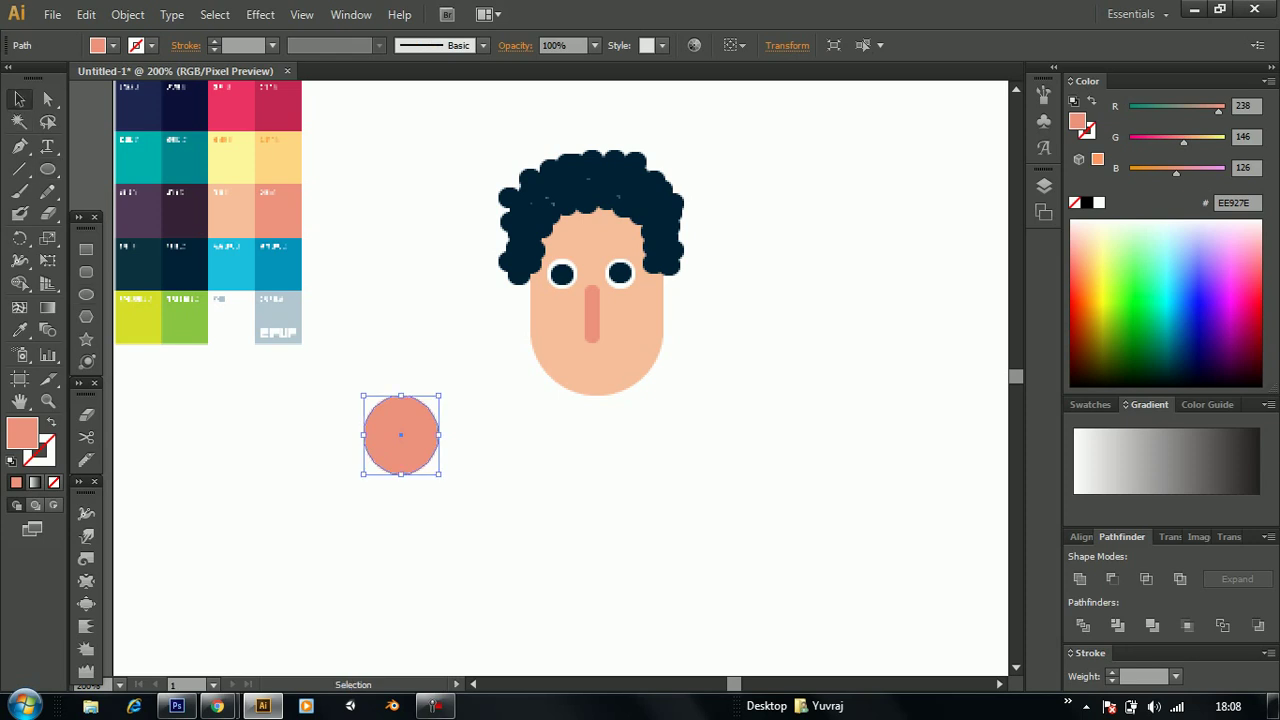
mouse_move(400, 434)
mouse_down()
mouse_move(608, 406)
mouse_move(587, 393)
mouse_up()
drag(587, 393, 579, 455)
Overlap a copy on the circle's top and apply Minus Front to leave a crescent
key(a)
key(v)
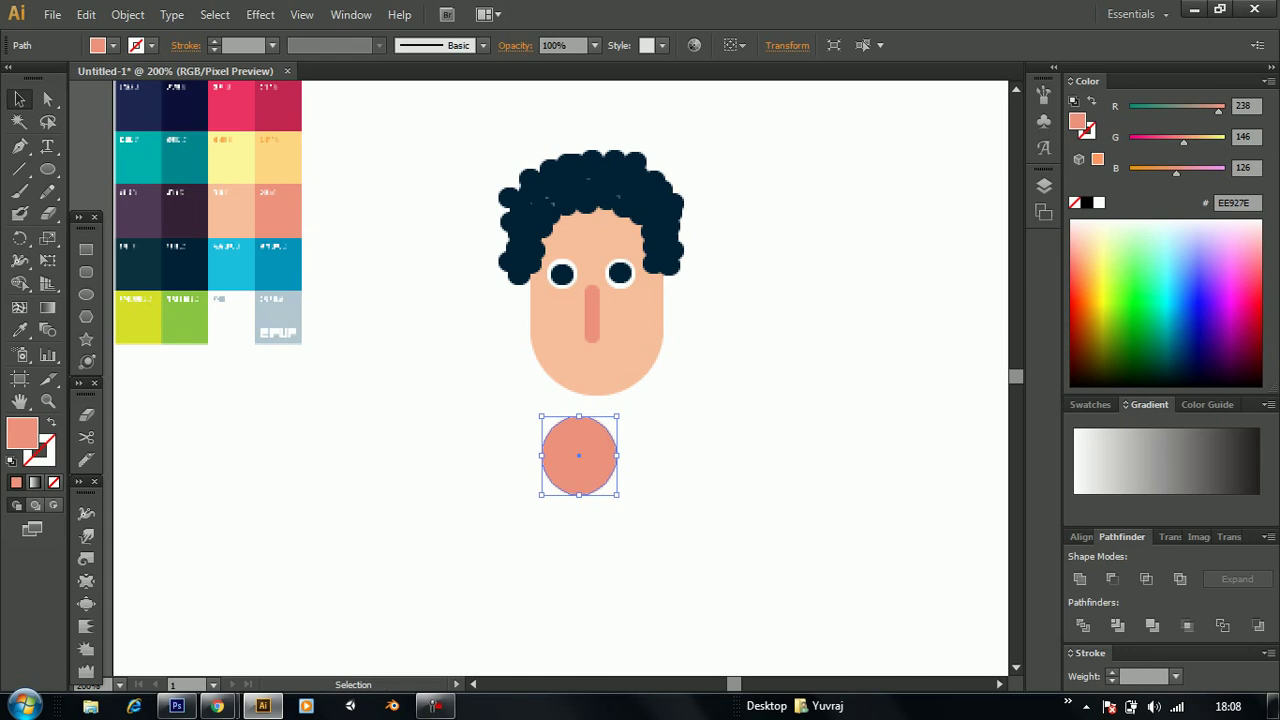
mouse_move(579, 455)
mouse_down()
mouse_move(538, 378)
mouse_move(581, 433)
mouse_up()
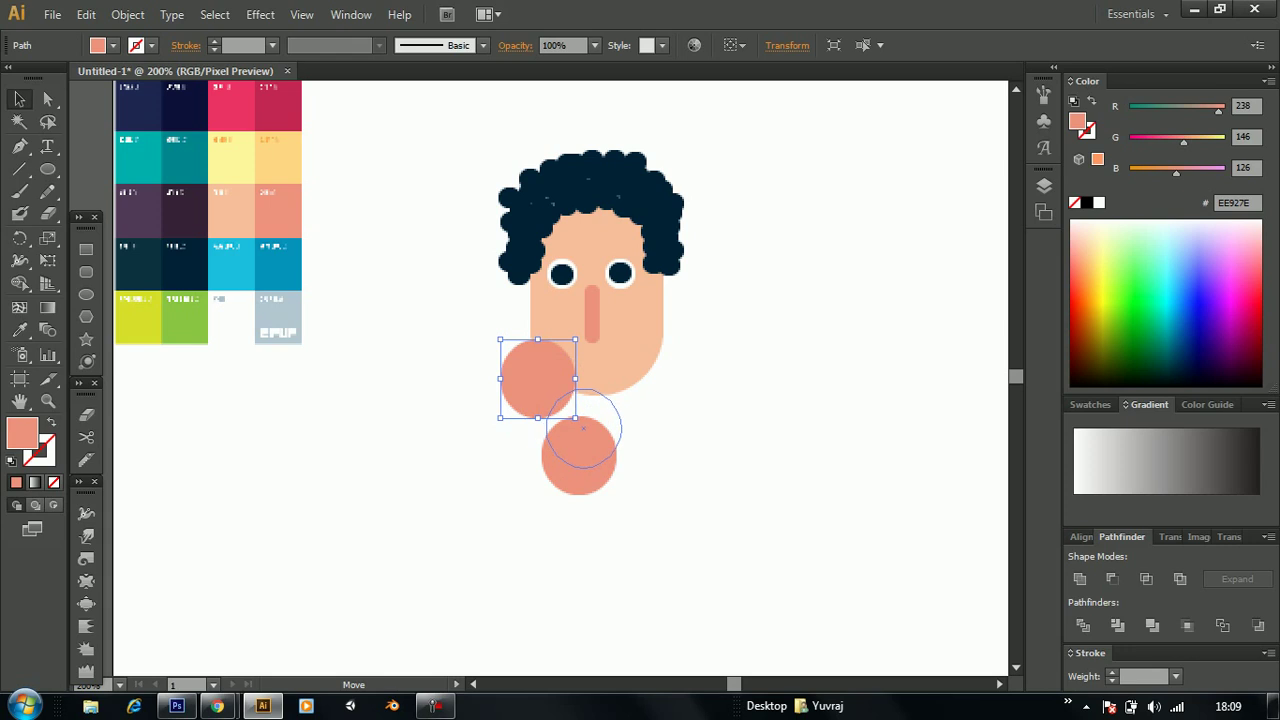
mouse_move(580, 432)
mouse_down()
mouse_move(587, 389)
mouse_move(583, 425)
mouse_up()
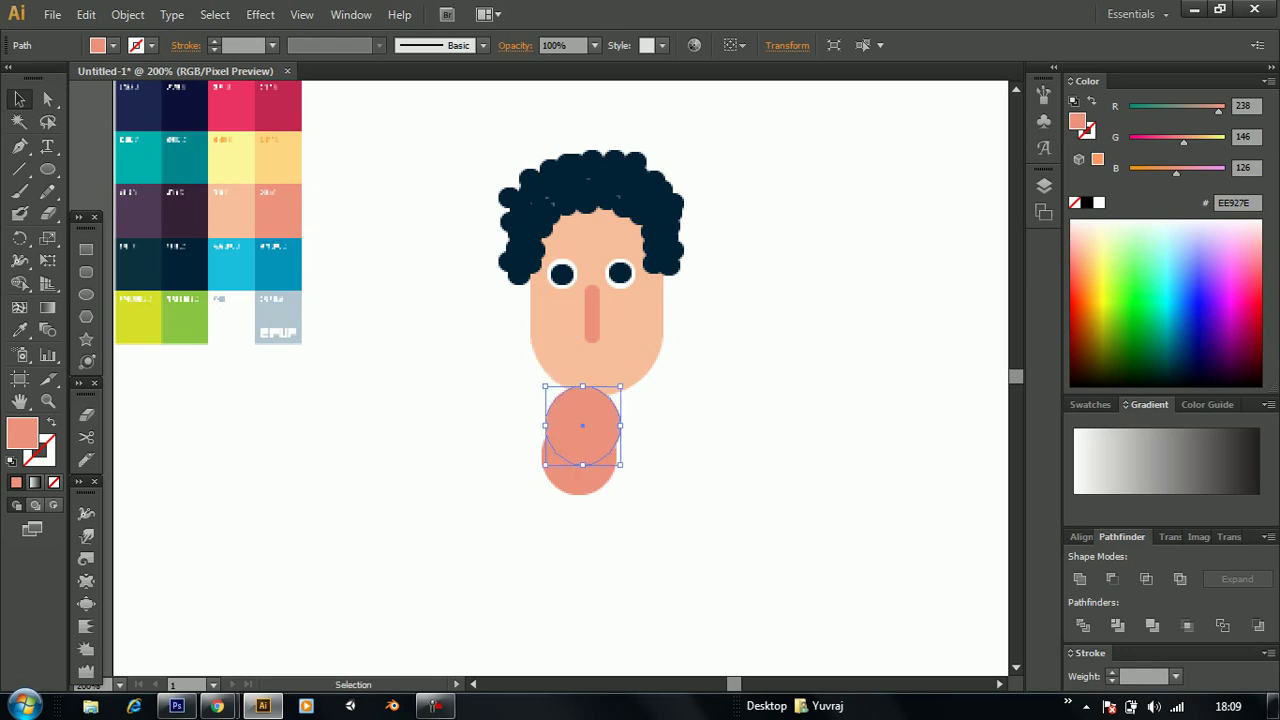
click(435, 706)
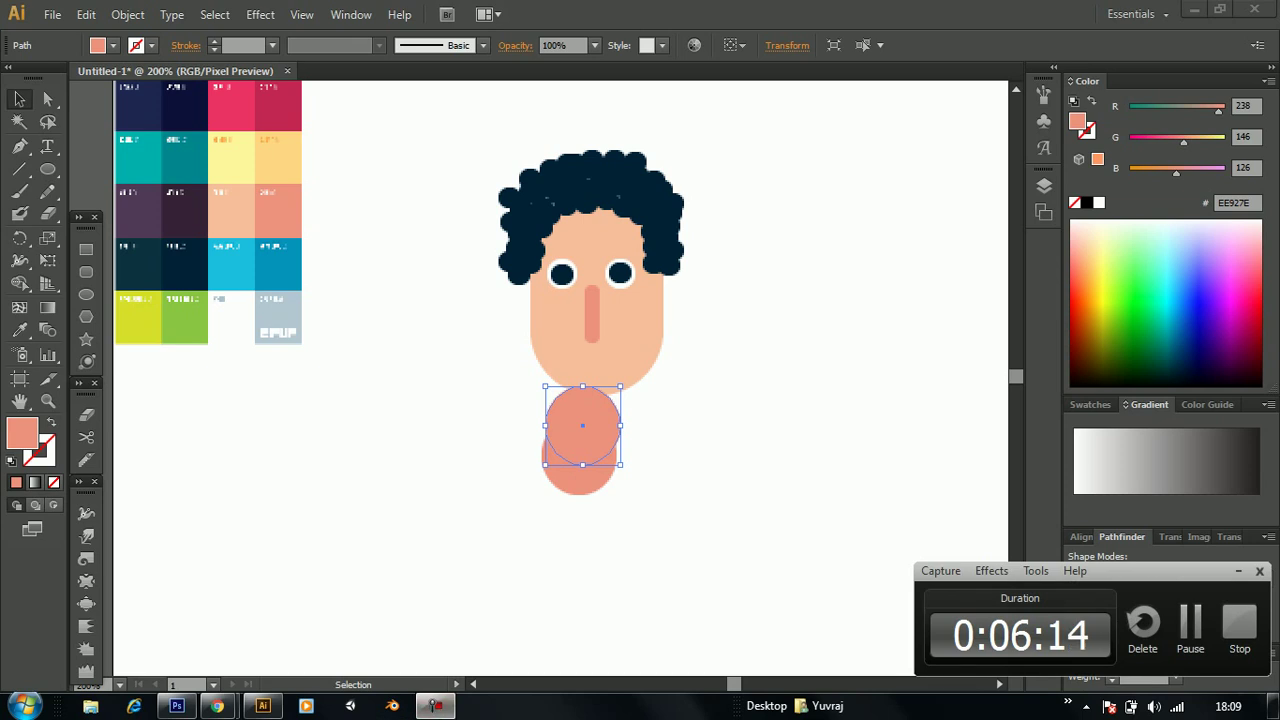
click(435, 706)
drag(494, 431, 648, 496)
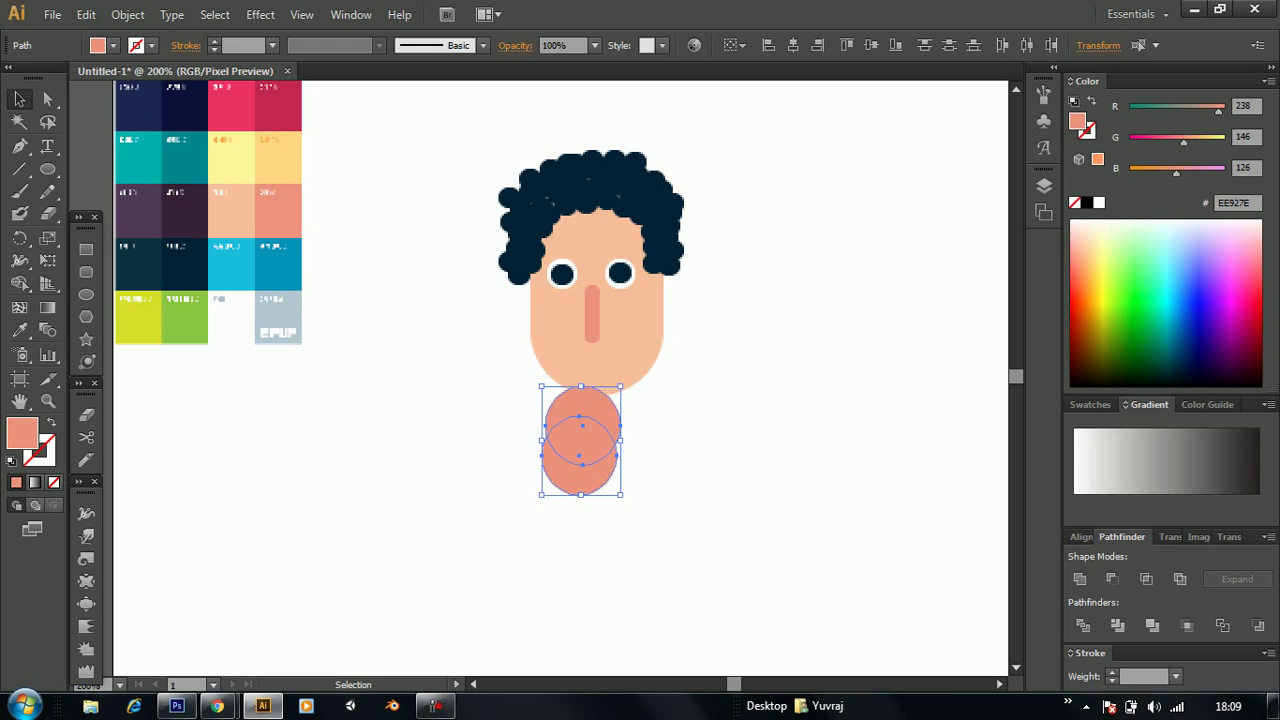
click(1111, 578)
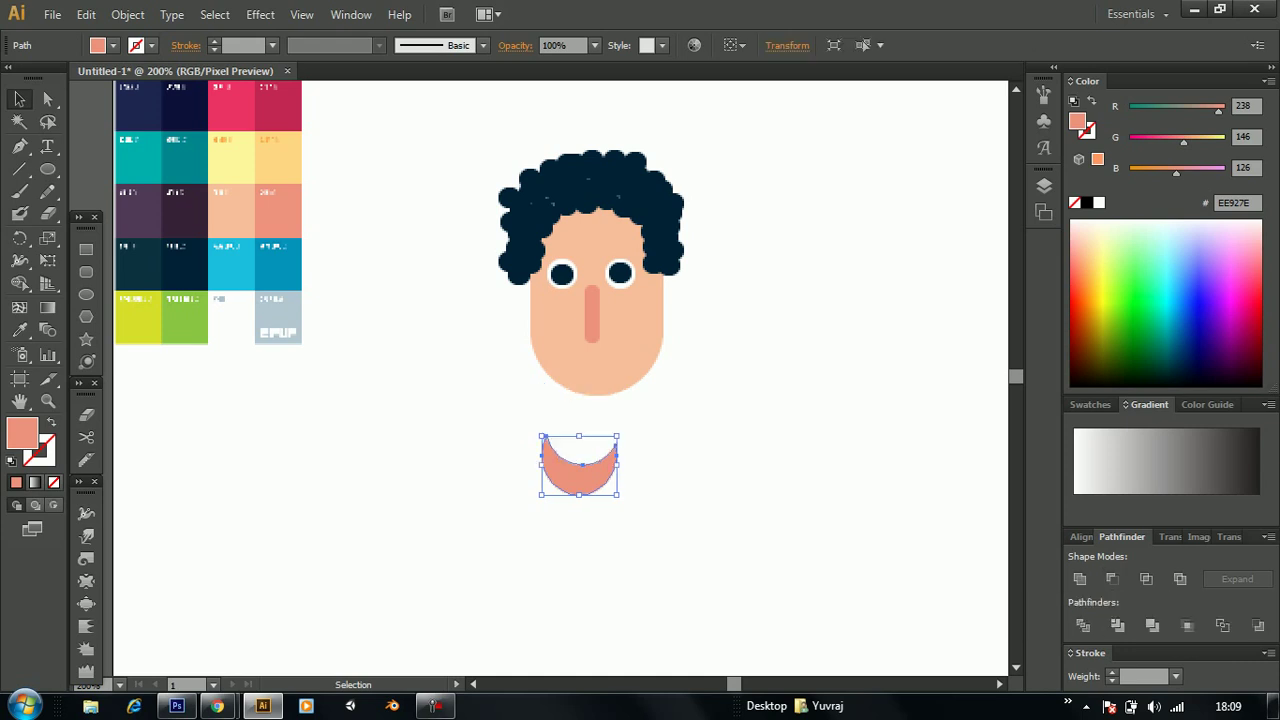
Recolour the crescent crimson C42753, set it as the mouth, and place a copy below
click(19, 330)
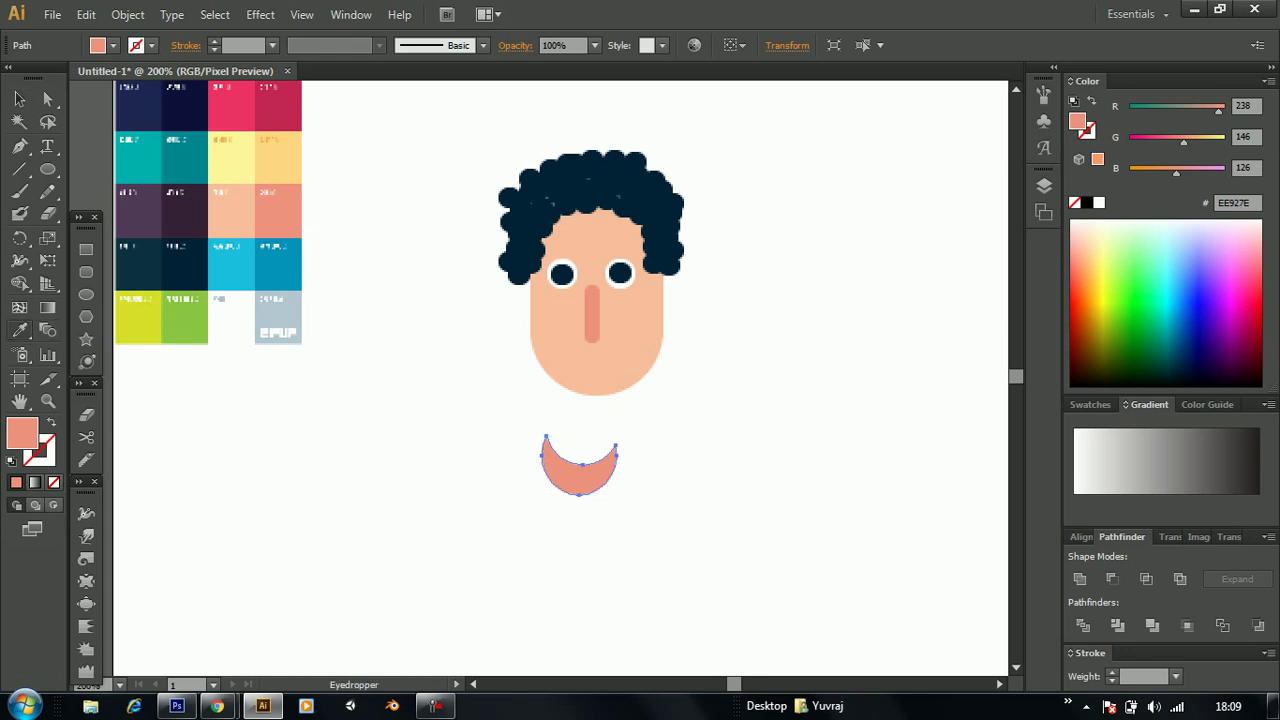
click(278, 105)
key(v)
drag(580, 480, 595, 375)
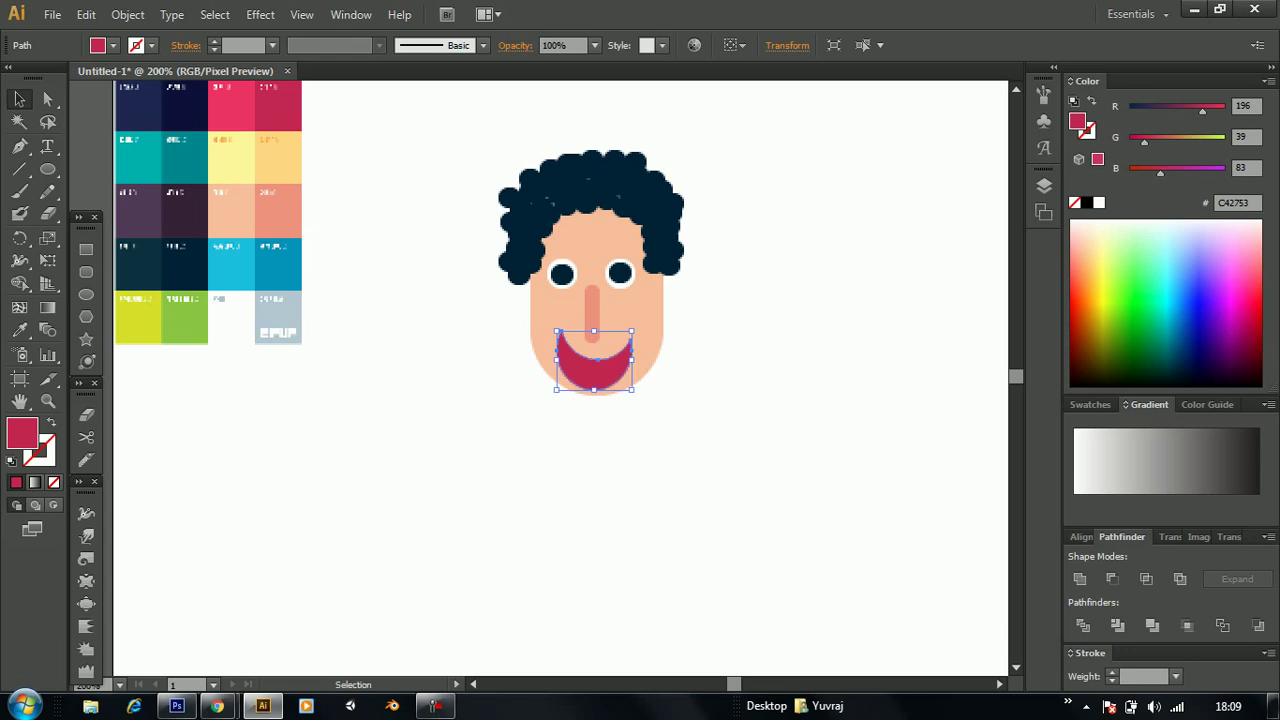
key(a)
key(ctrl+v)
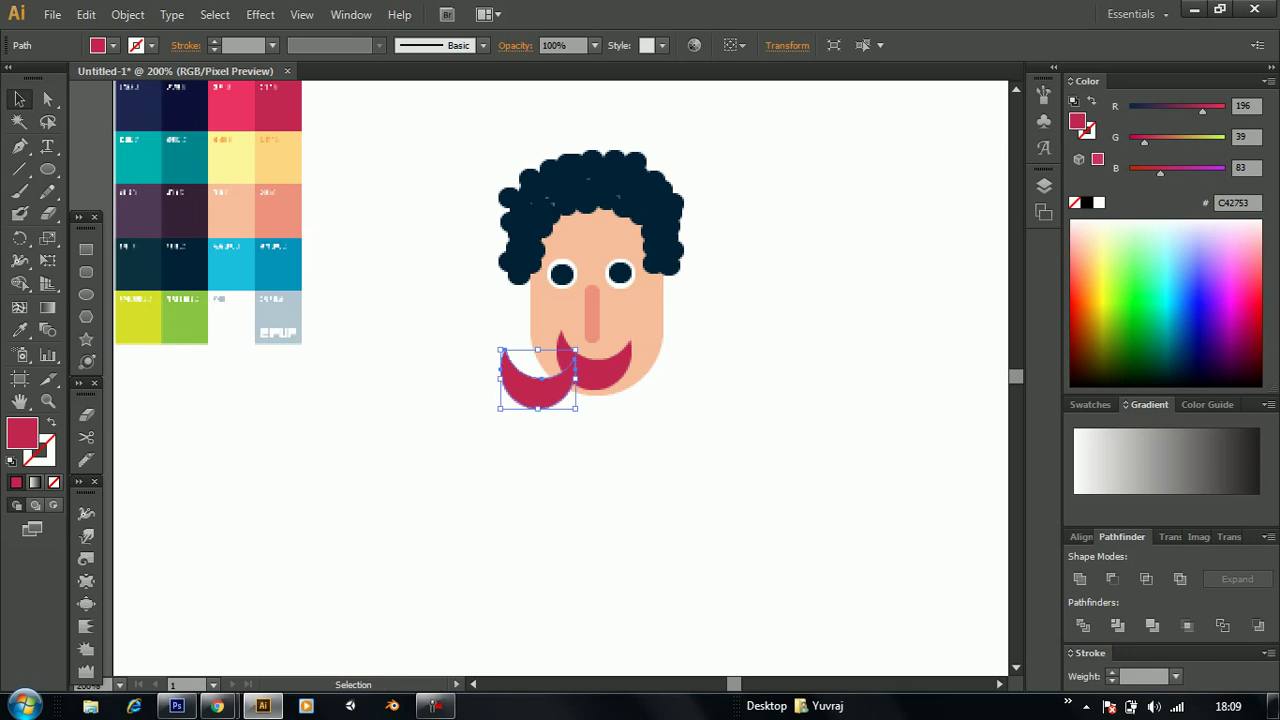
drag(538, 392, 527, 524)
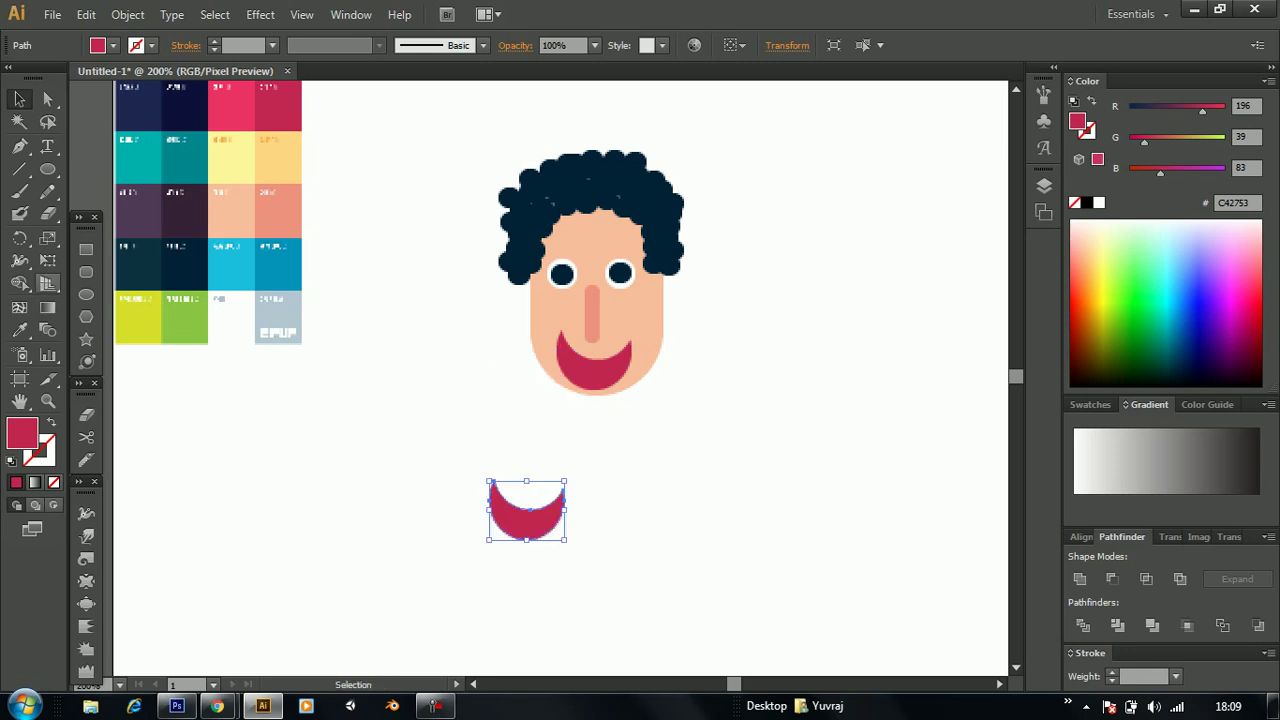
Draw a small ellipse below the mouth and fill it bright pink ED3465
key(l)
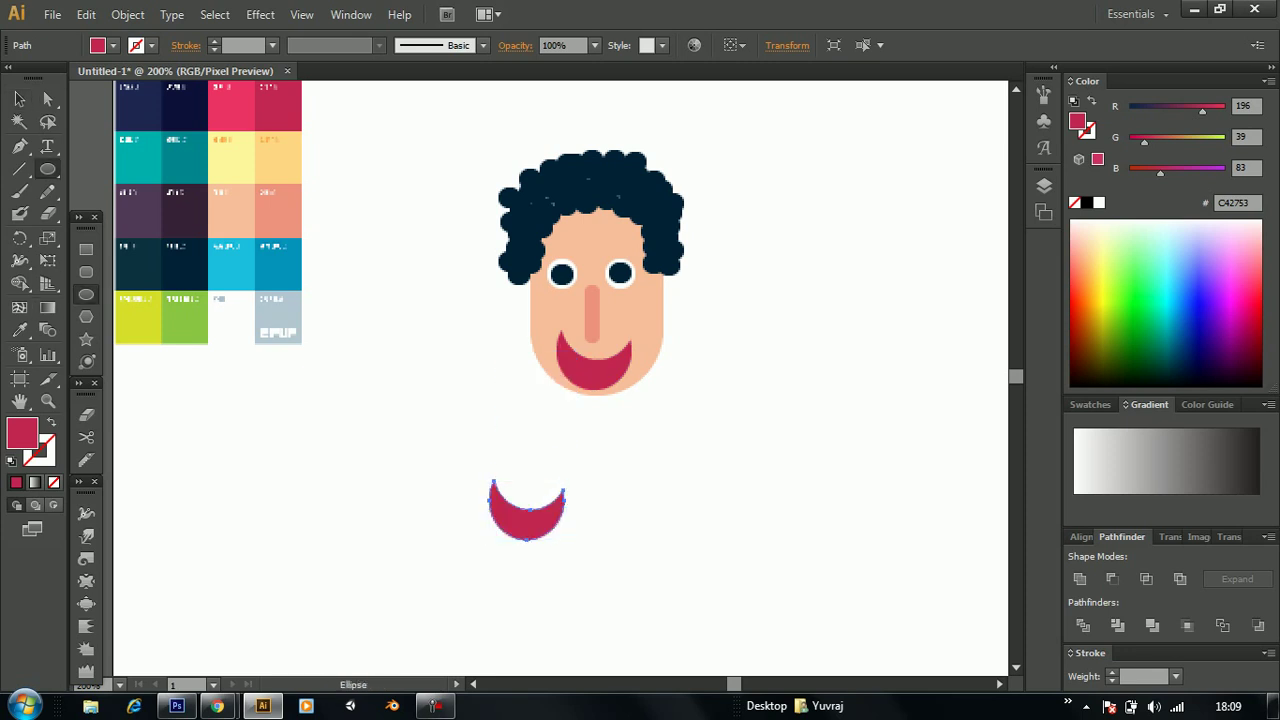
drag(497, 521, 555, 568)
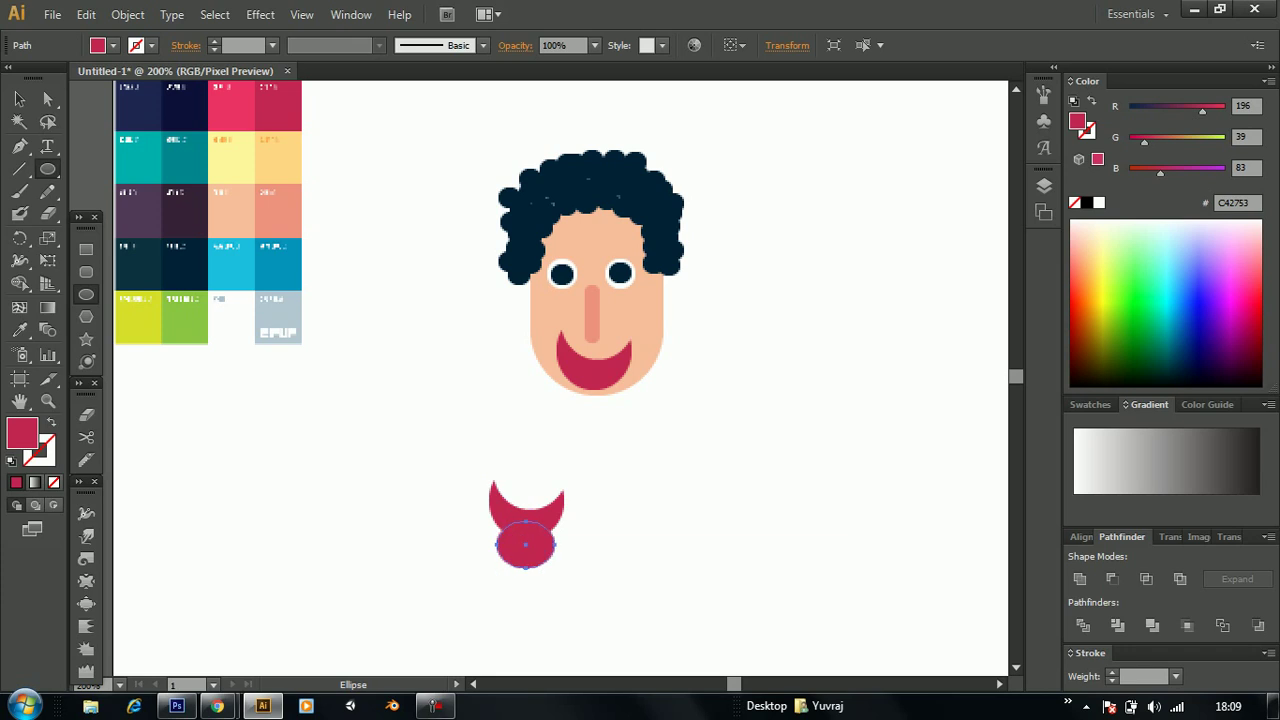
click(19, 330)
click(231, 105)
click(19, 98)
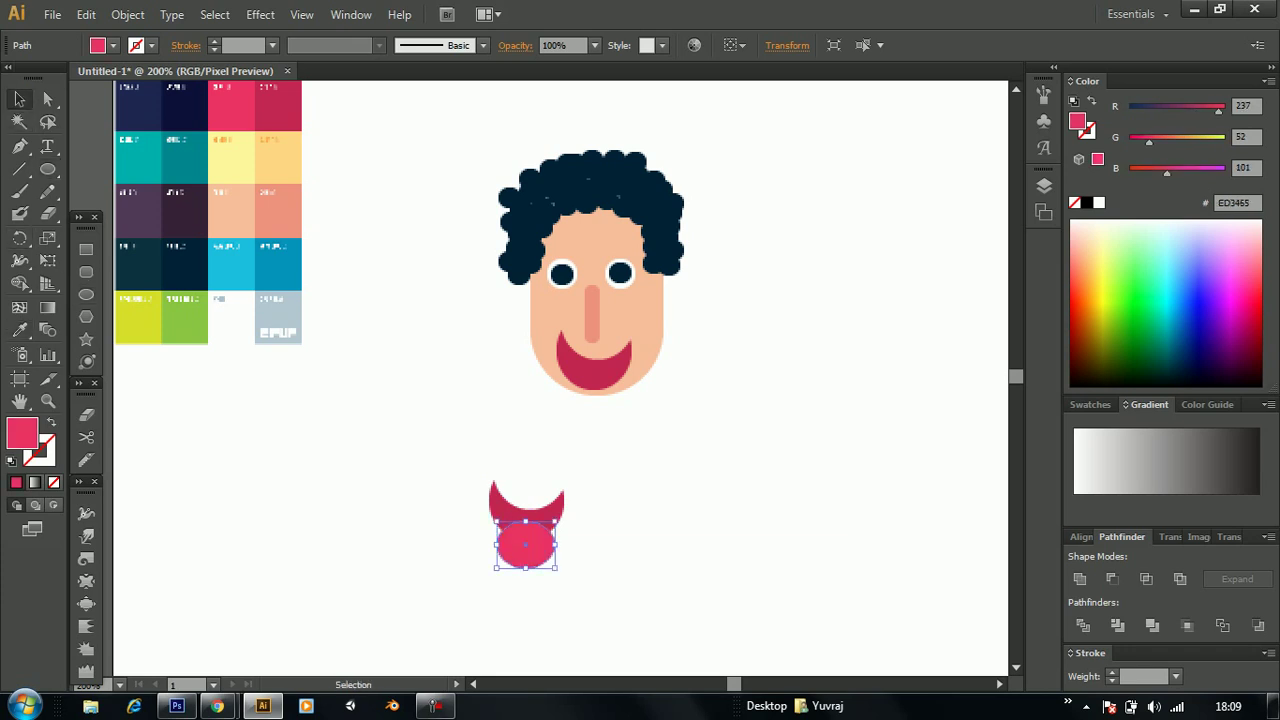
Move the pink oval up into the open mouth as the tongue, keeping it a separate shape
drag(464, 479, 569, 566)
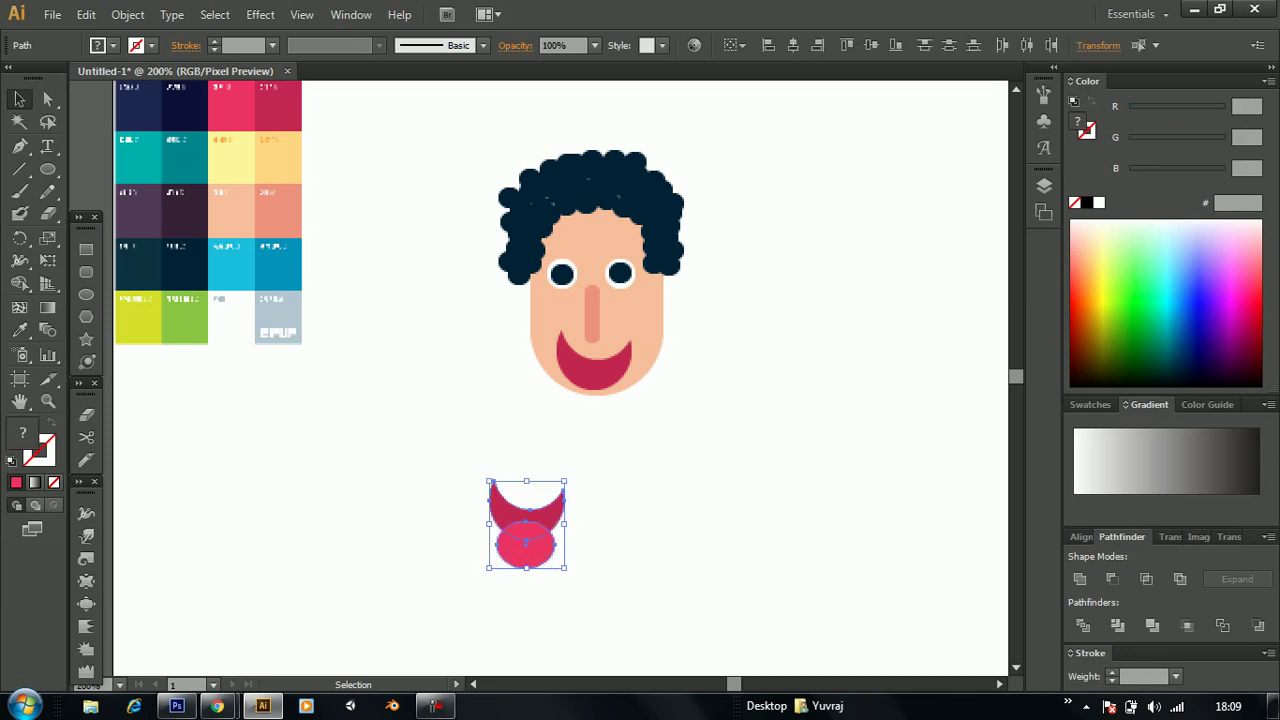
click(1111, 578)
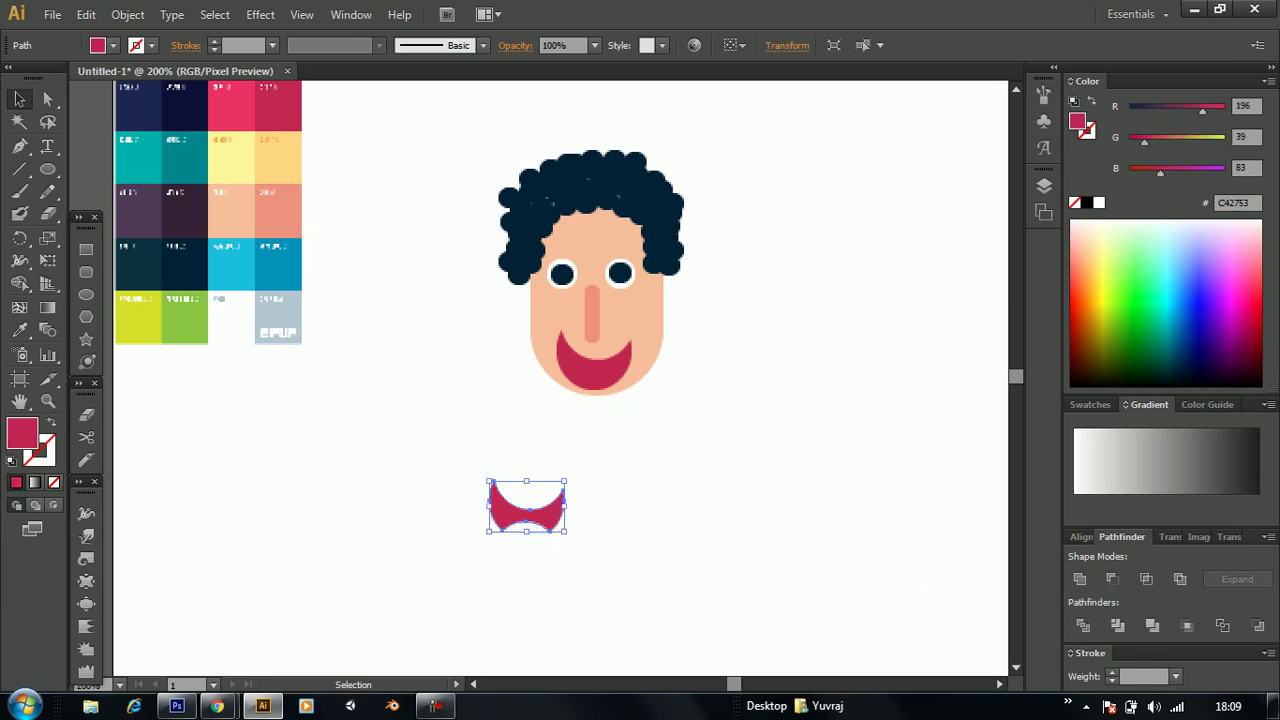
key(ctrl+z)
key(ctrl+z)
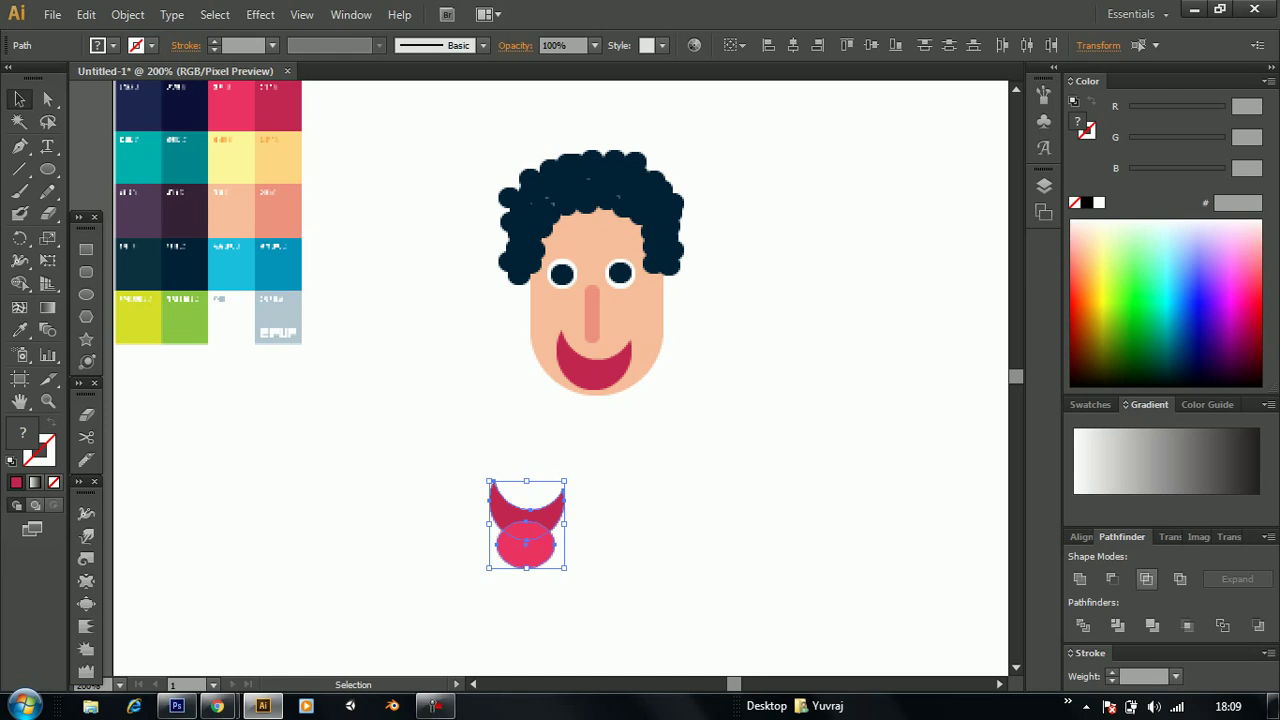
key(ctrl+z)
drag(526, 531, 592, 378)
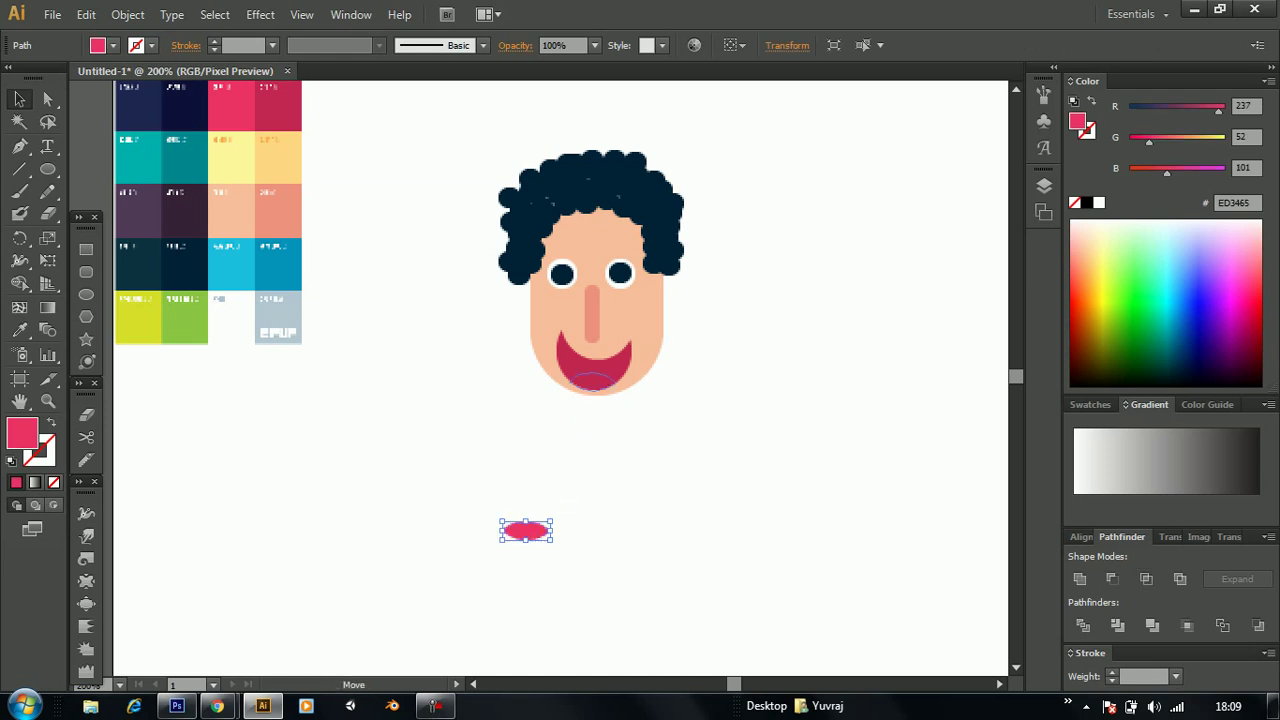
key(ctrl+shift+a)
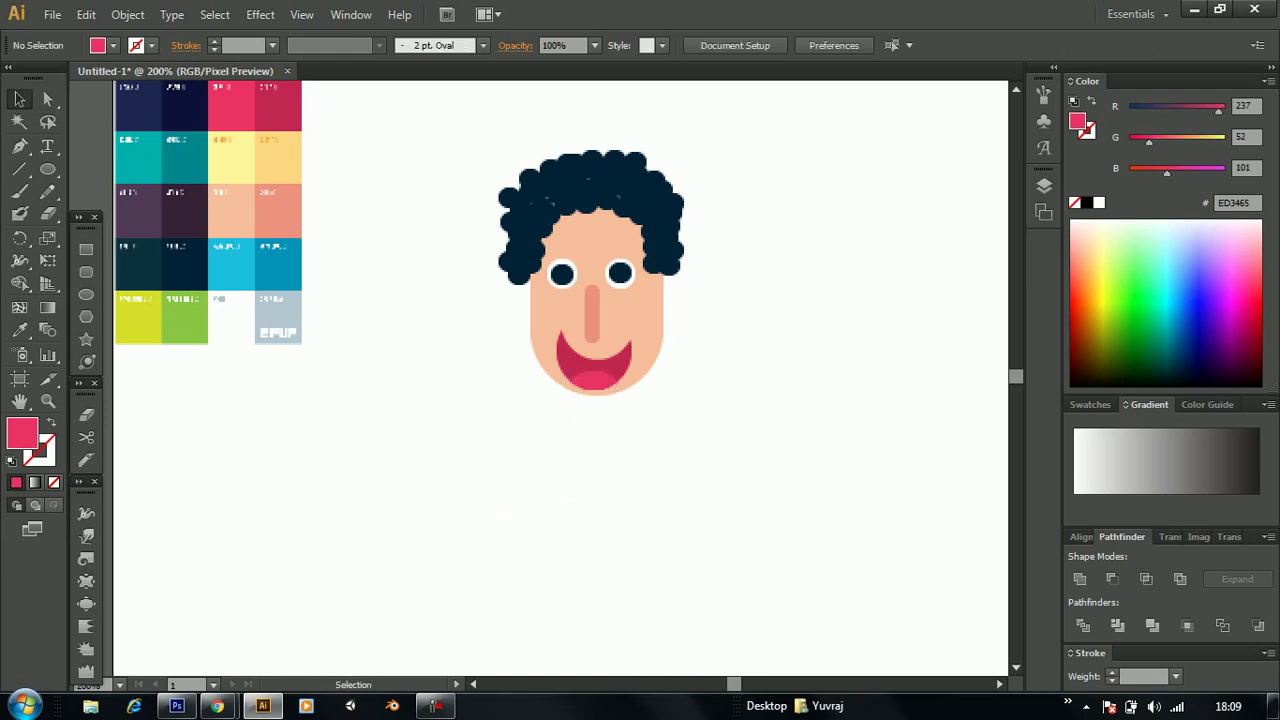
Draw an oval against the left cheek, fill it dark navy, and shorten it slightly
key(l)
drag(500, 262, 535, 318)
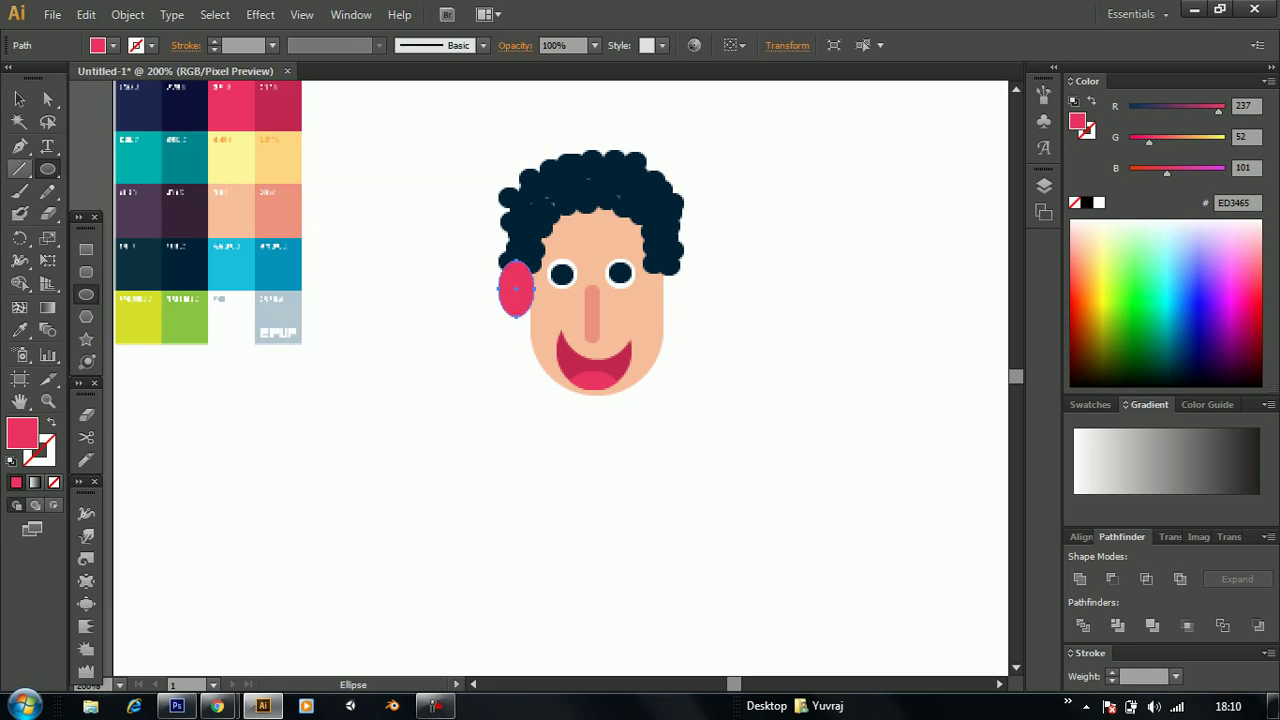
key(v)
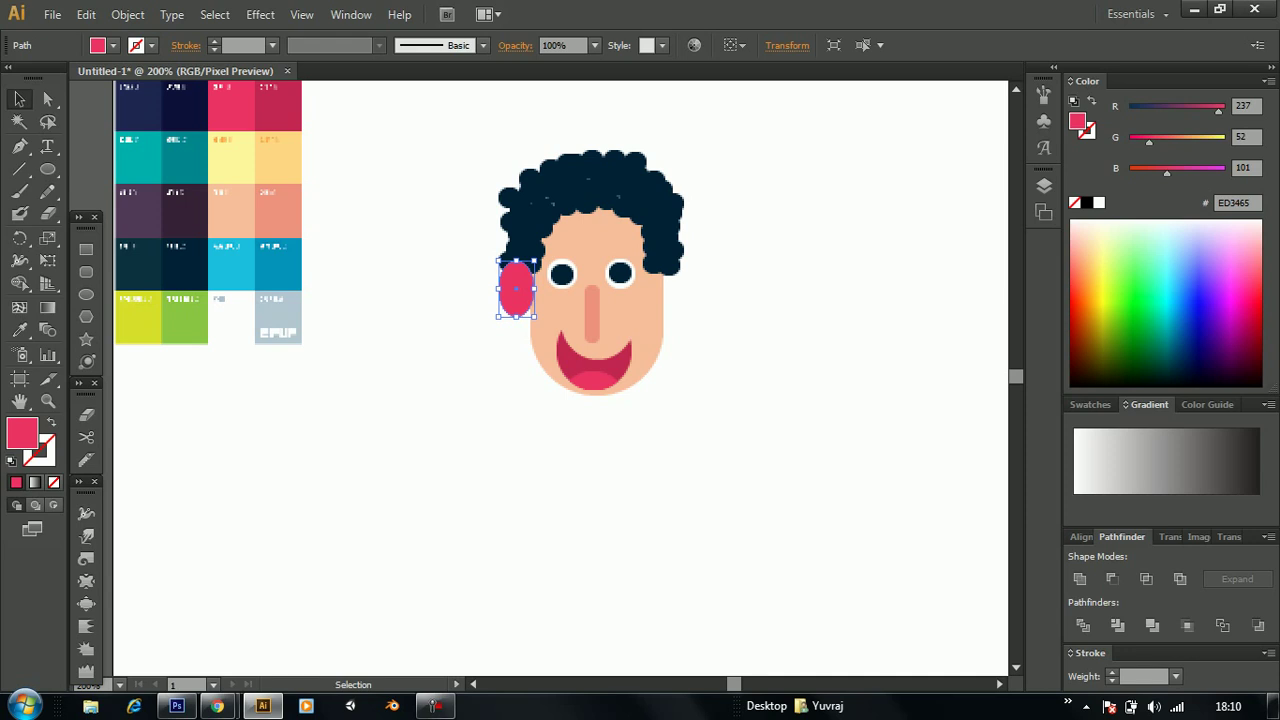
drag(516, 260, 516, 264)
click(19, 330)
click(600, 180)
key(v)
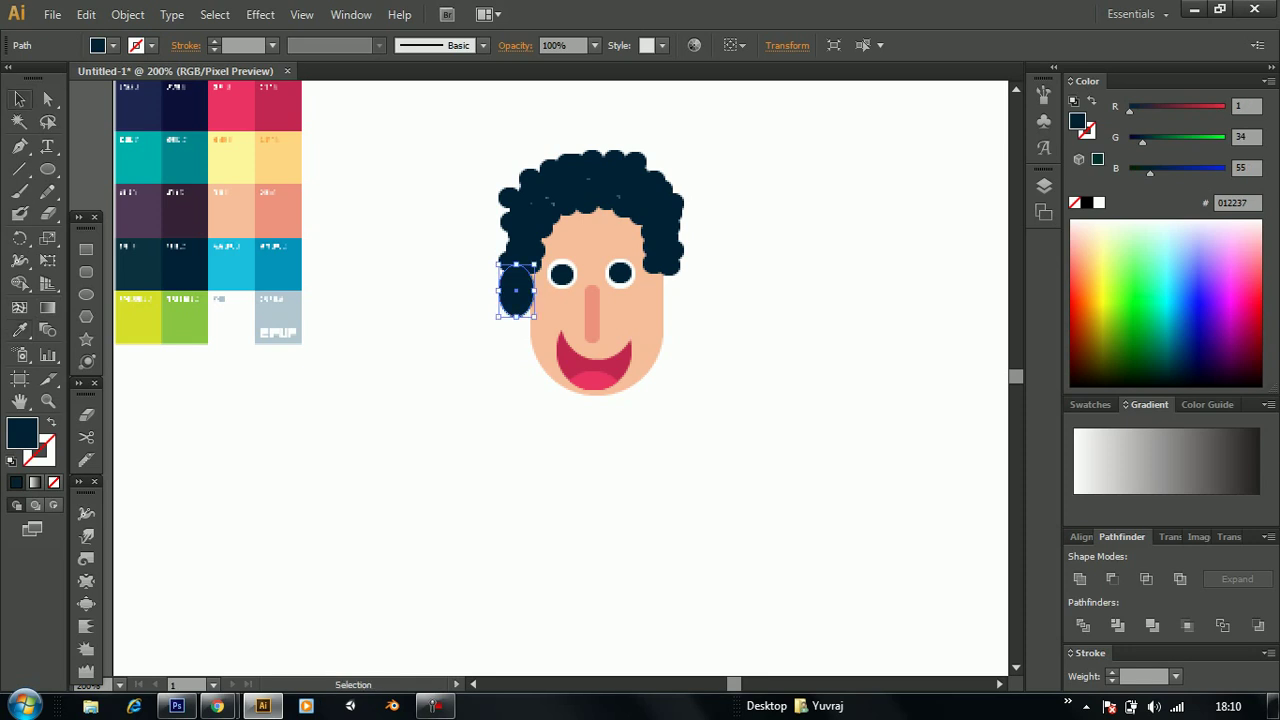
drag(516, 290, 524, 292)
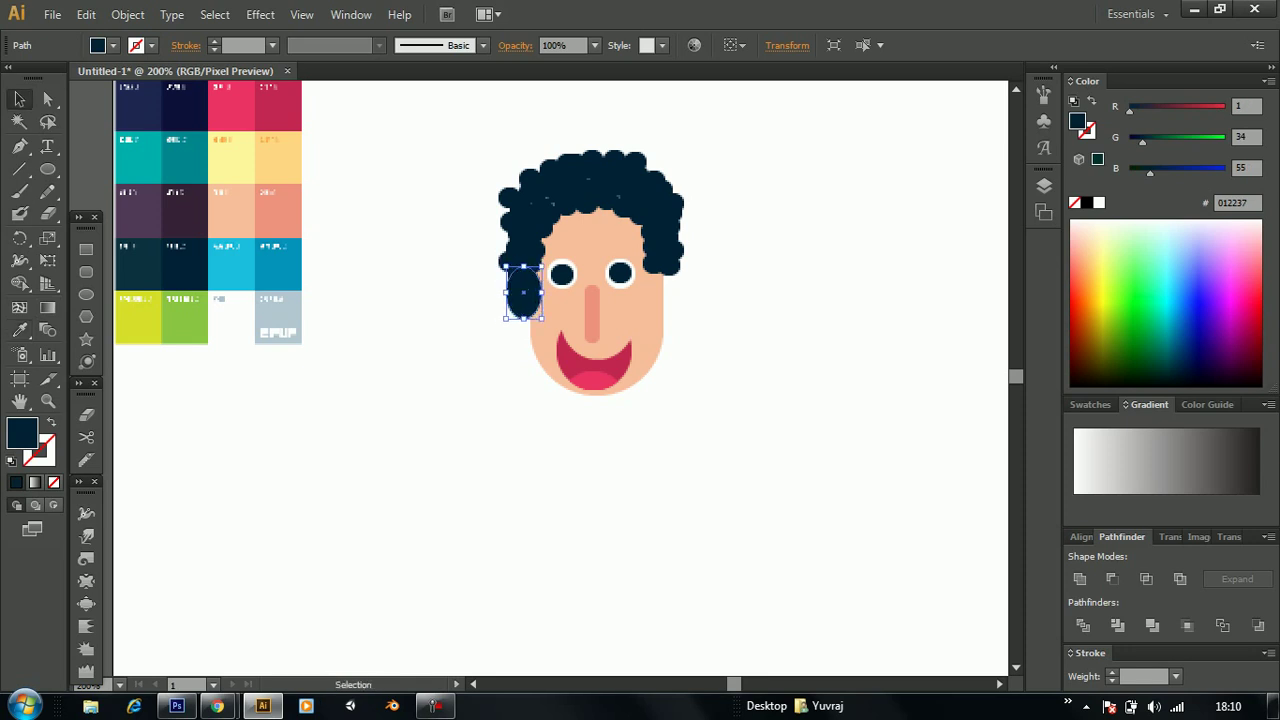
Duplicate the oval to the right side and recolour both ear cups purple 513A58
mouse_move(522, 292)
mouse_down()
mouse_move(539, 378)
mouse_move(680, 314)
mouse_move(667, 291)
mouse_up()
click(523, 292)
key(i)
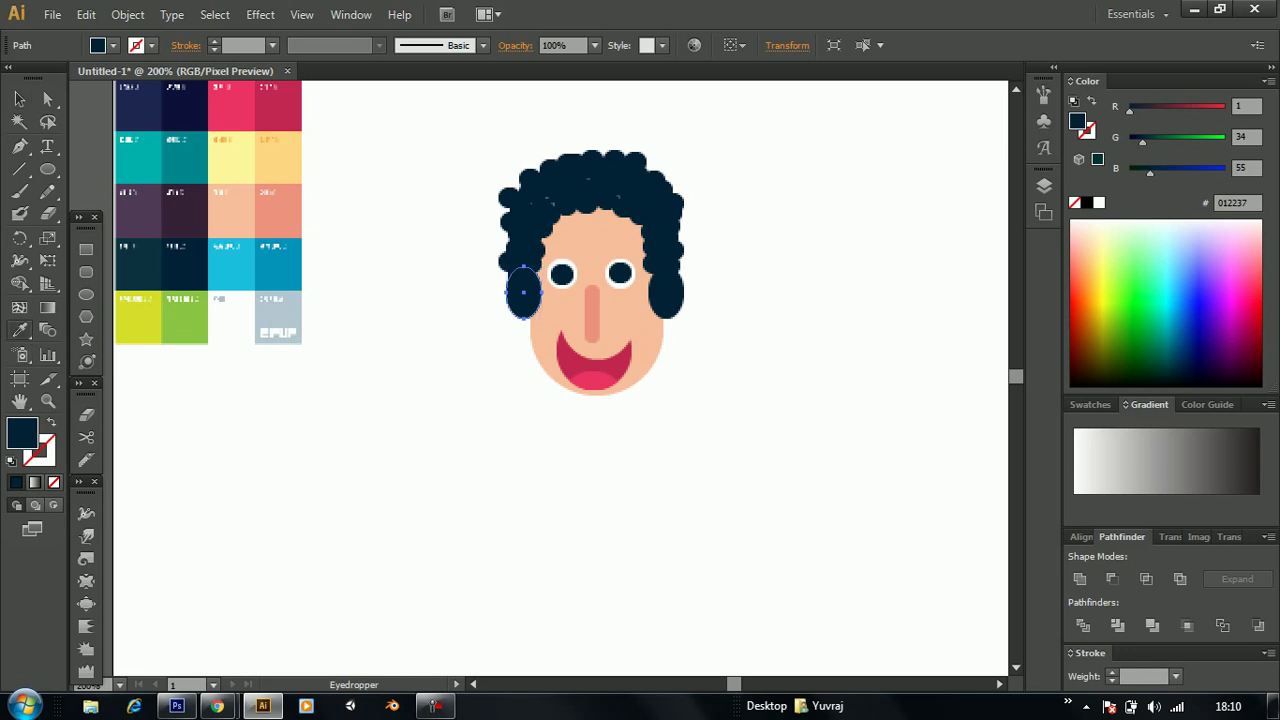
click(138, 212)
click(19, 99)
click(666, 292)
key(i)
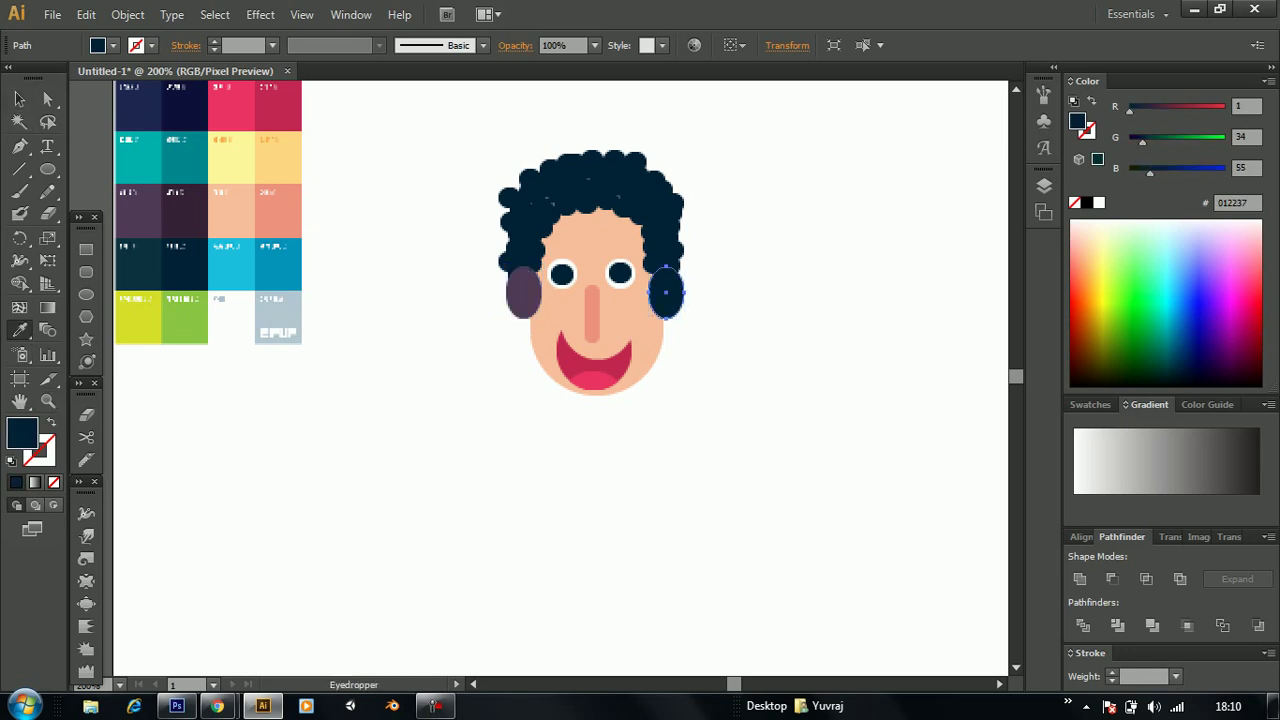
click(138, 212)
click(19, 99)
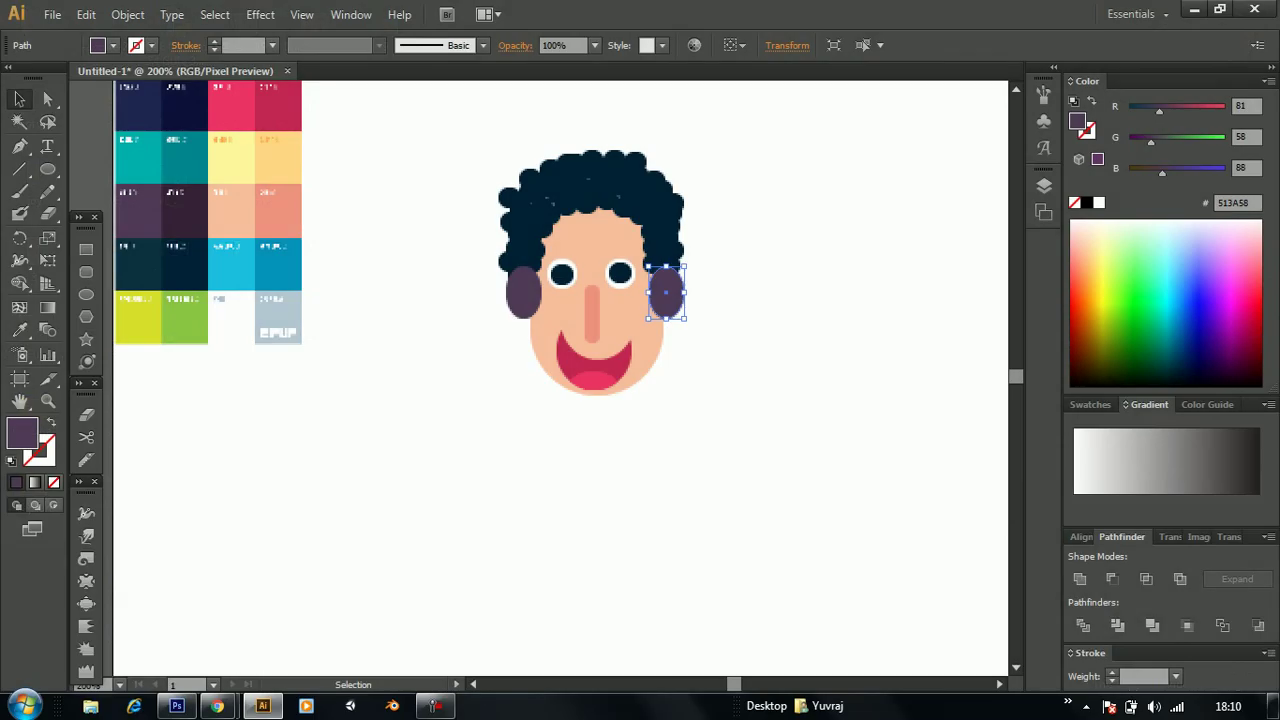
click(86, 294)
drag(368, 388, 370, 390)
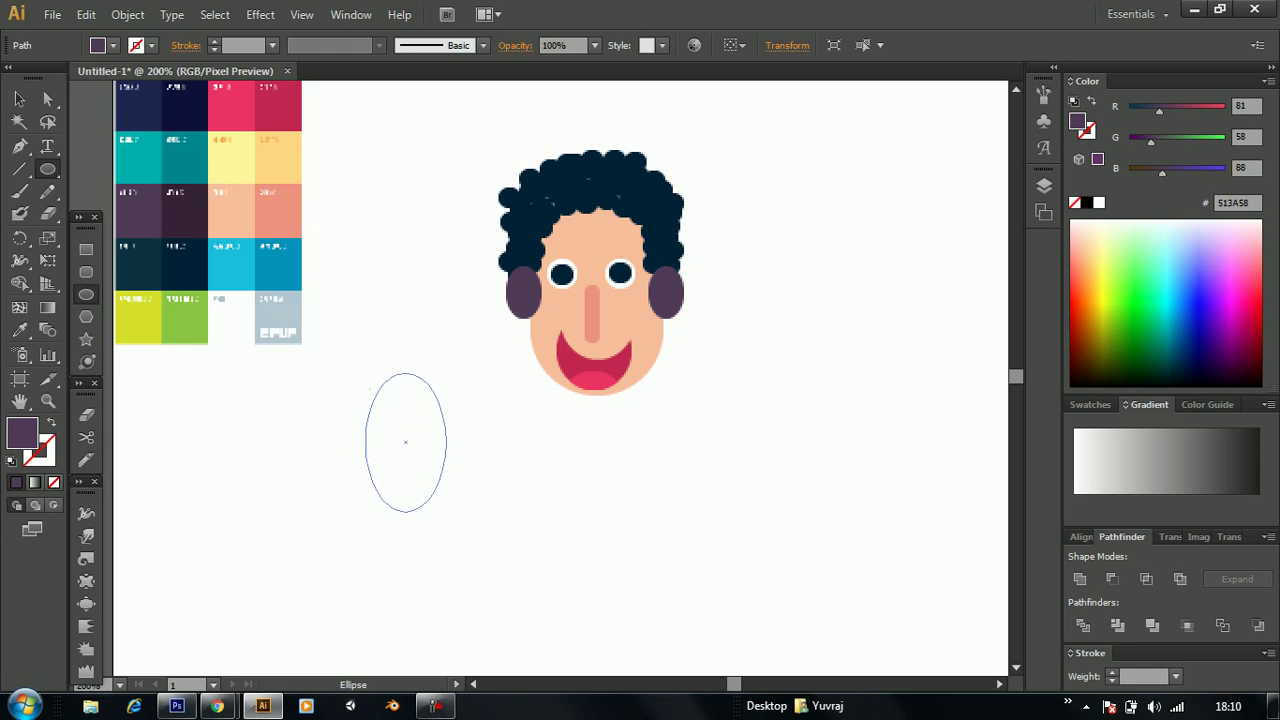
drag(369, 389, 506, 520)
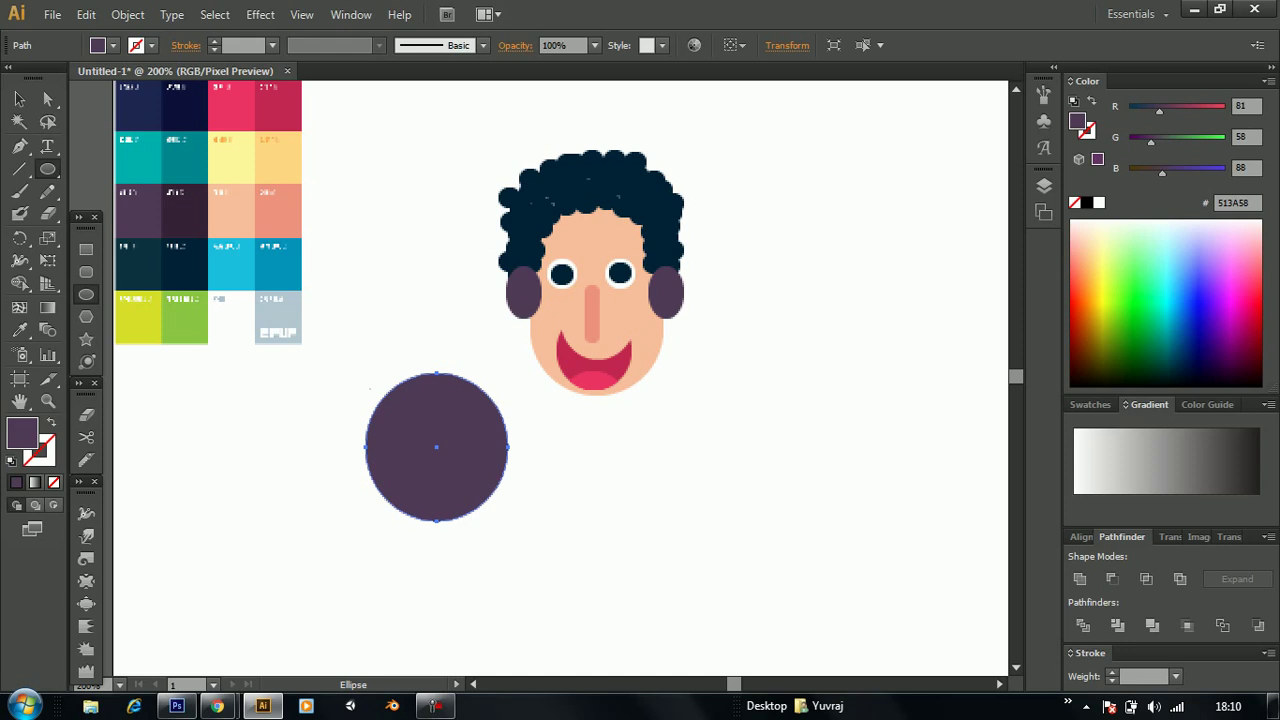
click(19, 99)
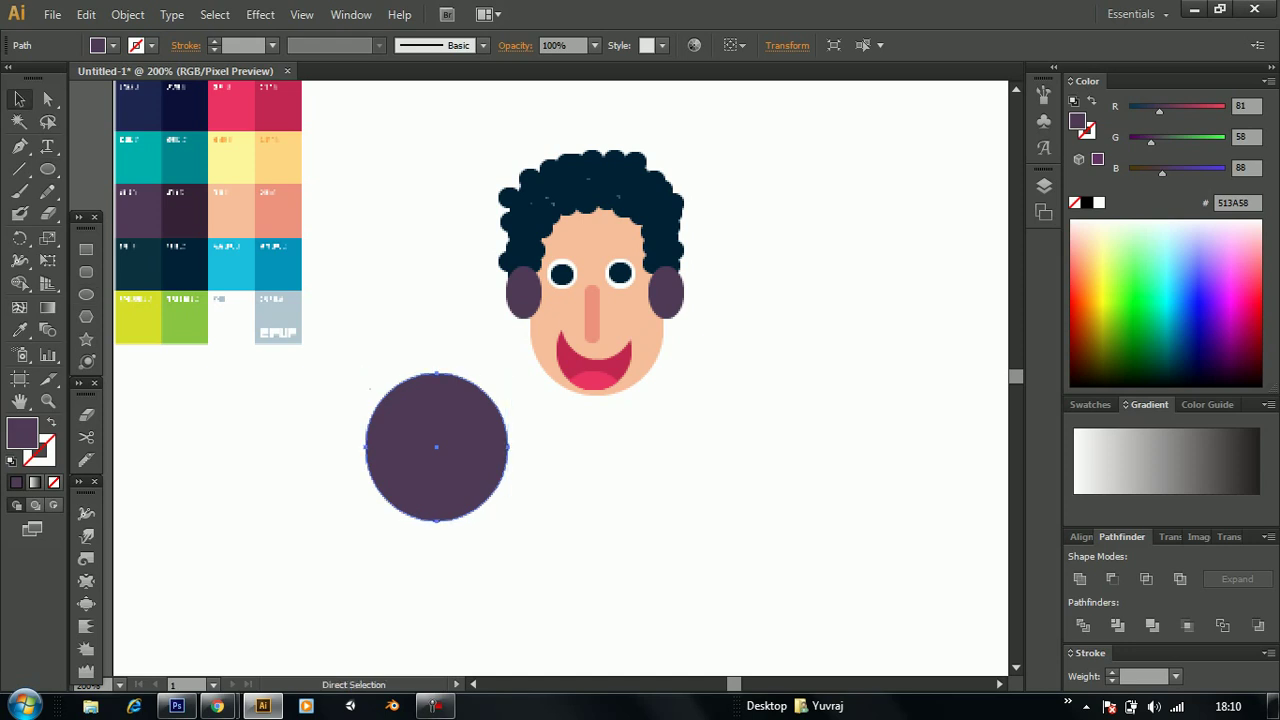
drag(436, 446, 540, 377)
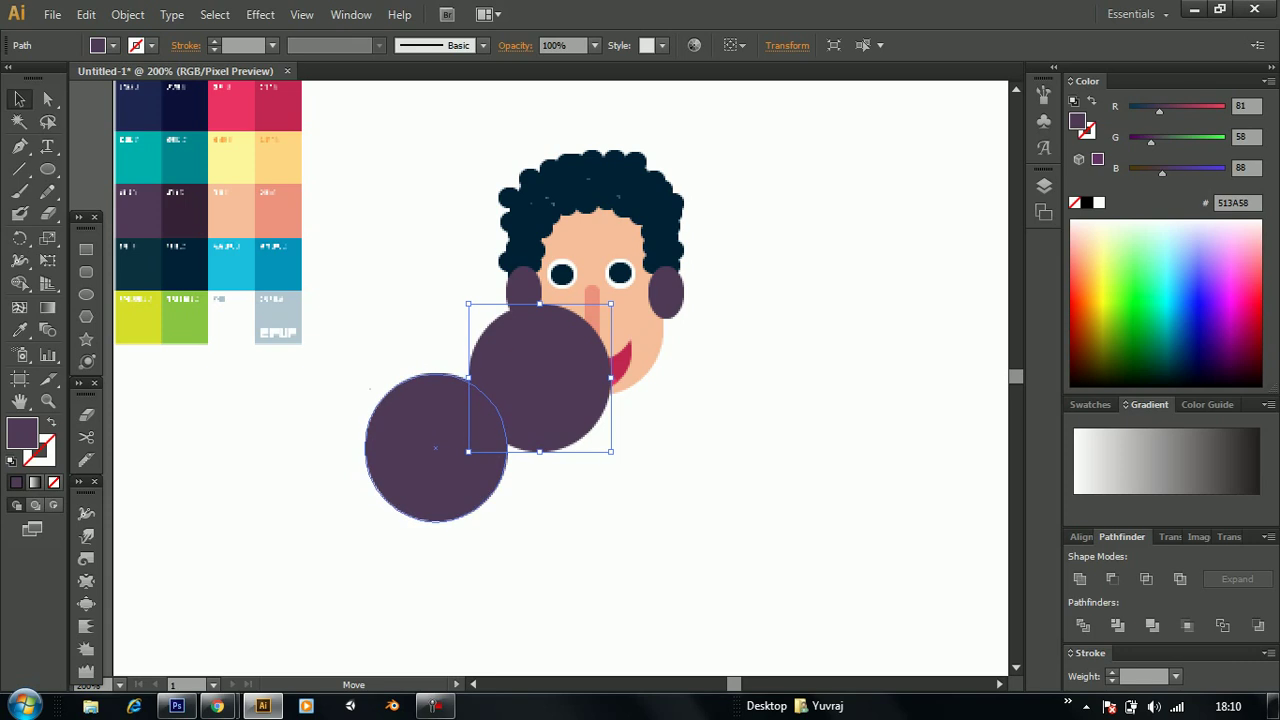
key(ctrl+z)
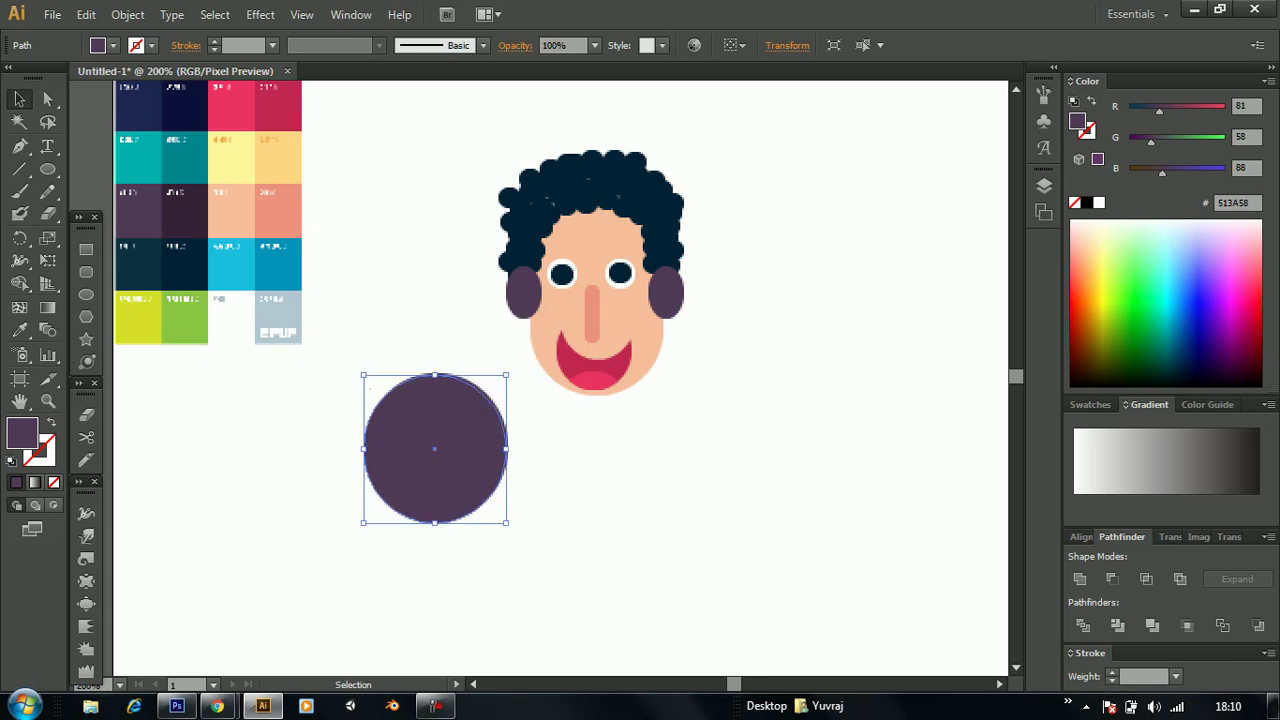
drag(506, 375, 478, 405)
drag(420, 463, 433, 446)
key(Right)
key(Right)
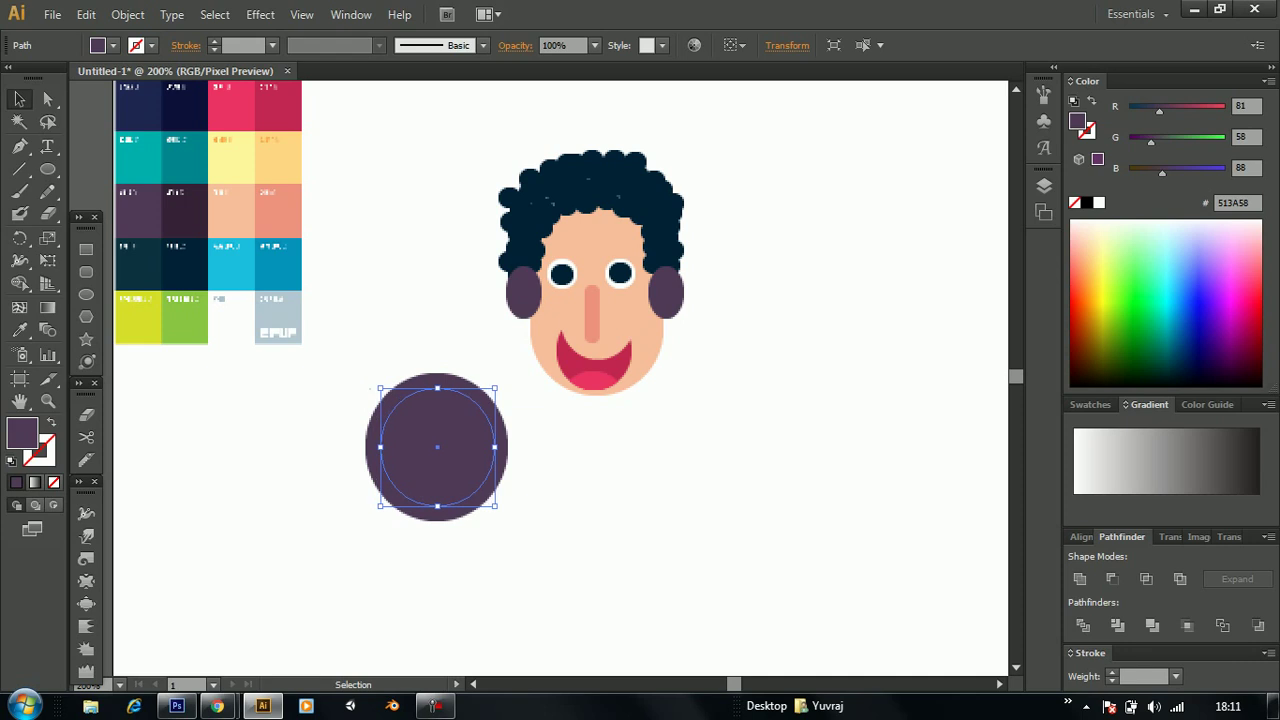
key(Left)
key(Left)
click(370, 389)
click(435, 446)
mouse_move(332, 413)
mouse_down()
mouse_move(291, 528)
mouse_move(528, 548)
mouse_up()
key(Delete)
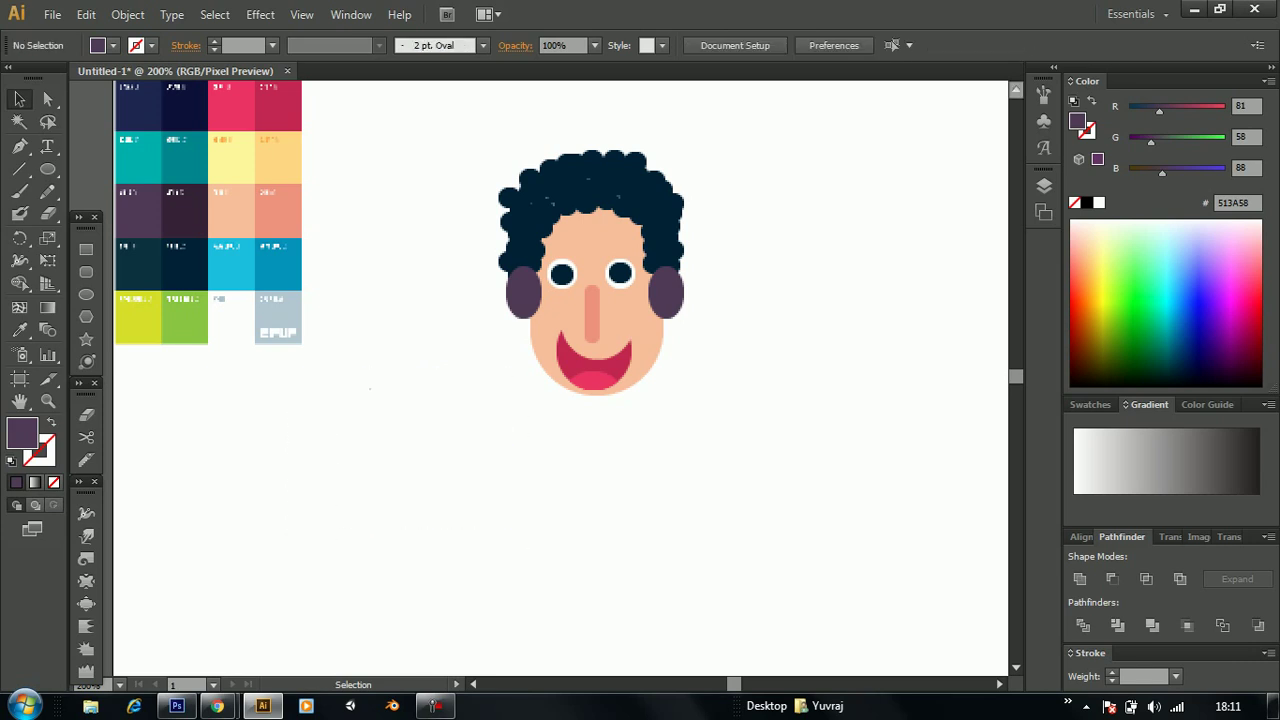
Draw a stroke-only curved path from the left ear cup over the hair to the right
click(19, 146)
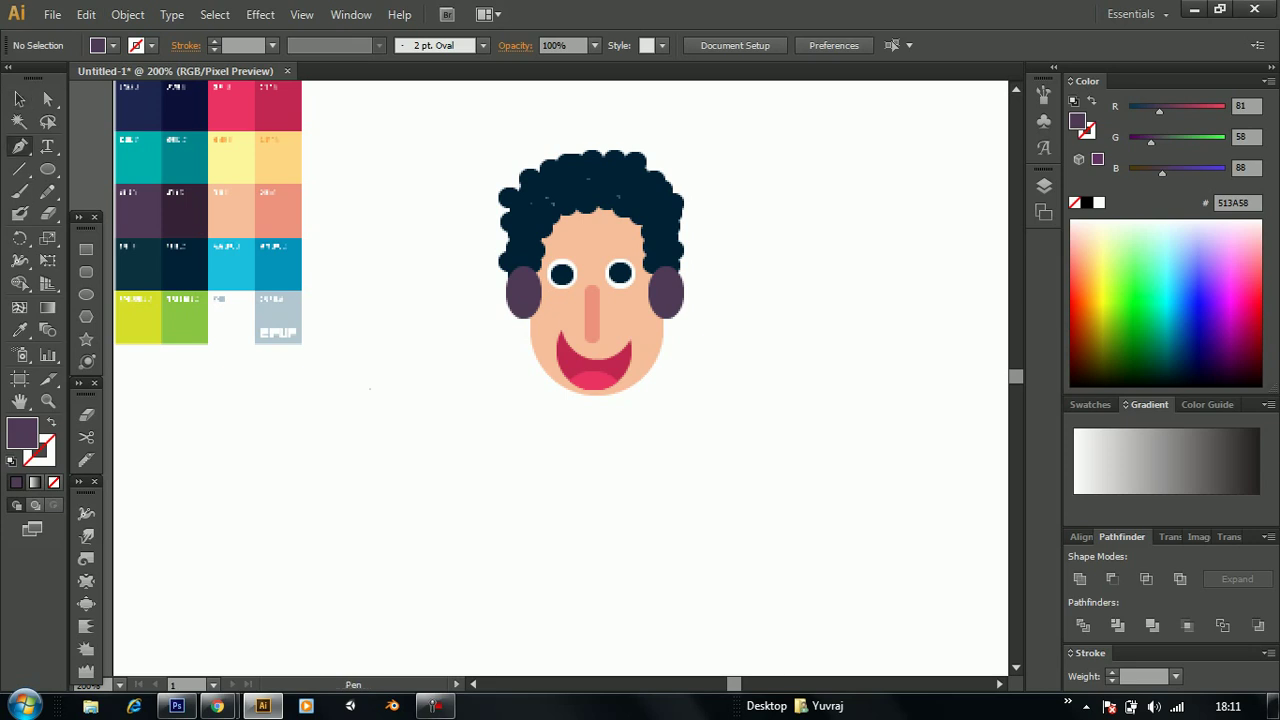
click(370, 388)
drag(588, 176, 658, 186)
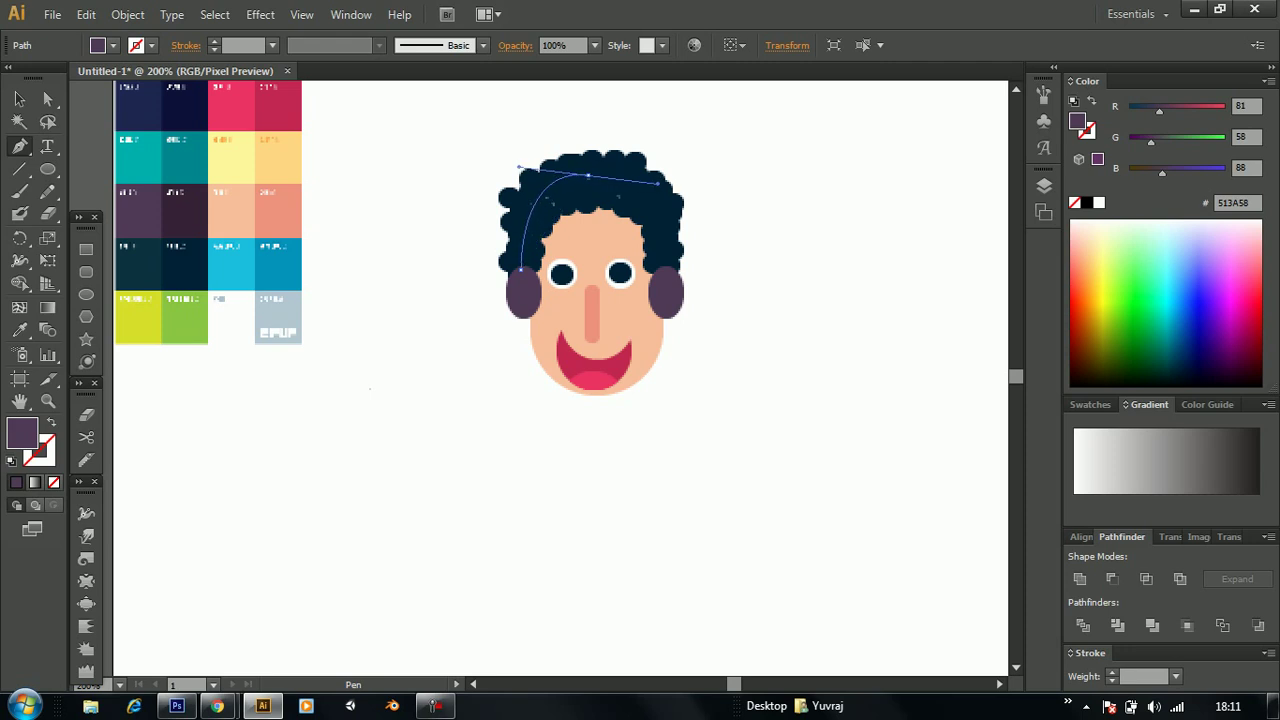
click(588, 176)
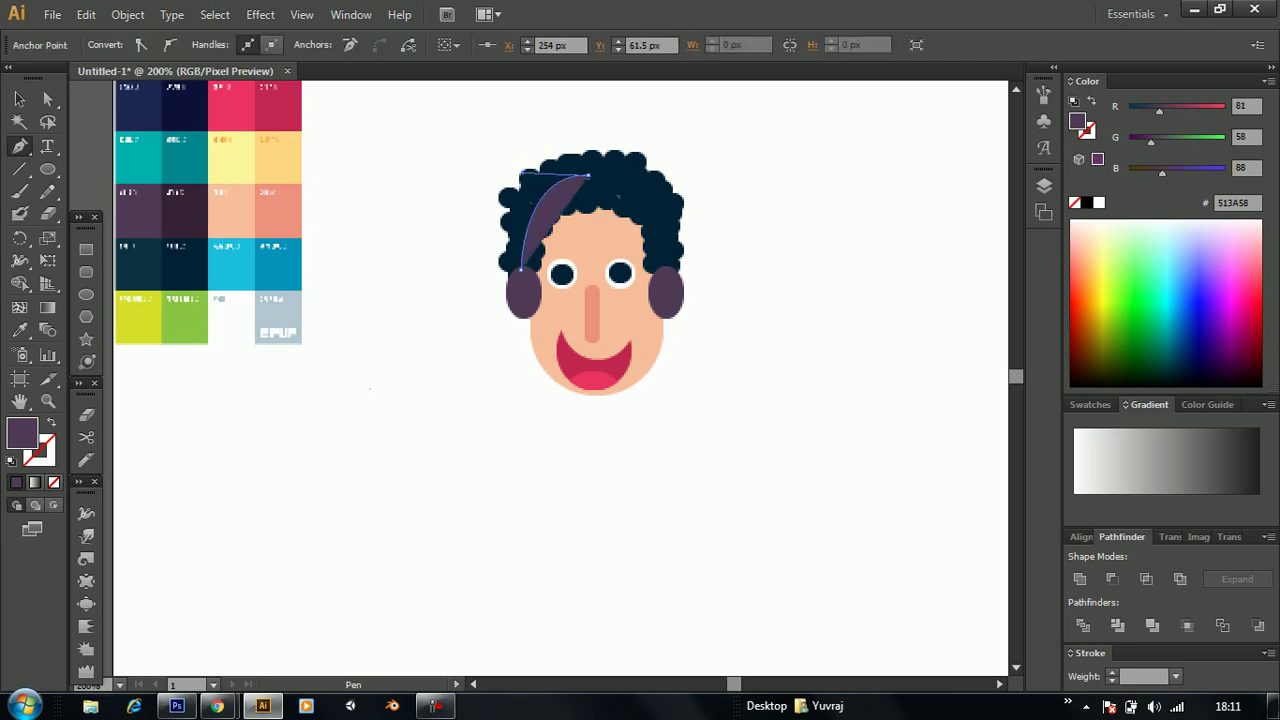
drag(668, 272, 661, 383)
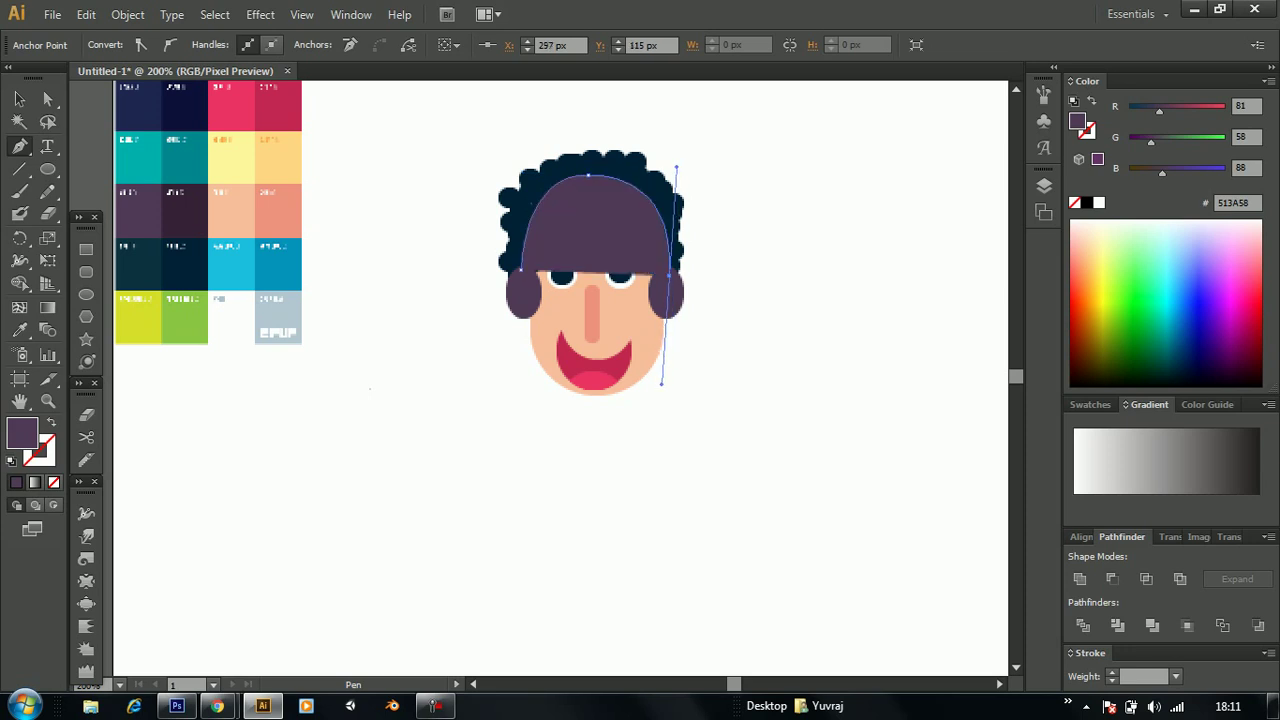
key(shift+x)
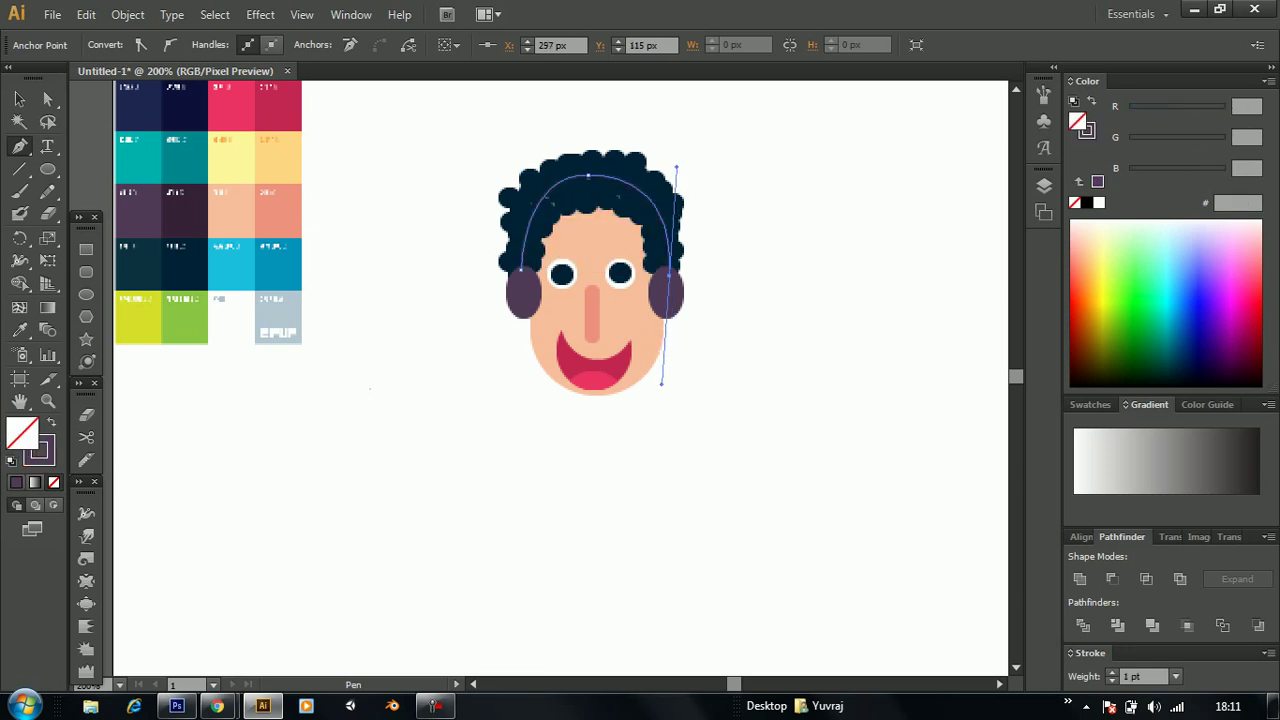
Set the headband arc's stroke weight to 8 pt
key(v)
key(ctrl+shift+a)
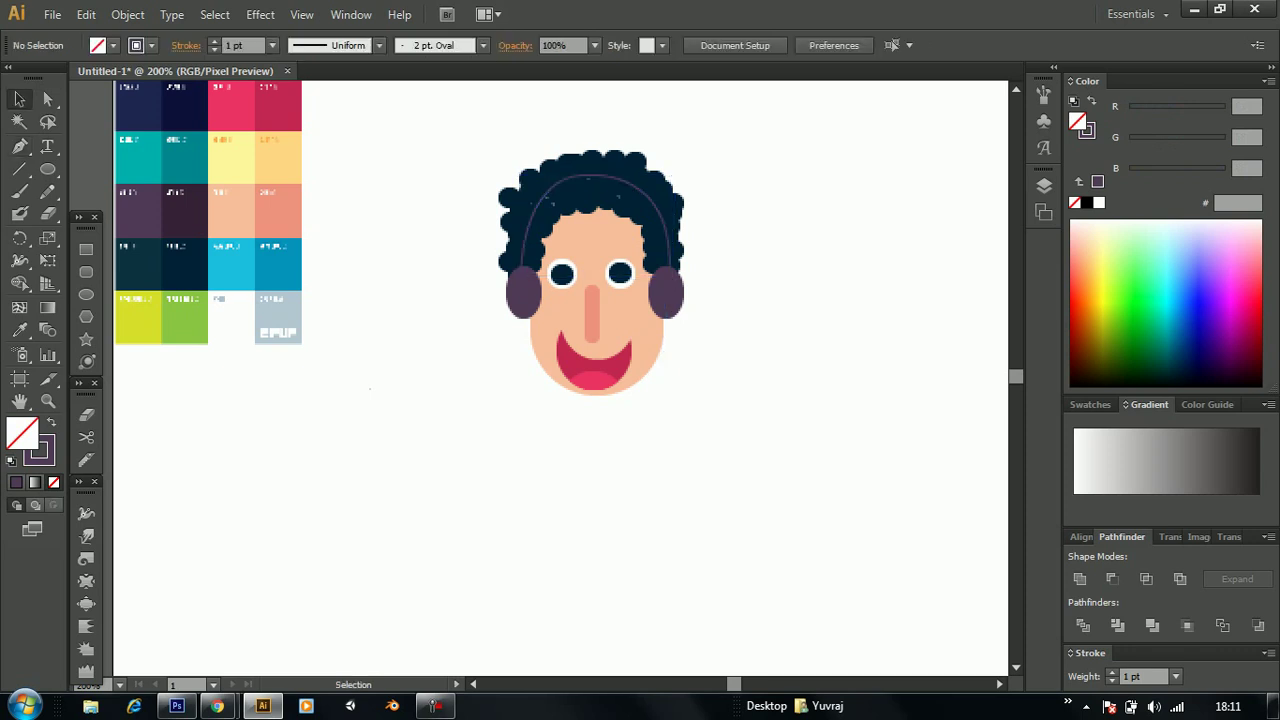
key(ctrl+z)
click(273, 45)
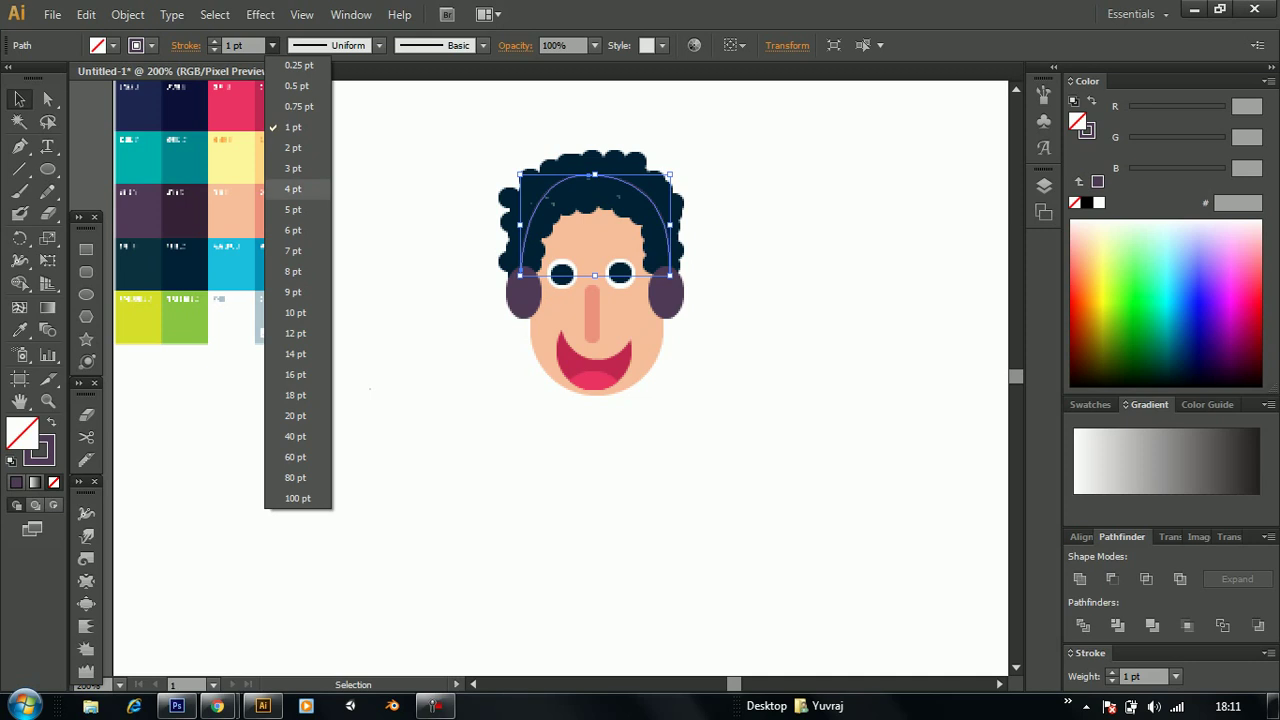
click(290, 327)
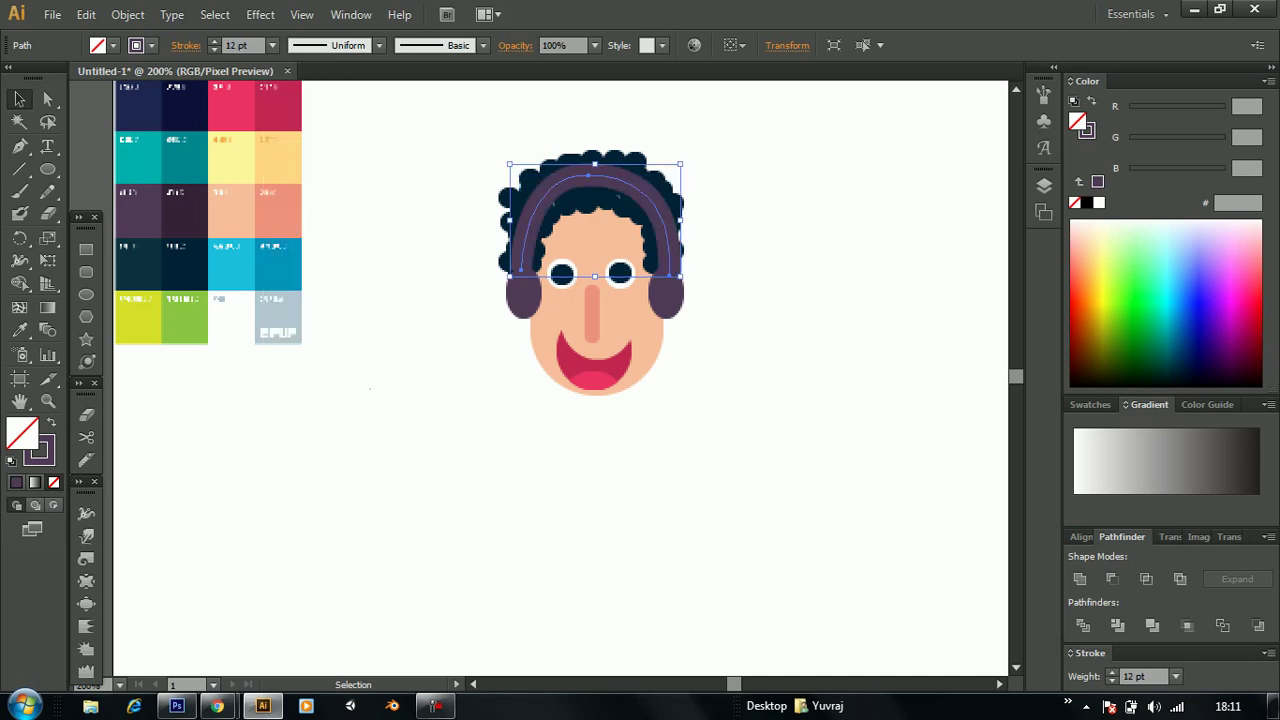
click(273, 45)
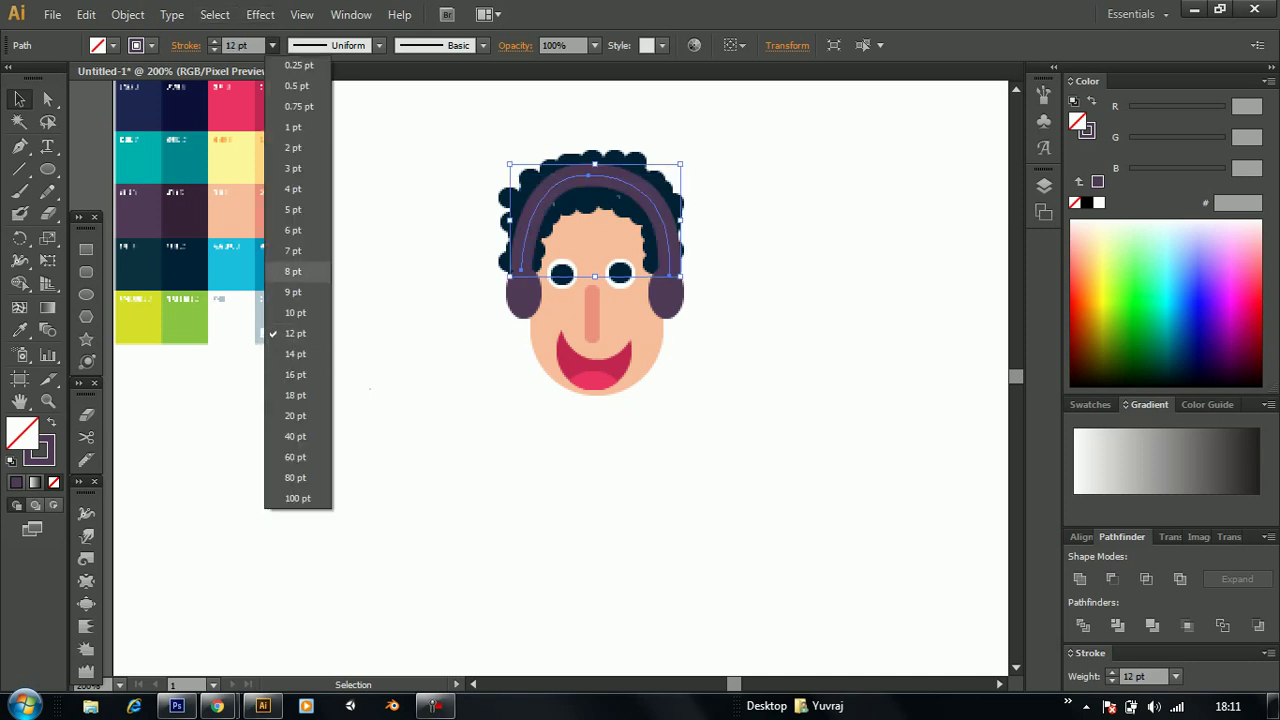
click(292, 271)
click(393, 207)
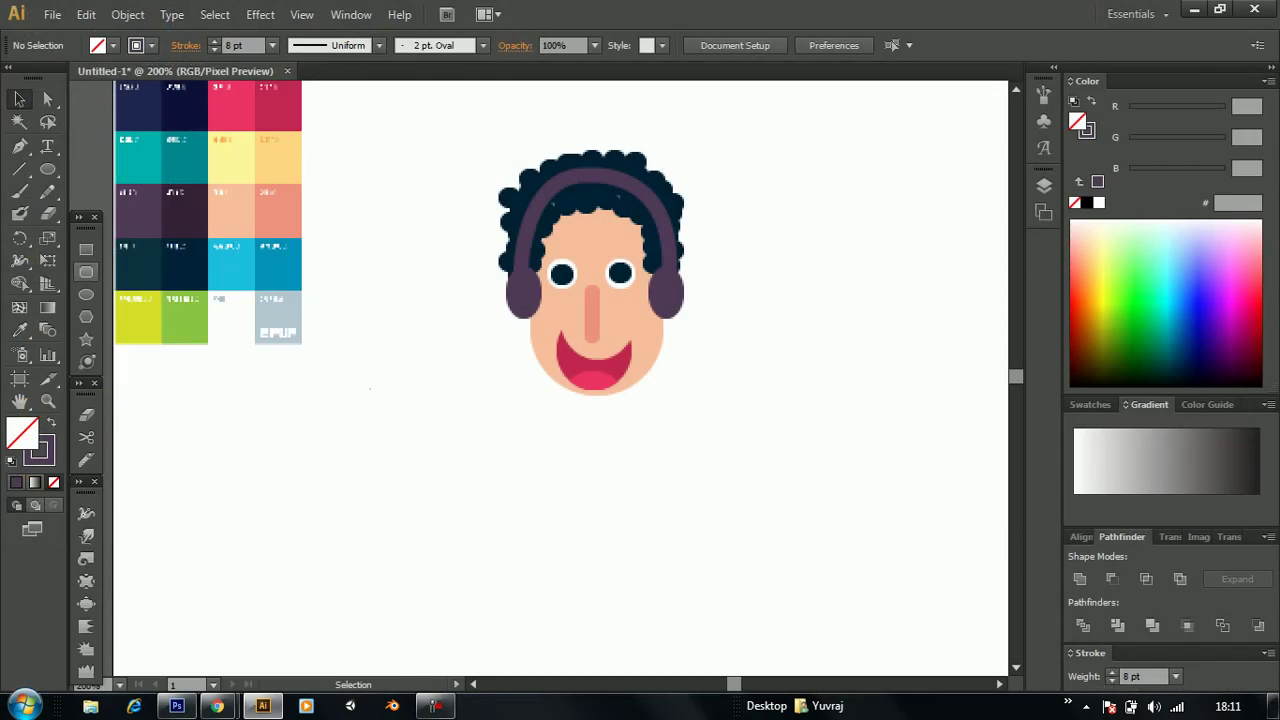
click(86, 272)
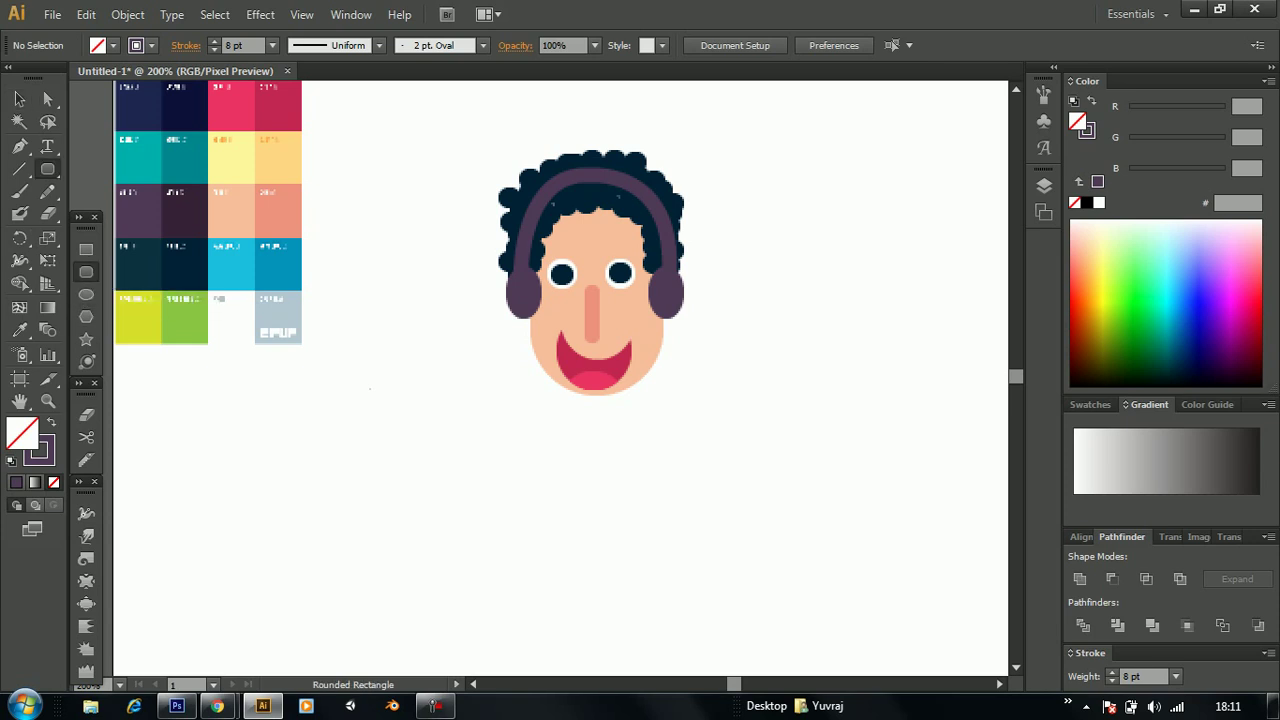
Draw a tall rounded body shape and position it under the chin
drag(558, 377, 698, 602)
key(v)
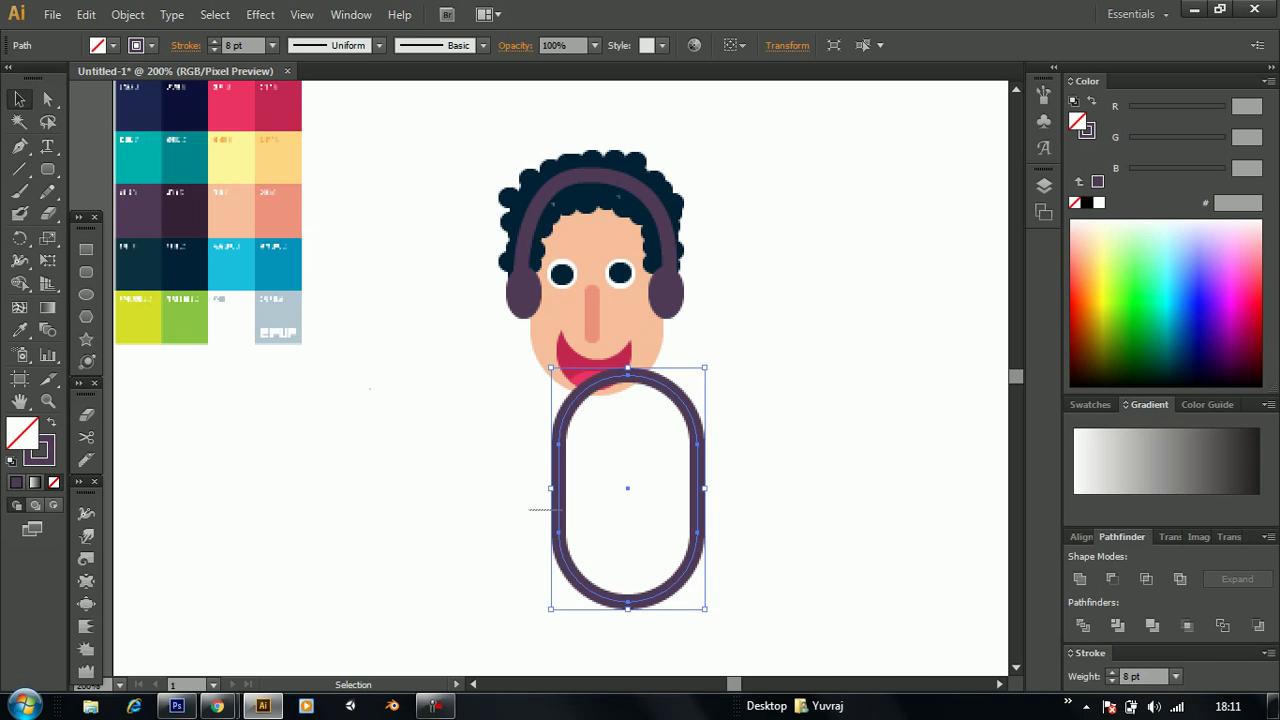
drag(557, 488, 520, 493)
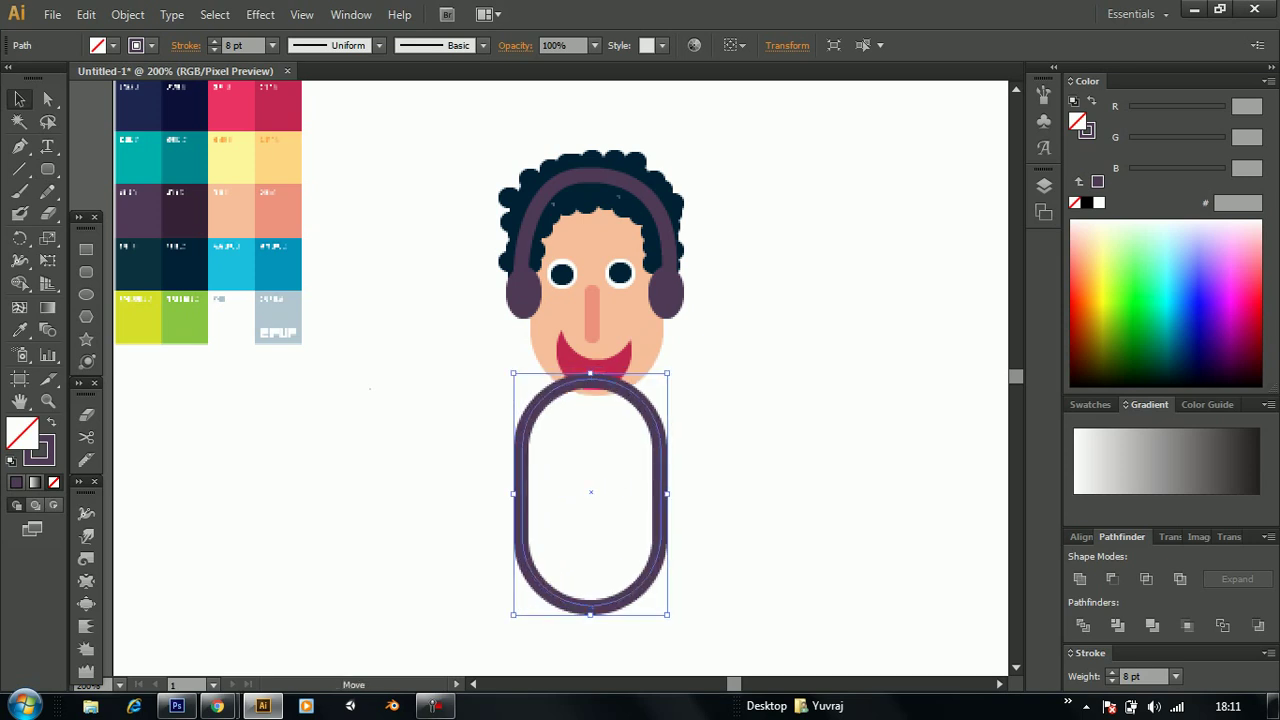
key(Up)
key(Up)
key(Right)
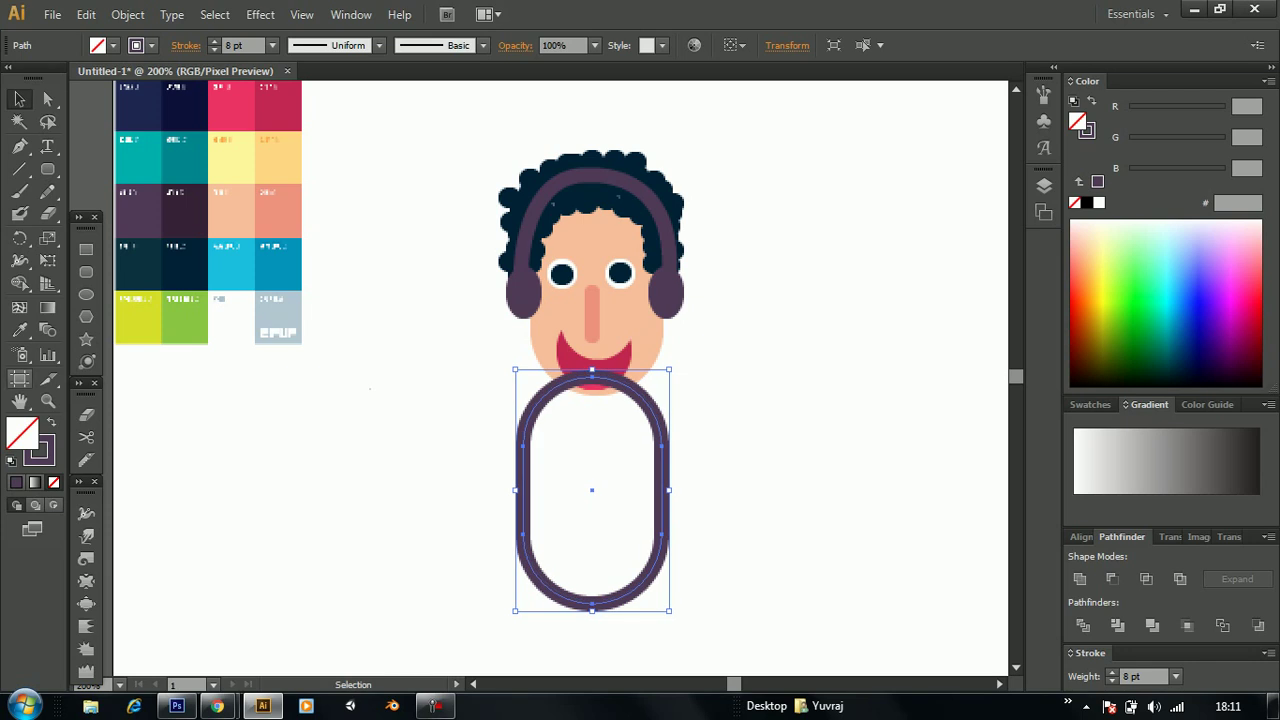
Send the body behind the face and make it solid purple 513A58 with no outline
right_click(528, 134)
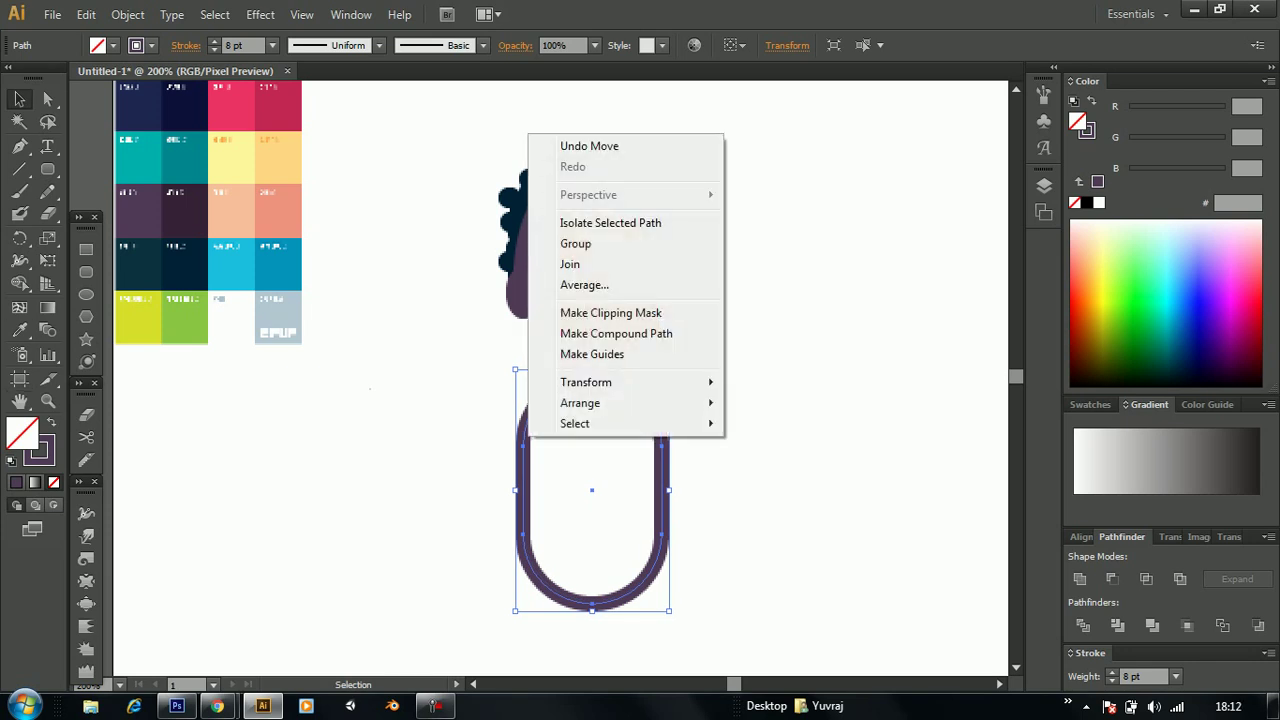
click(783, 464)
key(ctrl+shift+a)
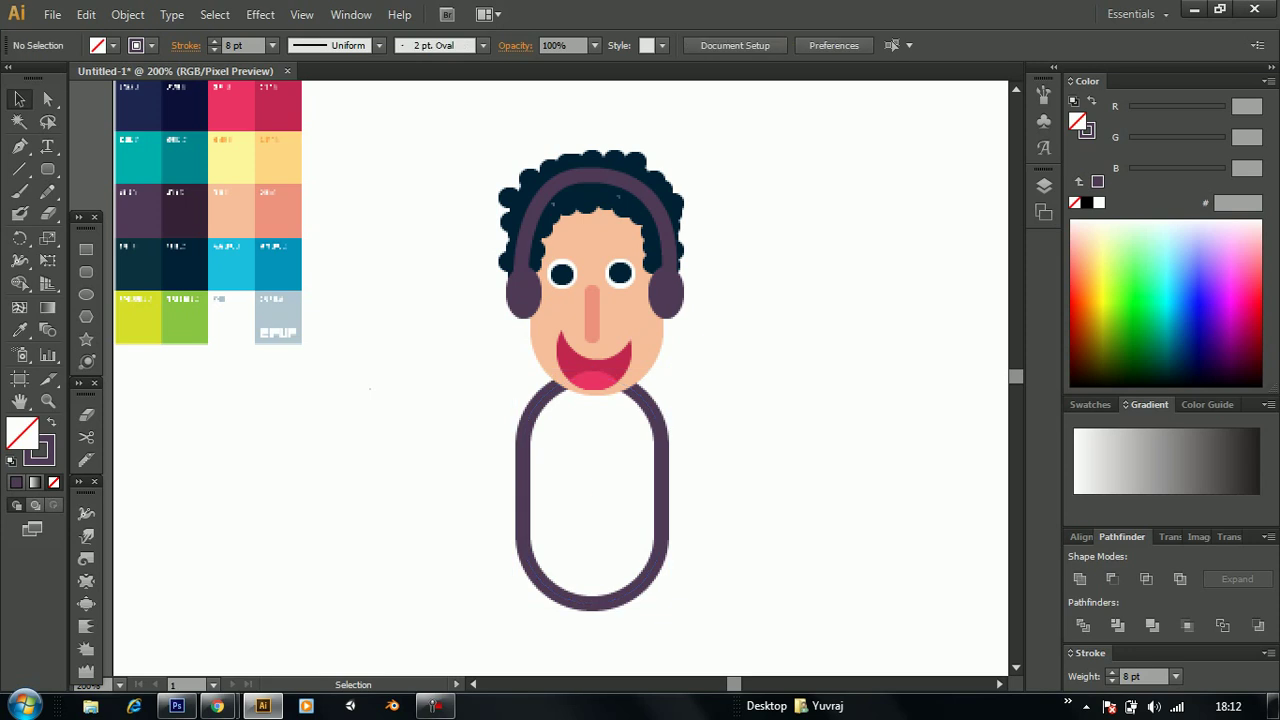
key(ctrl+z)
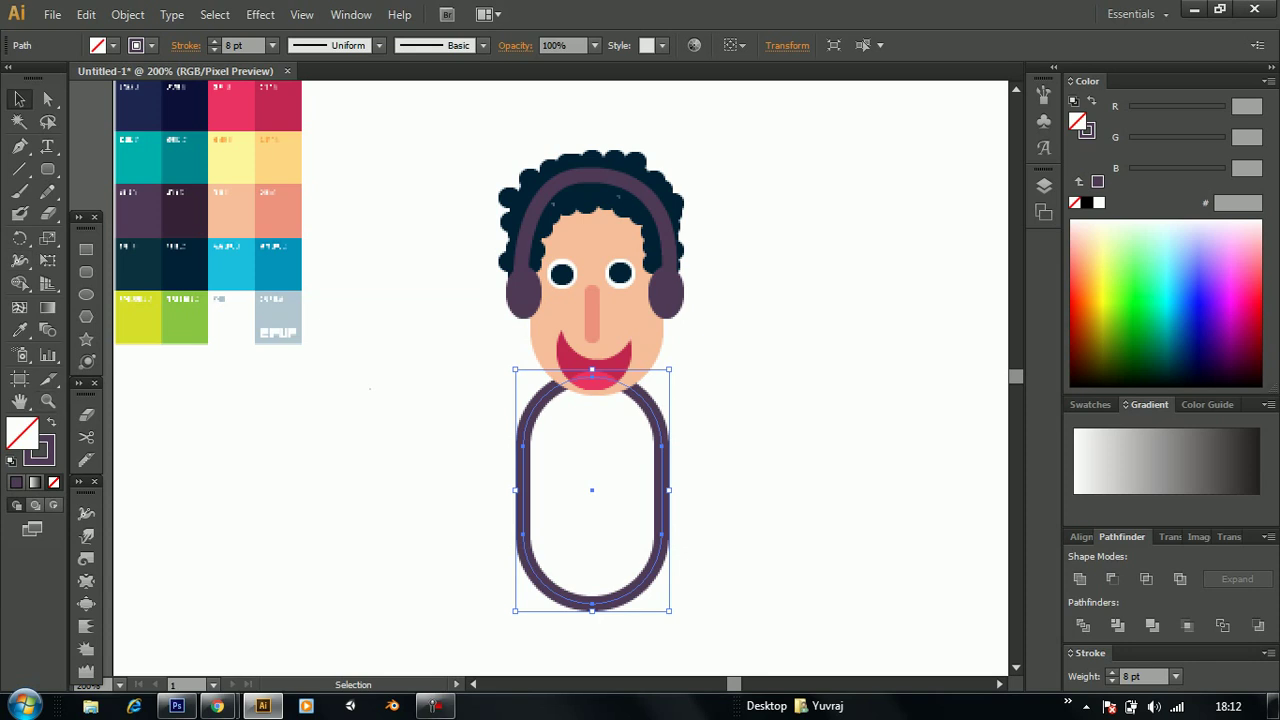
key(shift+x)
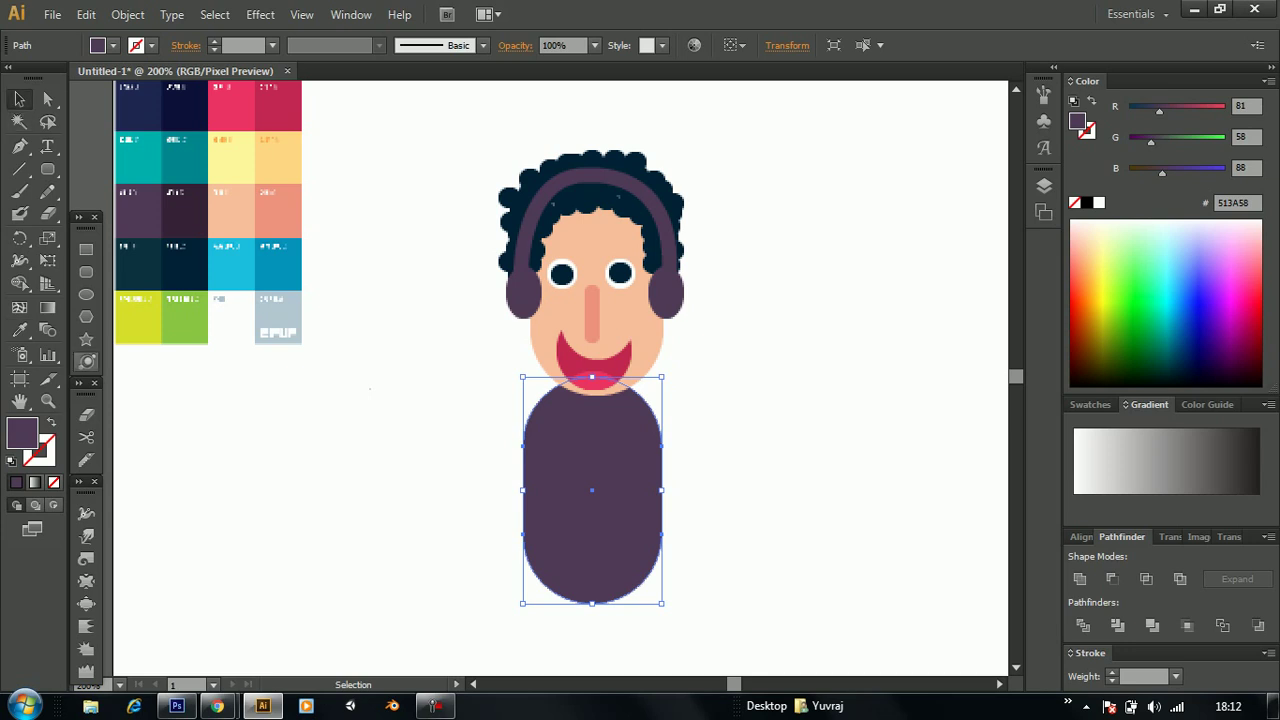
Draw rounded-rectangle arm pieces right of the body and tilt the upper arm upward
click(86, 272)
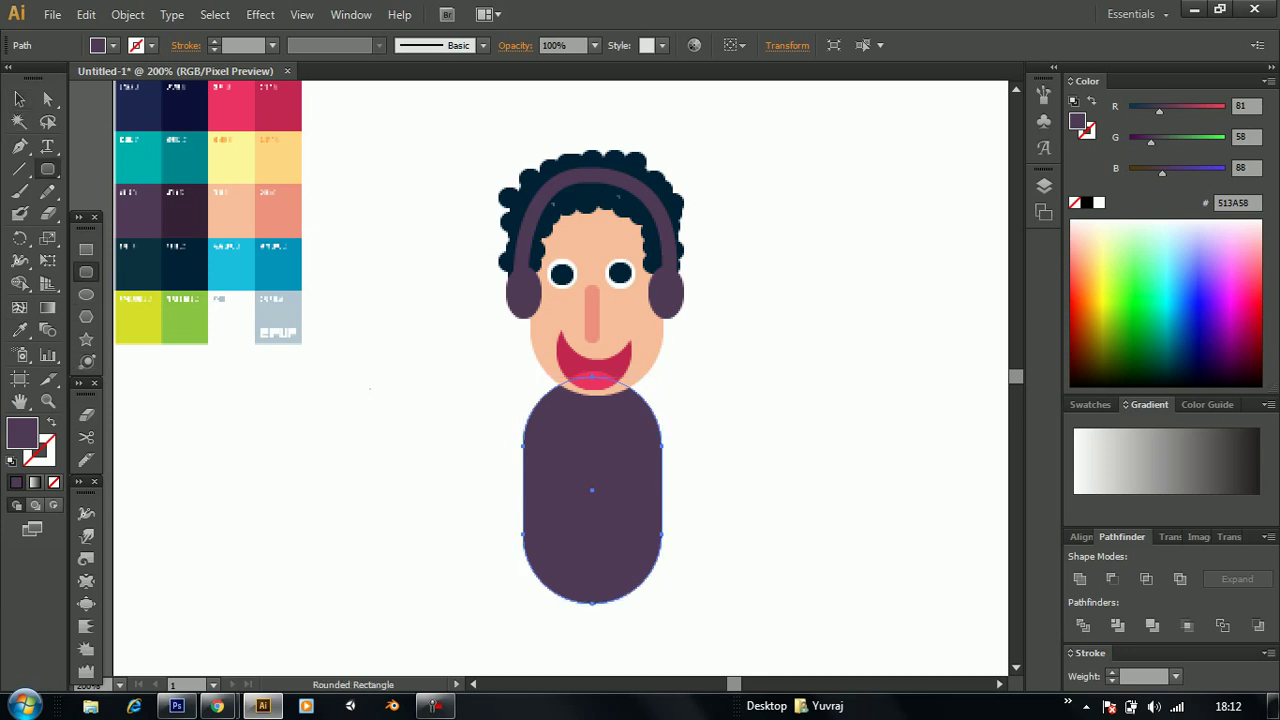
mouse_move(622, 436)
mouse_down()
mouse_move(752, 474)
mouse_move(710, 345)
mouse_up()
key(v)
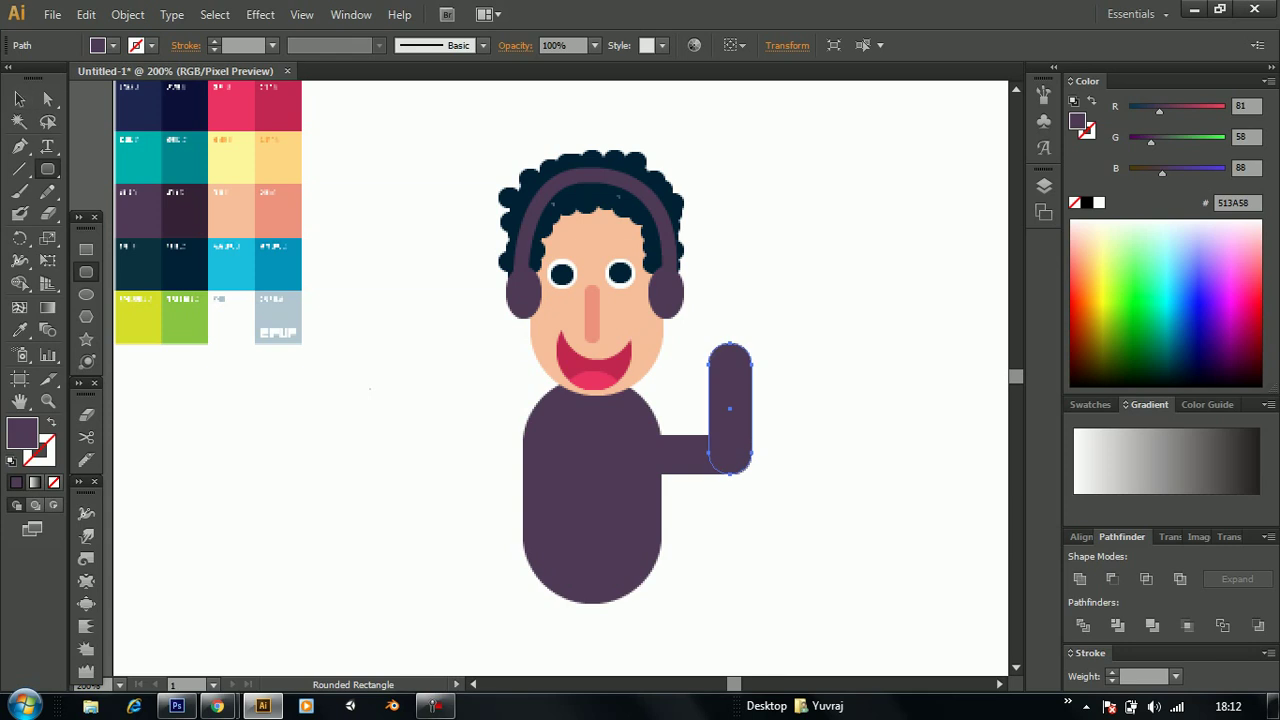
key(ctrl+shift+a)
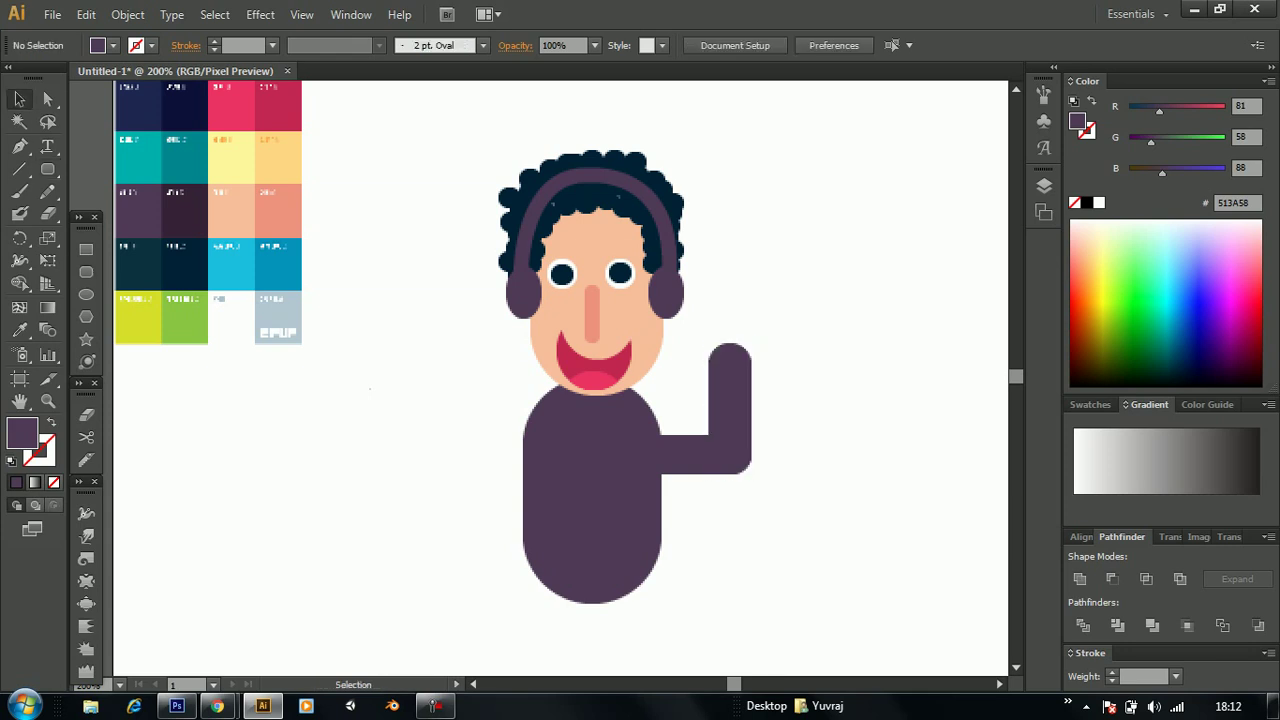
click(700, 455)
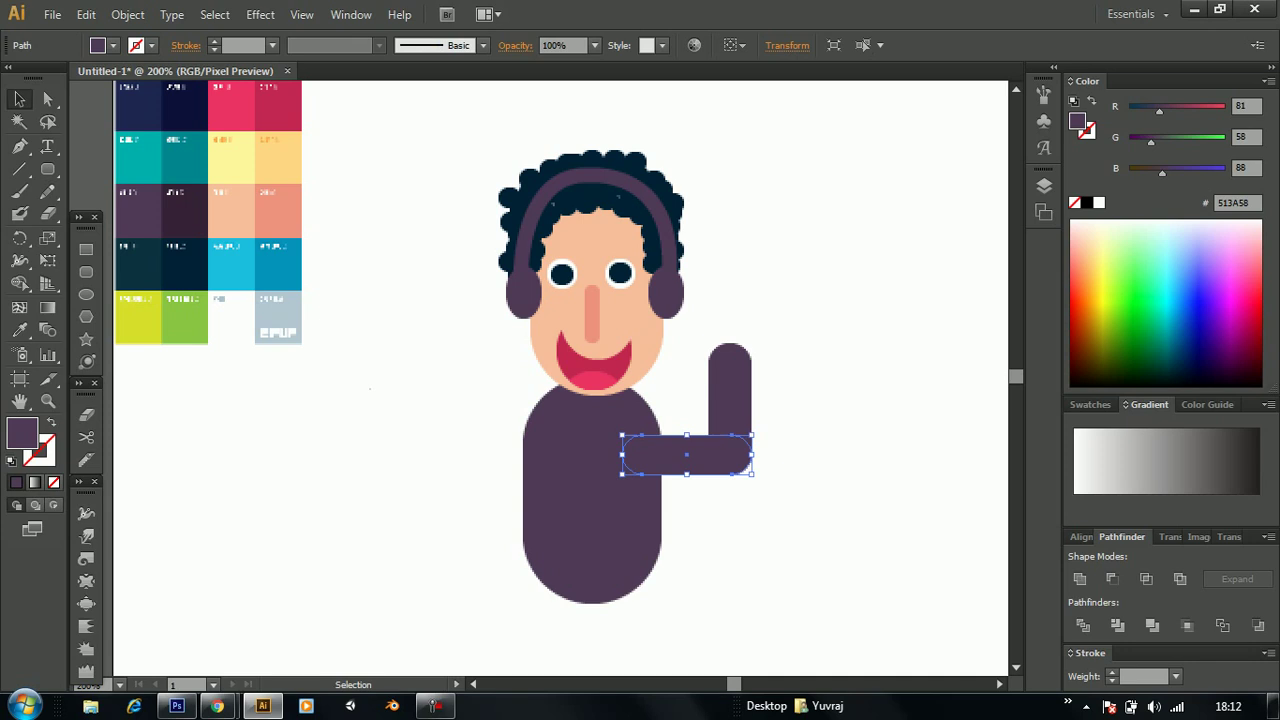
mouse_move(758, 478)
mouse_down()
mouse_move(756, 446)
mouse_move(722, 397)
mouse_up()
Adjust the upright forearm's position, width, length and tilt against the upper arm
click(690, 462)
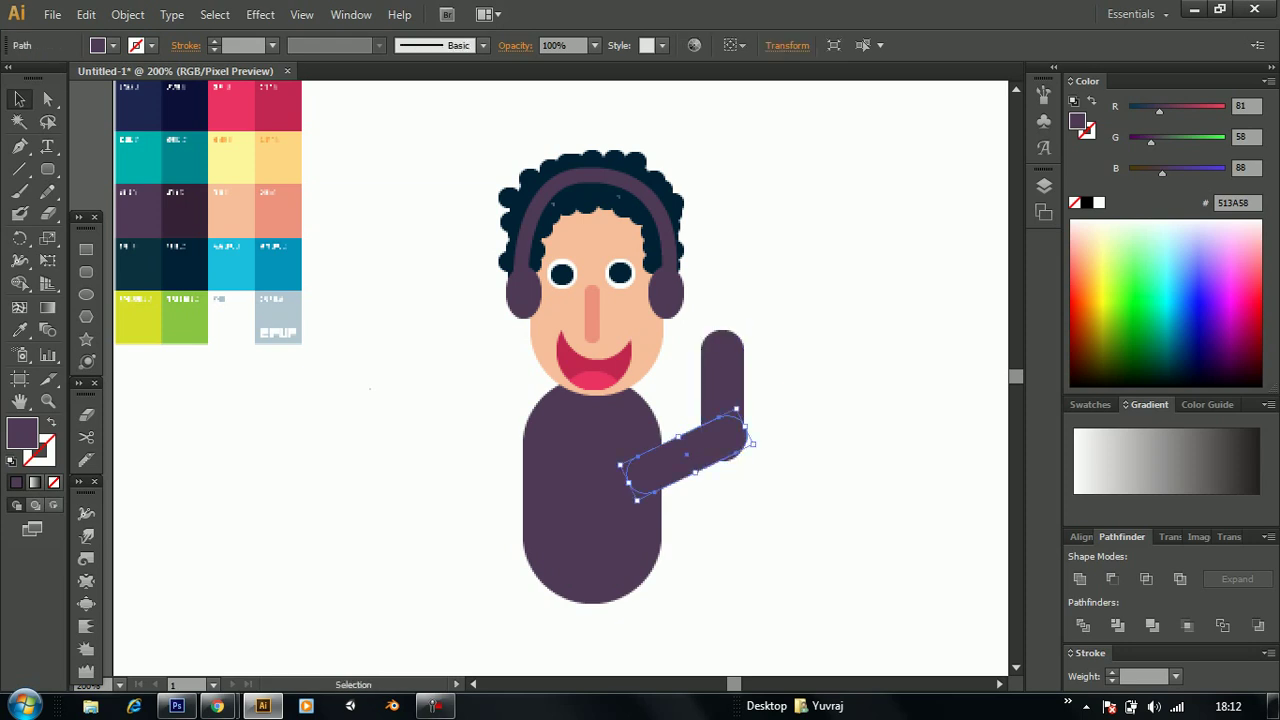
click(722, 390)
drag(722, 390, 722, 386)
drag(713, 333, 717, 333)
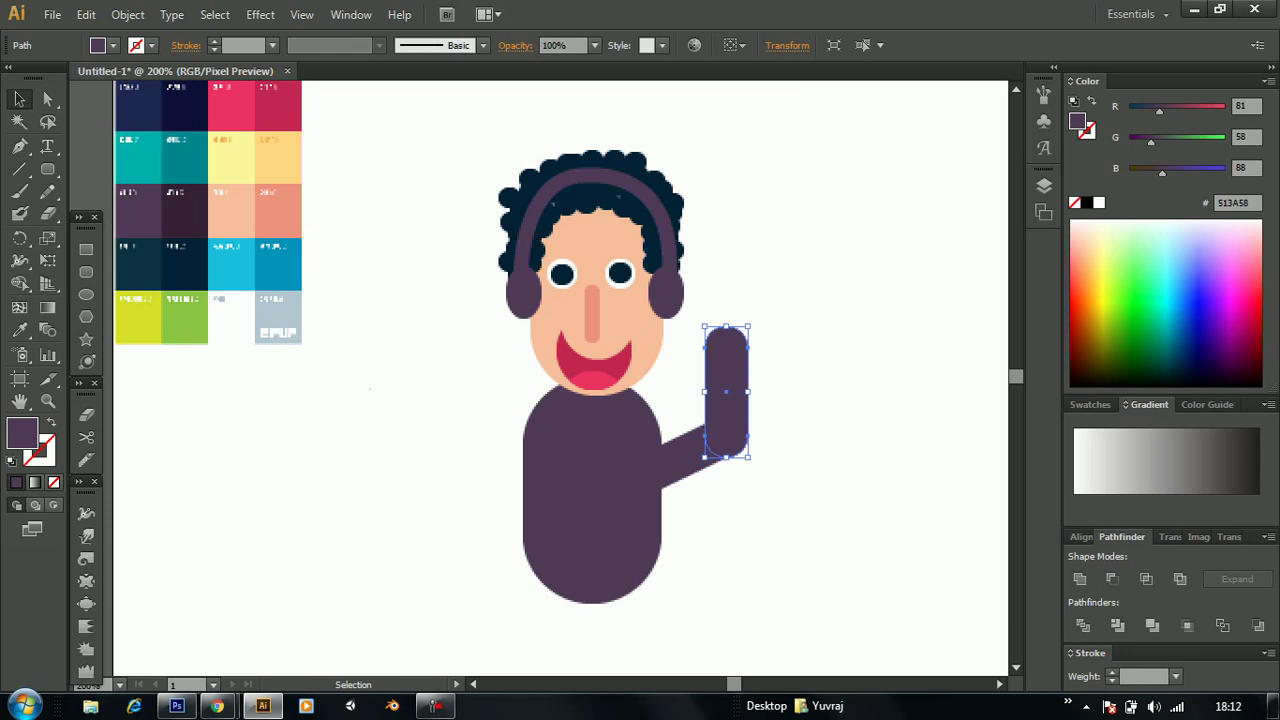
key(ctrl+shift+a)
click(726, 390)
drag(748, 327, 740, 332)
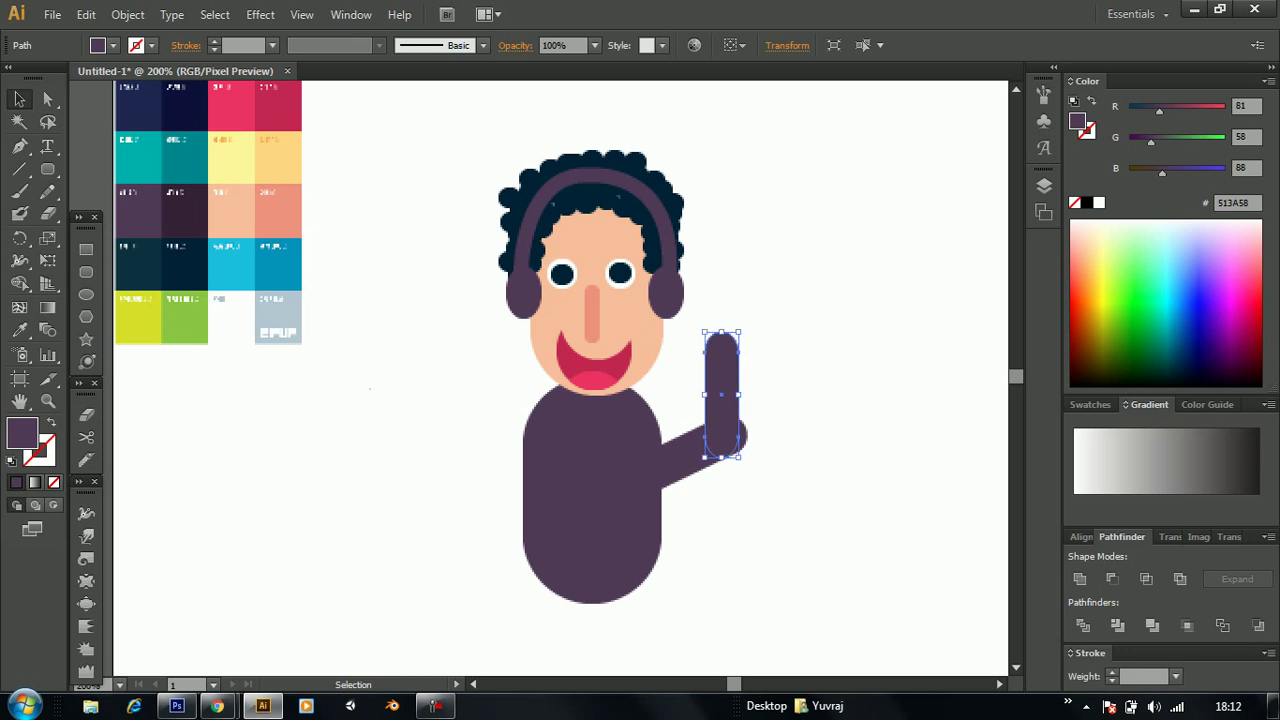
key(Right)
key(Right)
key(Up)
key(Up)
key(Right)
key(Right)
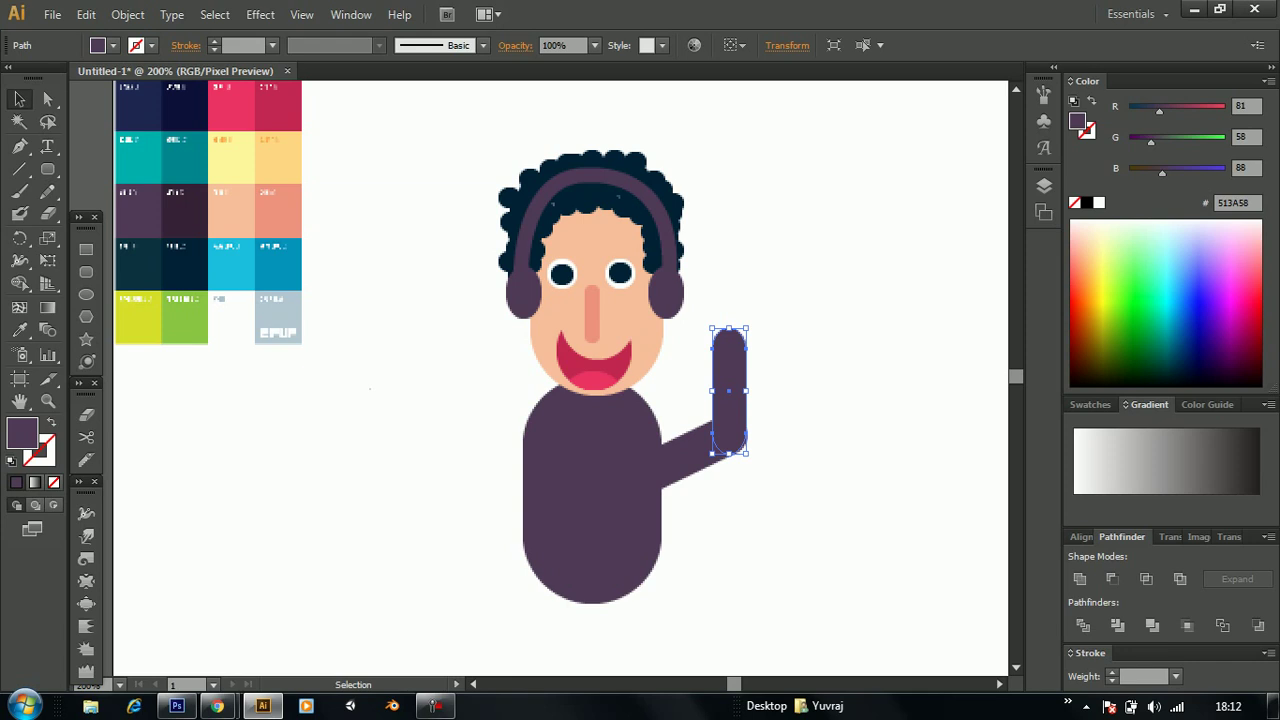
key(ctrl+shift+a)
click(728, 390)
drag(711, 390, 707, 390)
drag(750, 456, 758, 452)
Move the assembled arm against the body, send it behind, and select both pieces
click(800, 470)
click(680, 462)
shift+click(726, 375)
drag(688, 455, 667, 433)
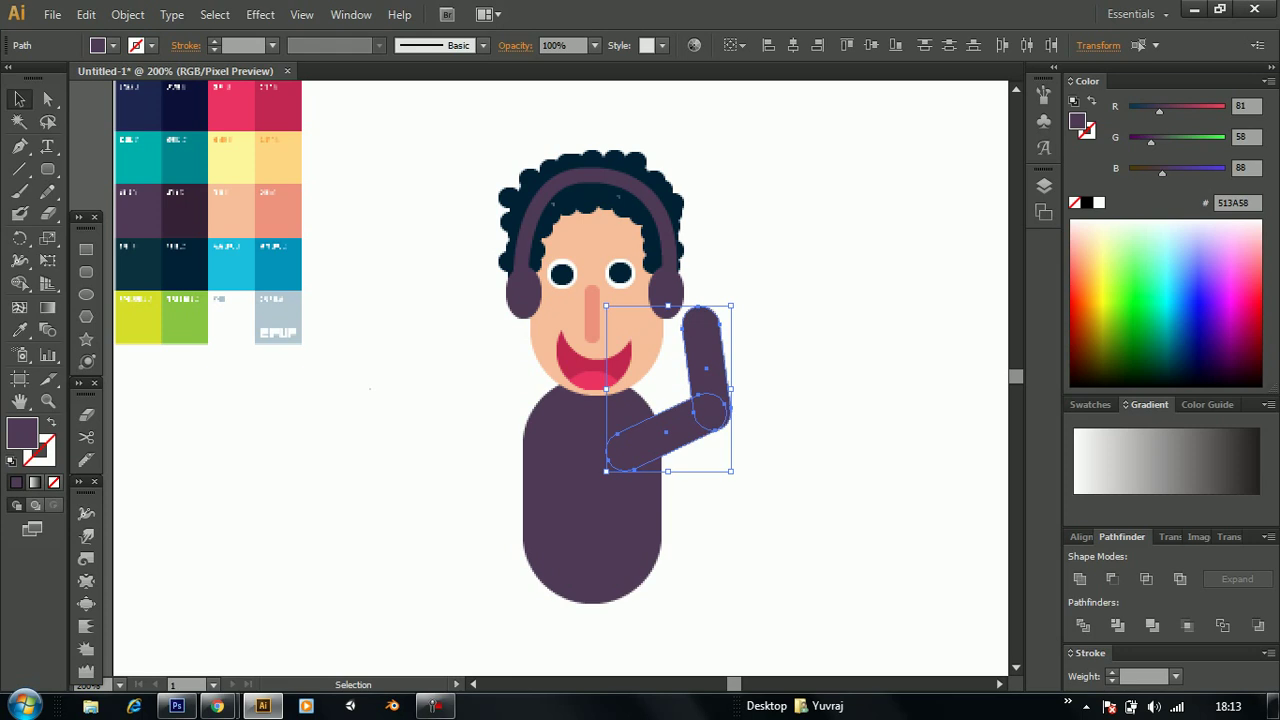
key(ctrl+shift+bracketleft)
key(ctrl+shift+a)
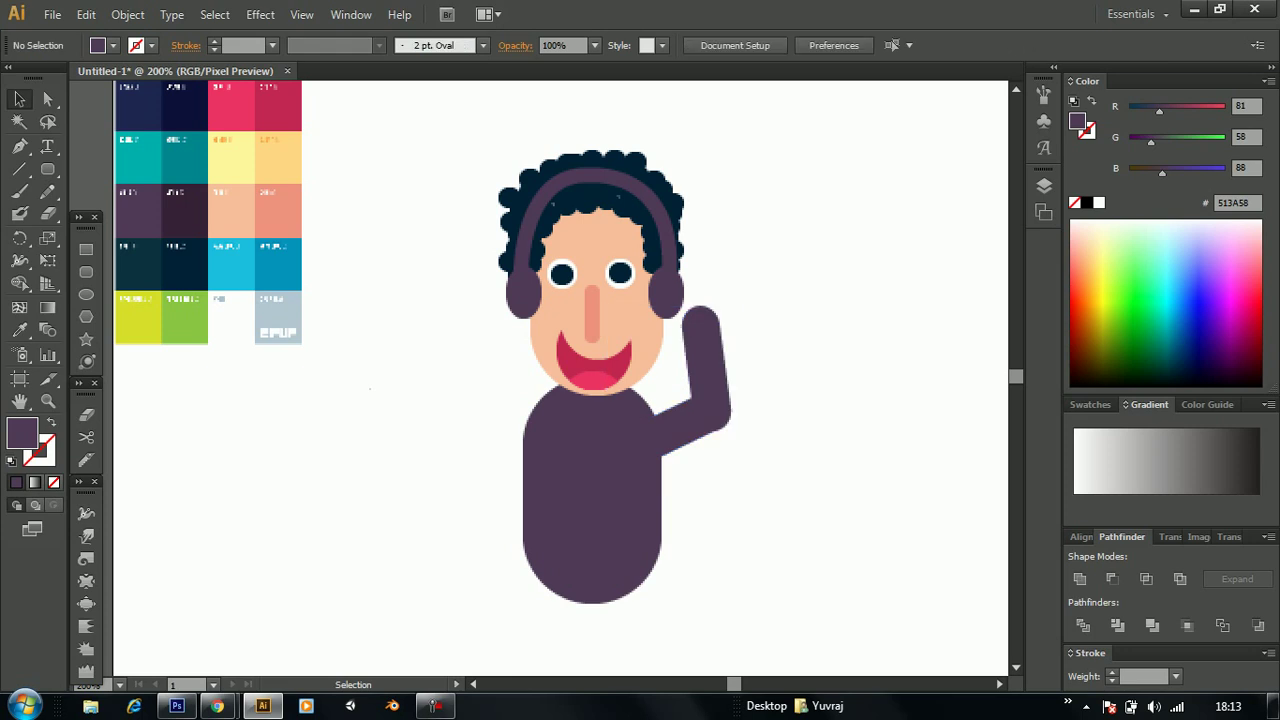
click(690, 420)
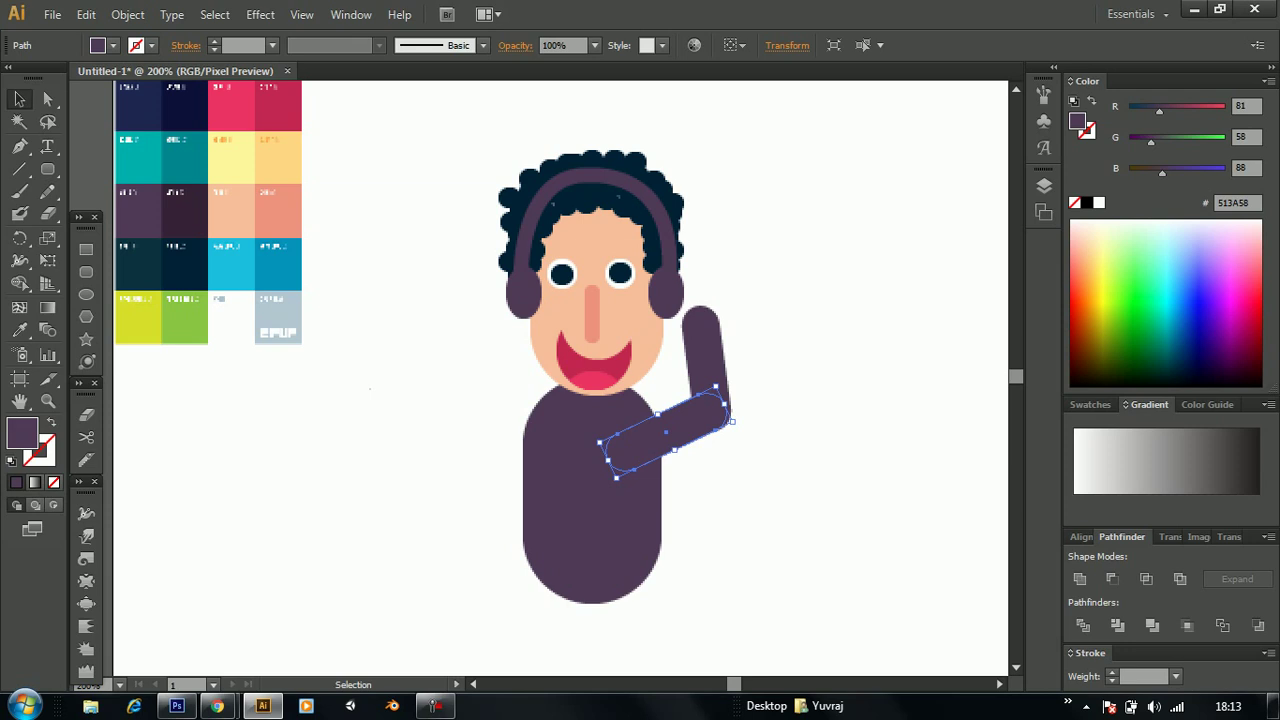
click(705, 360)
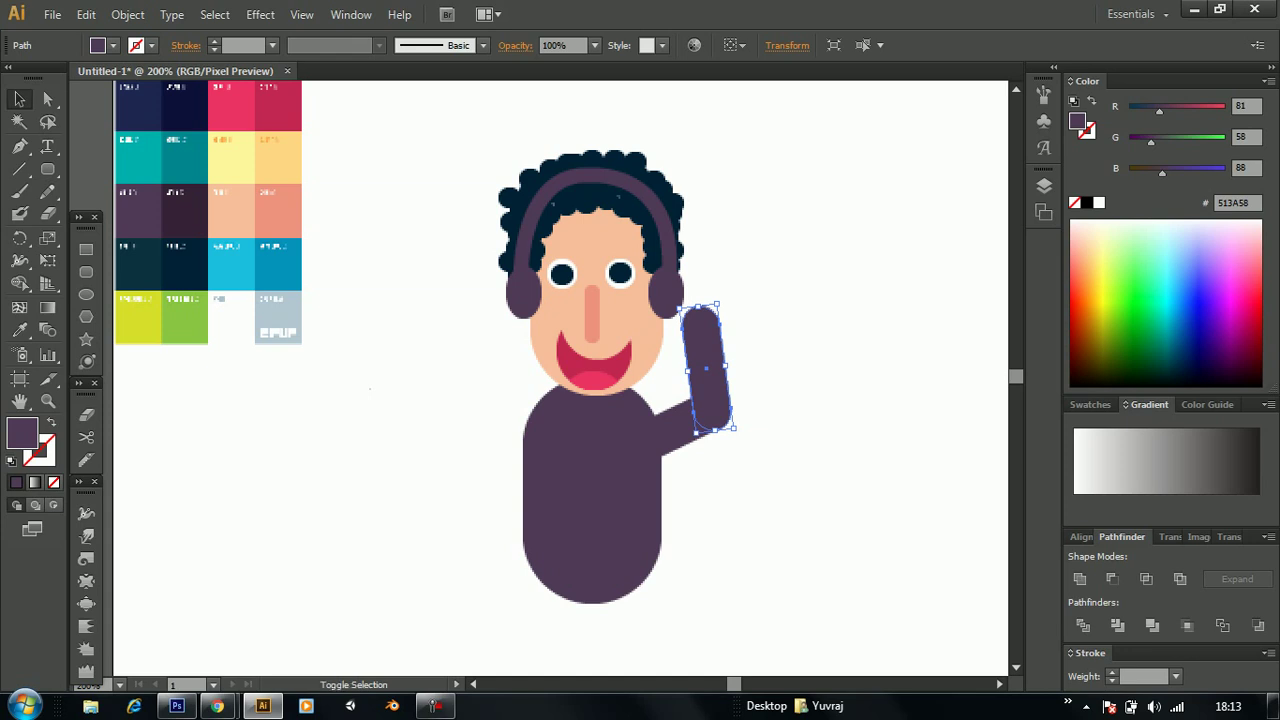
shift+click(640, 440)
Paste the arm copy, reflect it vertically, and rotate it into place on the body's left
key(a)
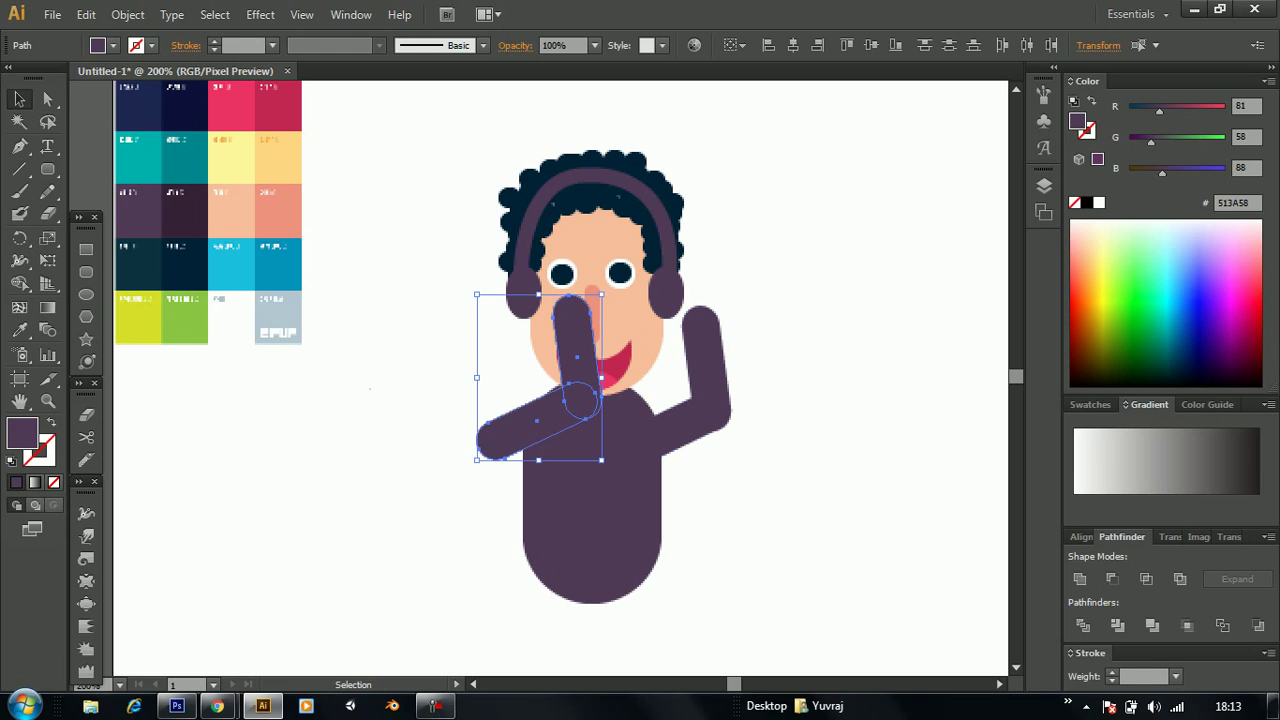
right_click(510, 136)
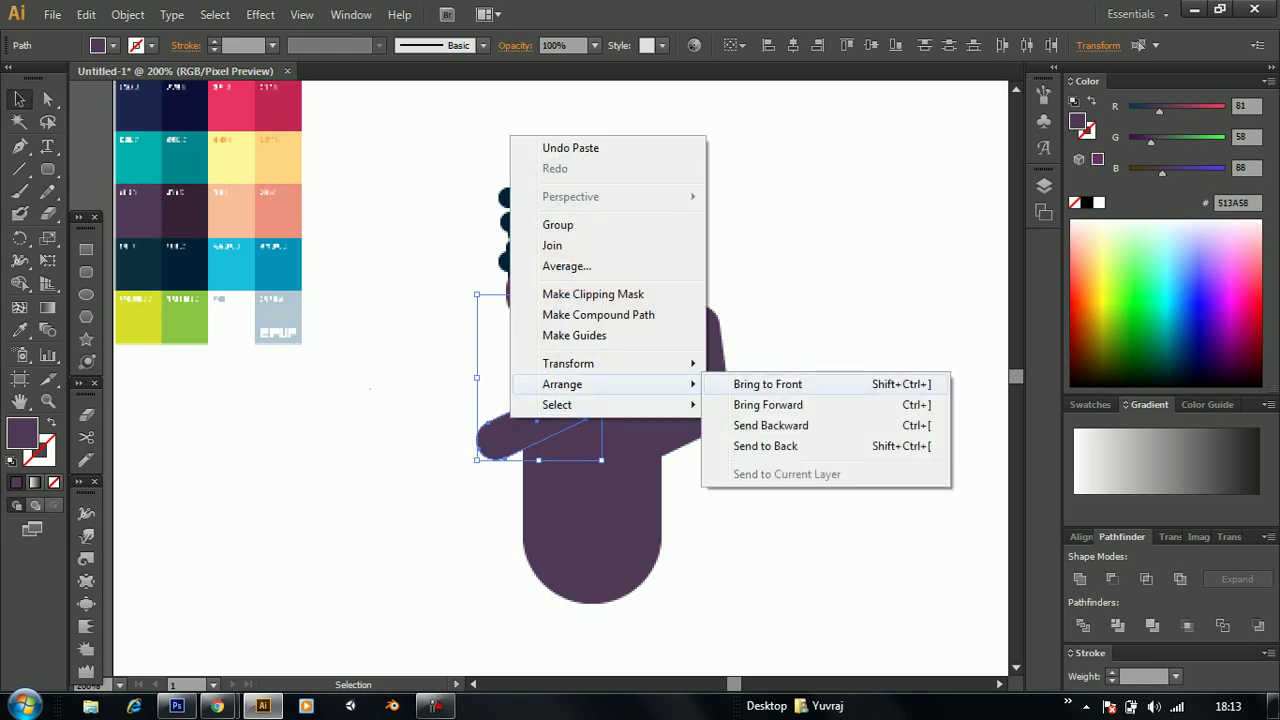
mouse_move(568, 363)
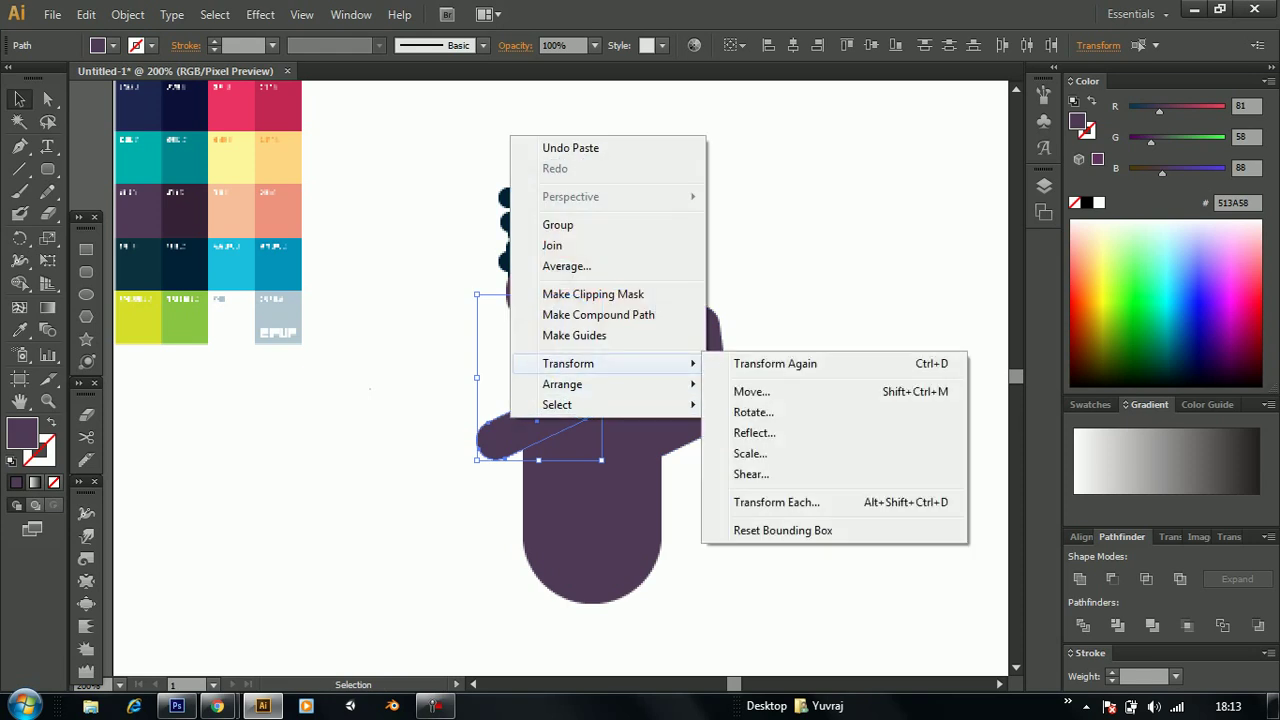
click(754, 433)
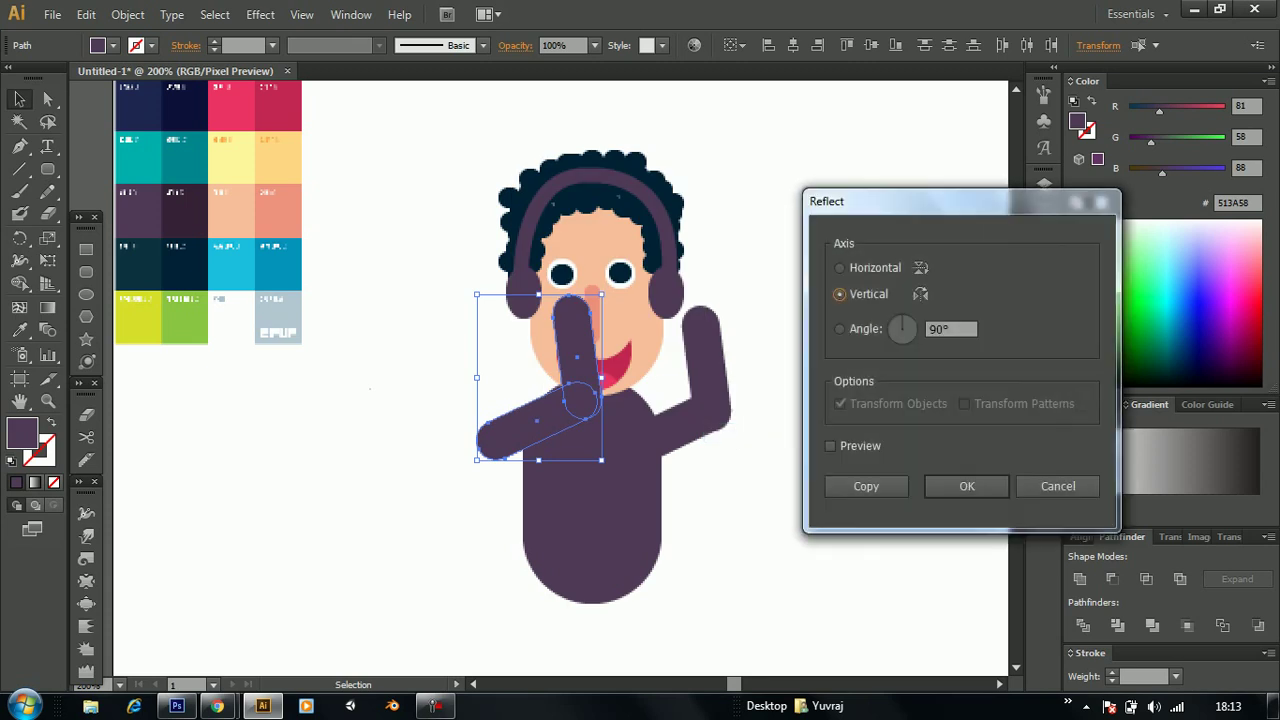
click(967, 486)
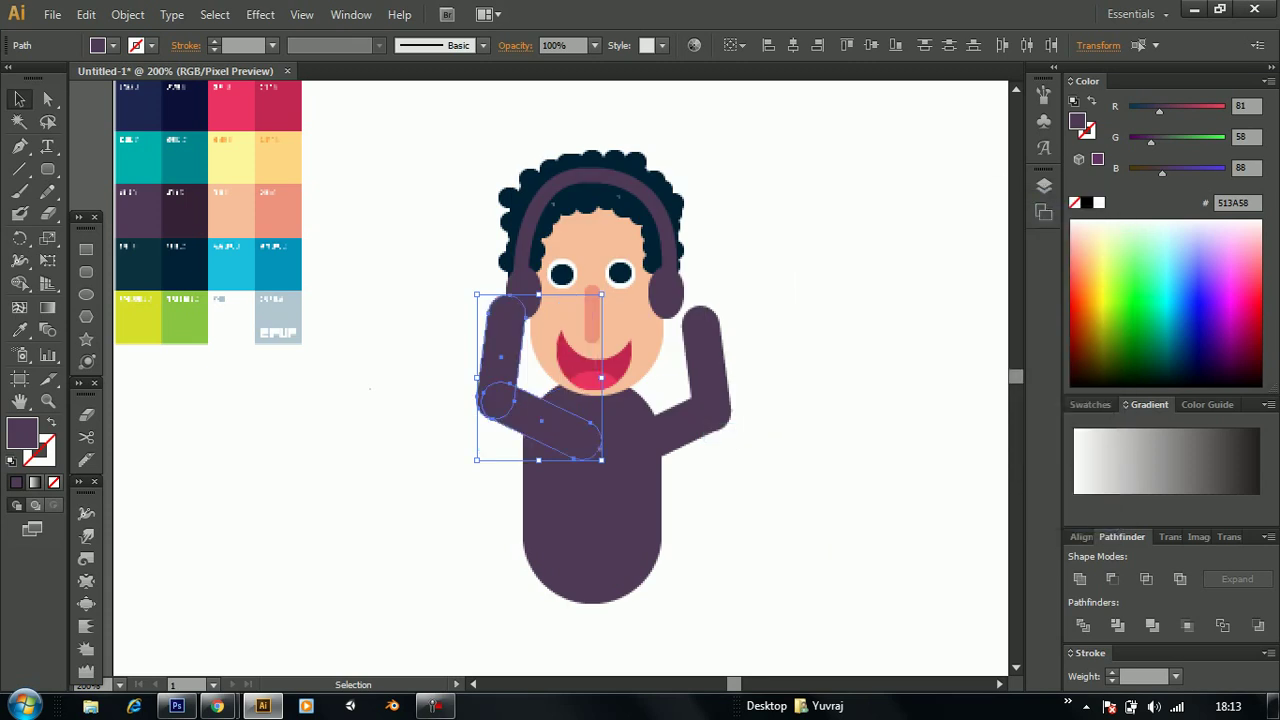
drag(540, 420, 486, 429)
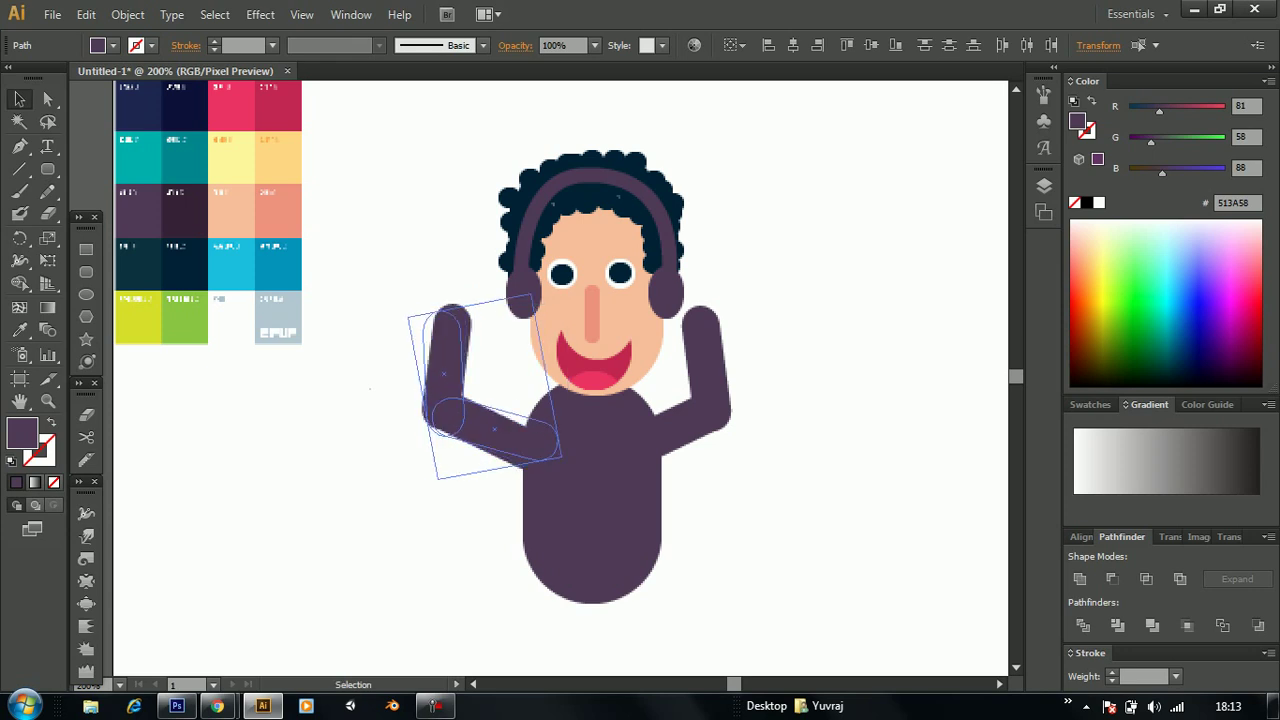
drag(555, 478, 587, 439)
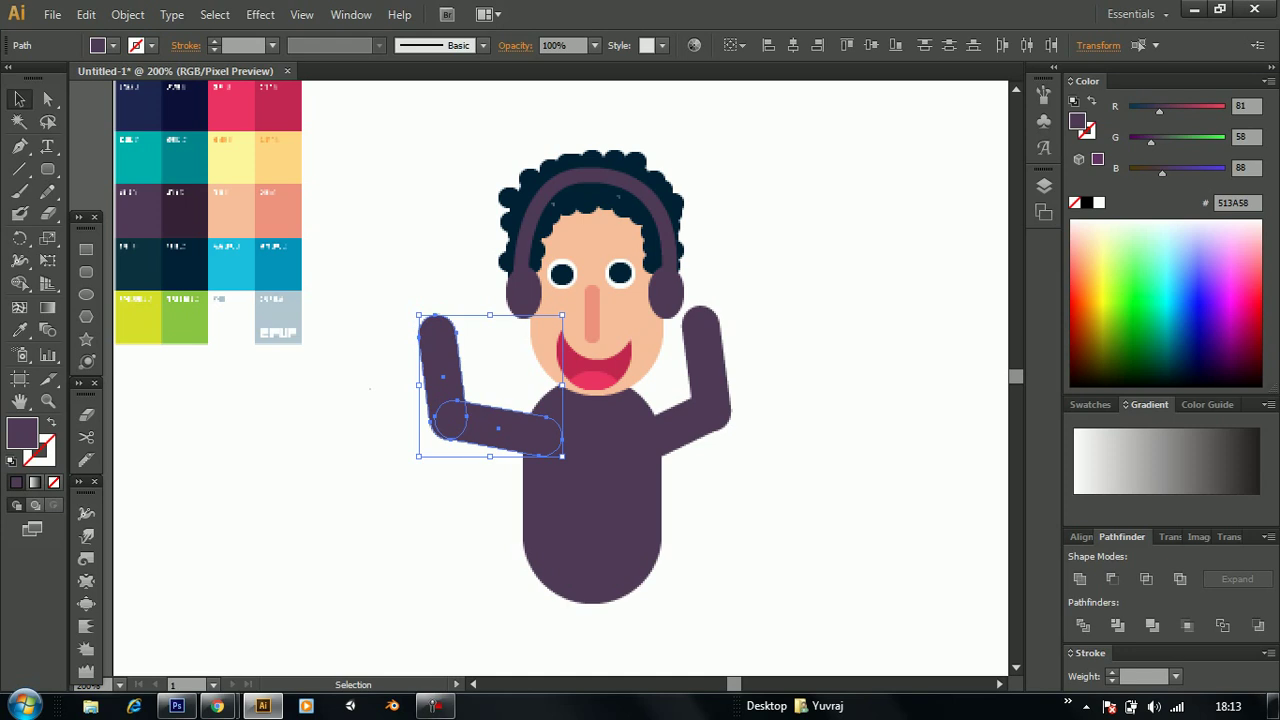
key(ctrl+shift+a)
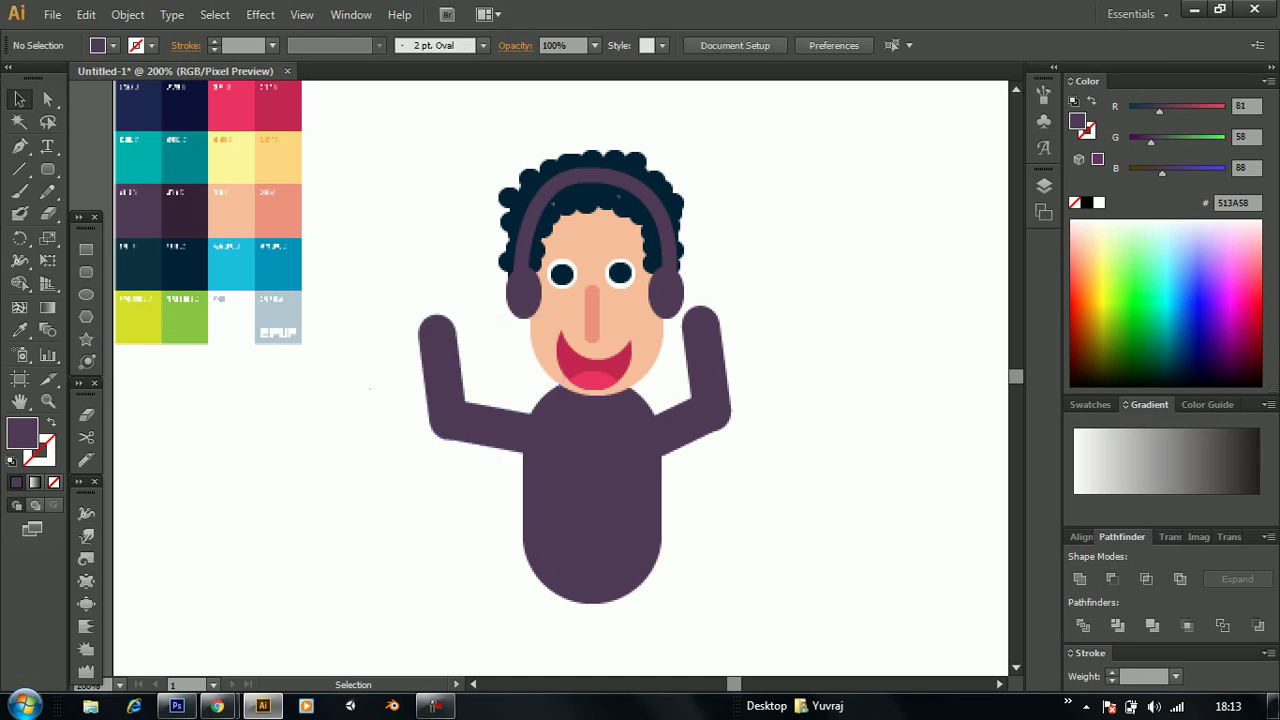
Type the word 'Dance' as a text line on the character's body
scroll(560, 380, down, 1)
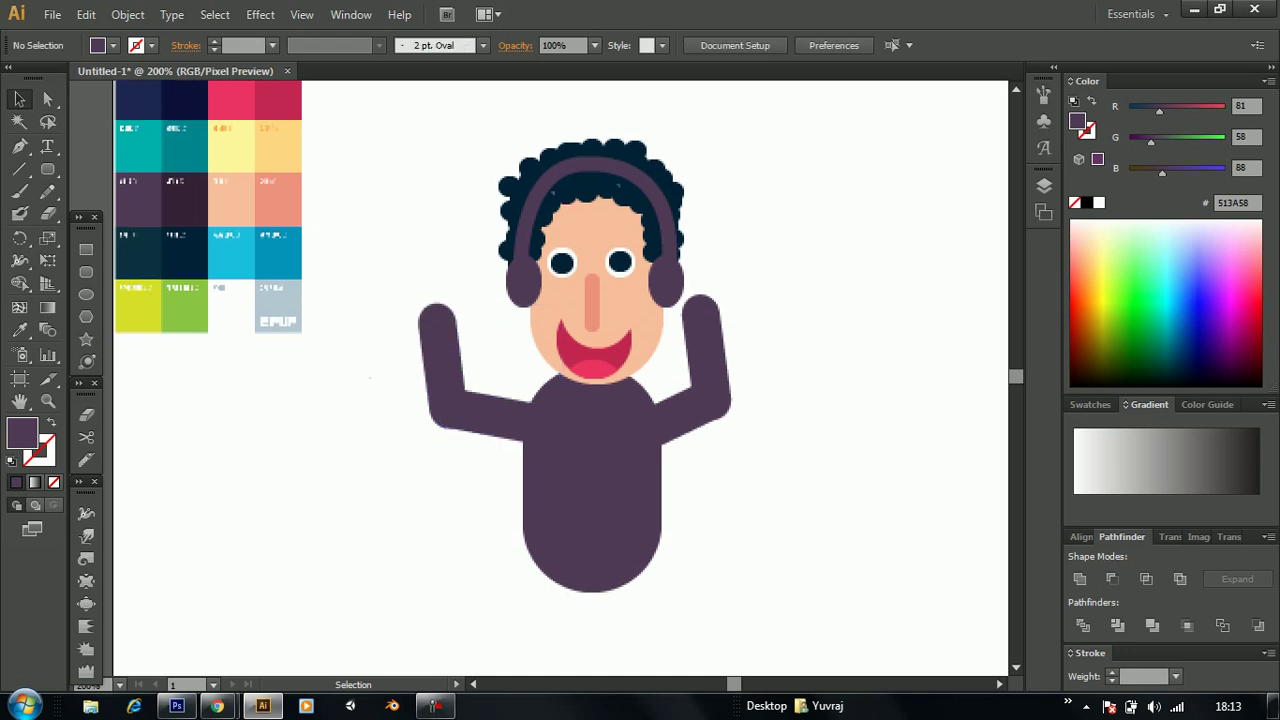
scroll(560, 380, down, 2)
scroll(560, 380, down, 1)
scroll(560, 300, up, 1)
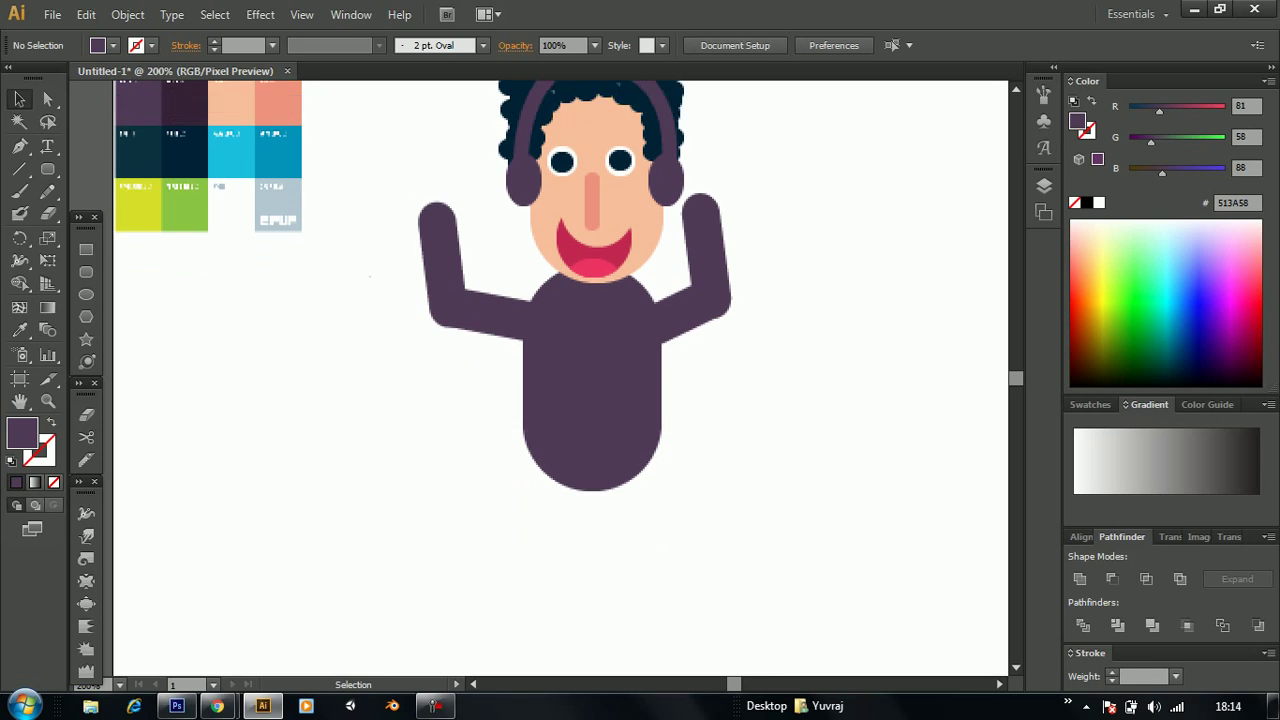
click(592, 400)
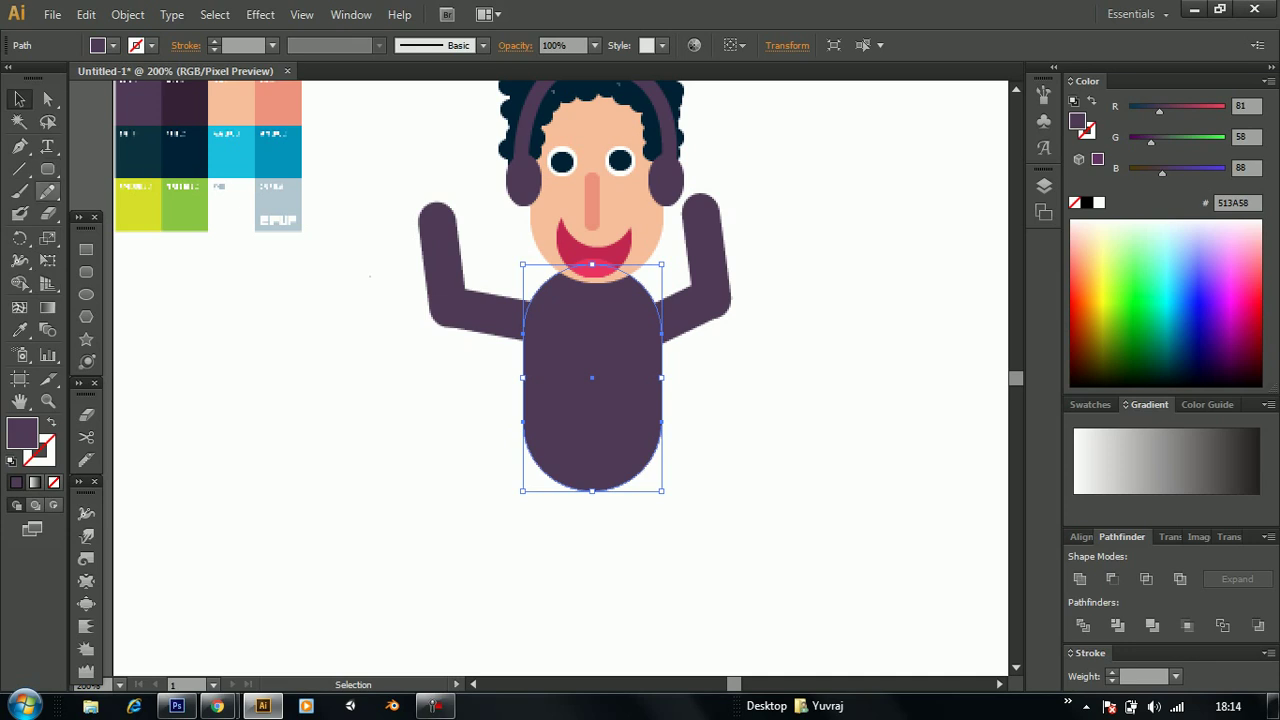
click(47, 145)
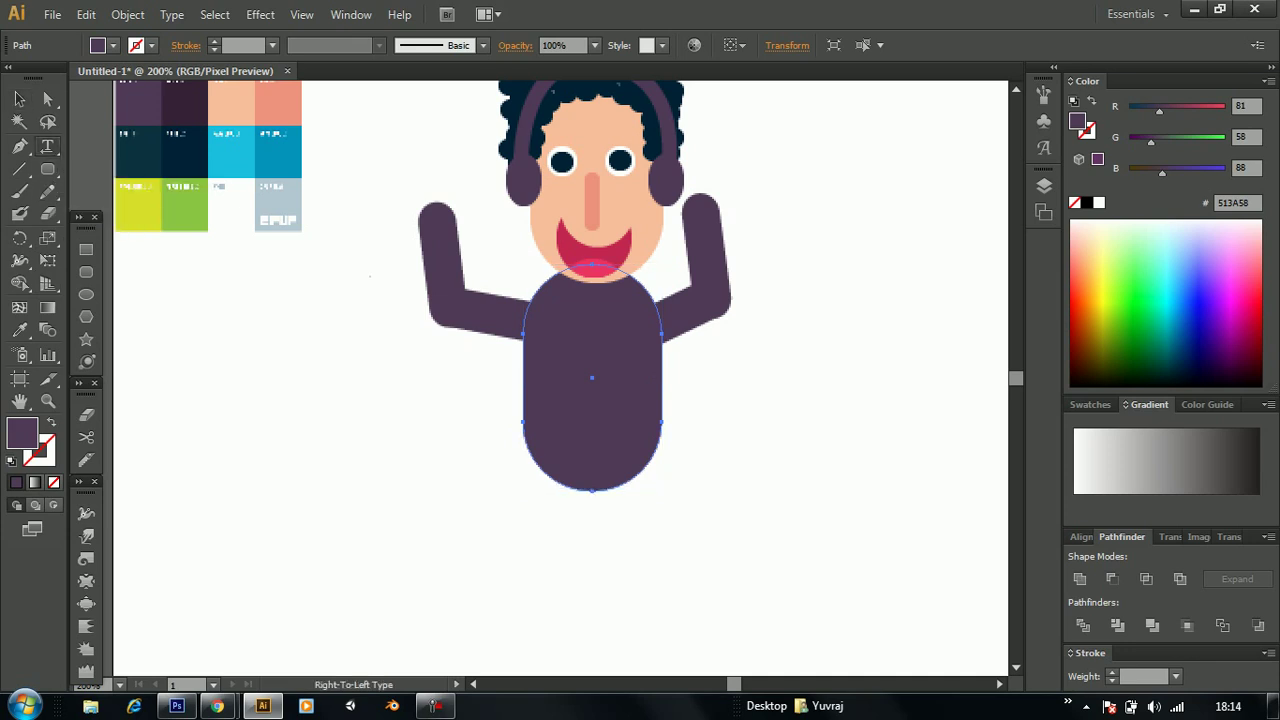
drag(47, 145, 130, 211)
key(ctrl+shift+a)
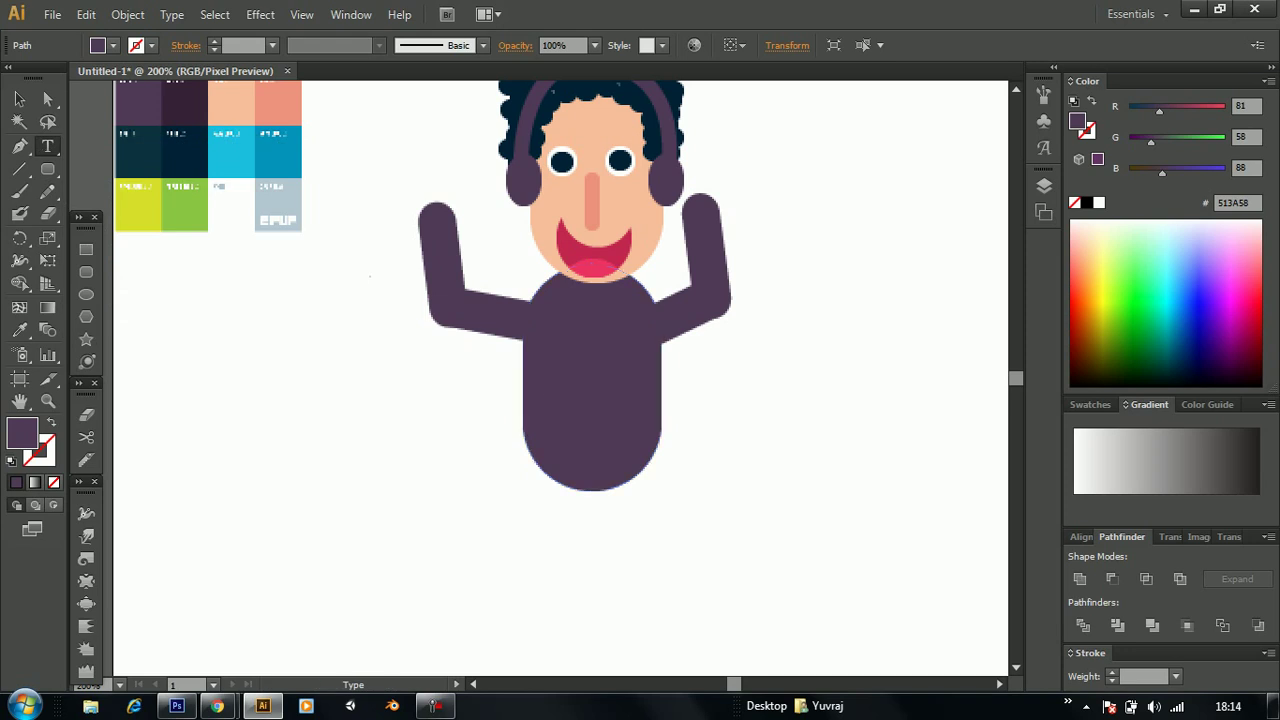
click(548, 388)
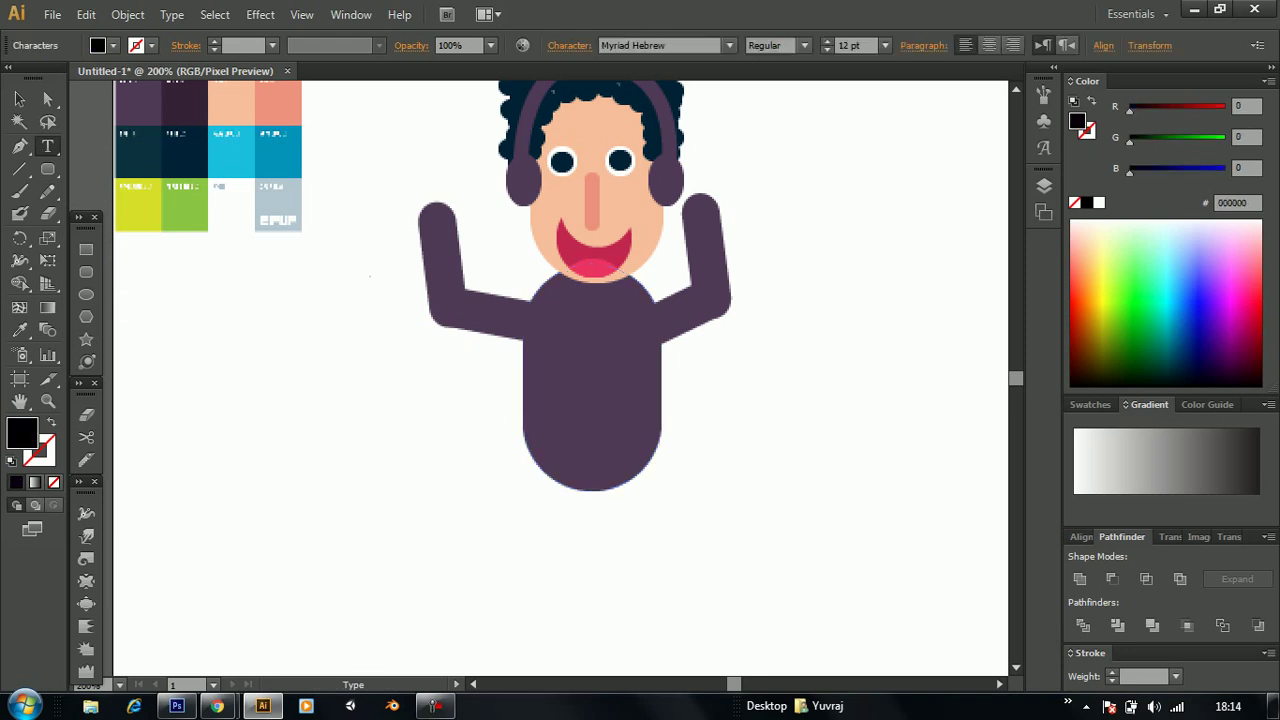
text(let as)
key(BackSpace)
key(BackSpace)
key(BackSpace)
key(BackSpace)
key(BackSpace)
key(BackSpace)
text(D)
text(ance)
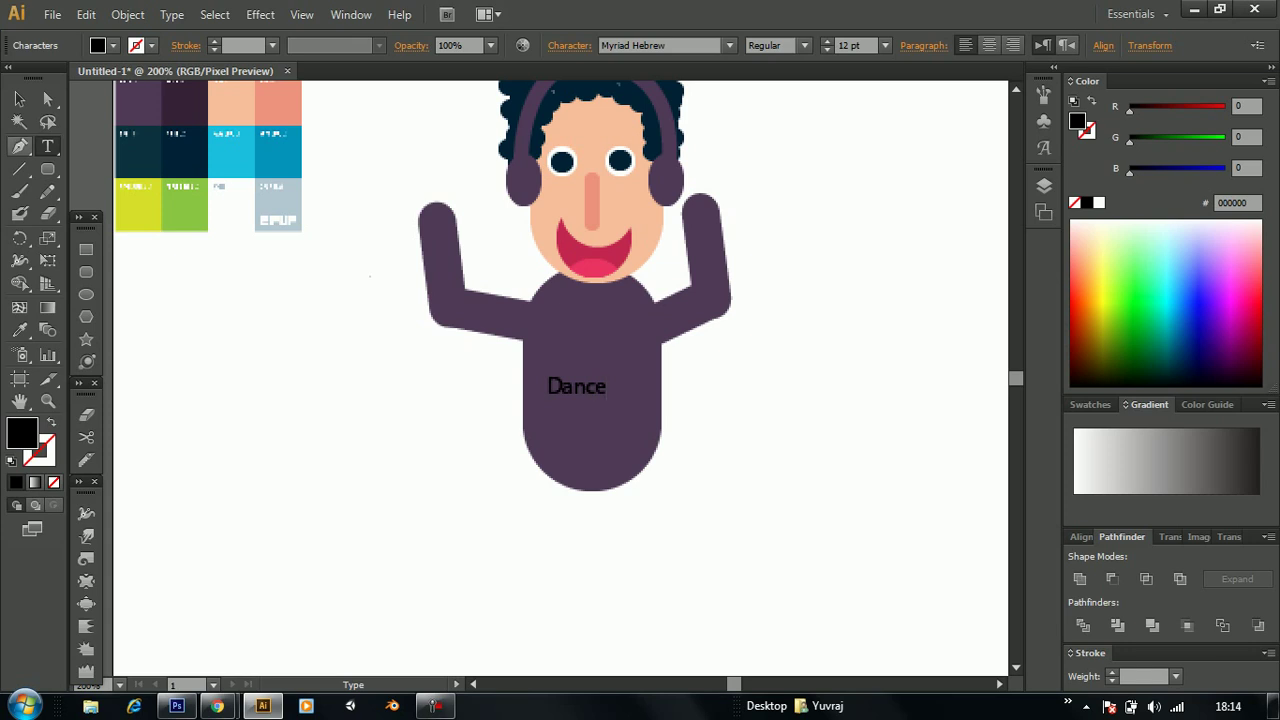
Colour the Dance text light orange FED784, enlarge it to about 26 pt, and place it on the chest
key(ctrl)
key(Escape)
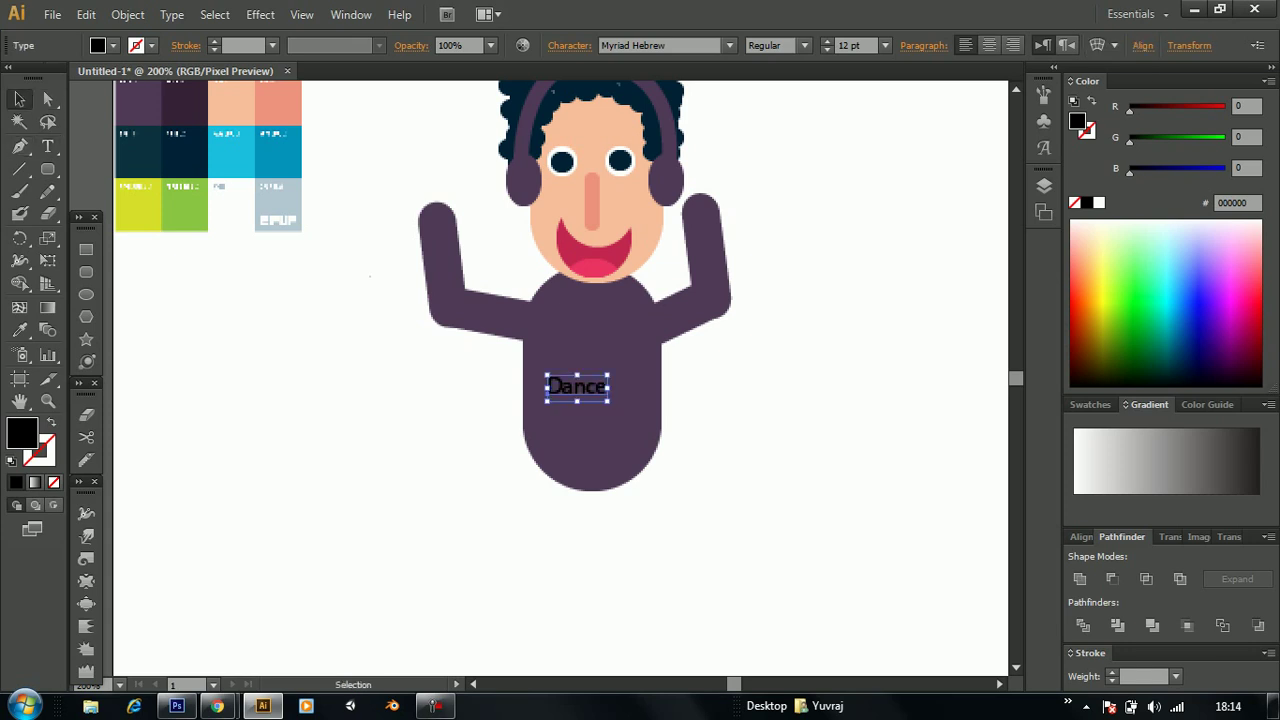
drag(547, 391, 560, 350)
scroll(560, 300, up, 2)
scroll(560, 300, up, 3)
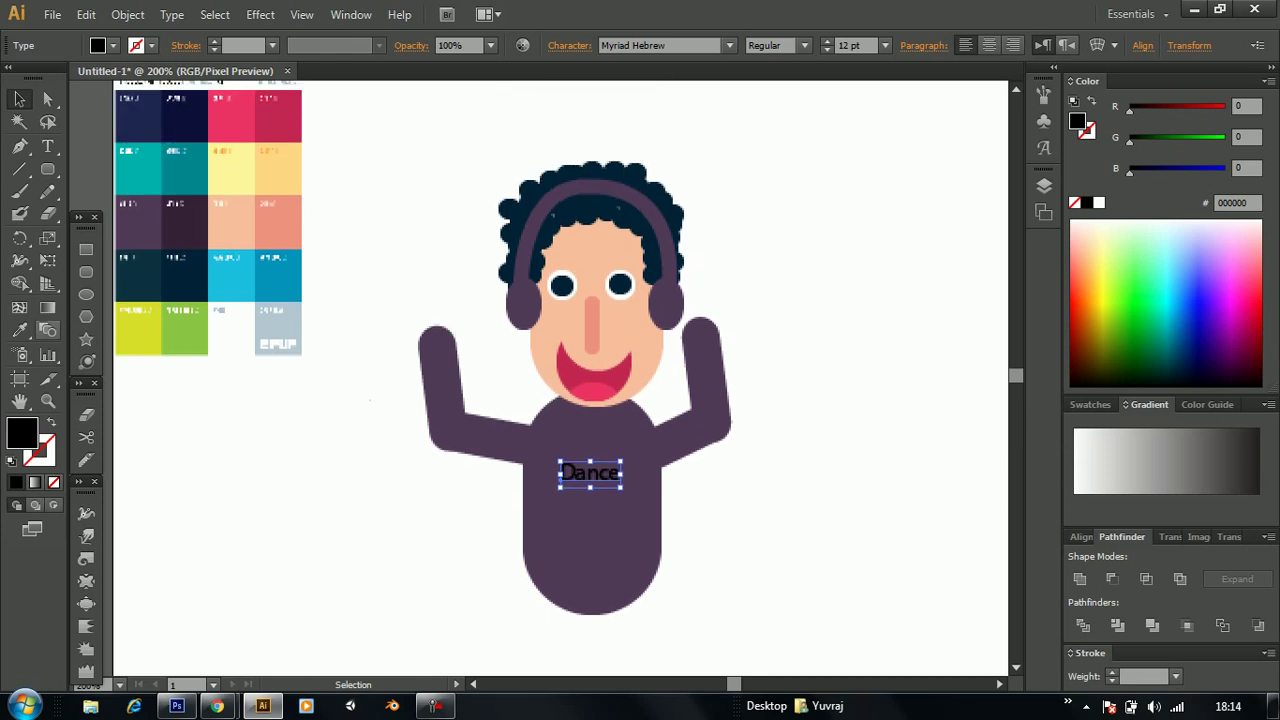
key(i)
click(277, 168)
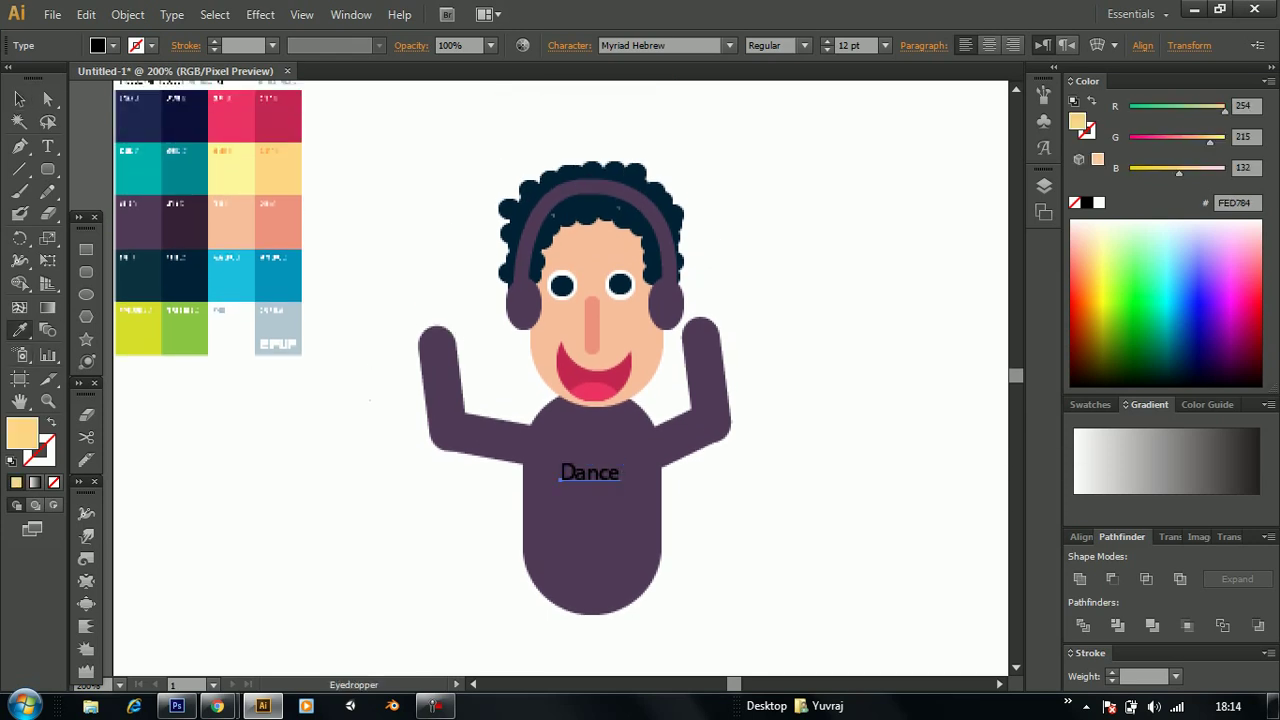
key(v)
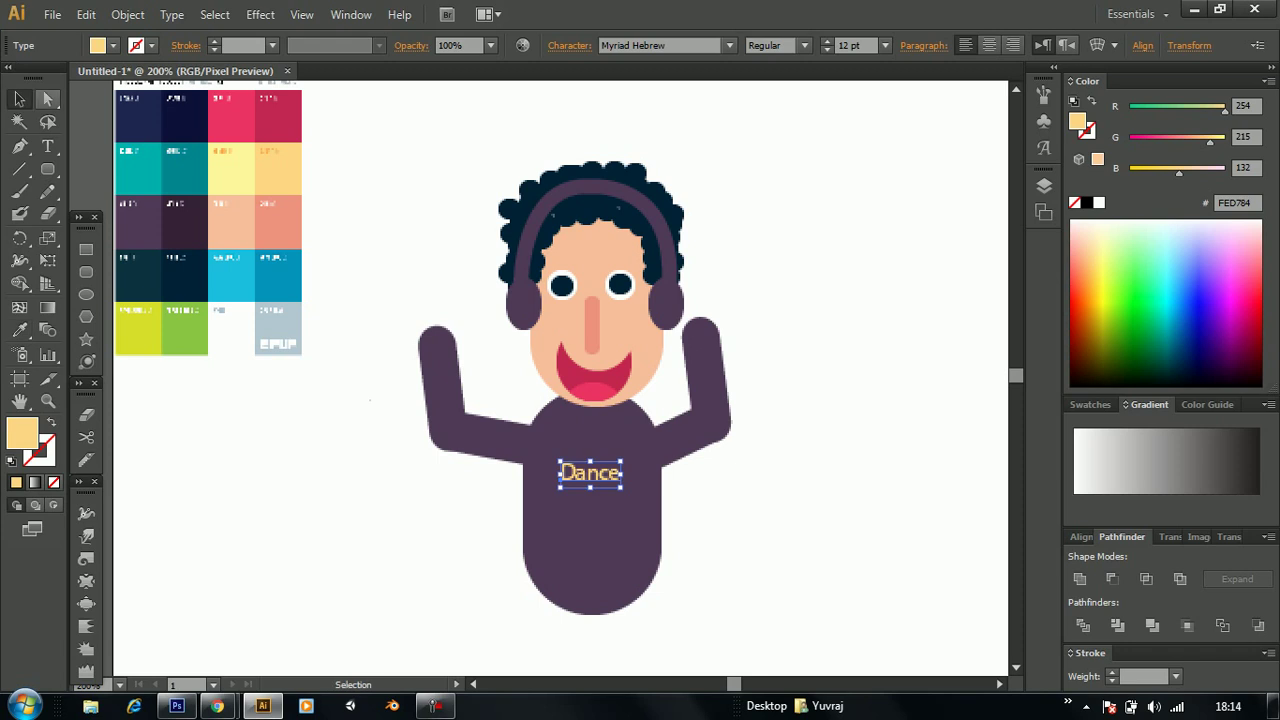
mouse_move(621, 462)
mouse_down()
mouse_move(651, 431)
mouse_move(592, 489)
mouse_move(539, 488)
mouse_move(590, 503)
mouse_up()
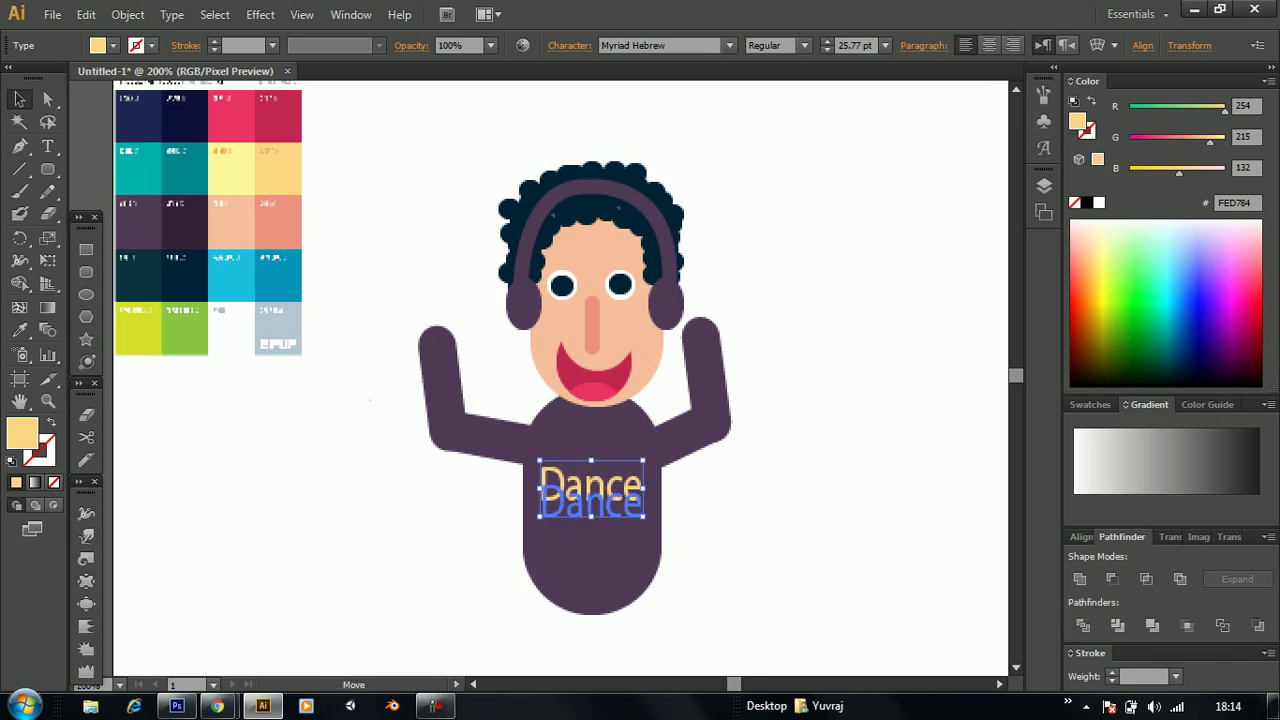
key(ctrl+shift+a)
Revert the right forearm so it rests upright against the upper arm
click(662, 440)
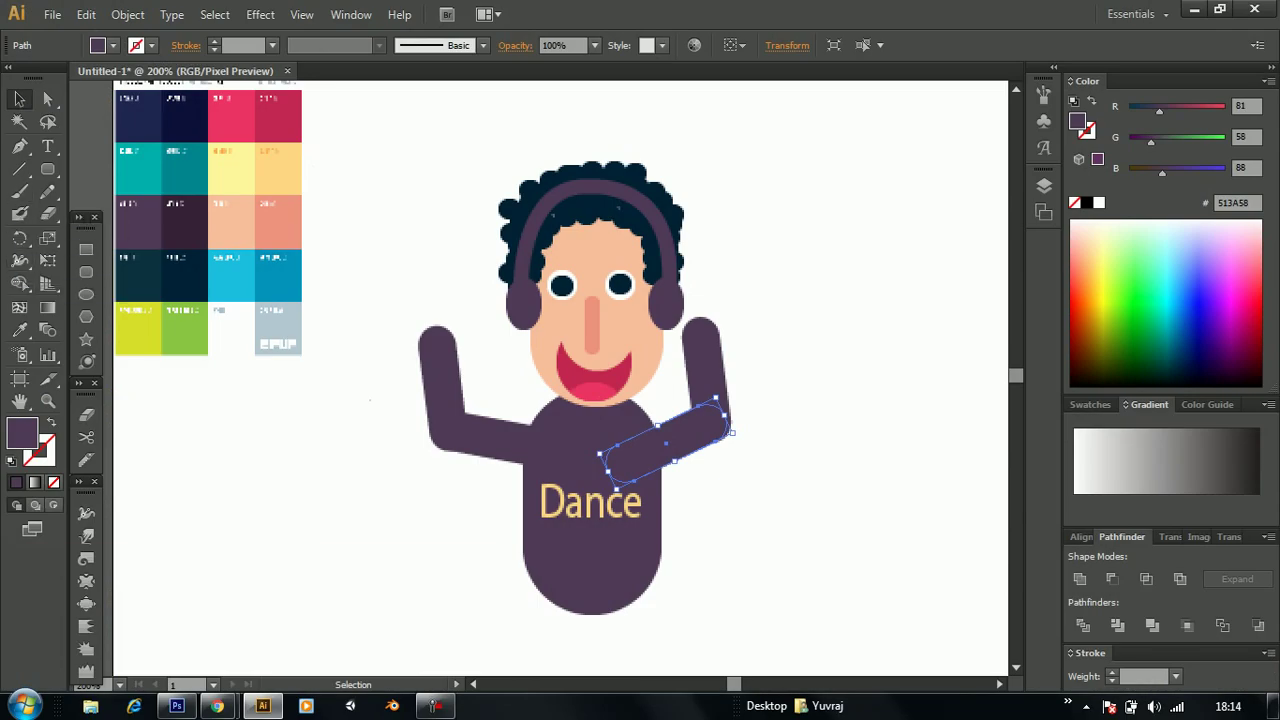
key(ctrl+z)
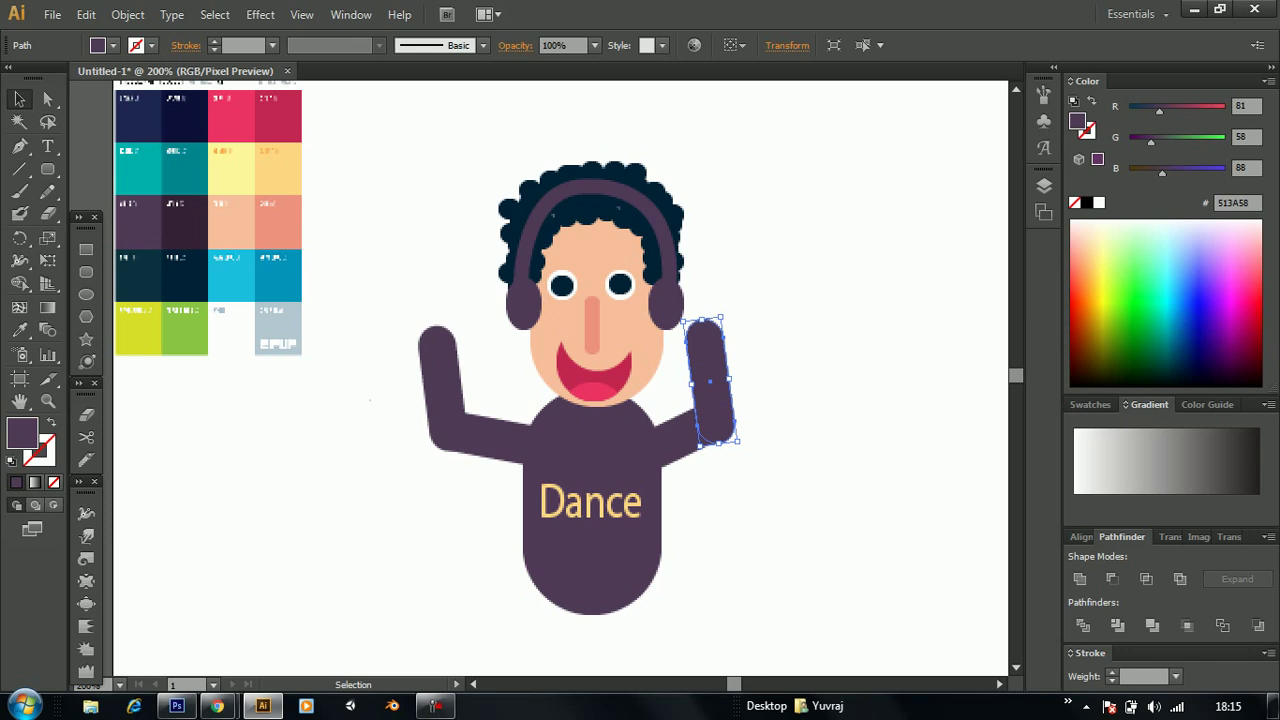
key(ctrl+shift+a)
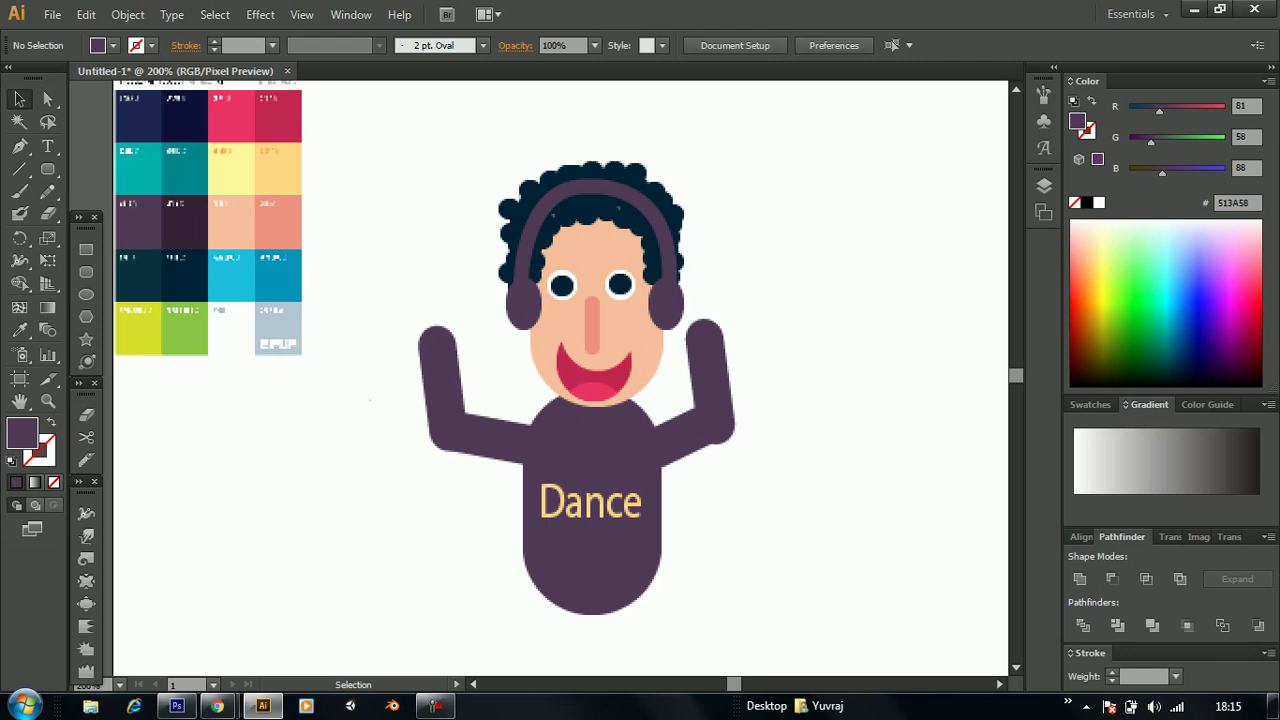
Recolour the body pink ED3465 after trying yellow-green and green swatches
click(640, 445)
click(490, 440)
click(690, 430)
click(595, 550)
click(19, 329)
click(138, 328)
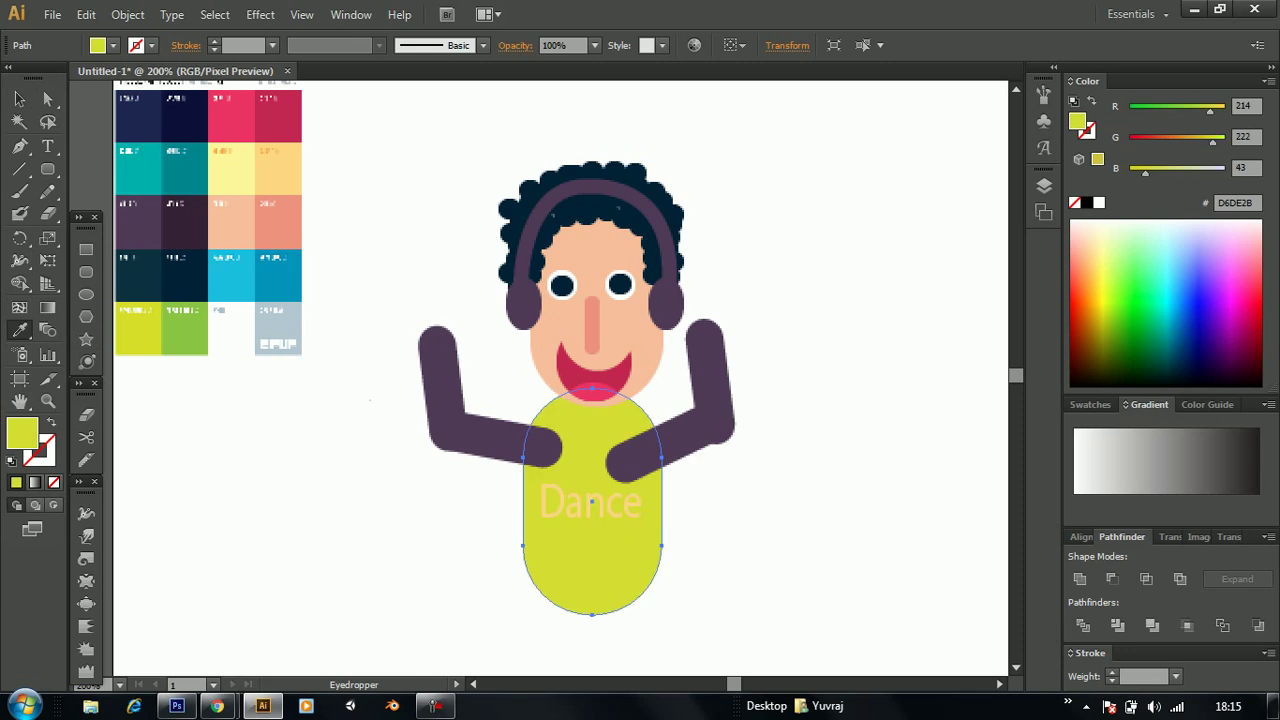
click(185, 328)
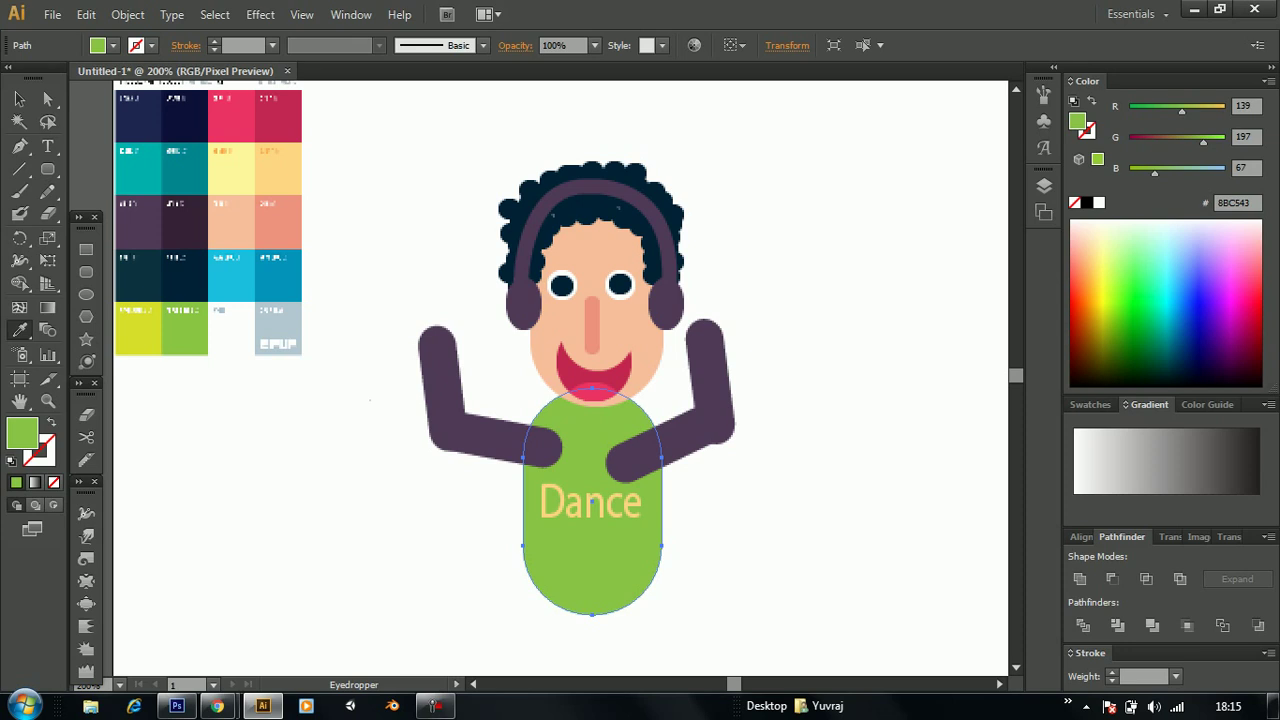
click(231, 116)
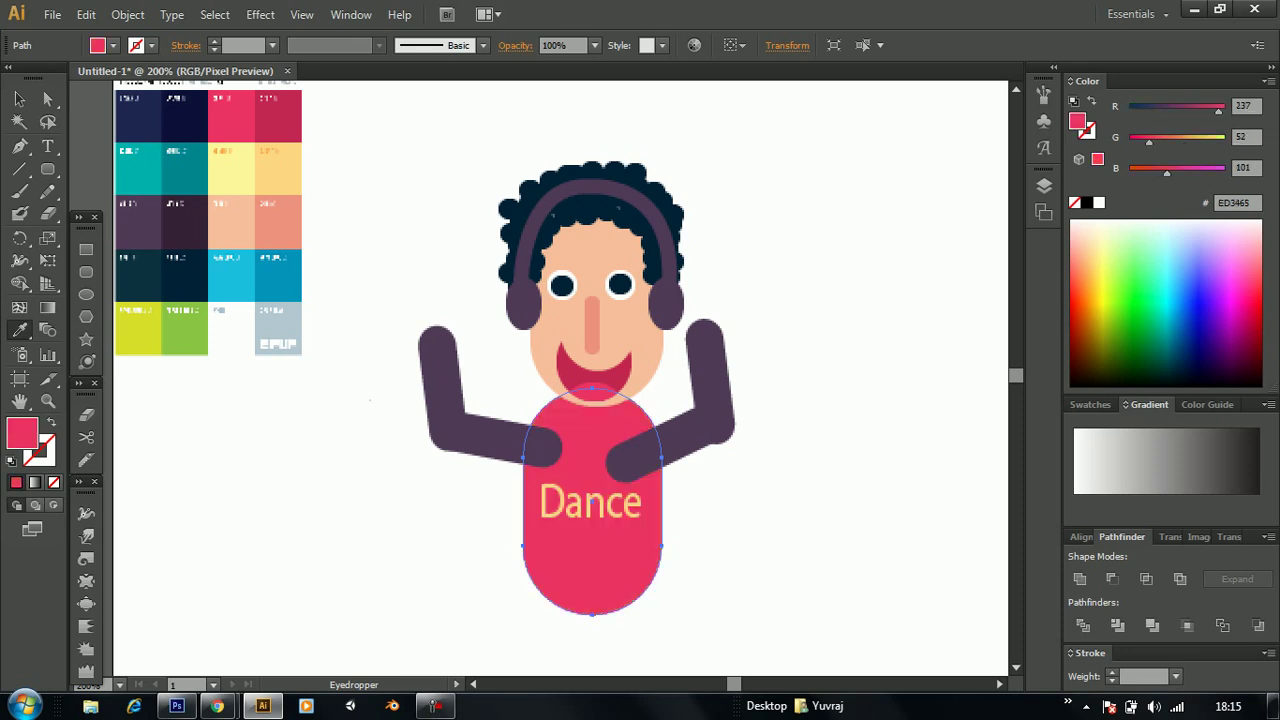
key(v)
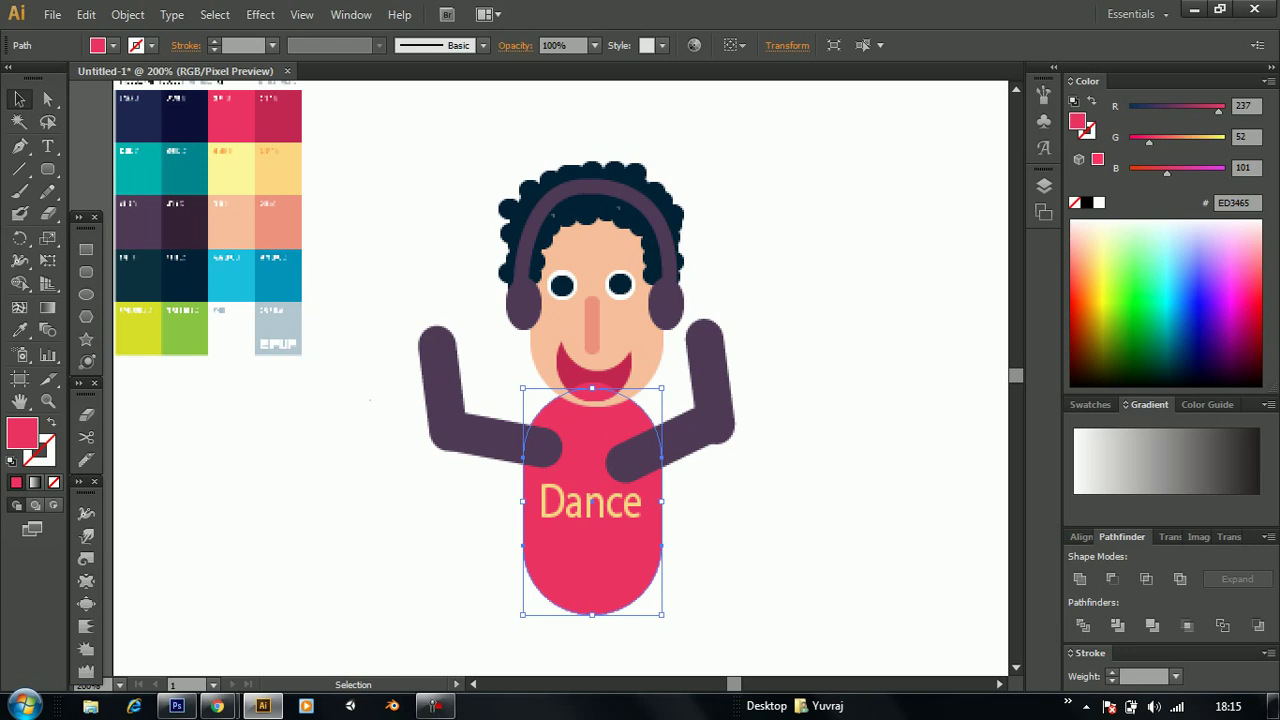
click(495, 438)
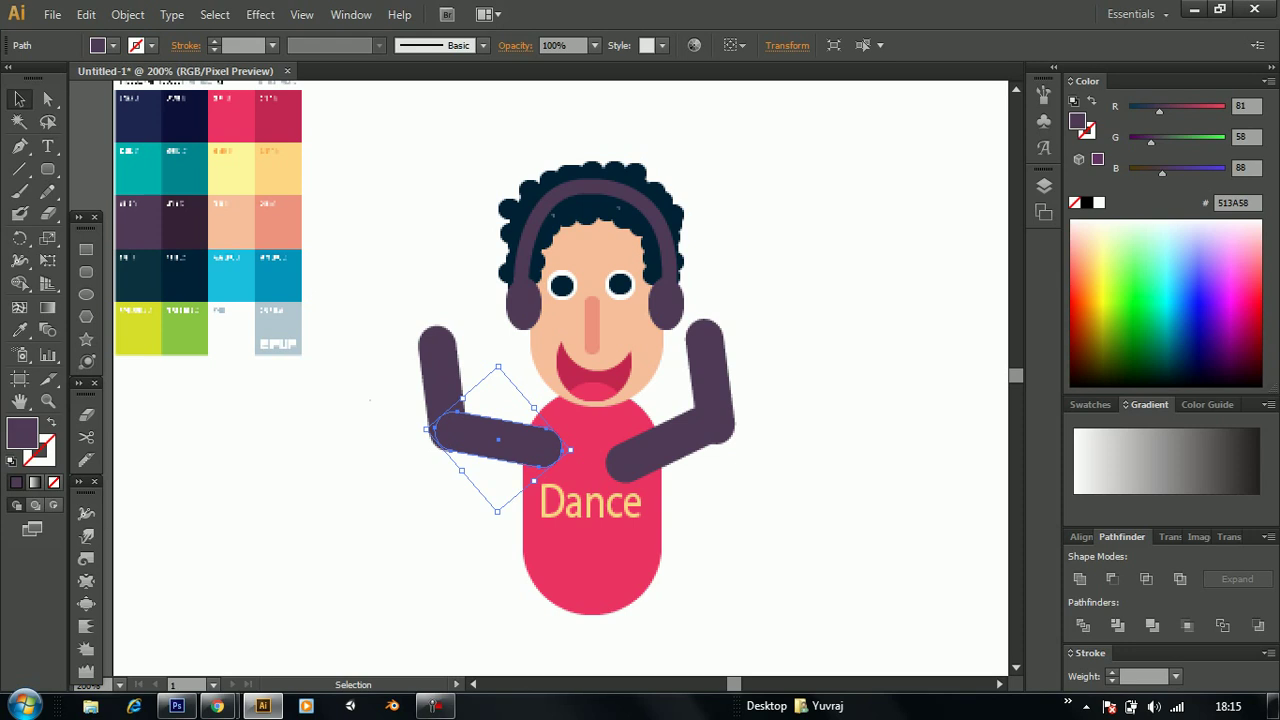
Send the left and right upper-arm pieces to the back, behind the pink body
right_click(511, 138)
mouse_move(564, 406)
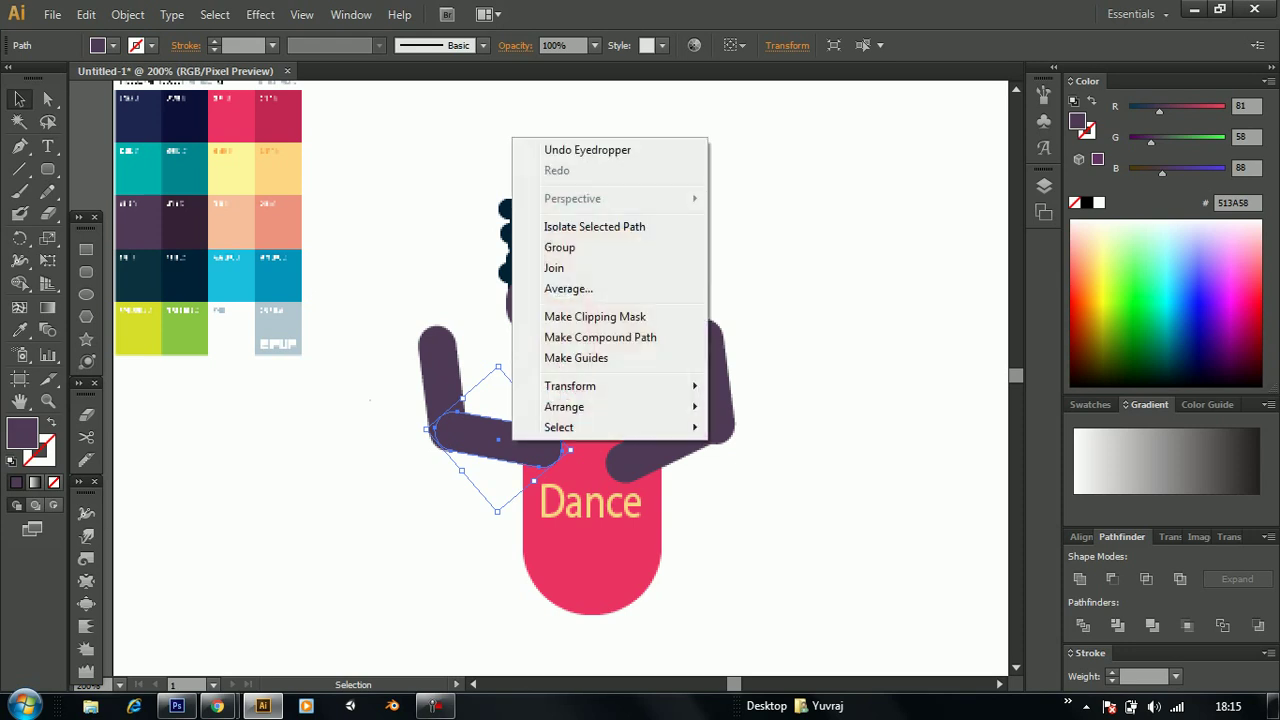
click(767, 468)
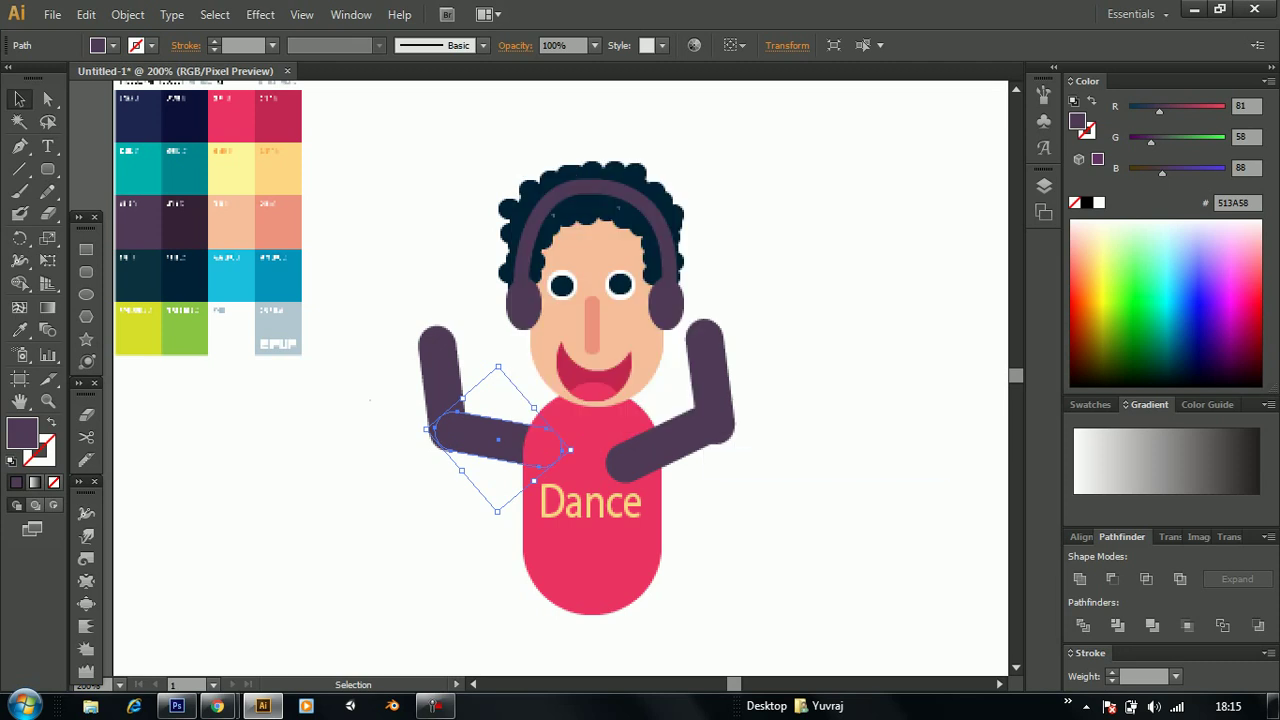
right_click(672, 138)
click(672, 138)
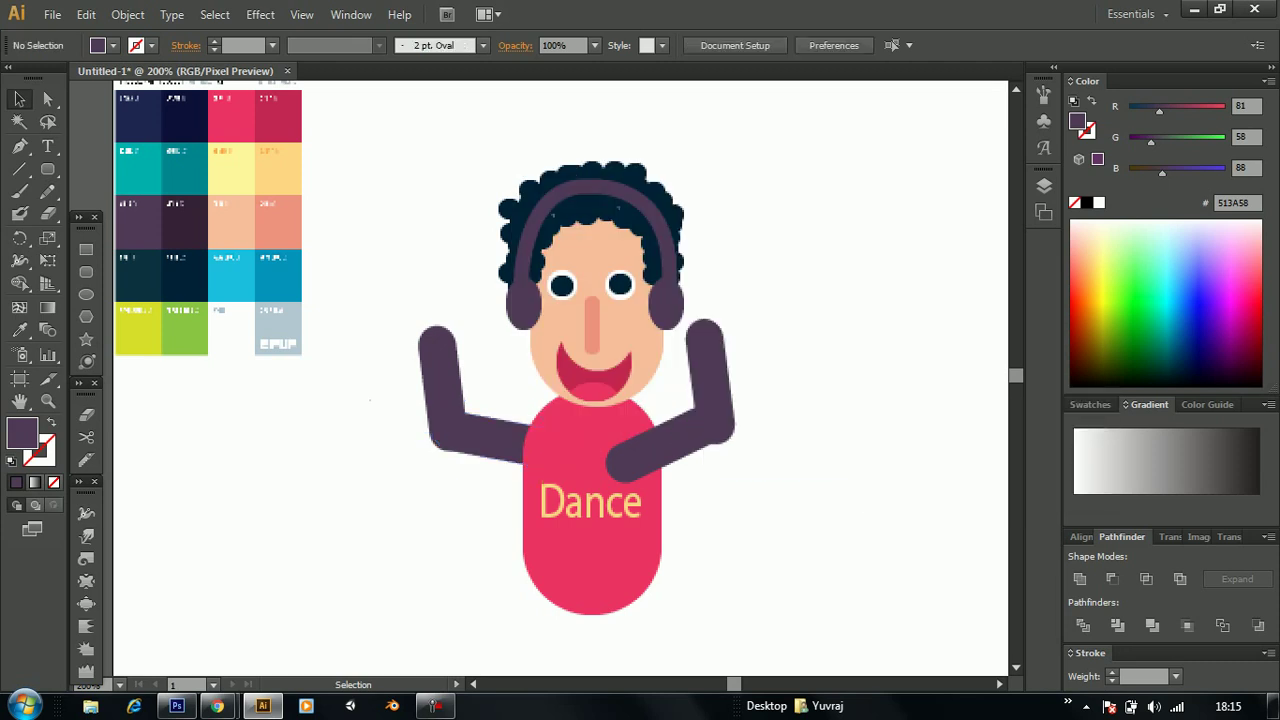
click(686, 450)
right_click(686, 450)
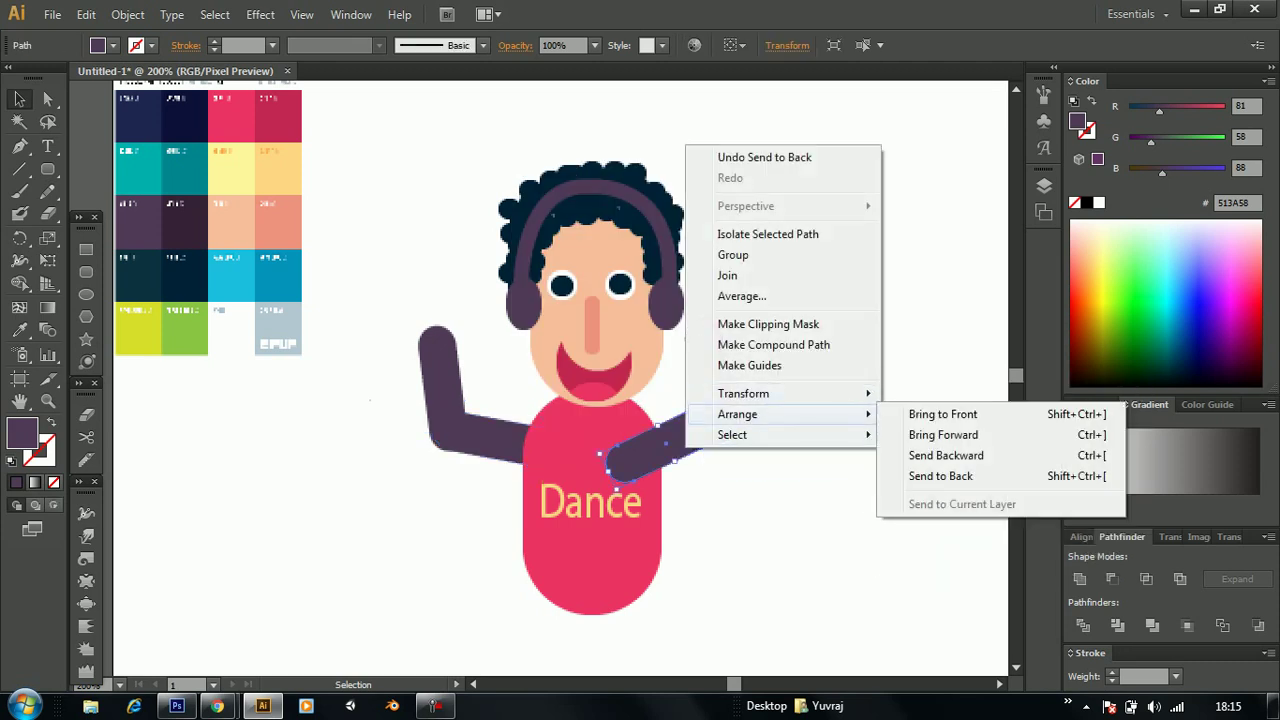
click(940, 476)
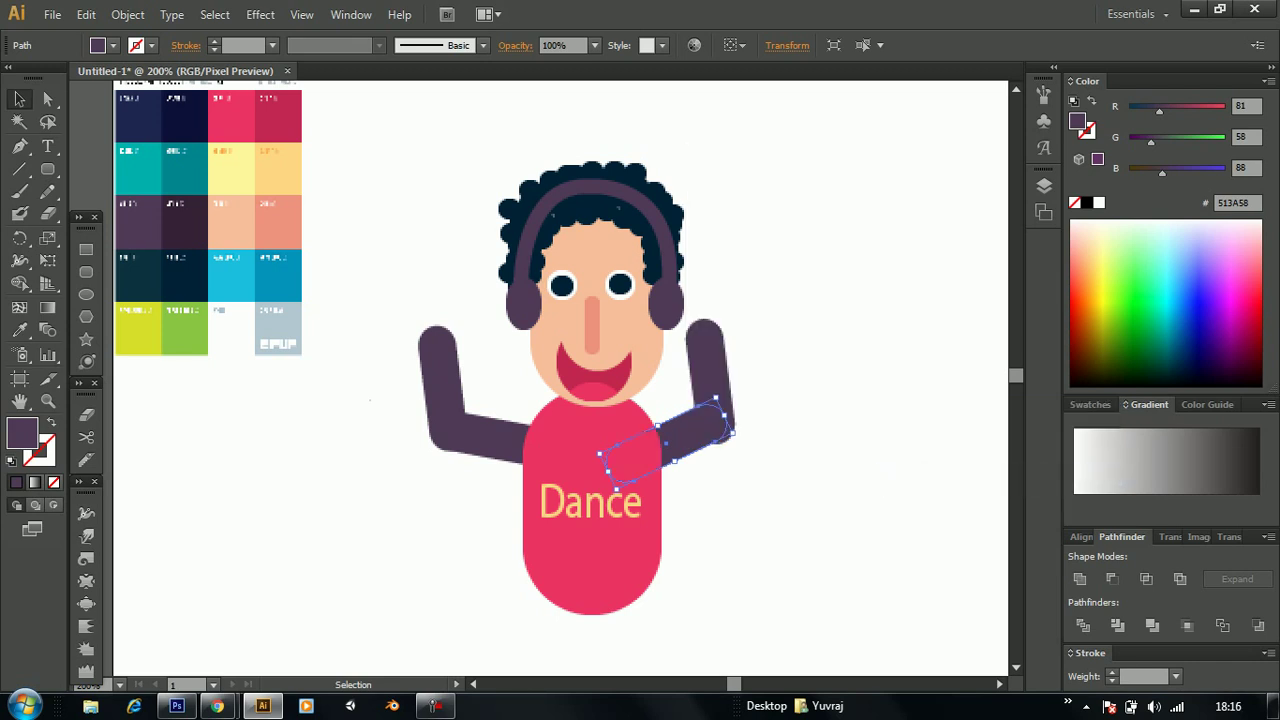
key(ctrl+shift+a)
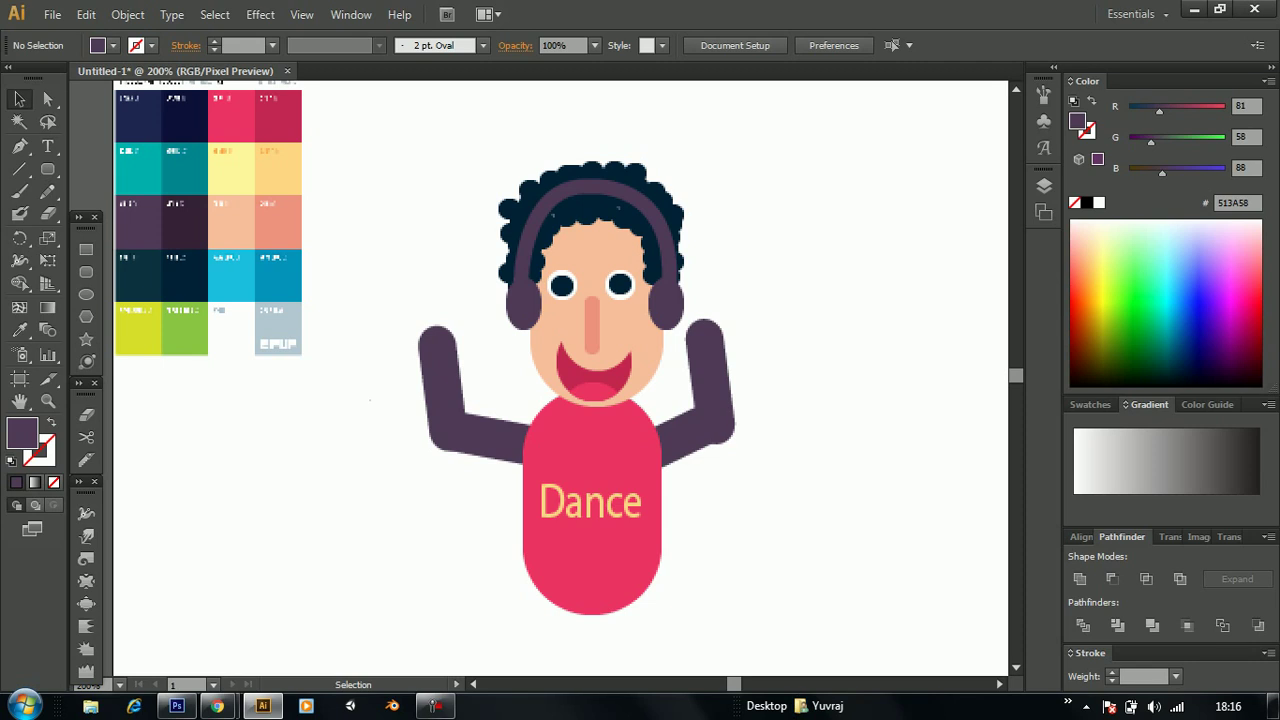
scroll(560, 380, down, 2)
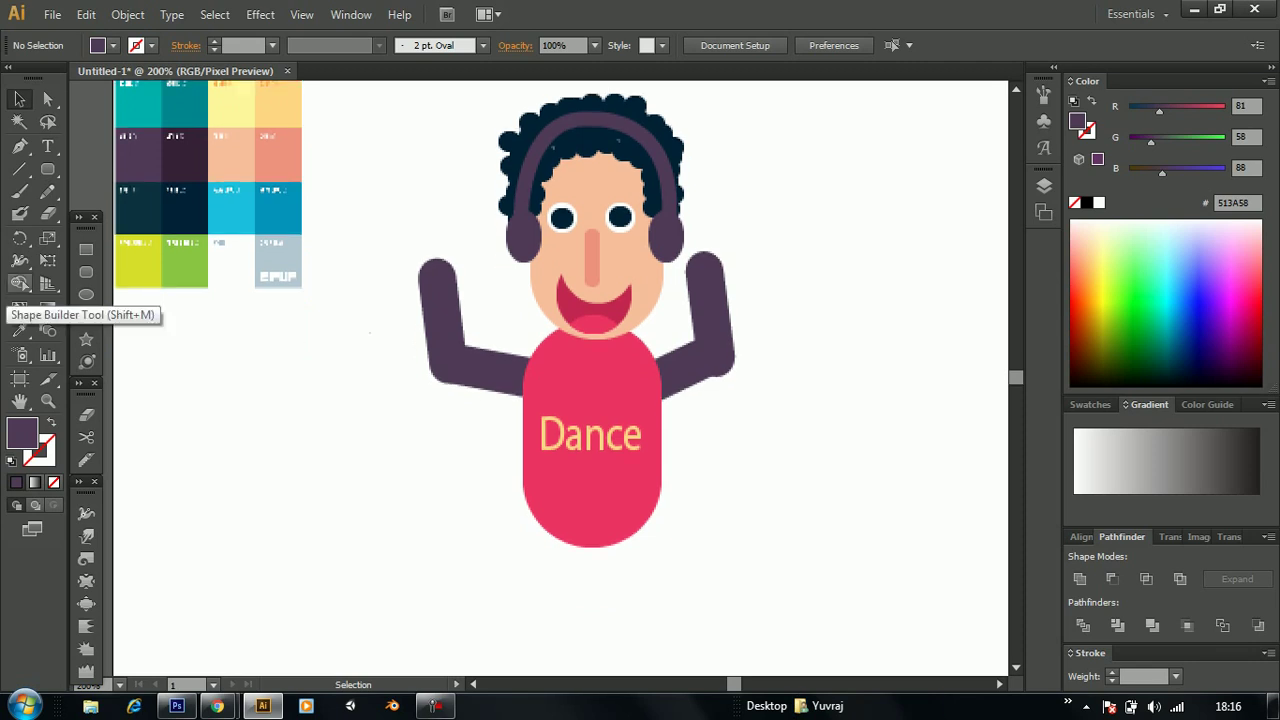
Draw the upper and lower left-leg pieces as rounded rectangles below the body
click(86, 272)
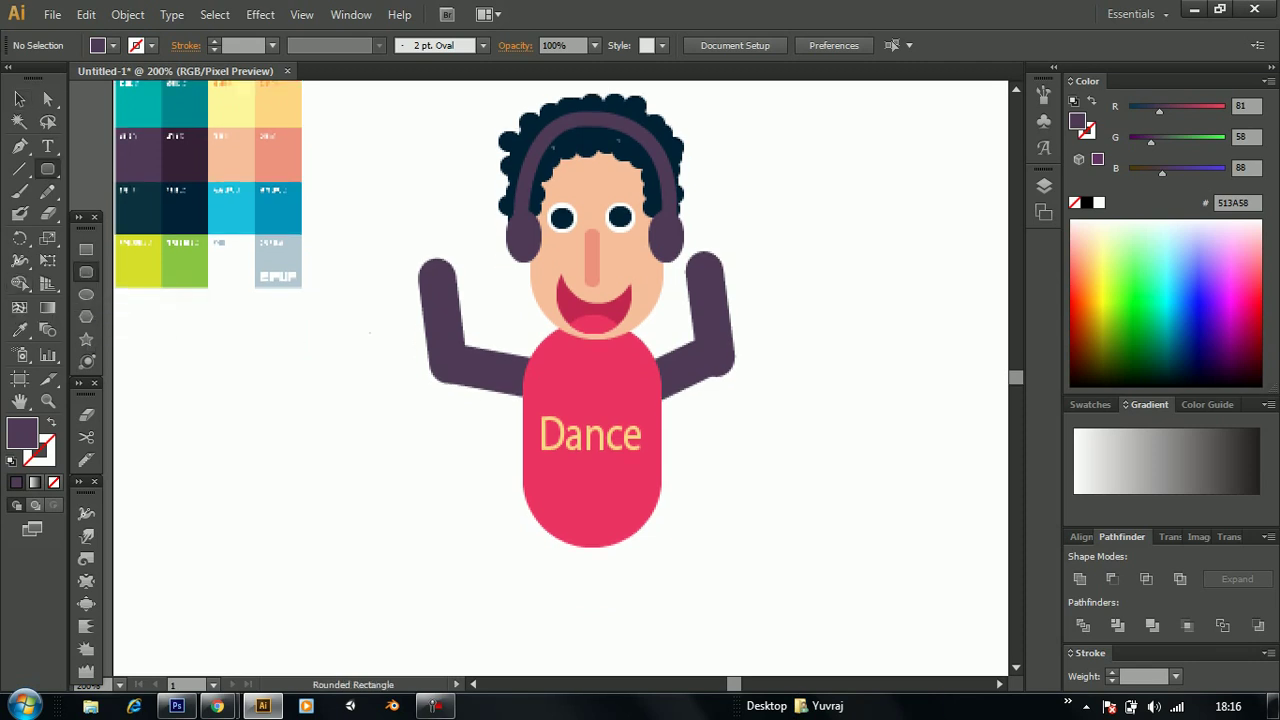
drag(542, 512, 577, 635)
scroll(577, 635, down, 3)
scroll(577, 635, down, 3)
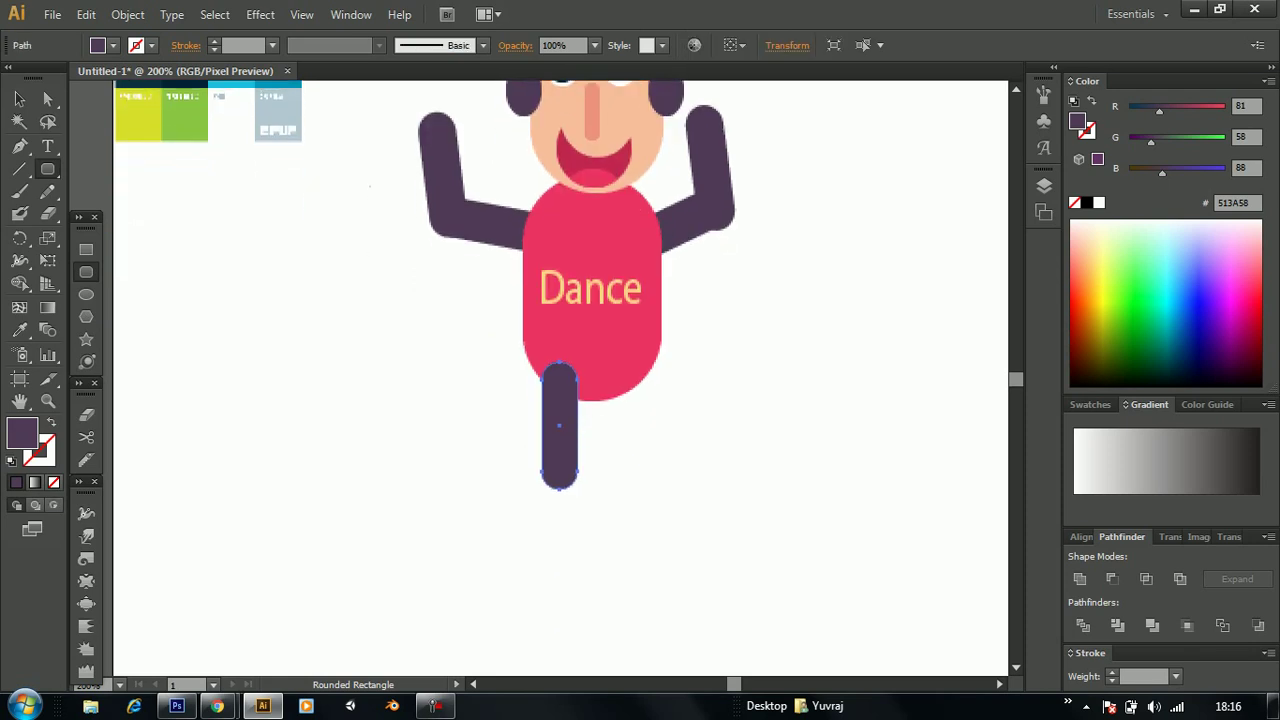
mouse_move(543, 467)
mouse_down()
mouse_move(583, 565)
mouse_move(577, 616)
mouse_move(573, 602)
mouse_up()
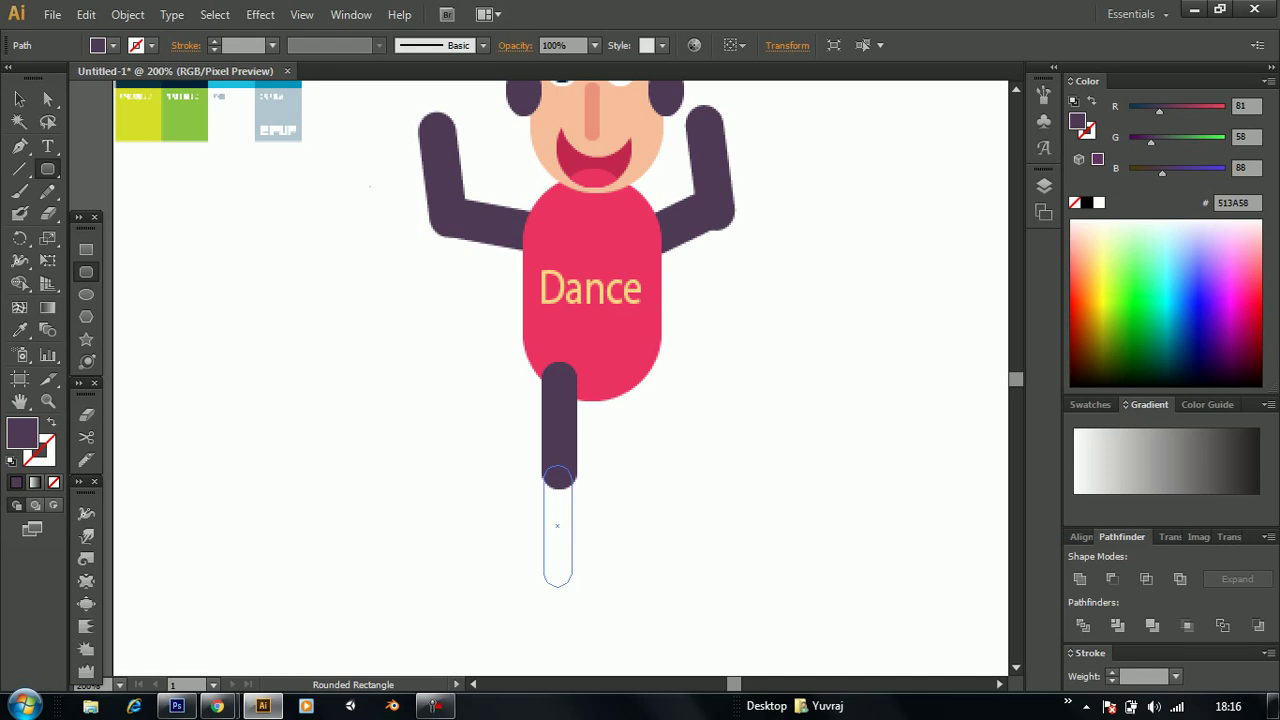
drag(572, 593, 572, 583)
Tilt the lower left-leg piece at an angle and shift it to meet the knee
key(v)
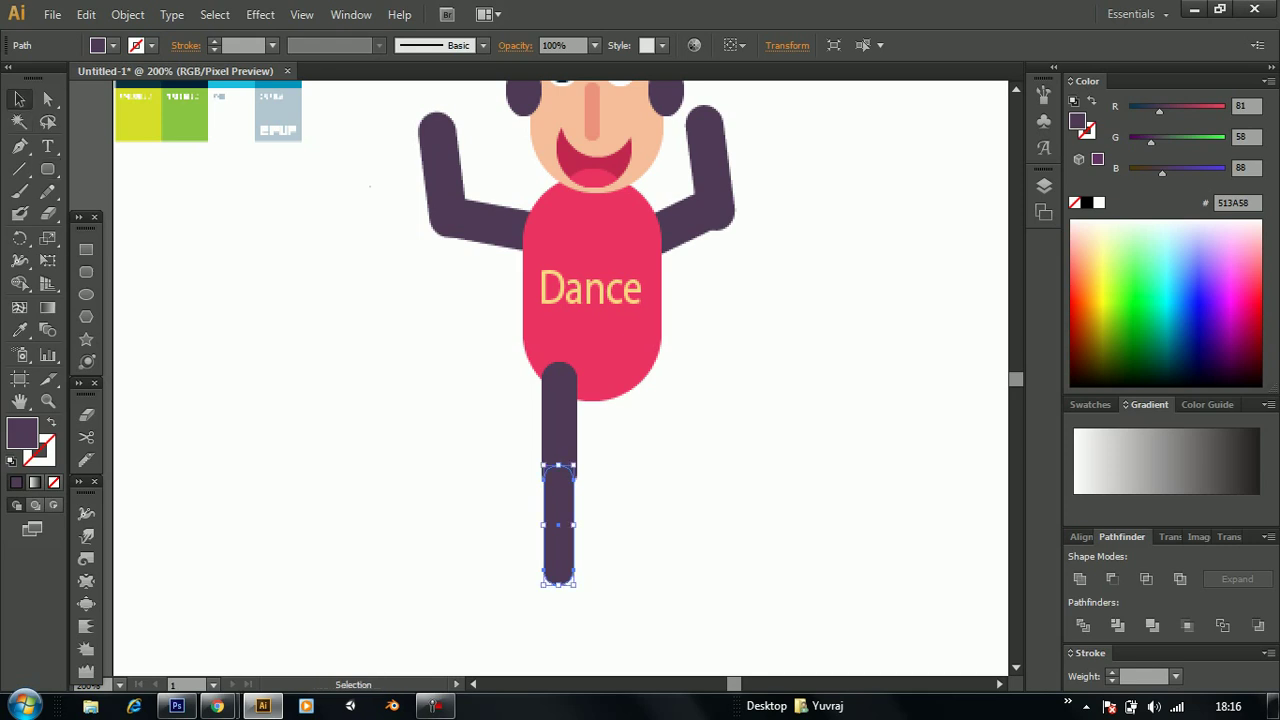
key(Left)
key(Right)
drag(582, 590, 601, 569)
drag(557, 525, 580, 519)
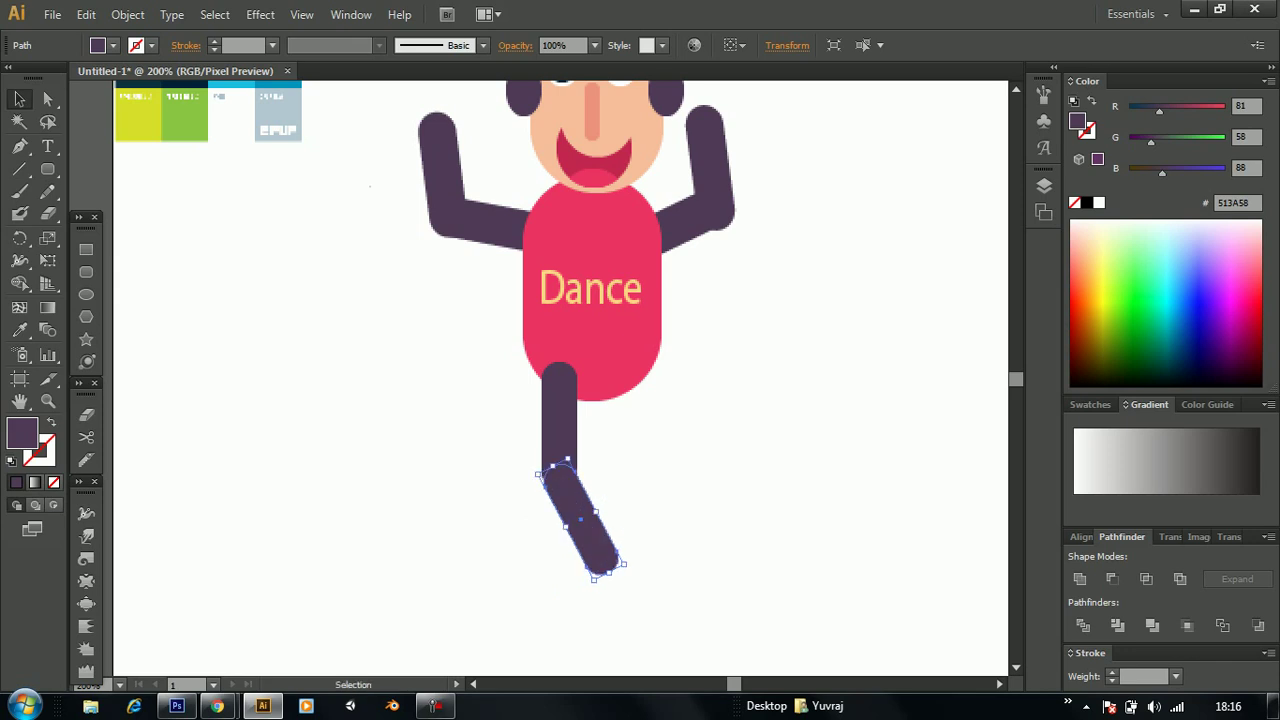
key(ctrl+shift+a)
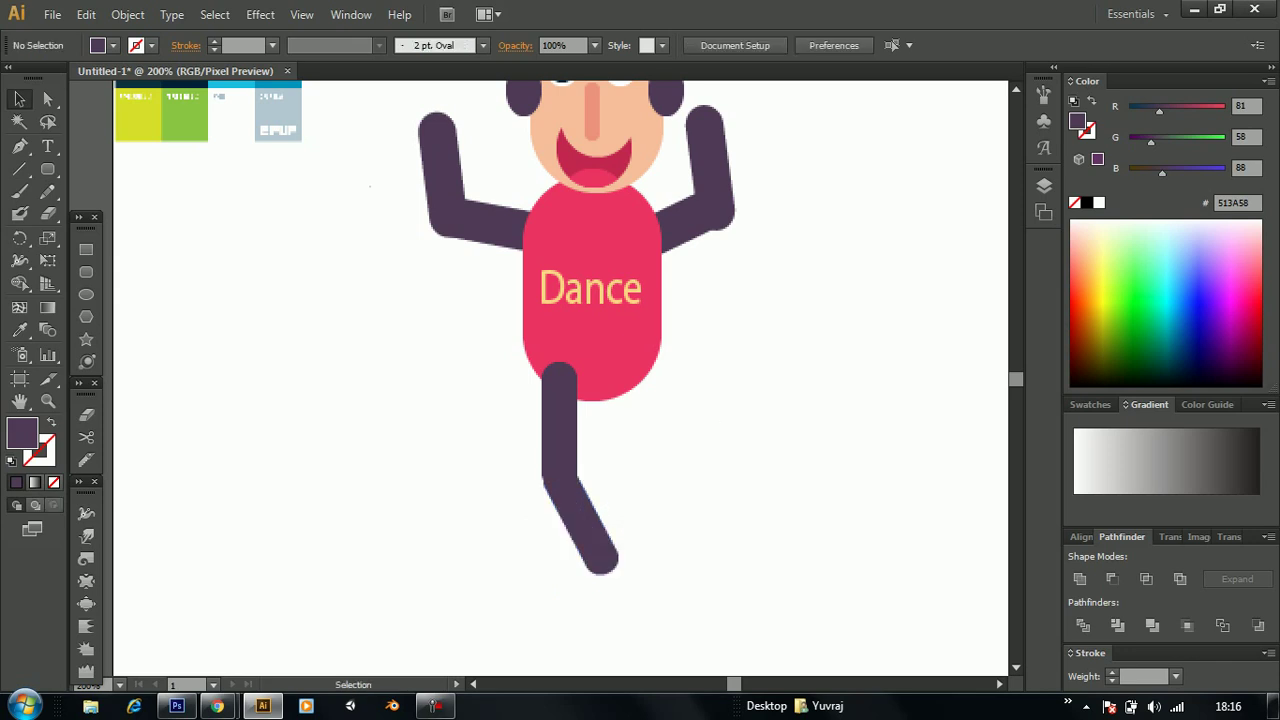
Draw the straight right leg as a rounded rectangle below the body
click(86, 272)
drag(607, 372, 639, 591)
key(v)
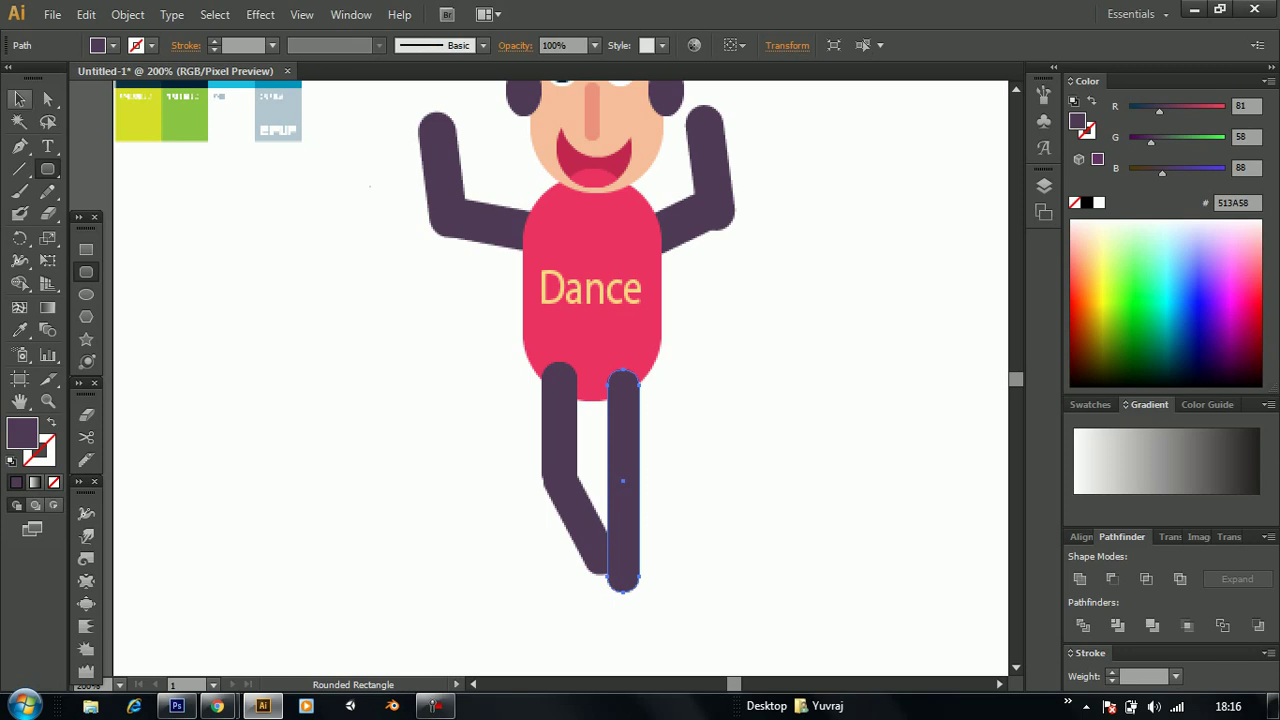
Nudge the lower left shin piece up so it joins the upper leg
scroll(575, 520, up, 1)
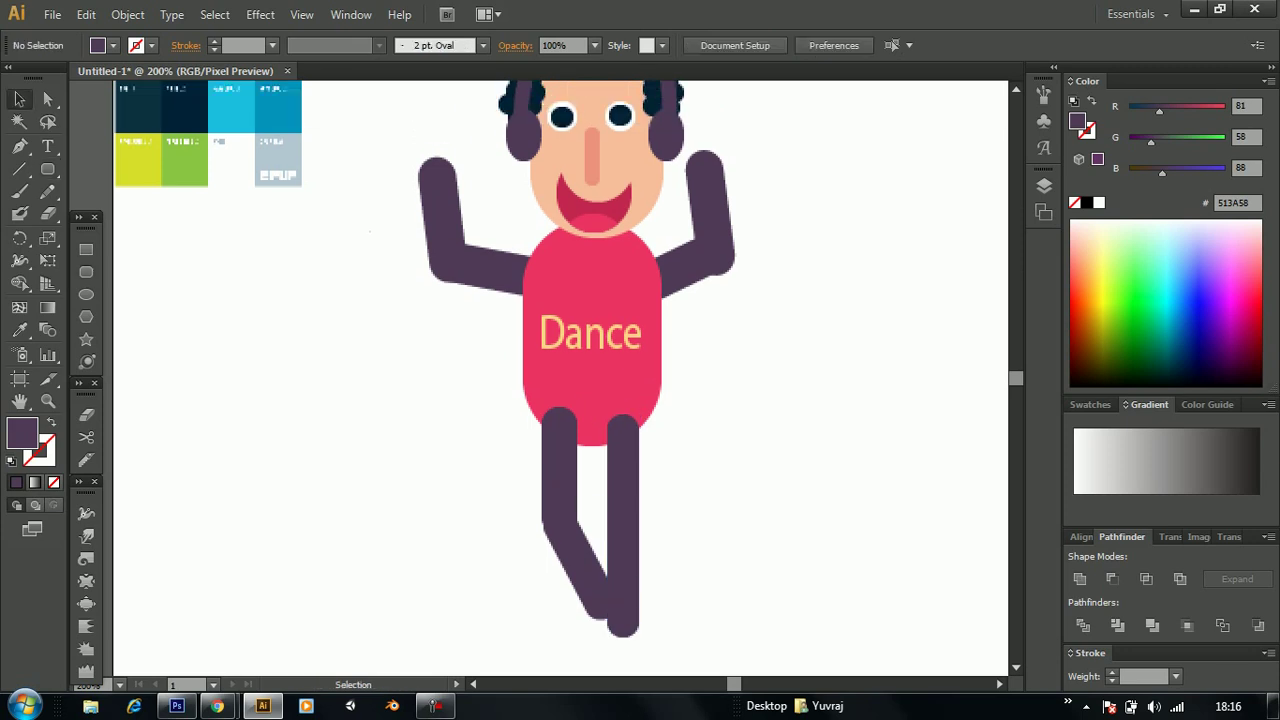
click(580, 565)
scroll(560, 378, down, 5)
key(Up)
key(Up)
key(ctrl+shift+a)
scroll(560, 378, up, 2)
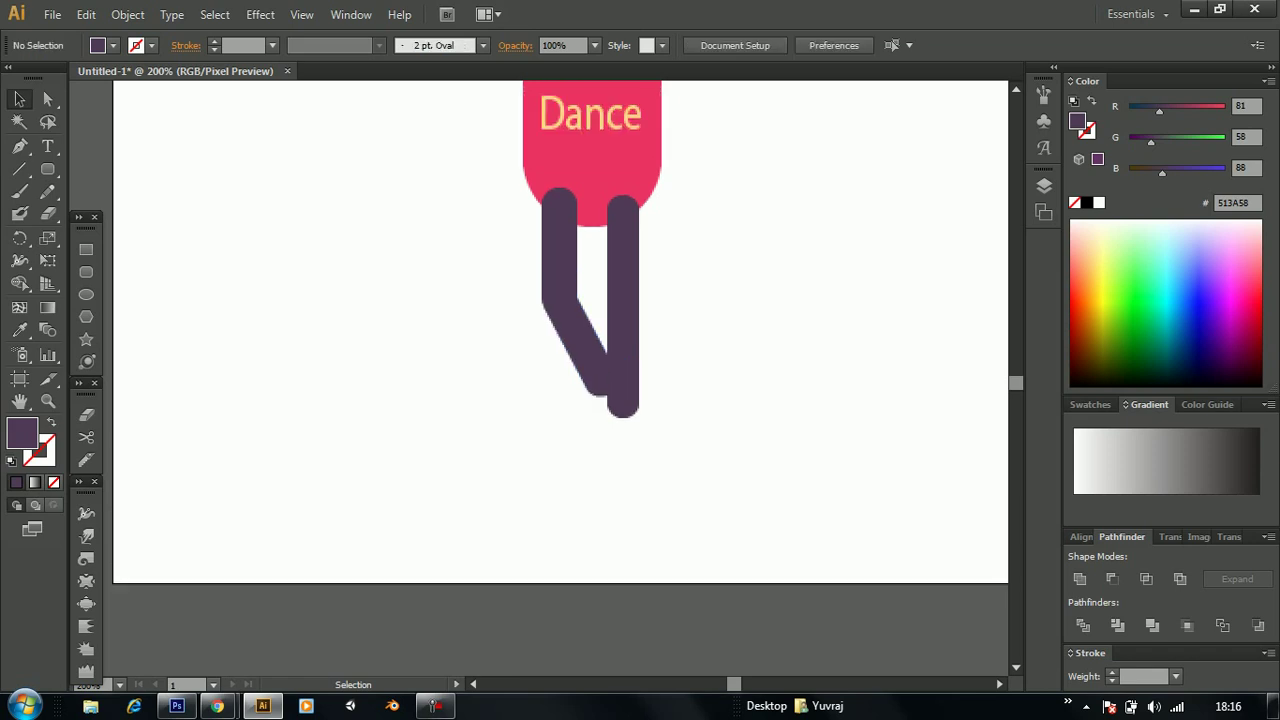
scroll(560, 378, up, 1)
scroll(560, 378, up, 1)
scroll(560, 378, up, 2)
scroll(560, 378, up, 1)
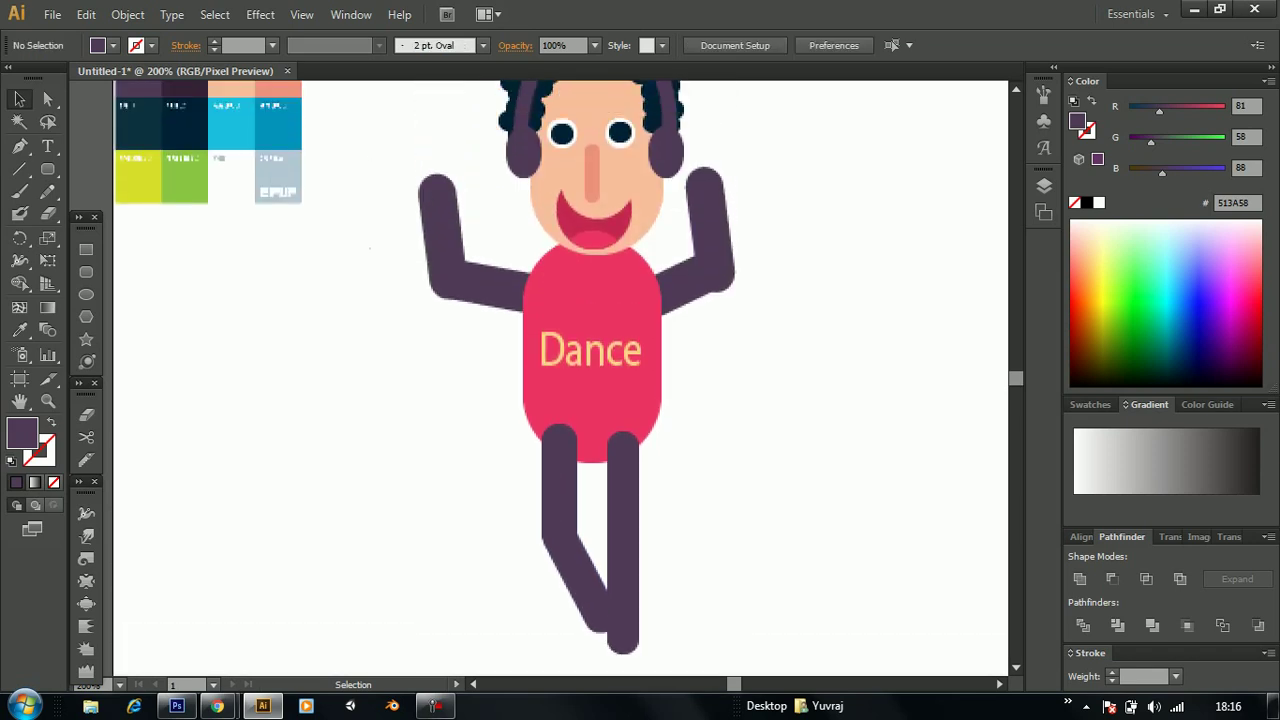
click(590, 400)
Restack the pink body so it sits behind the arms and the Dance text
right_click(592, 400)
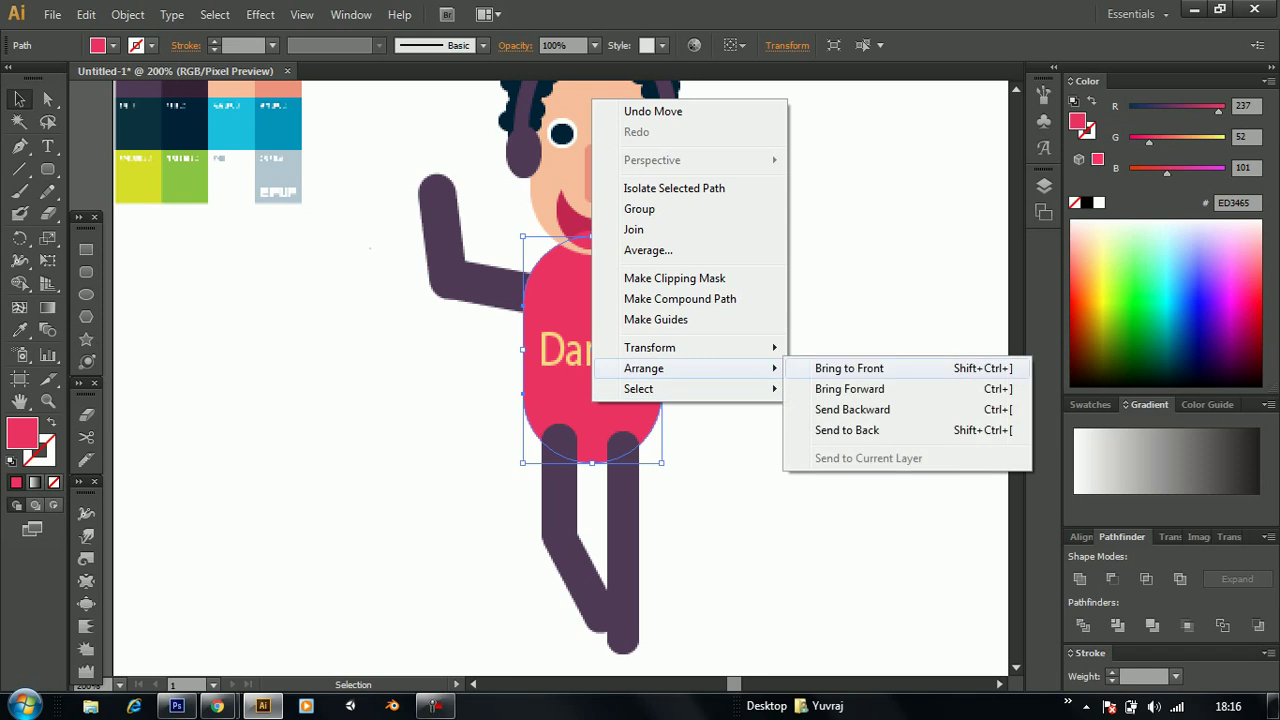
click(850, 368)
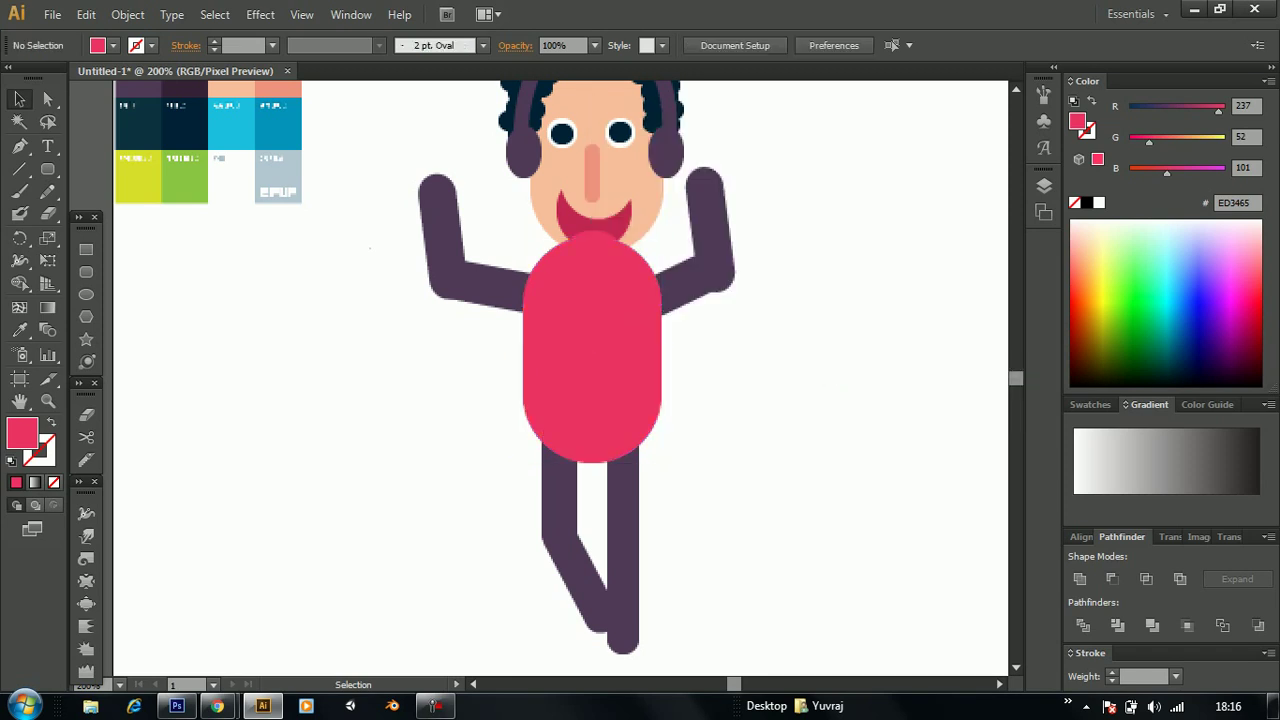
right_click(598, 398)
mouse_move(655, 370)
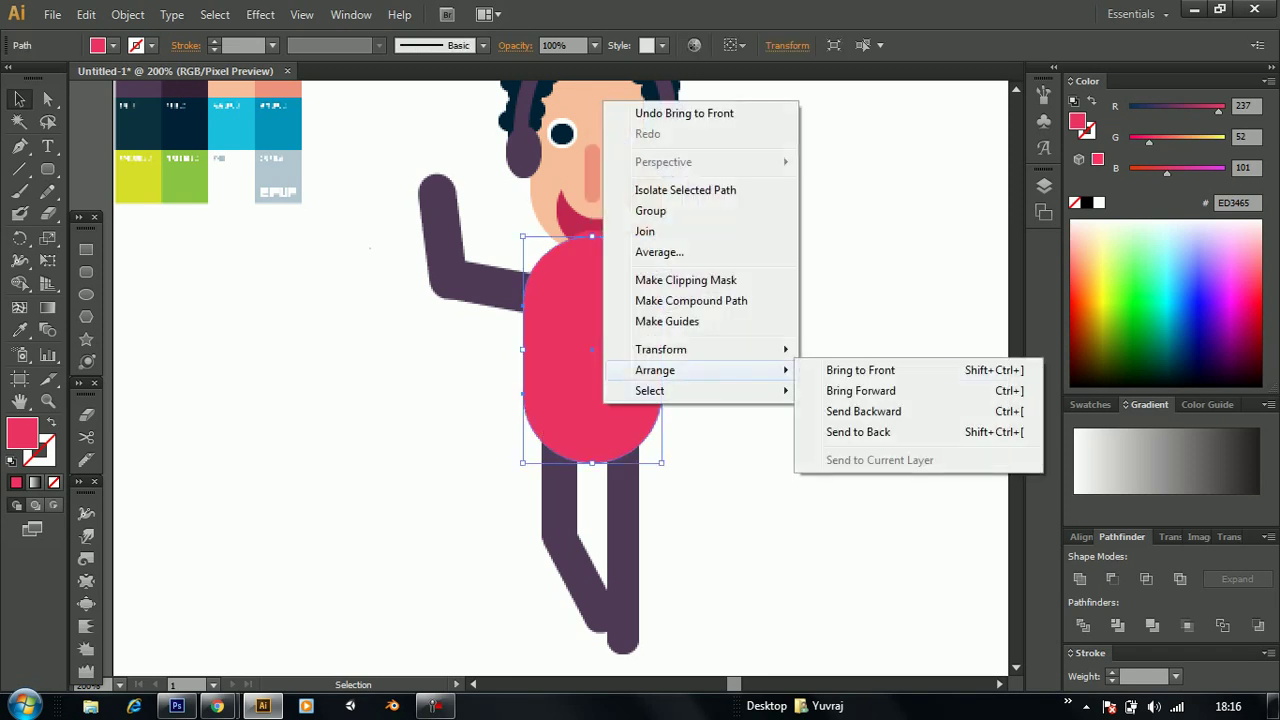
click(857, 431)
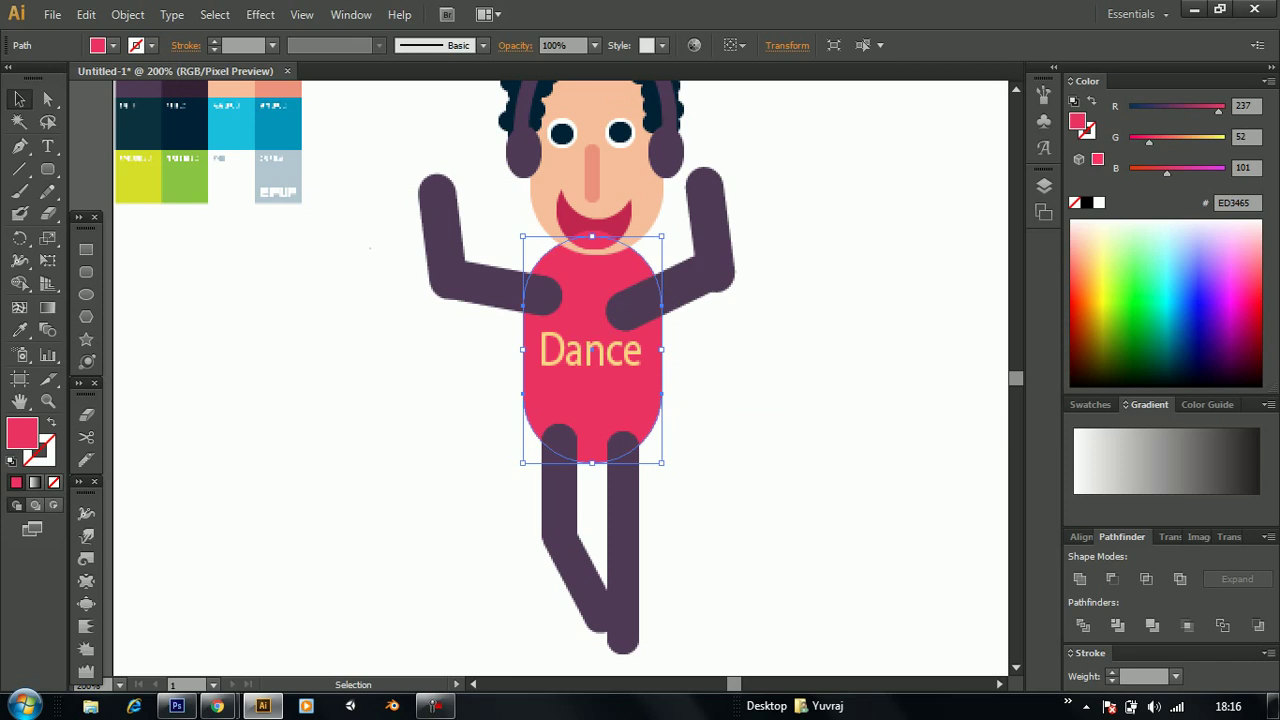
click(630, 360)
right_click(634, 364)
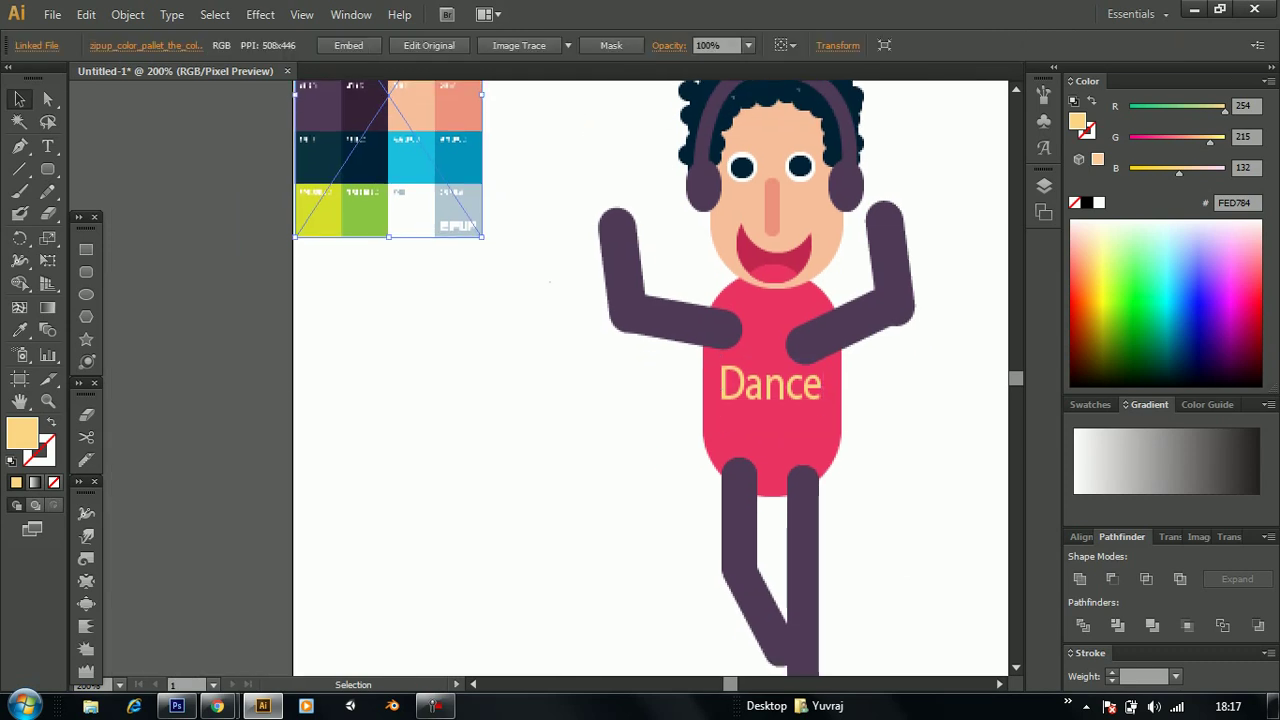
Send both the left and right legs behind the pink body
click(740, 520)
right_click(742, 520)
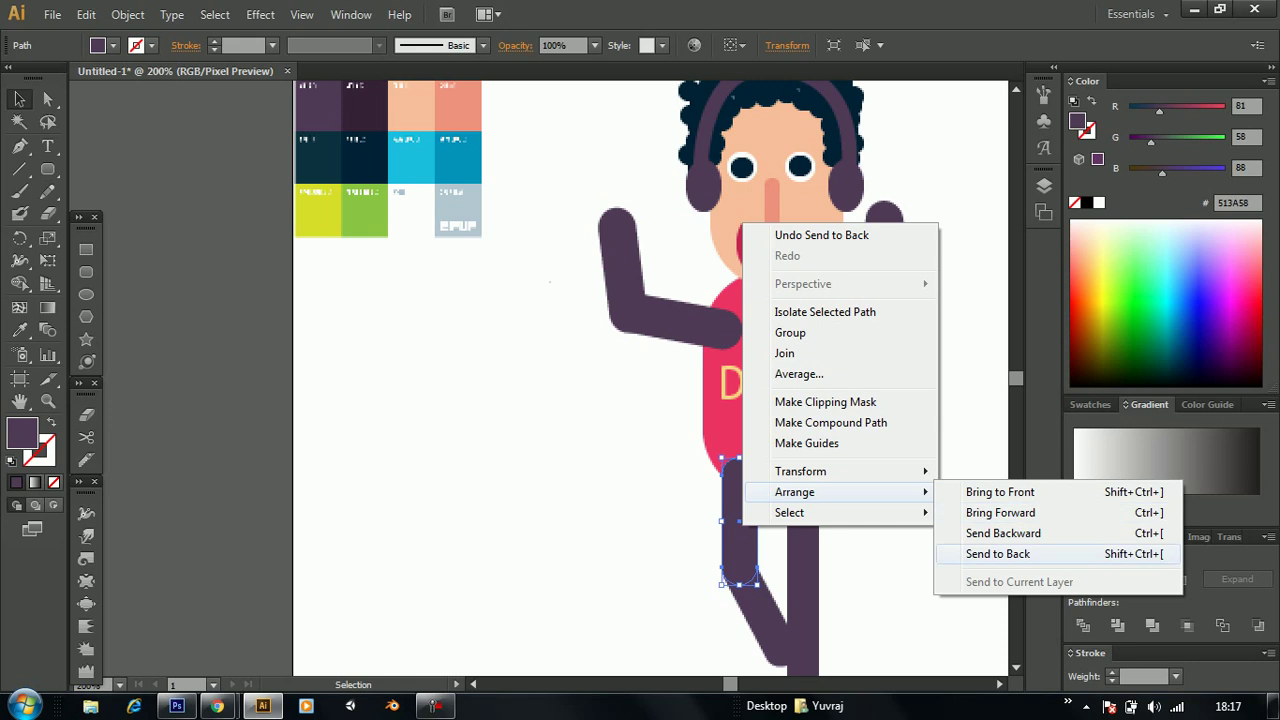
click(998, 553)
click(803, 570)
right_click(804, 528)
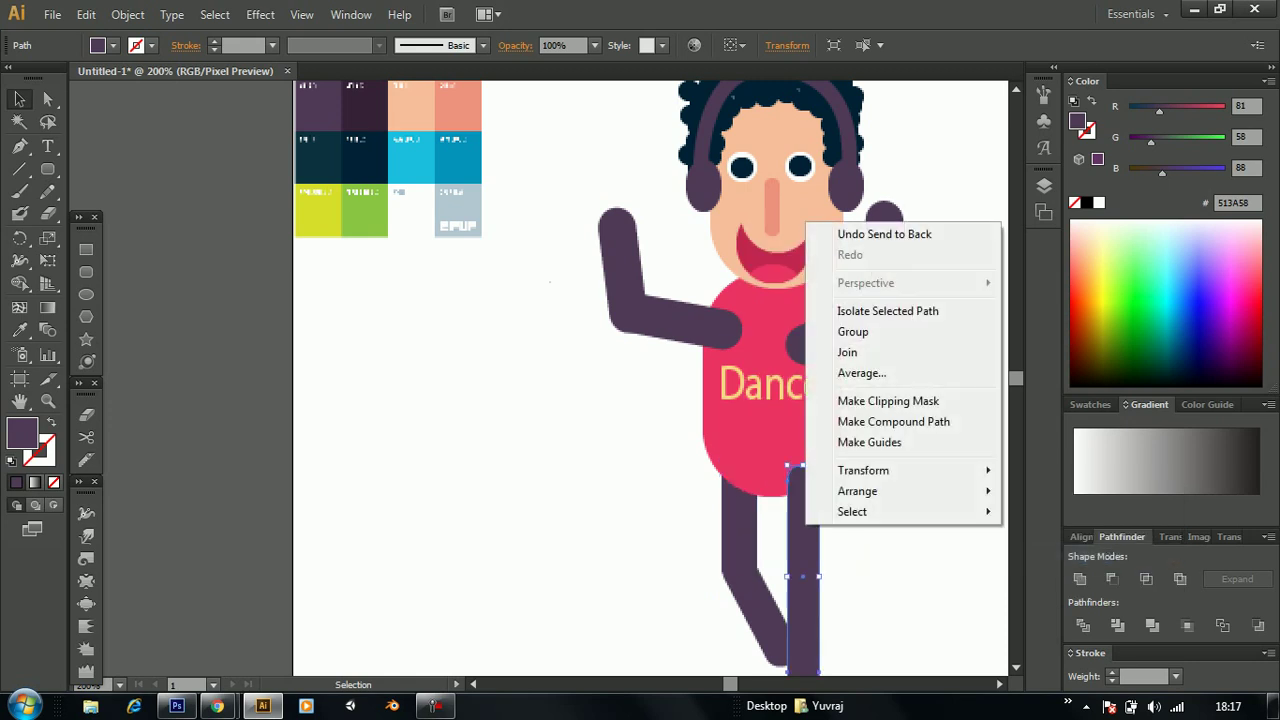
click(1060, 553)
Send both upper arms behind the pink shirt
click(700, 325)
right_click(707, 337)
mouse_move(760, 604)
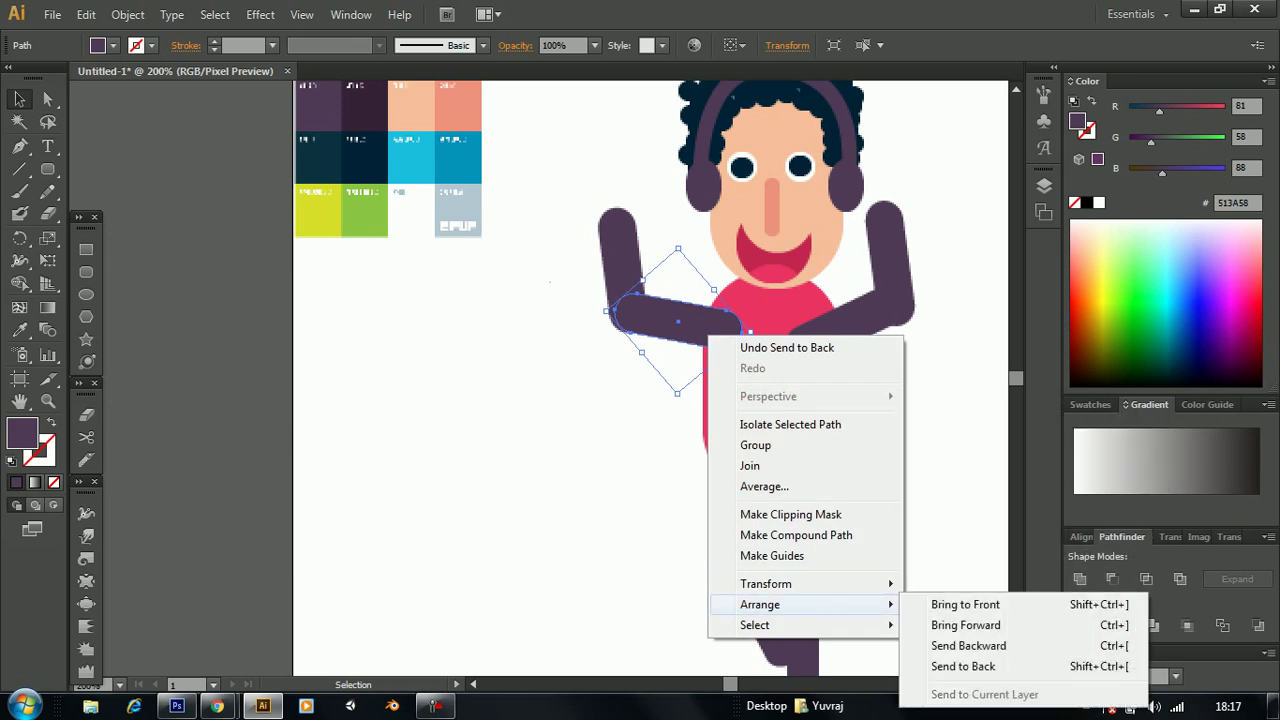
click(965, 663)
click(850, 322)
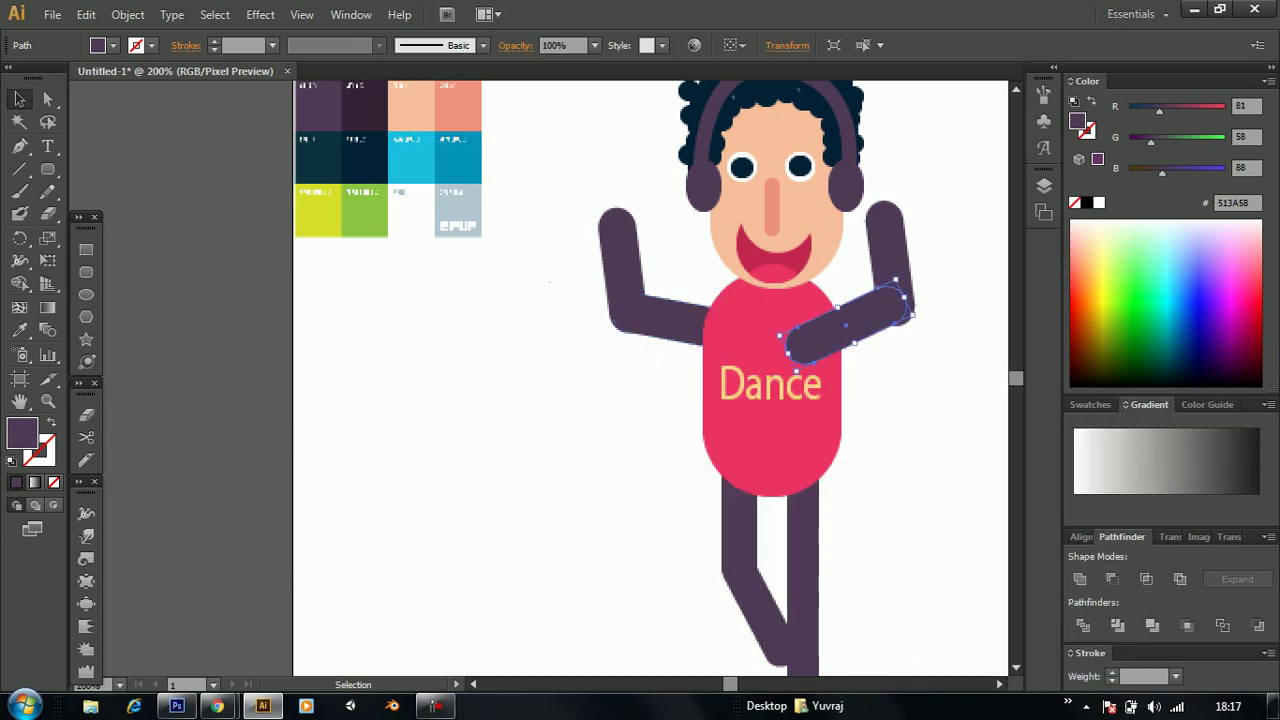
right_click(855, 317)
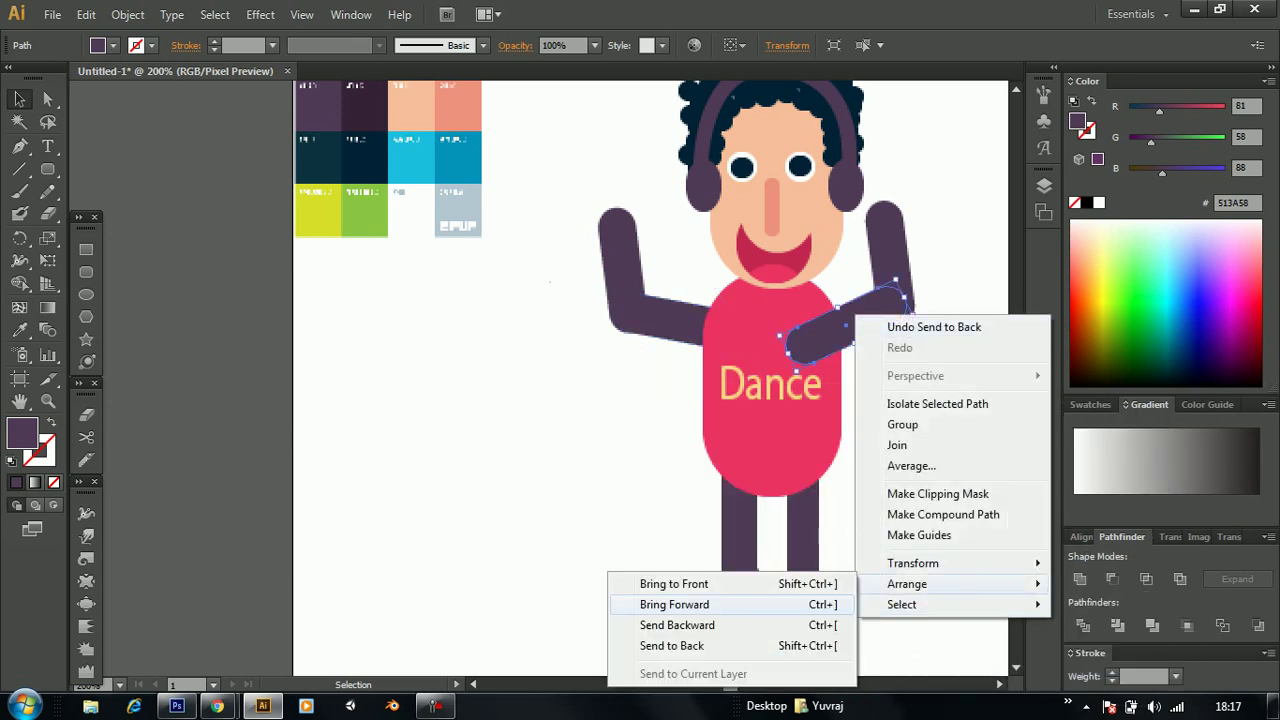
click(700, 645)
click(740, 530)
scroll(650, 350, up, 1)
click(620, 310)
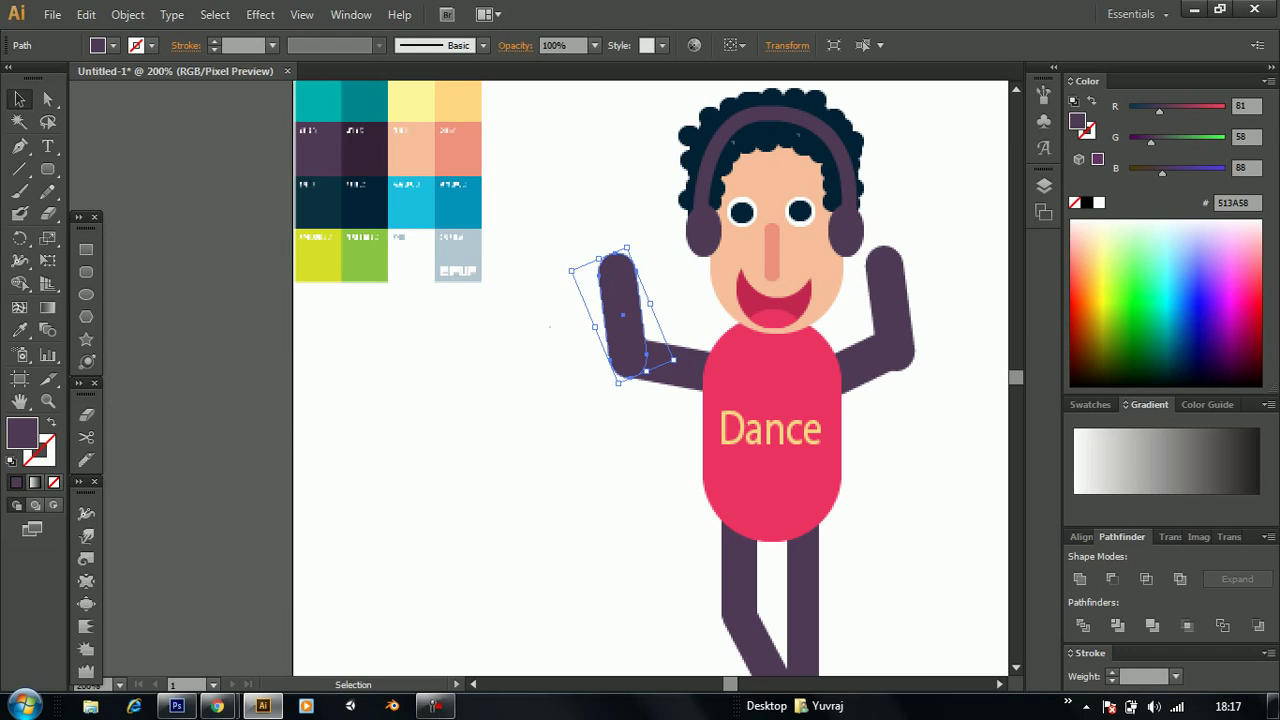
Recolour the raised left arm piece with the peach face colour using the Eyedropper
click(660, 365)
click(875, 362)
scroll(750, 380, down, 1)
scroll(750, 380, up, 1)
click(620, 310)
click(19, 330)
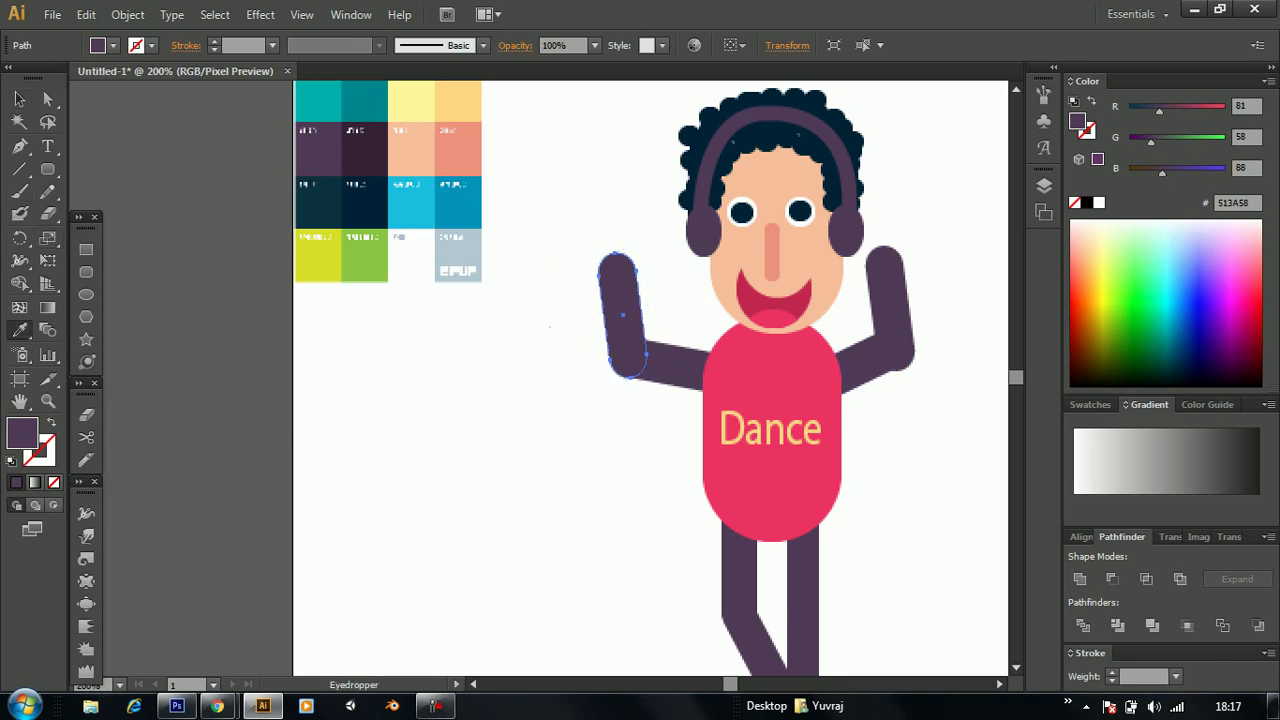
scroll(650, 380, up, 2)
click(410, 218)
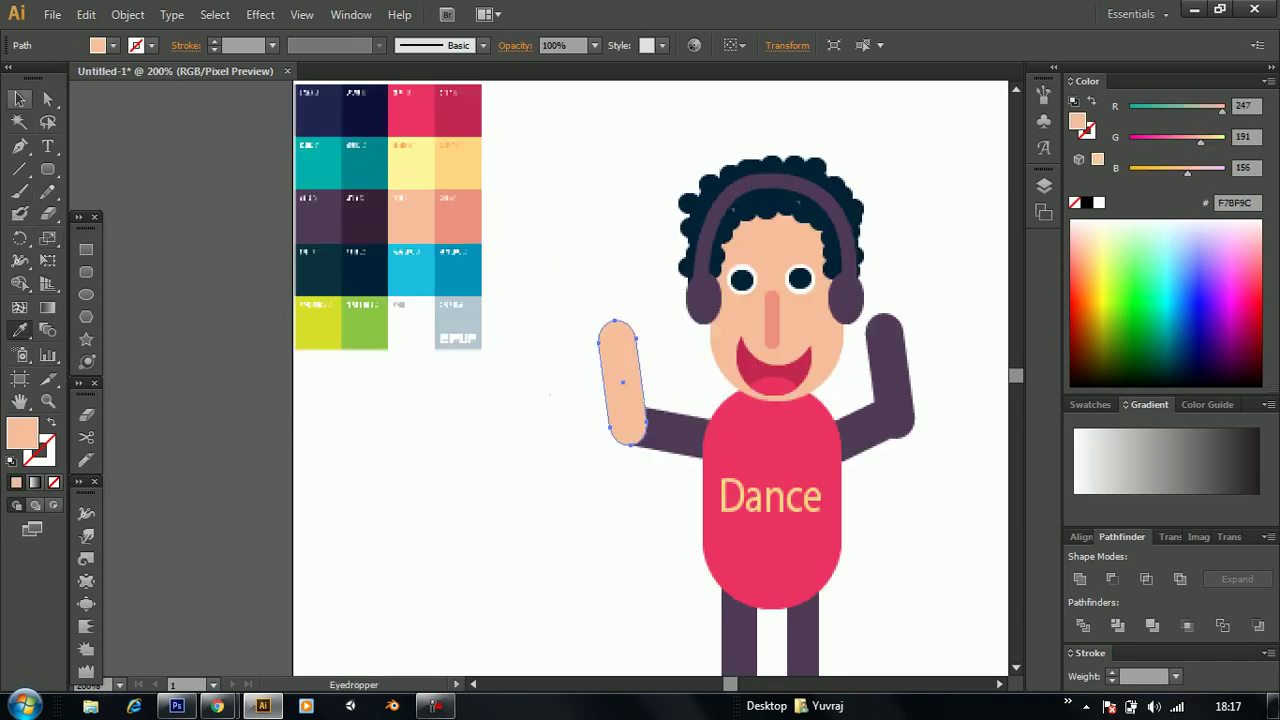
click(19, 98)
key(ctrl+shift+a)
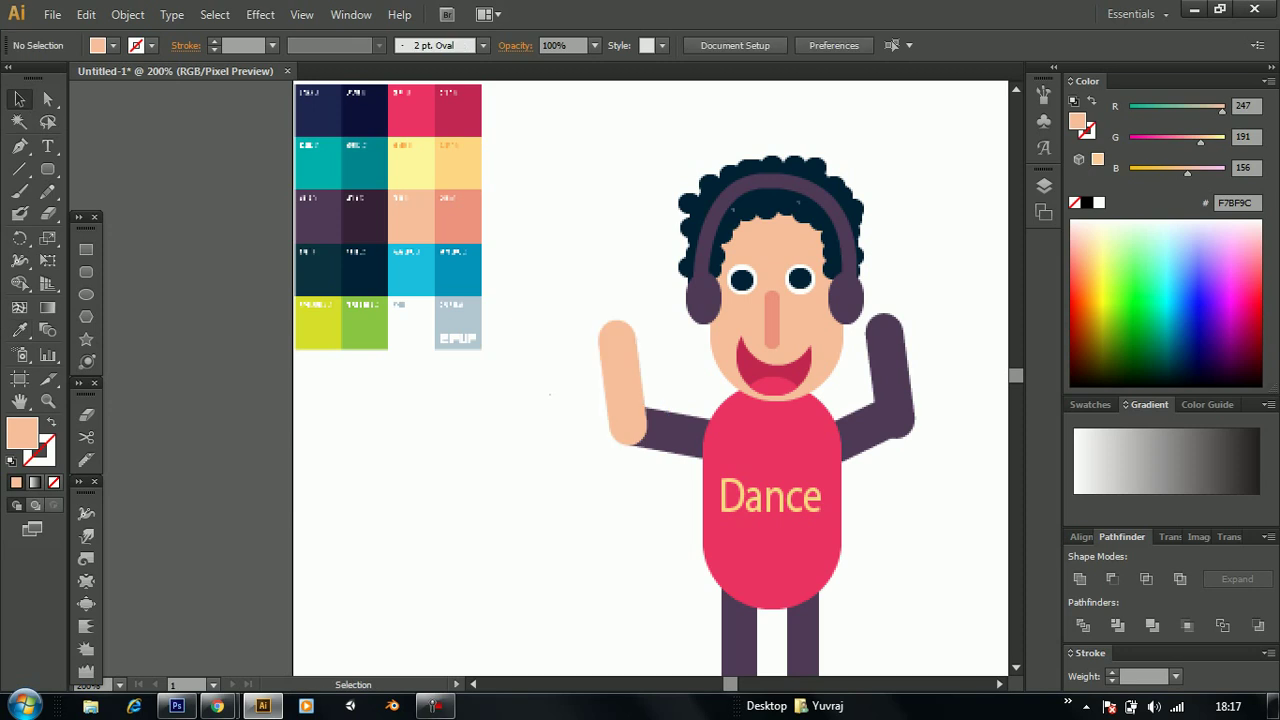
Recolour the raised right arm piece to the same peach F7BF9C skin tone
click(889, 375)
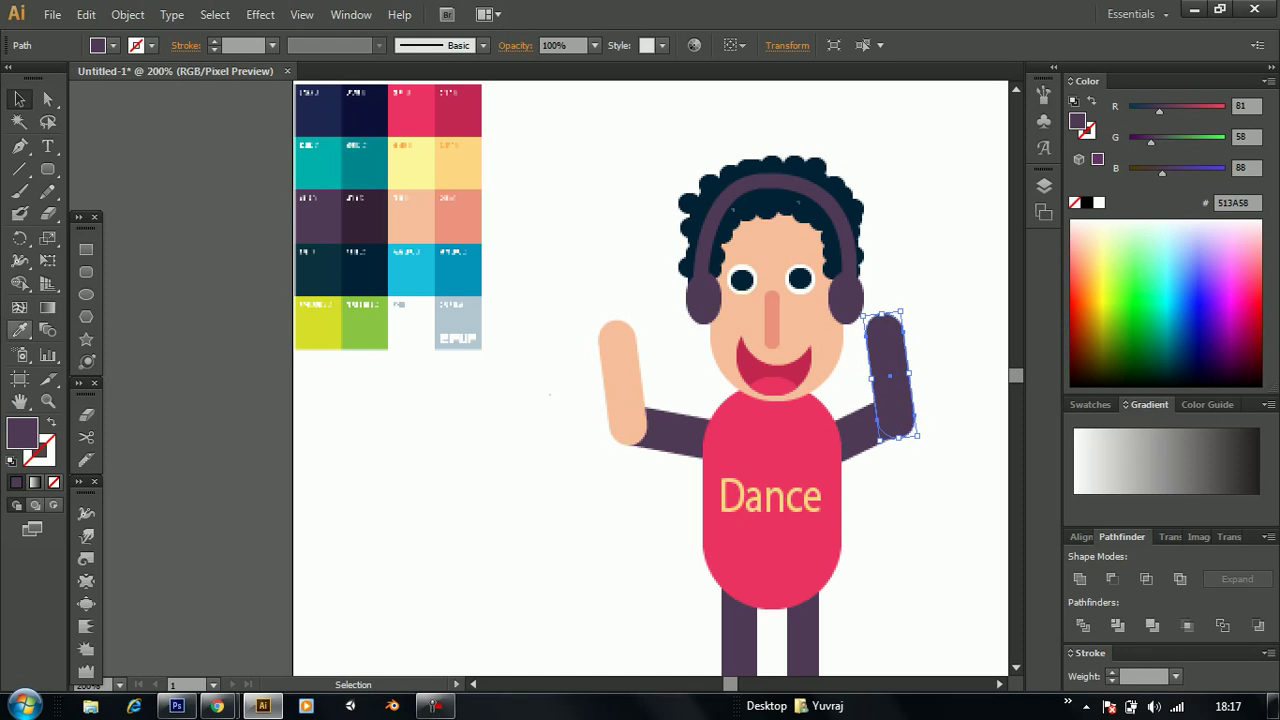
click(19, 330)
click(458, 216)
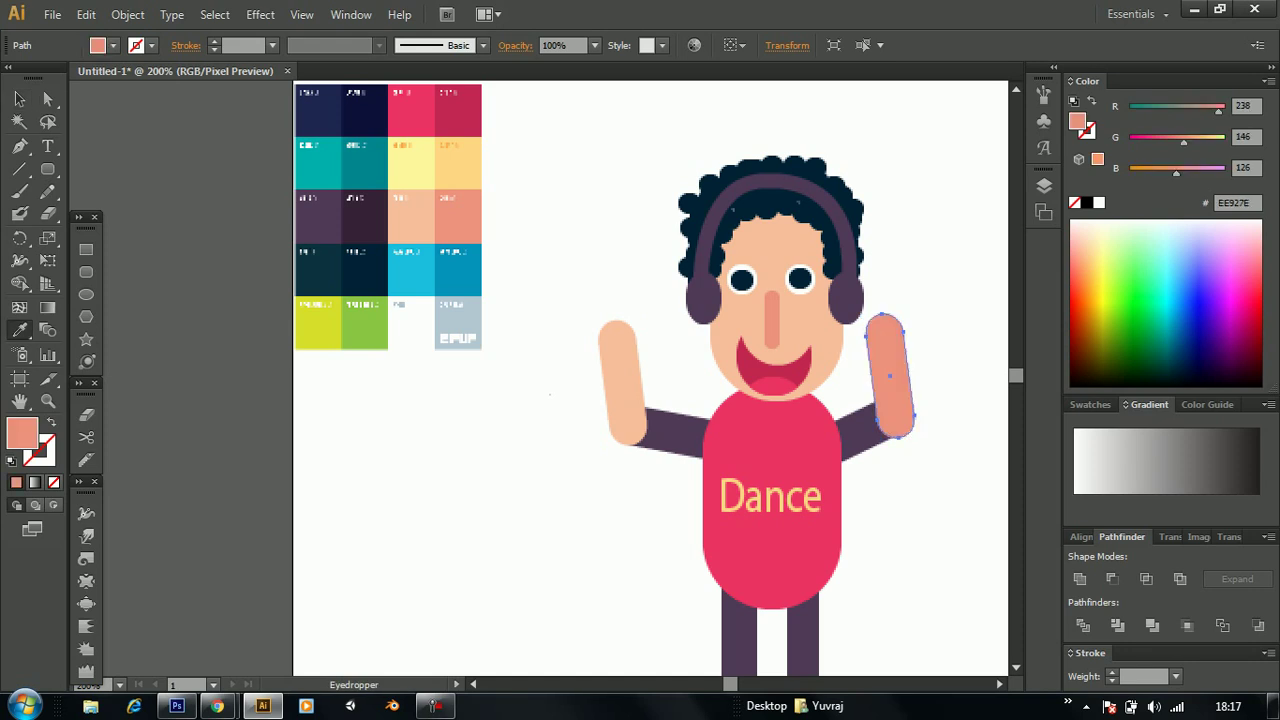
click(411, 216)
click(19, 99)
click(550, 520)
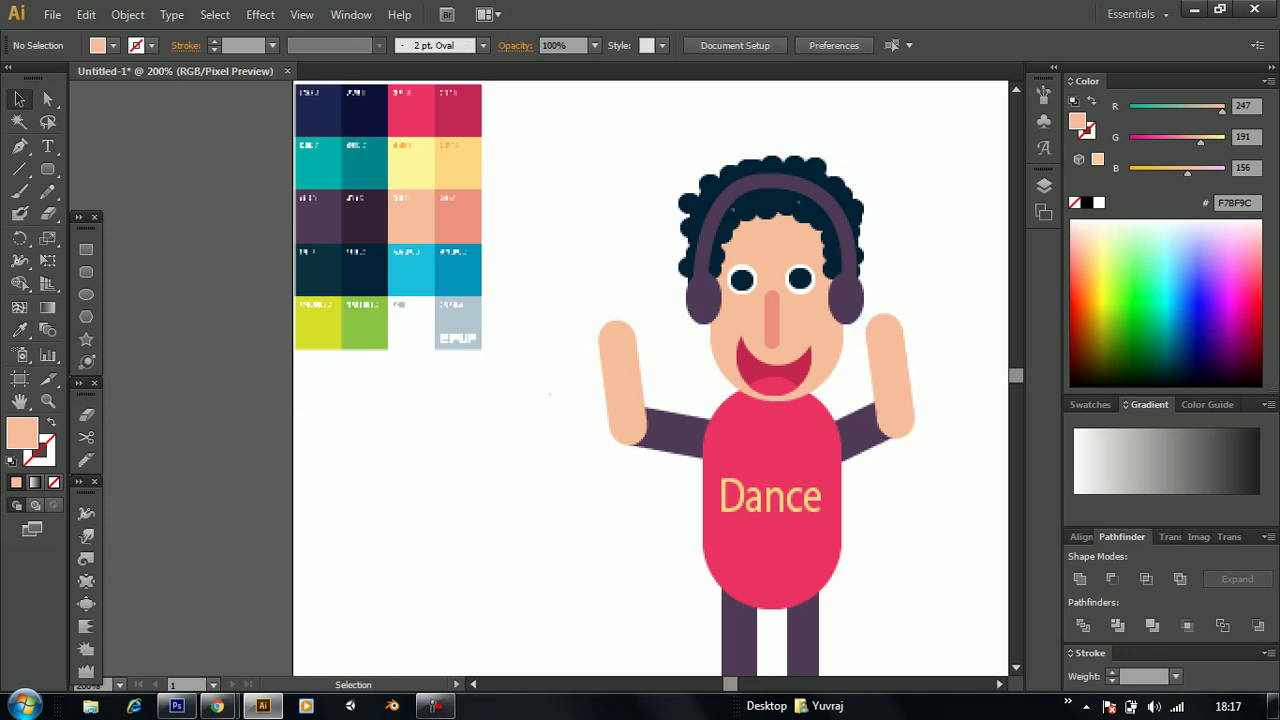
scroll(650, 378, down, 4)
scroll(650, 378, up, 2)
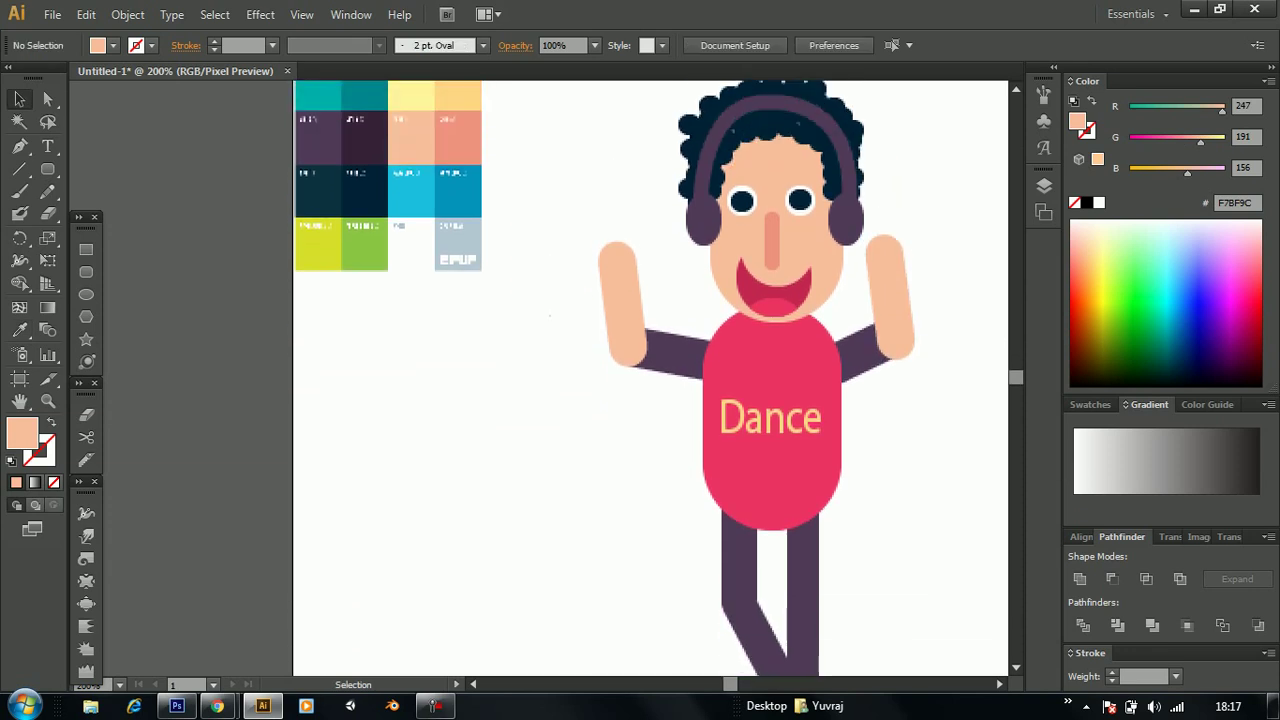
scroll(650, 378, down, 2)
scroll(650, 378, down, 2)
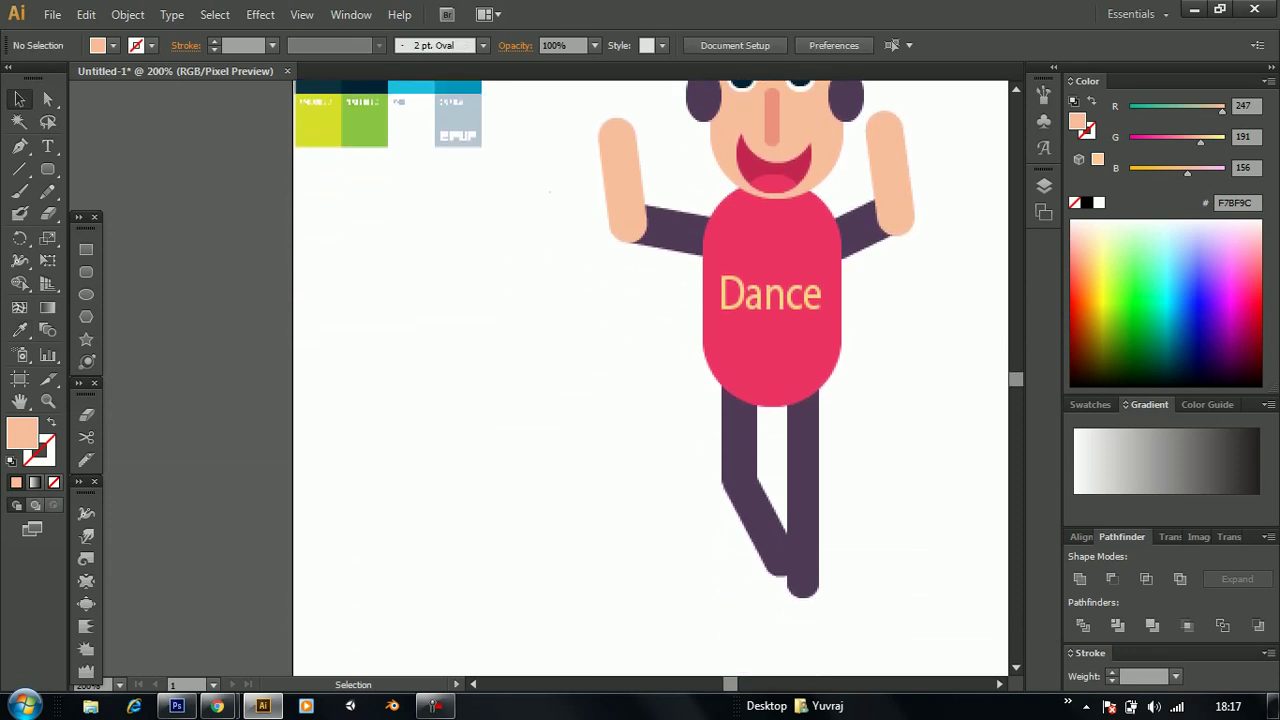
scroll(650, 378, up, 2)
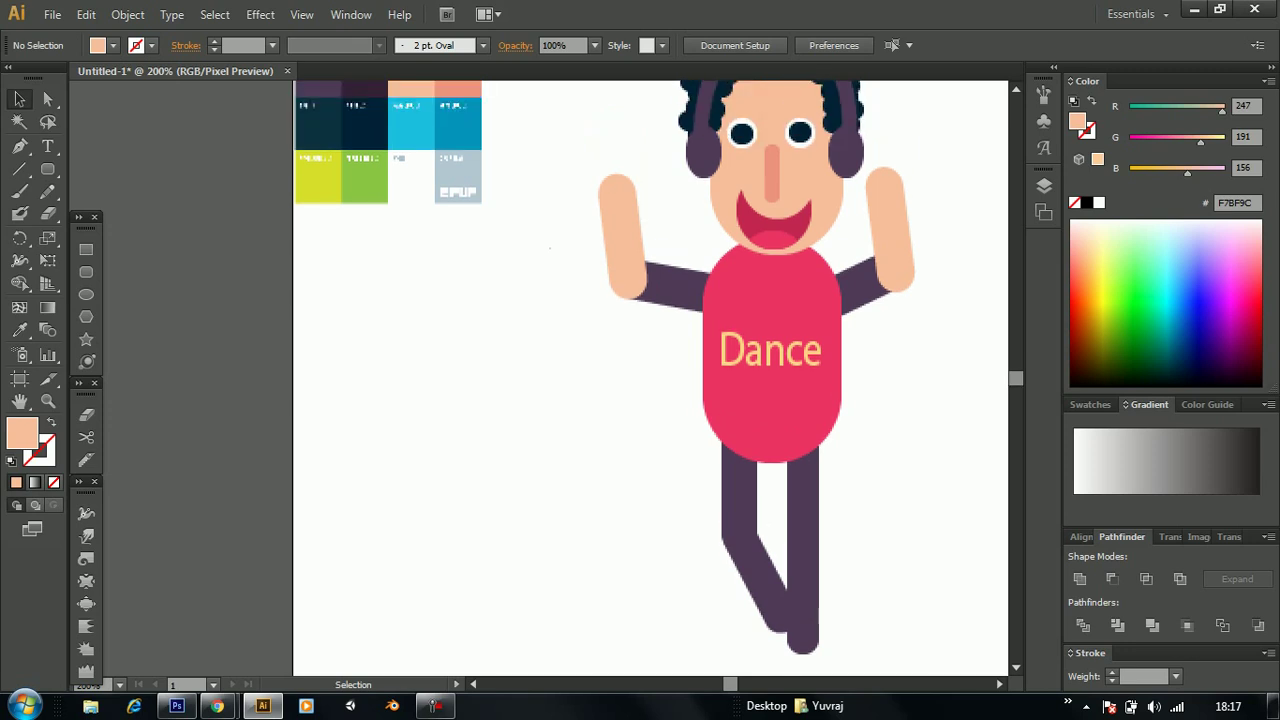
click(119, 684)
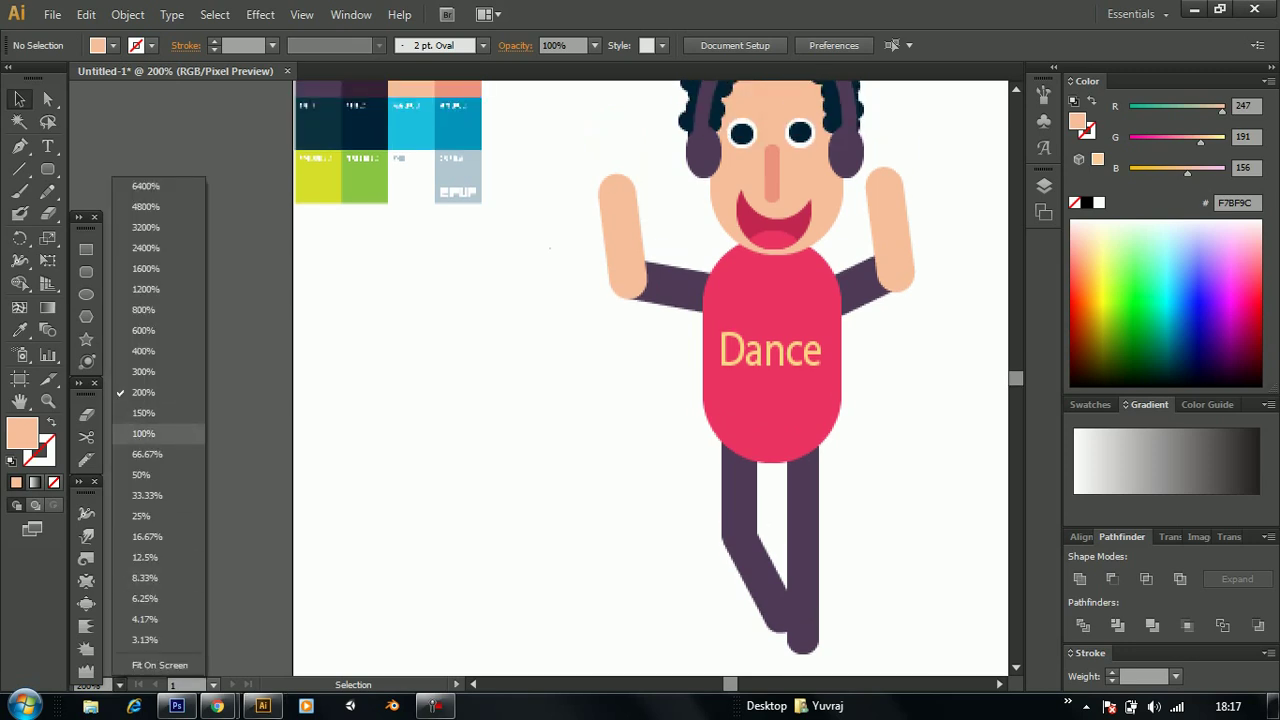
Zoom to 100% and drag the whole marquee-selected character toward the artboard's right
click(150, 435)
scroll(650, 378, up, 2)
scroll(650, 378, down, 1)
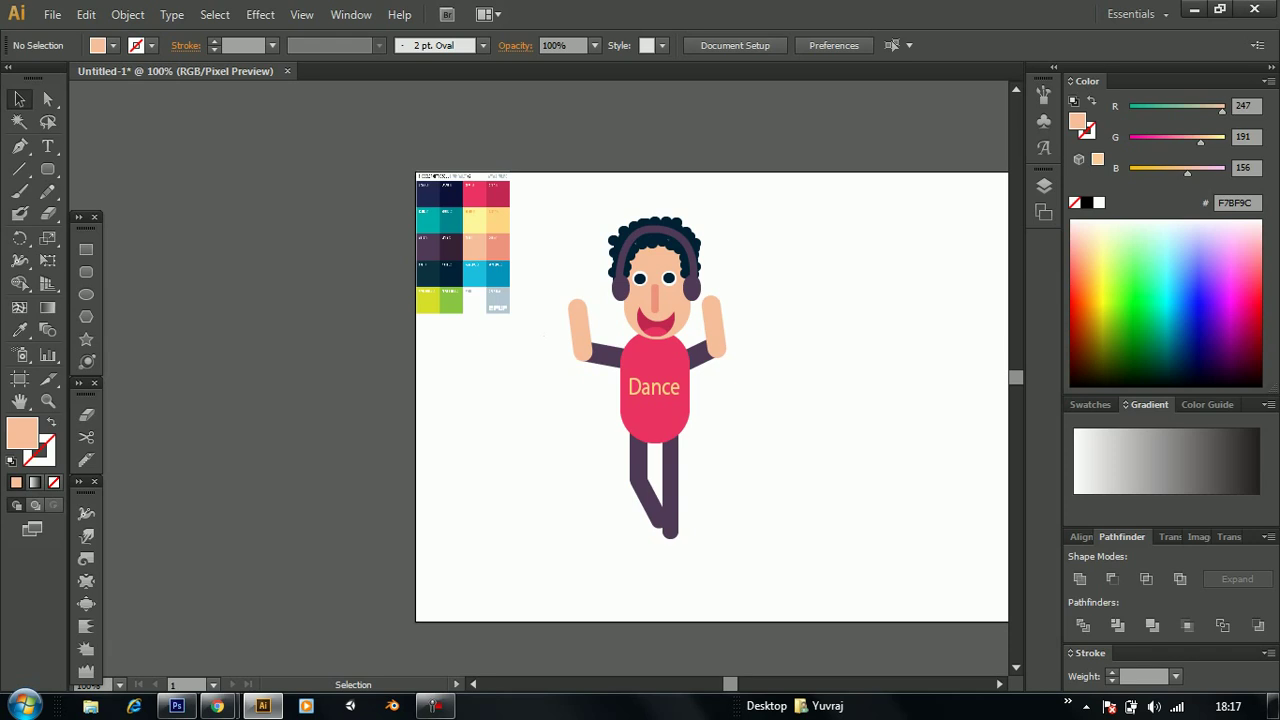
drag(568, 213, 746, 550)
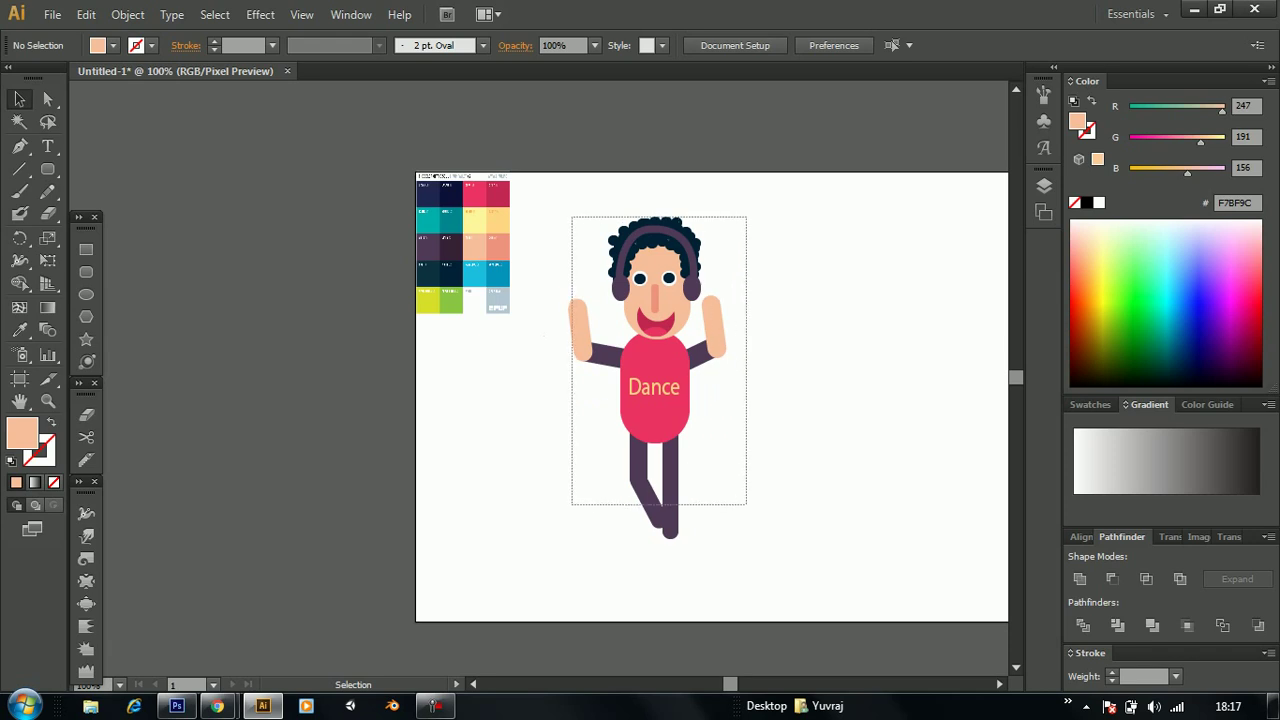
drag(654, 400, 670, 414)
key(ctrl+shift+a)
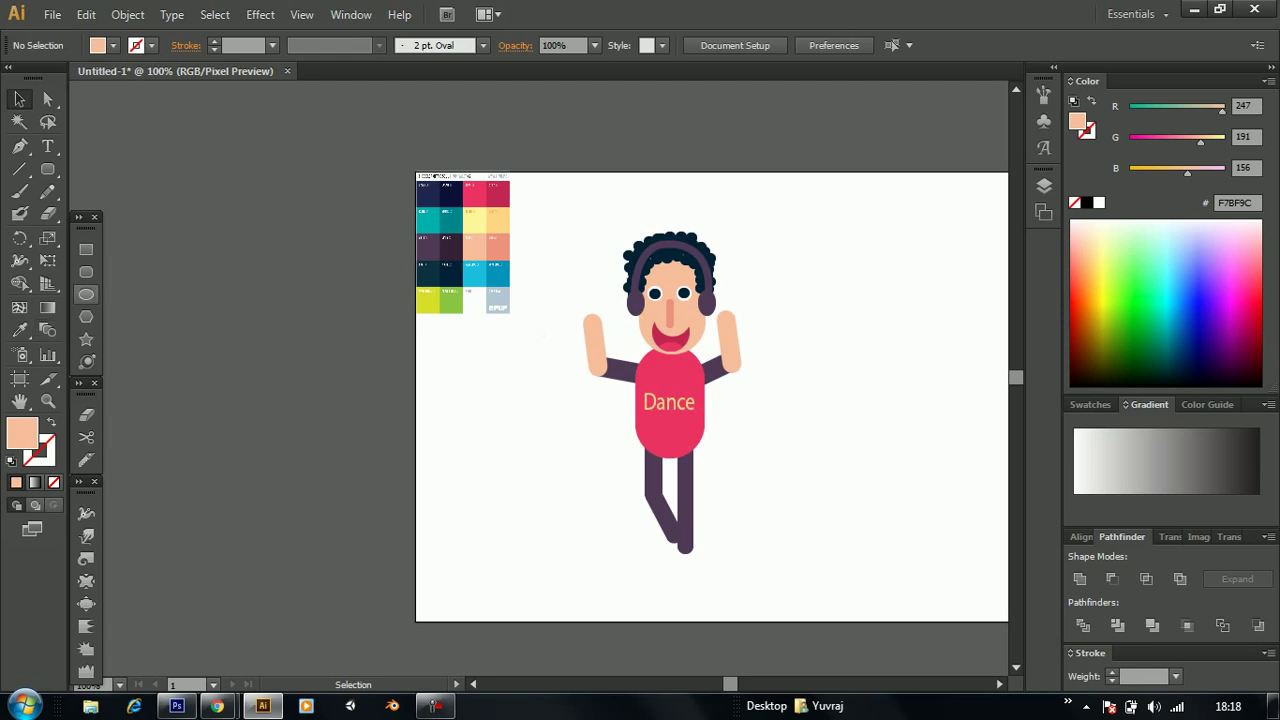
drag(580, 227, 778, 552)
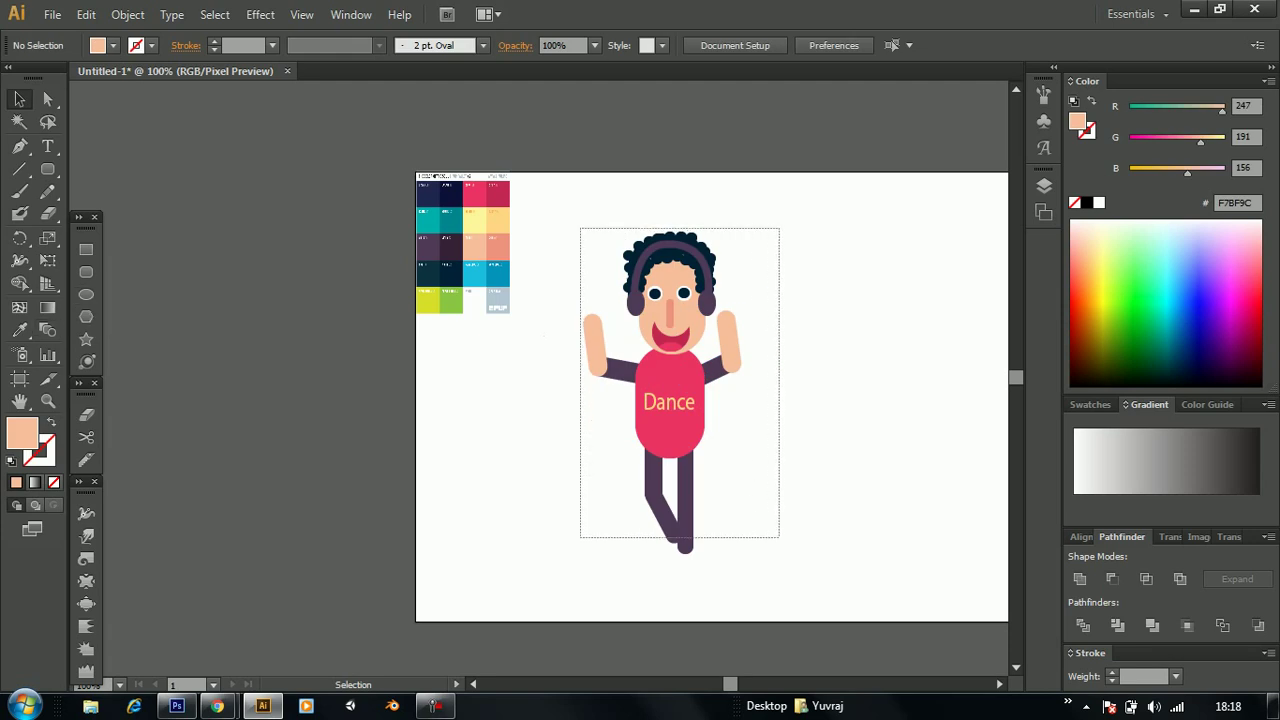
mouse_move(662, 400)
mouse_down()
mouse_move(871, 398)
mouse_move(832, 395)
mouse_up()
key(ctrl+shift+a)
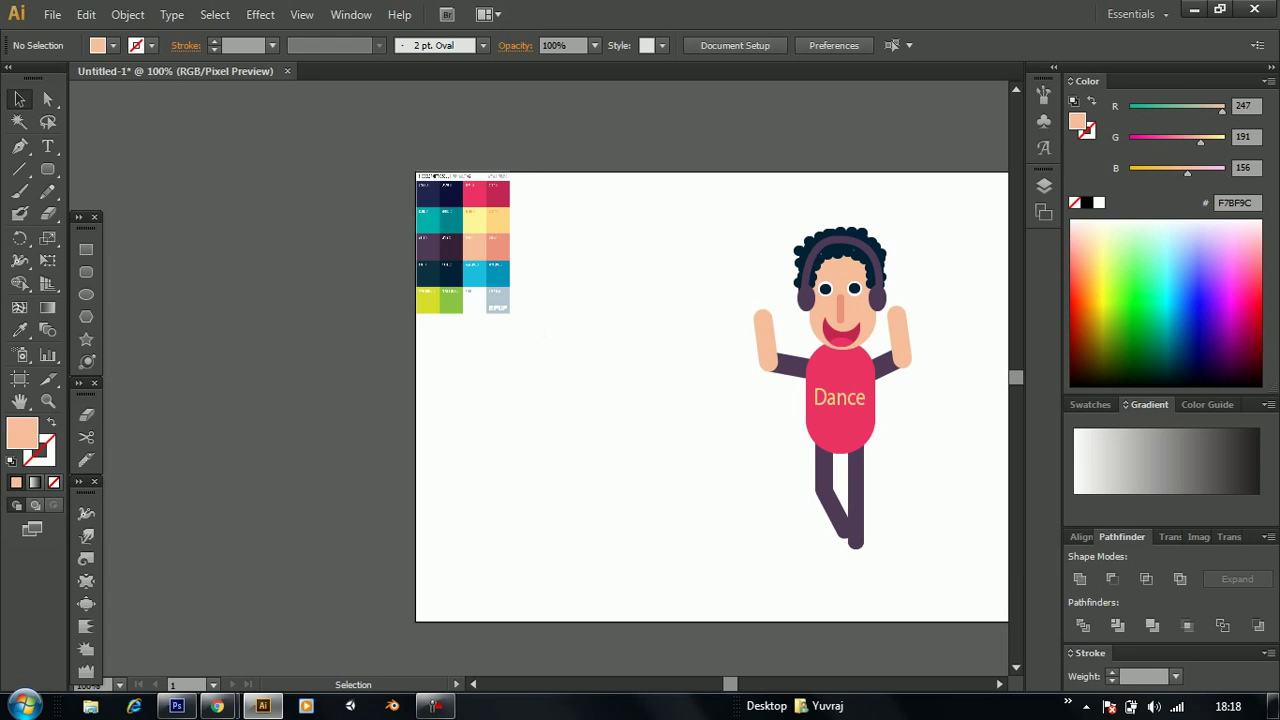
Draw a flat ellipse under the character's feet and send it to the back
click(86, 294)
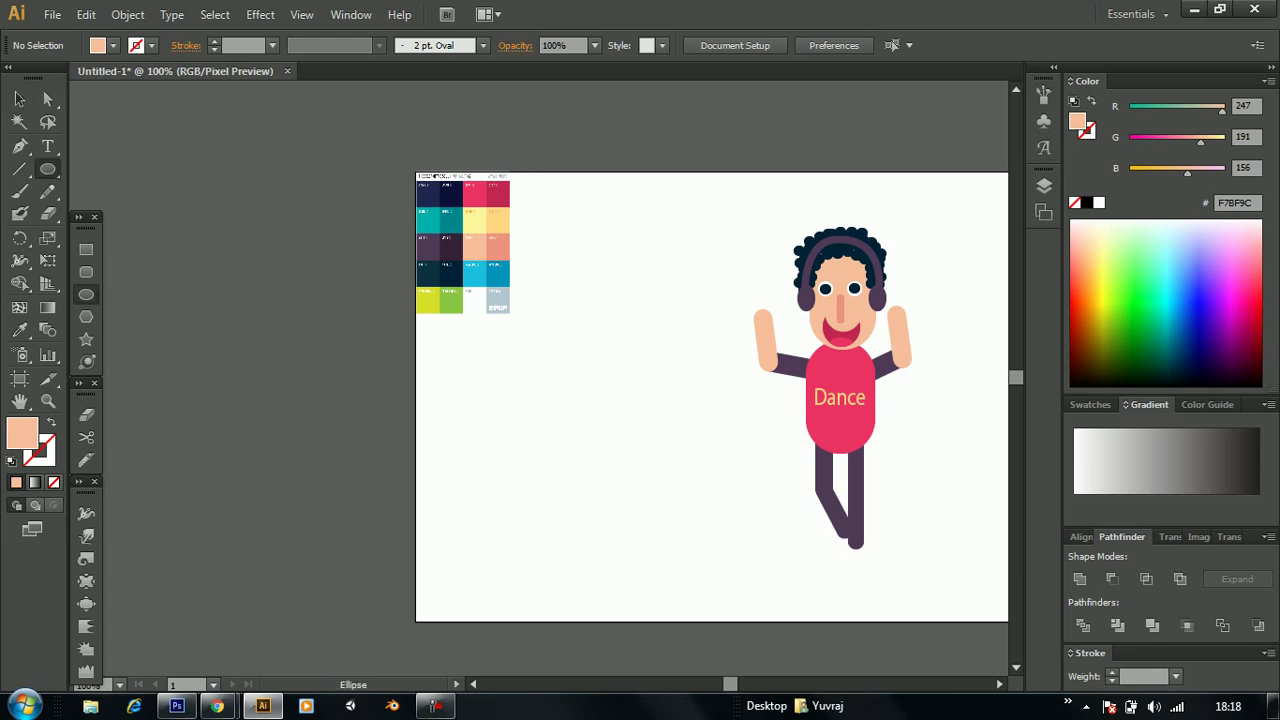
drag(768, 526, 914, 561)
key(v)
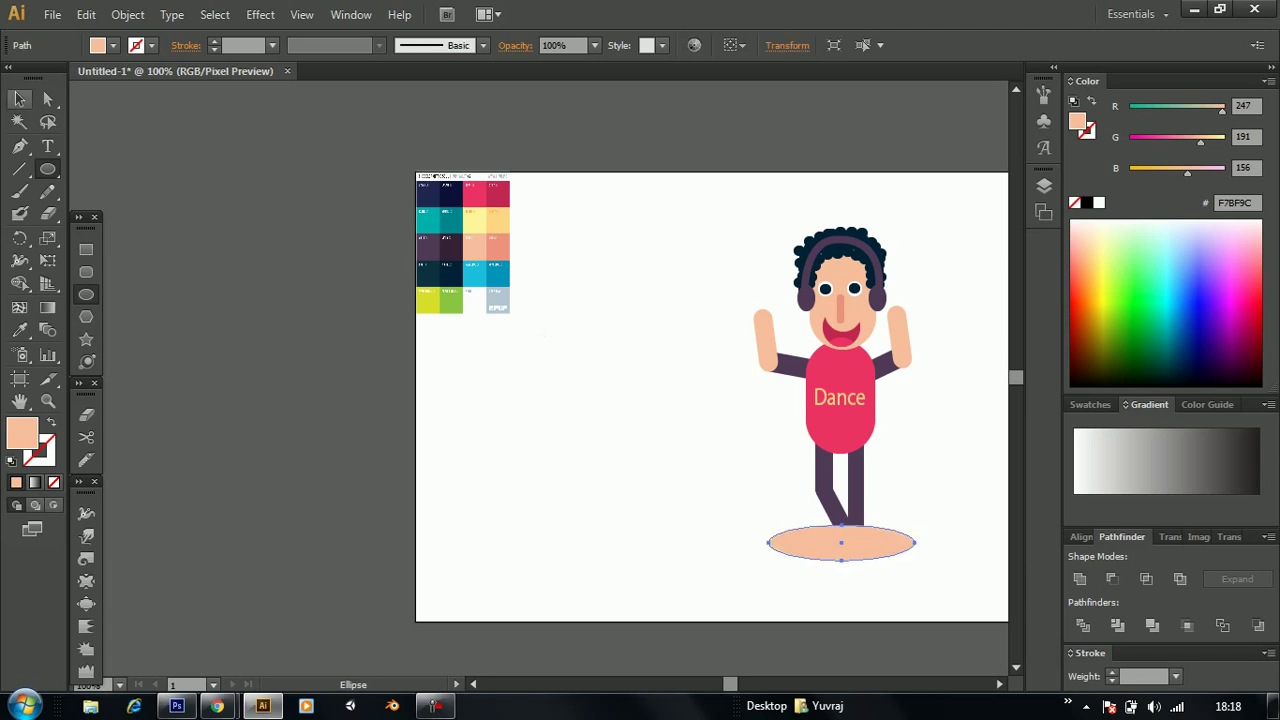
right_click(801, 243)
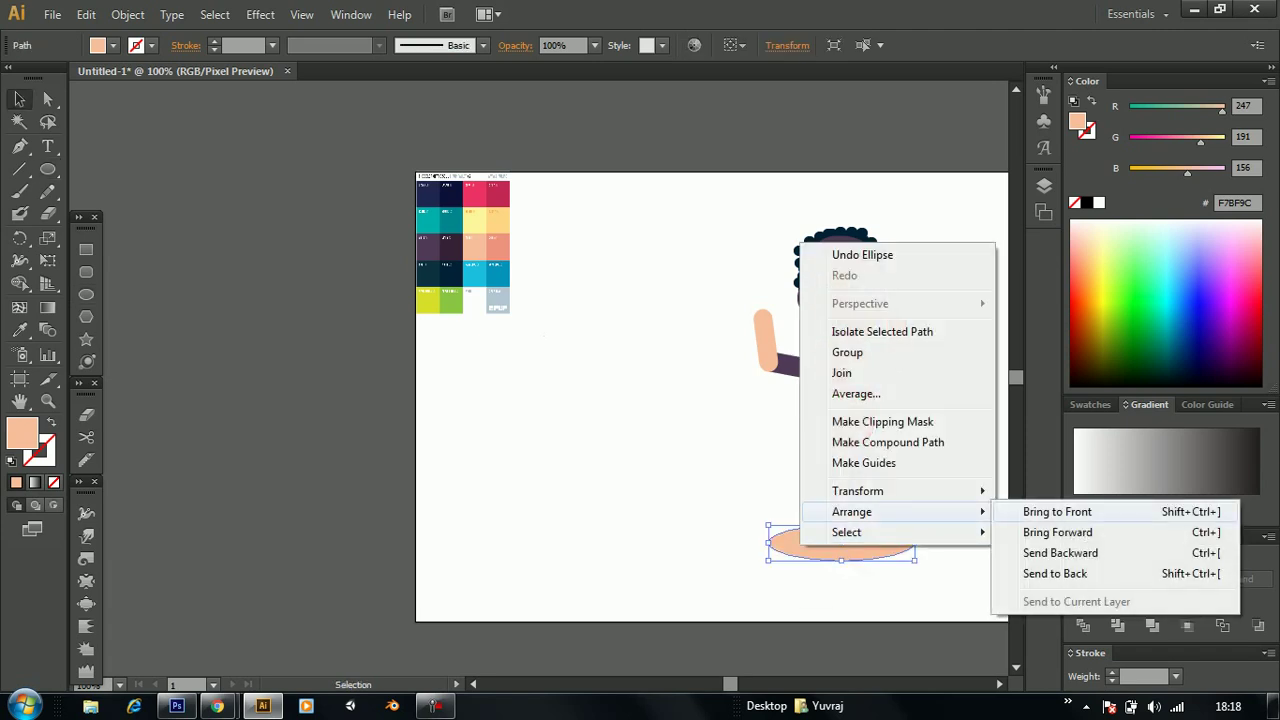
click(1056, 573)
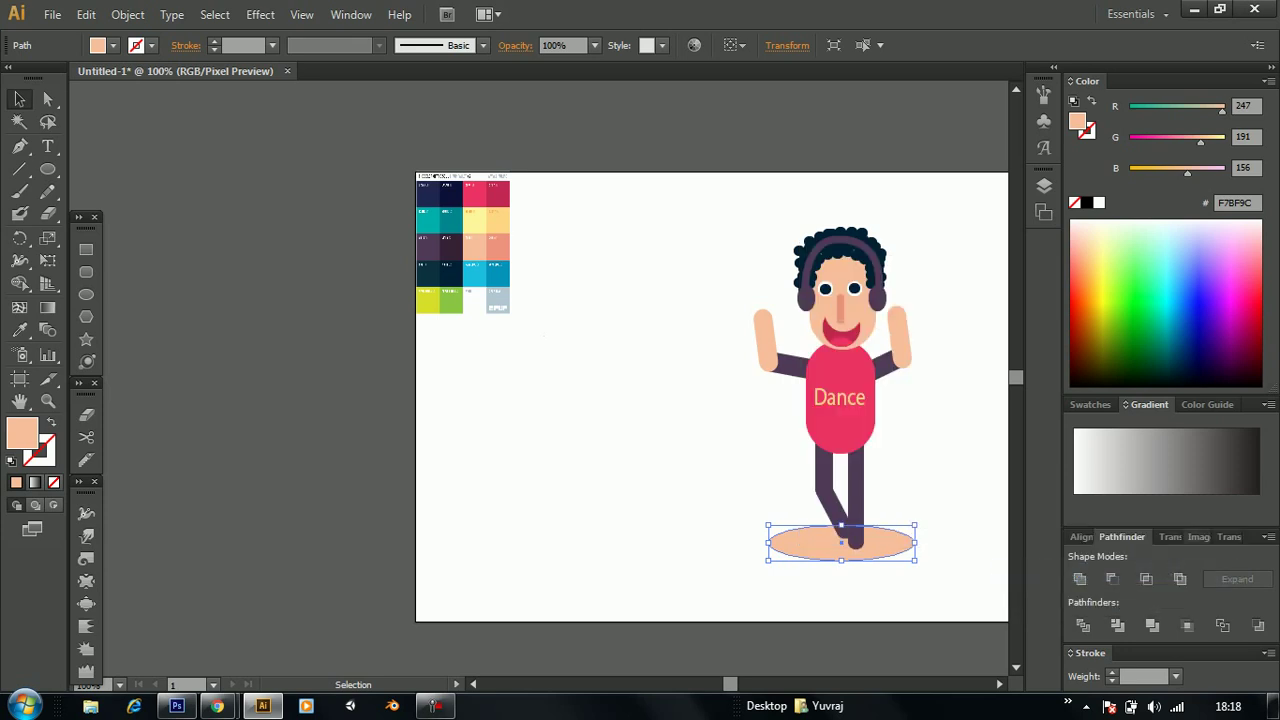
Fill the ellipse with the cyan 1BBEDE swatch and set its opacity to 30%
click(1165, 537)
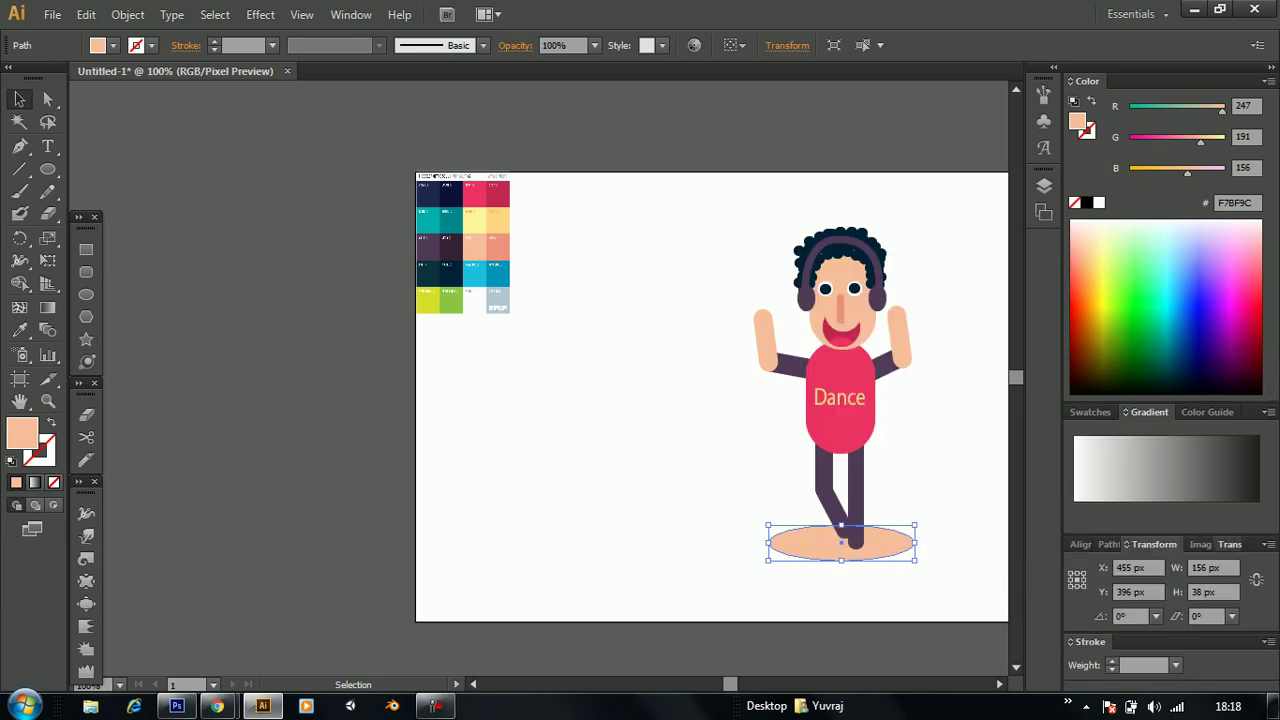
click(1229, 544)
click(1266, 559)
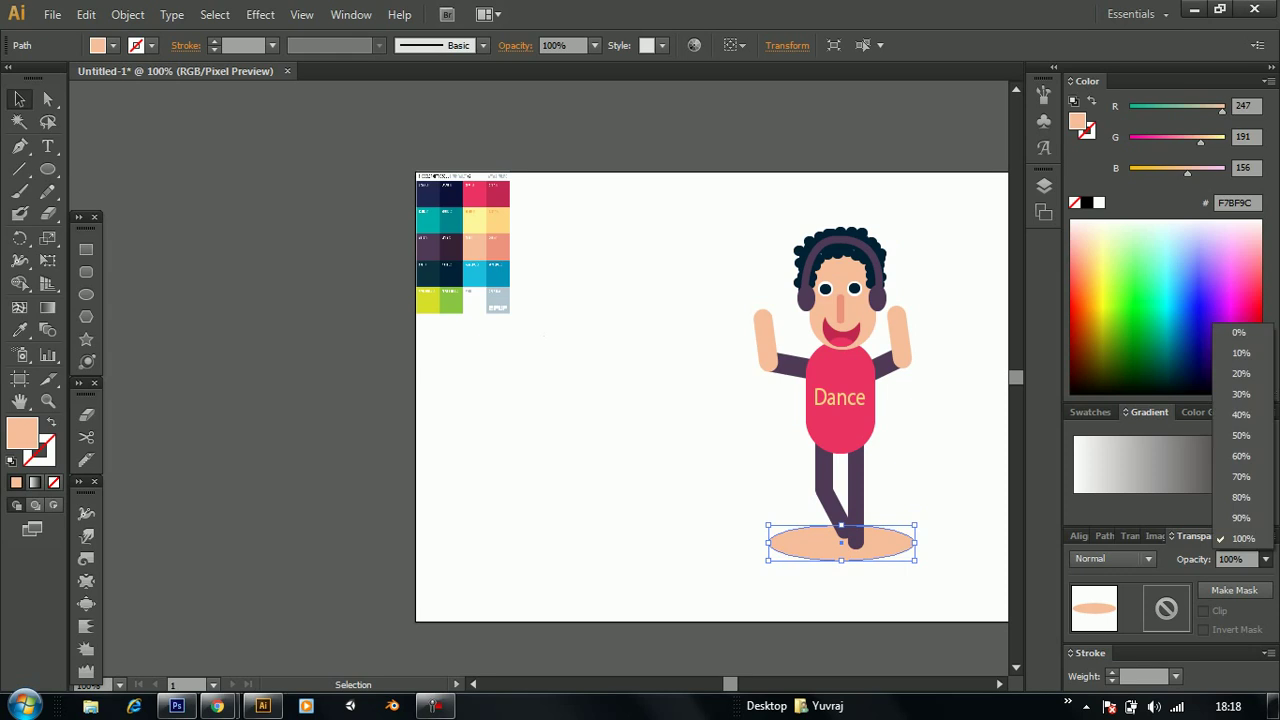
click(1240, 456)
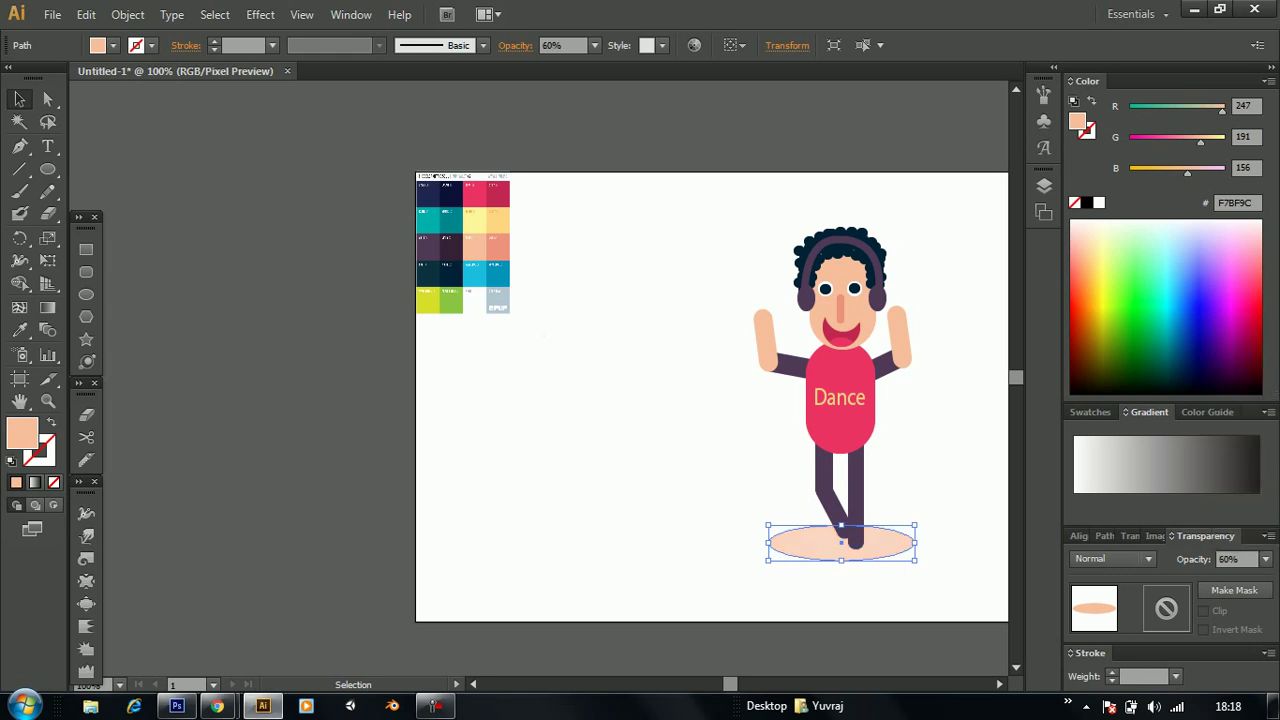
click(20, 330)
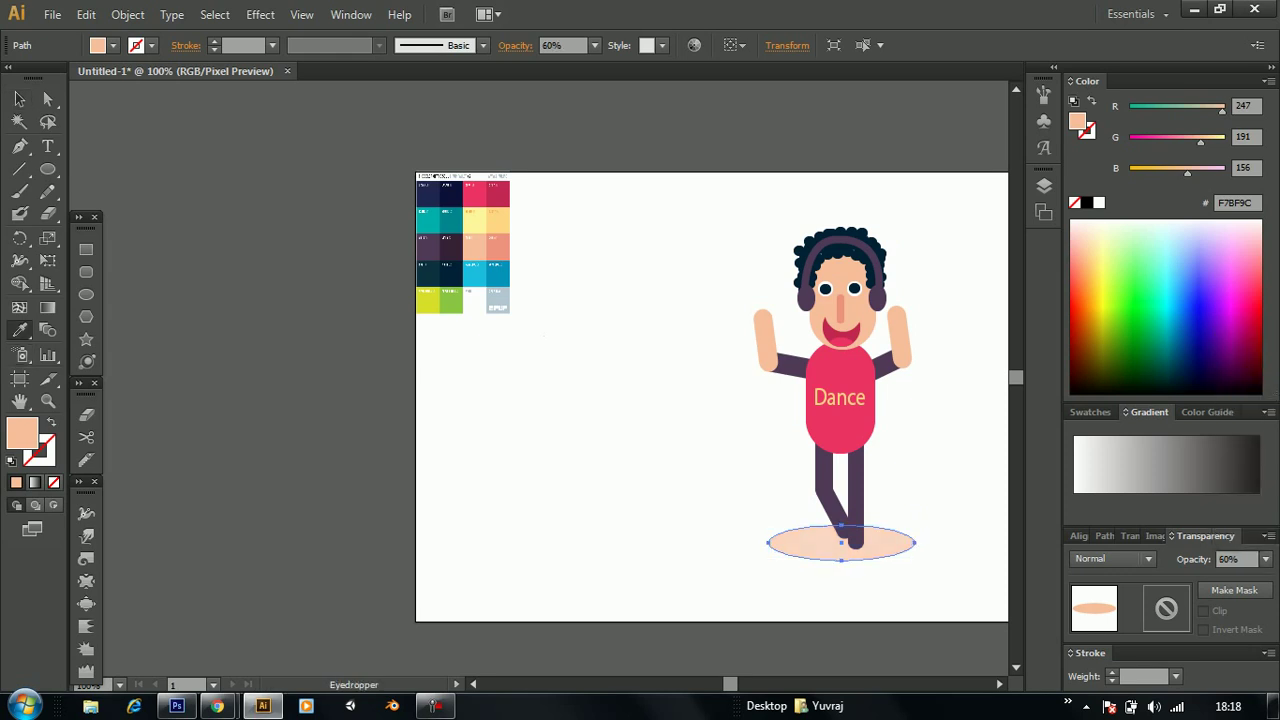
click(487, 272)
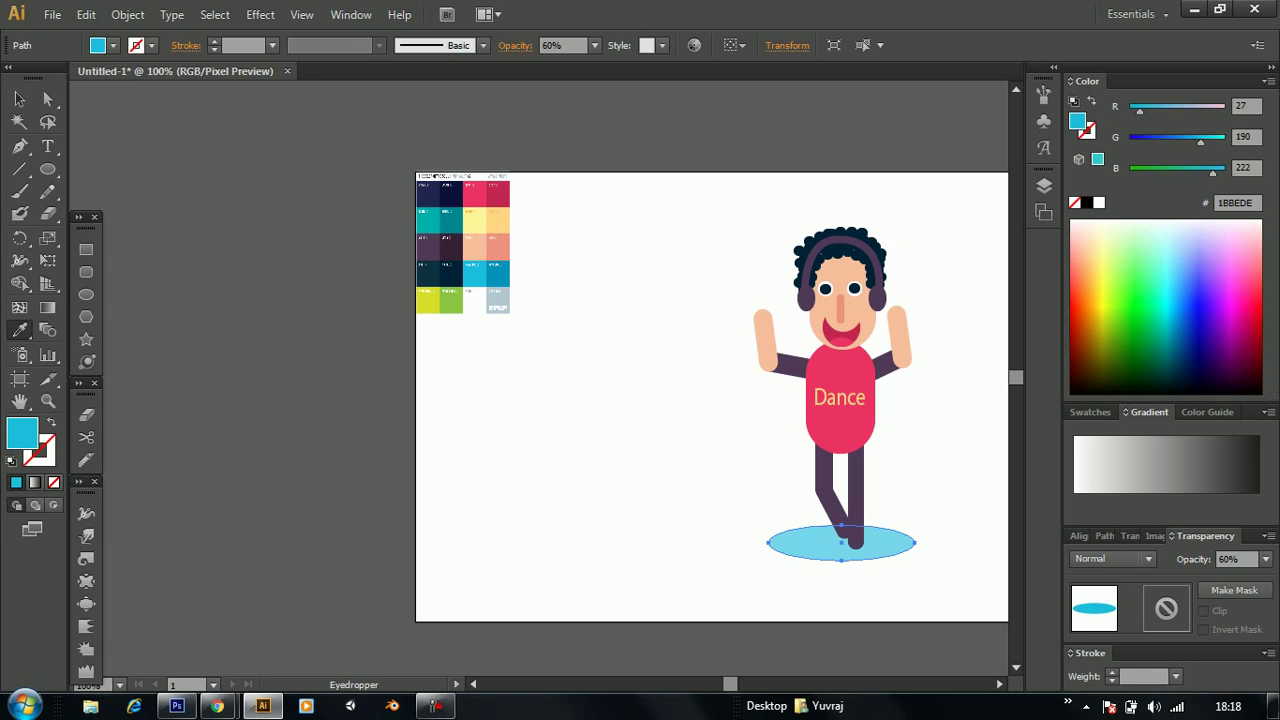
click(19, 99)
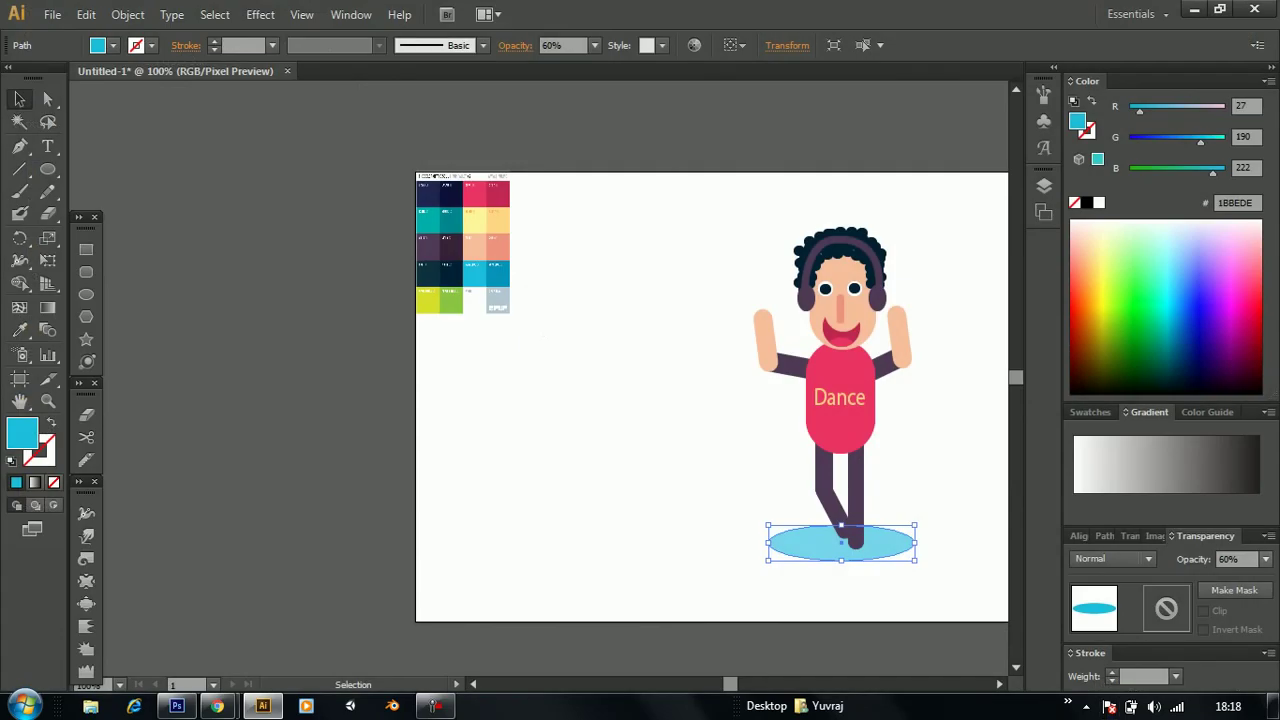
click(1265, 559)
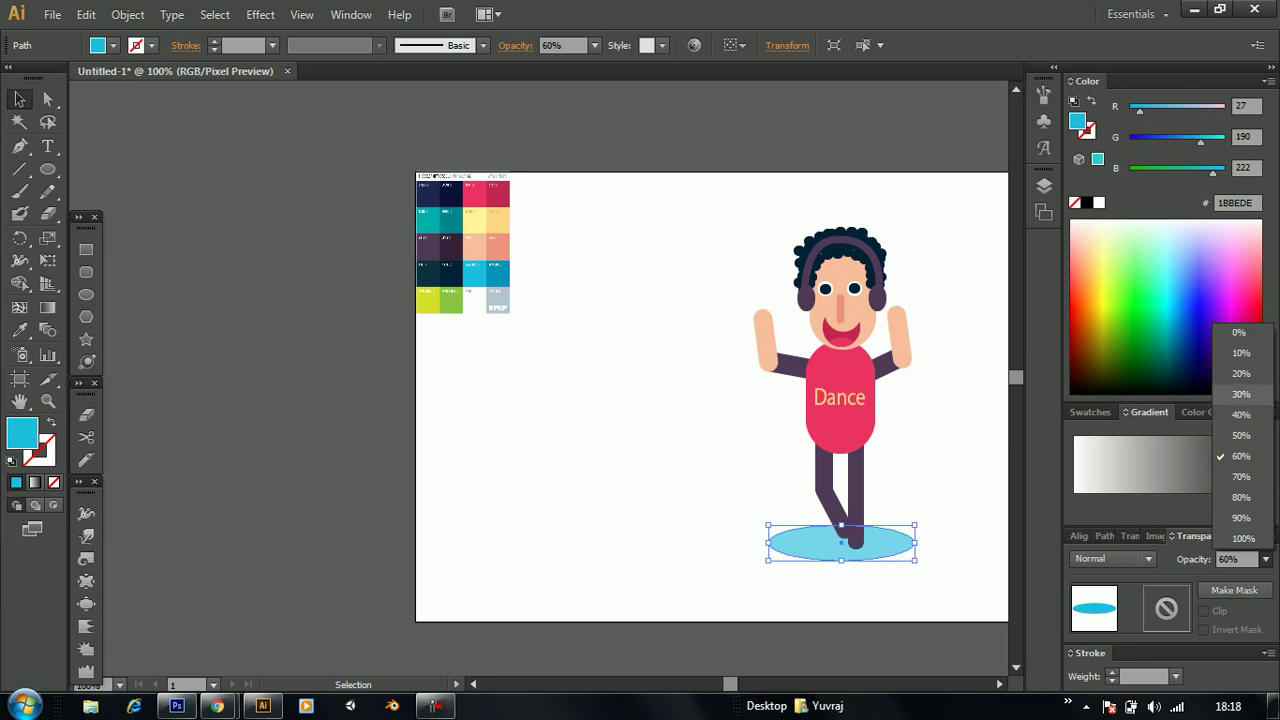
click(1241, 394)
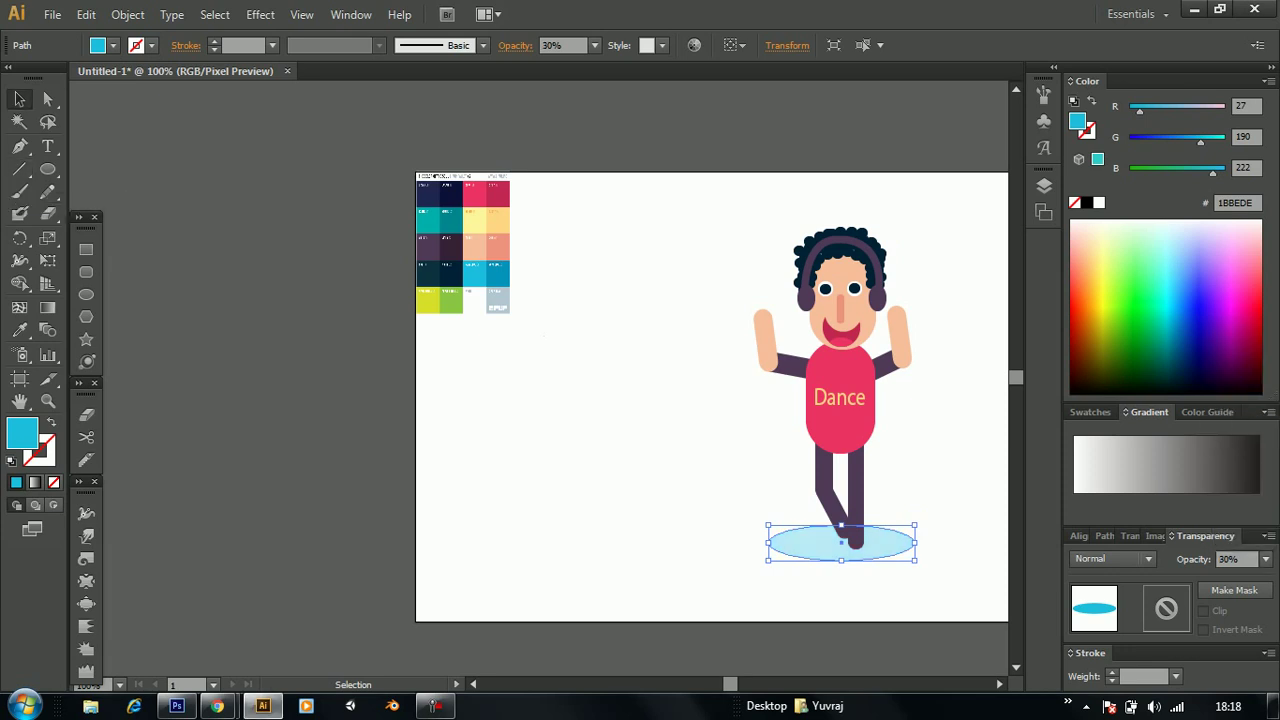
key(ctrl+shift+a)
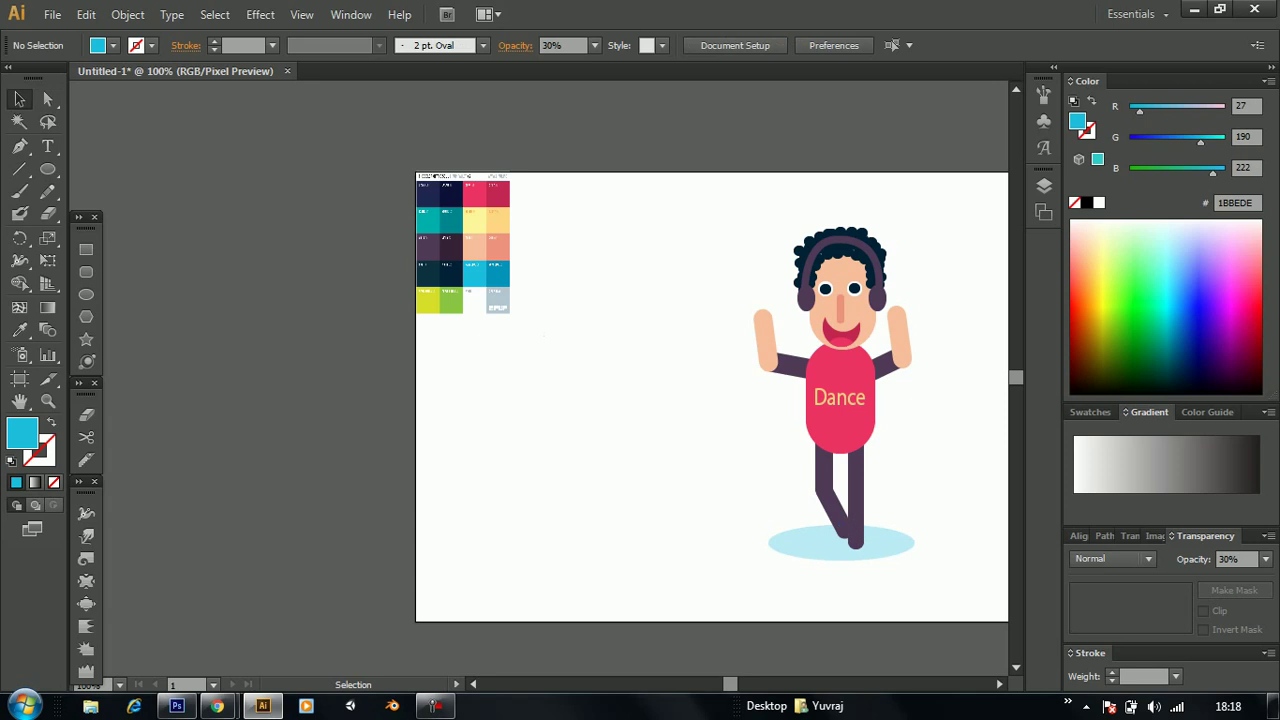
Marquee-select the dancer with its shadow and drag them left to the artboard centre
scroll(700, 400, right, 2)
scroll(700, 400, right, 1)
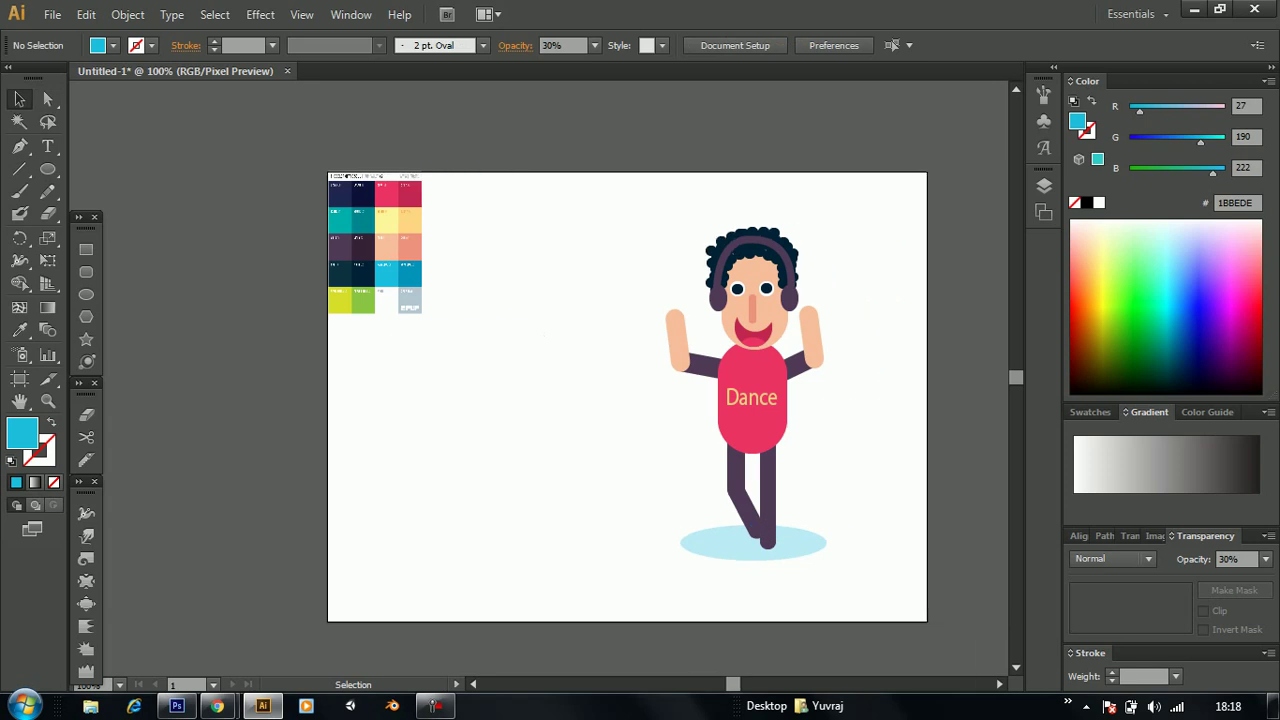
drag(637, 177, 855, 564)
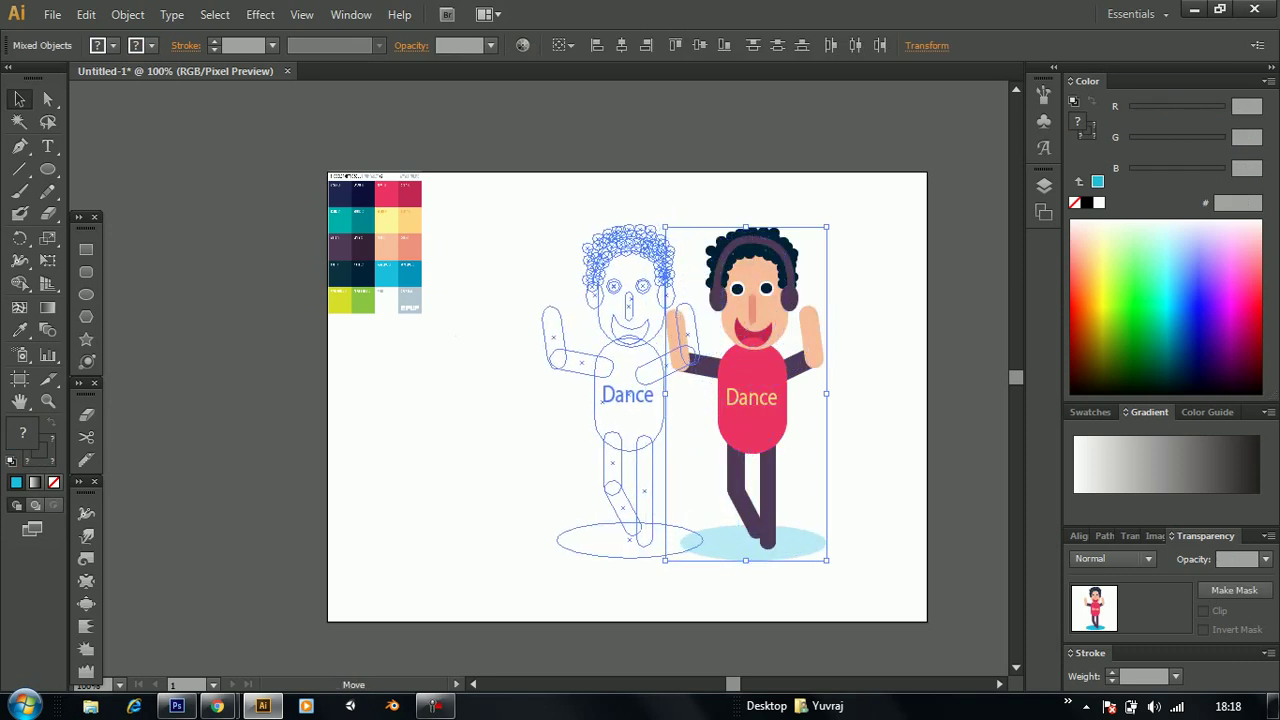
drag(728, 420, 630, 412)
key(ctrl+shift+a)
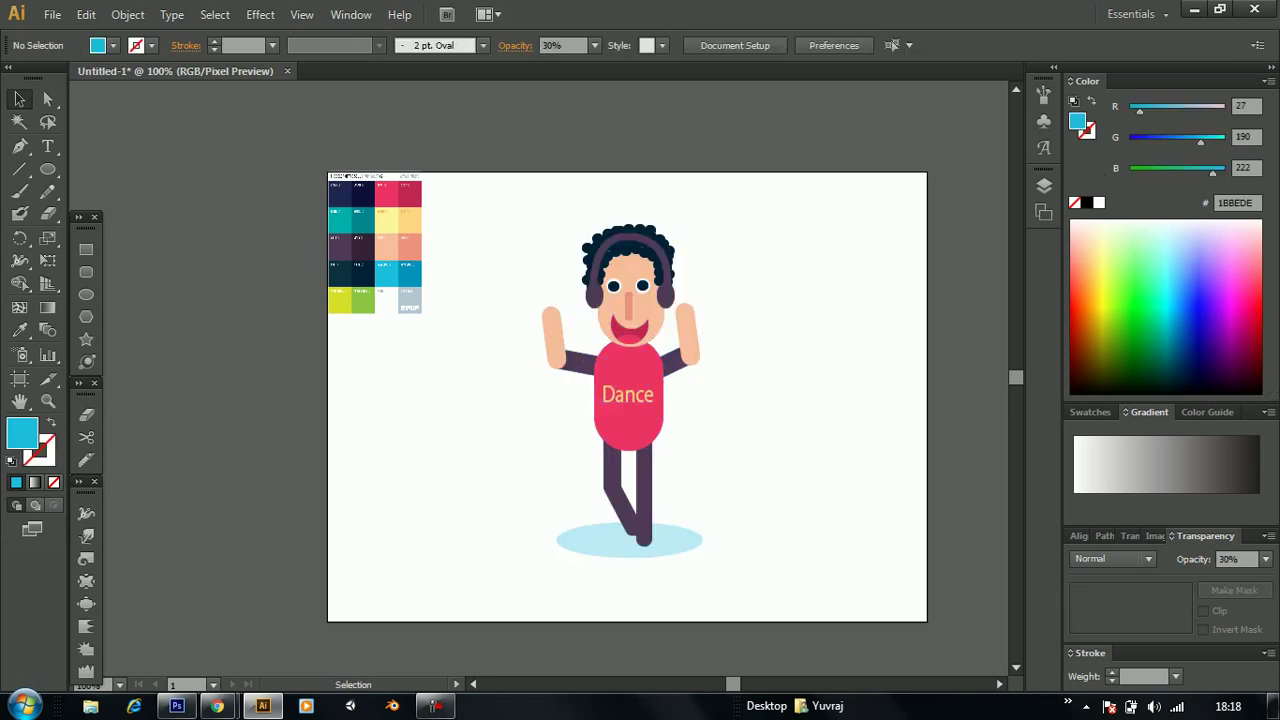
click(86, 272)
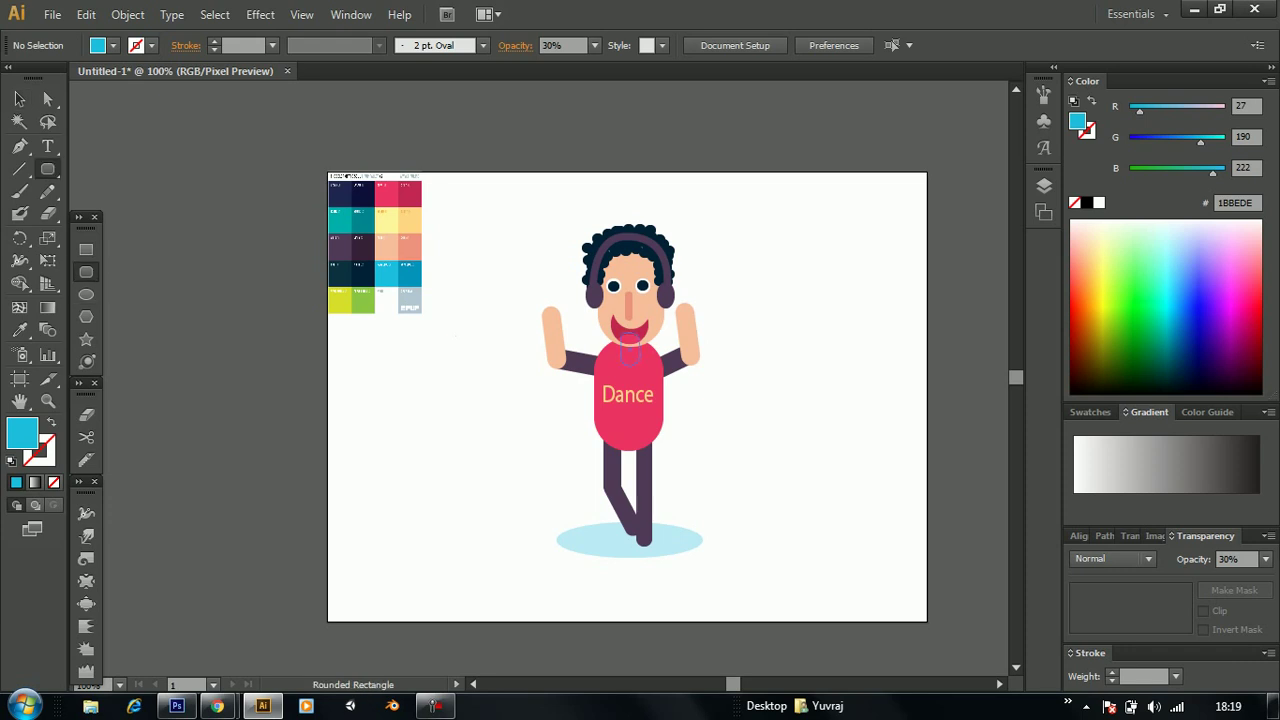
Draw a small rounded neck below the mouth, colour it salmon EE927E, and send it back
drag(639, 365, 640, 366)
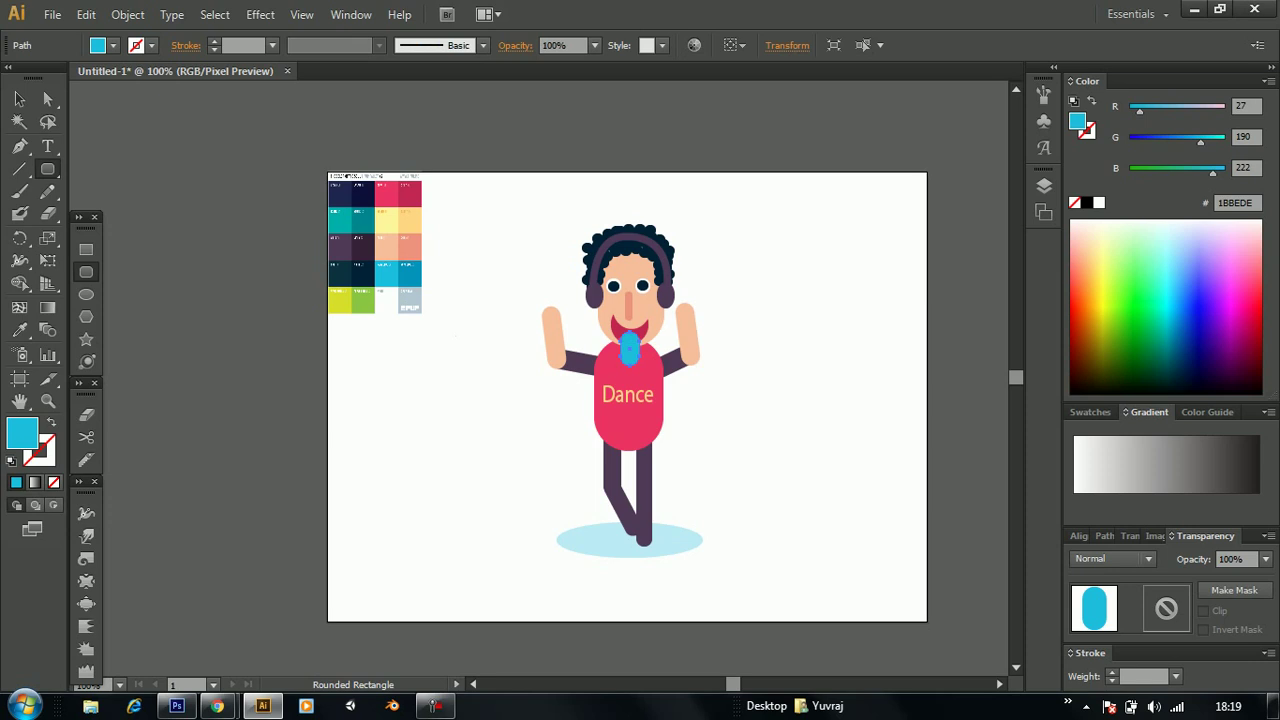
click(19, 329)
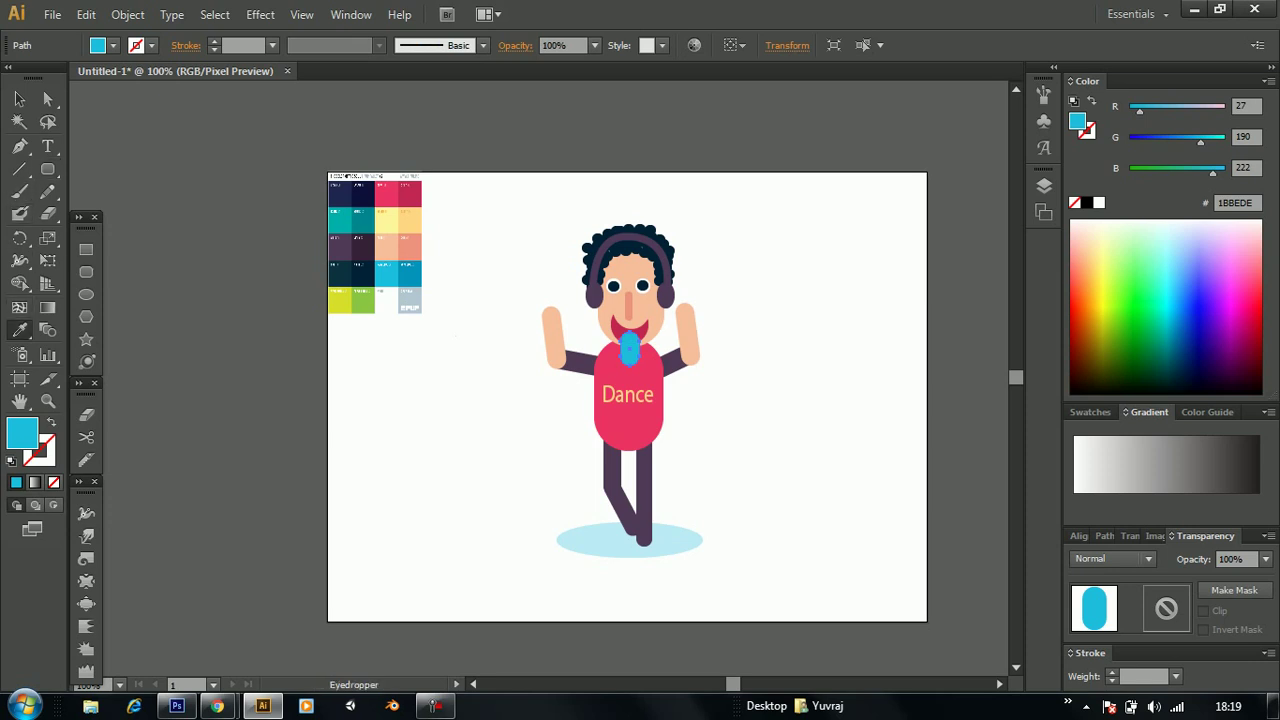
click(610, 310)
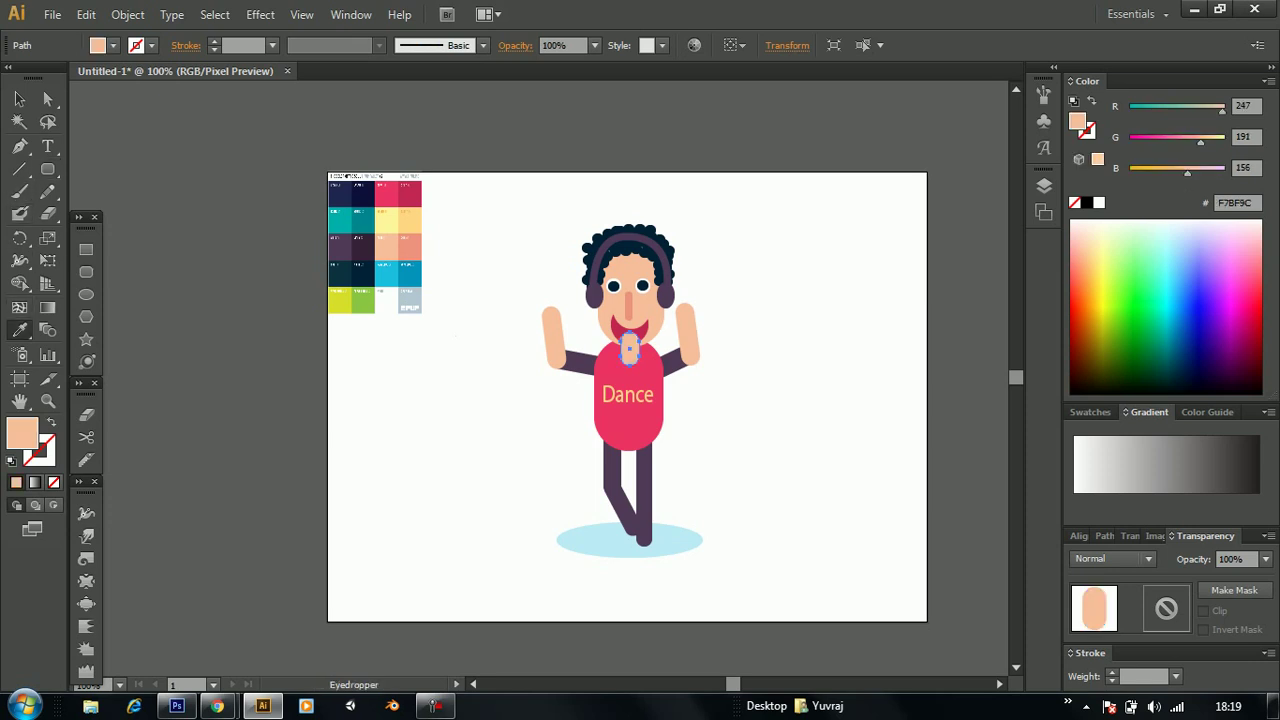
click(19, 98)
click(19, 329)
click(409, 245)
click(19, 98)
right_click(628, 356)
mouse_move(681, 627)
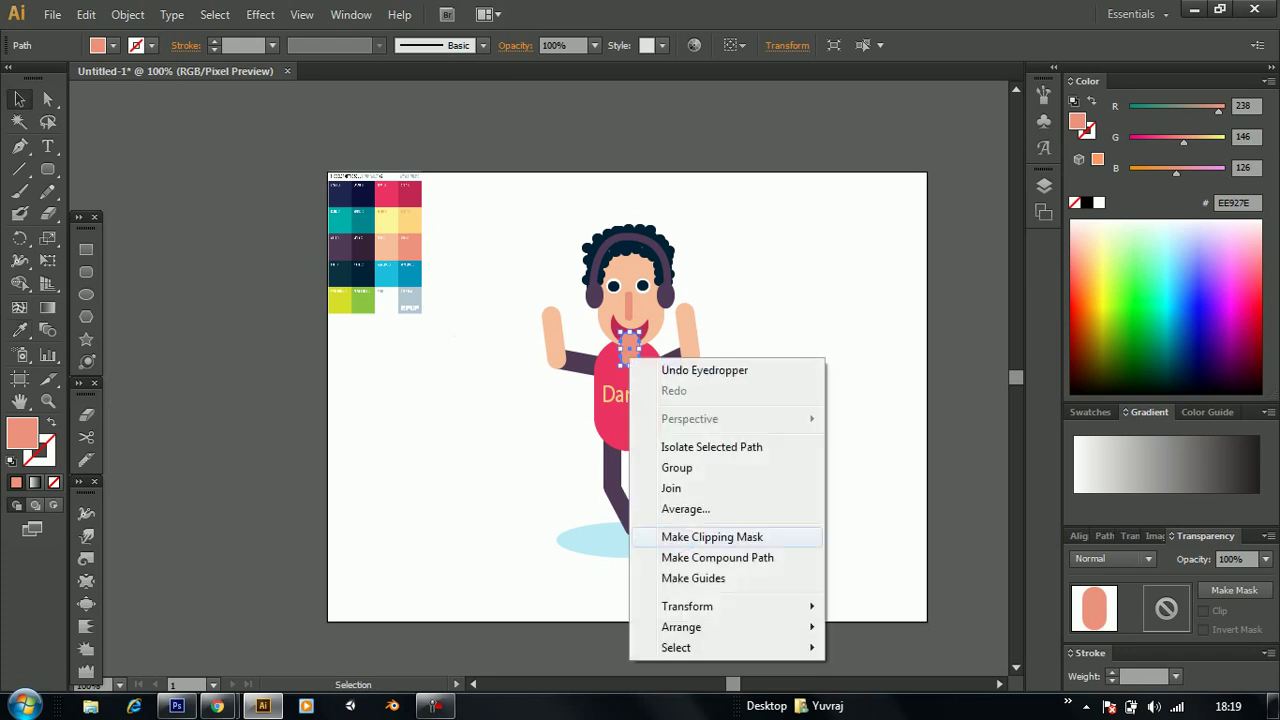
click(884, 598)
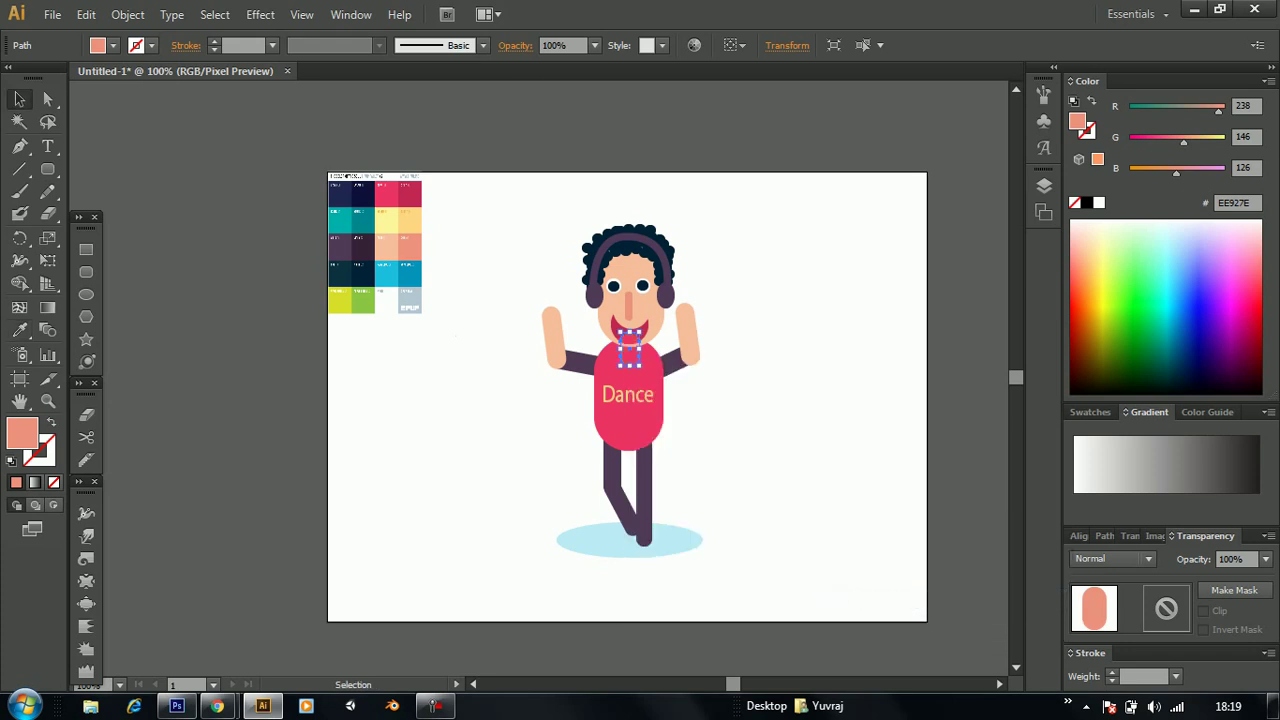
Send the shirt backward and tuck the right arm behind it
right_click(640, 373)
mouse_move(690, 641)
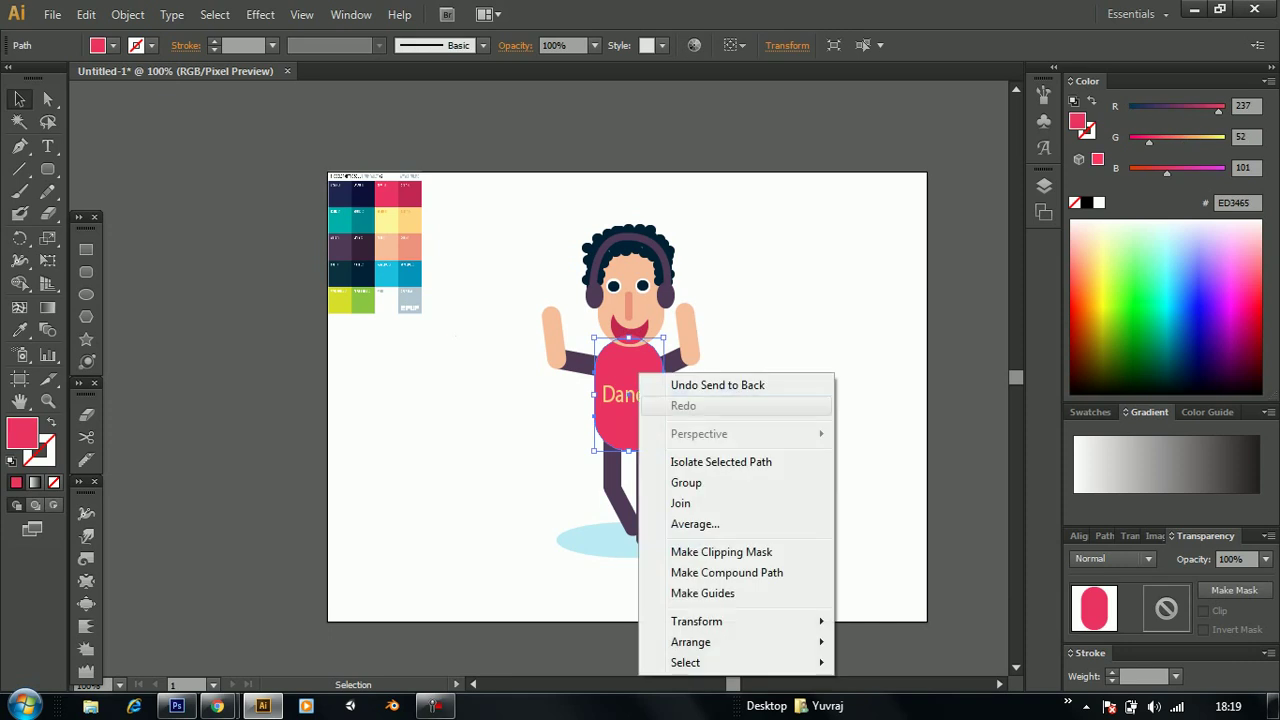
click(893, 613)
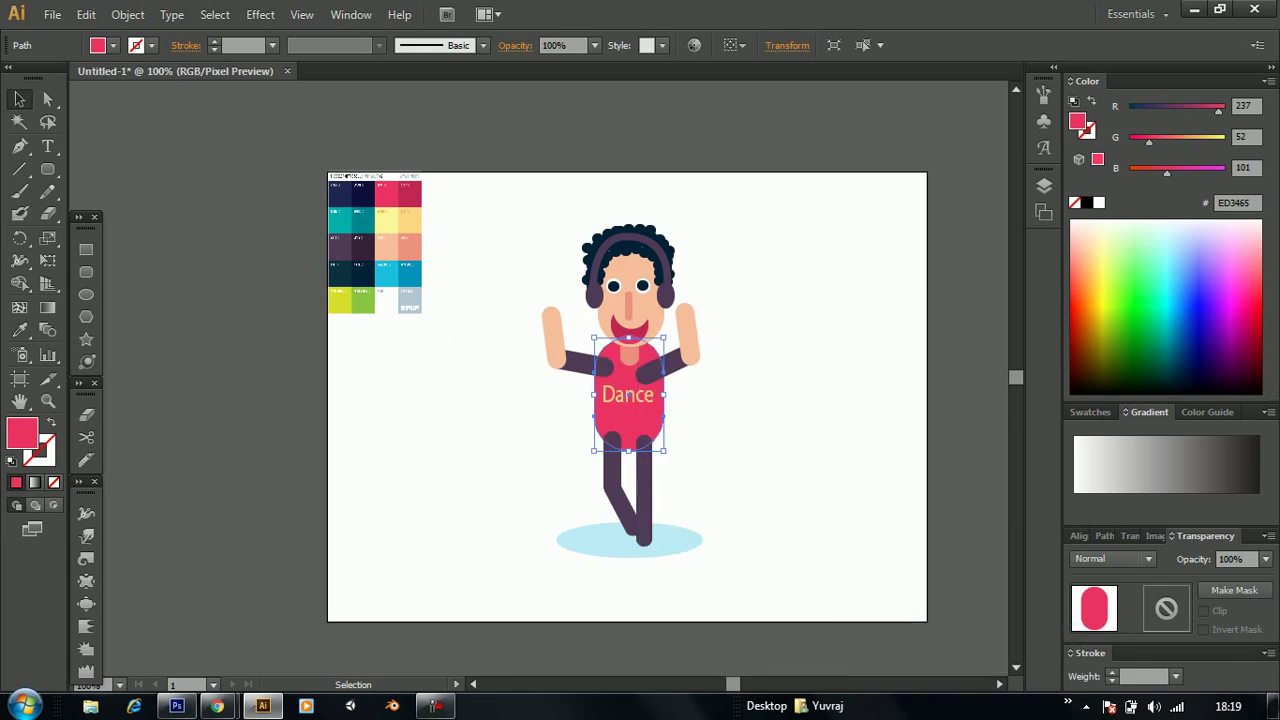
click(888, 602)
click(688, 354)
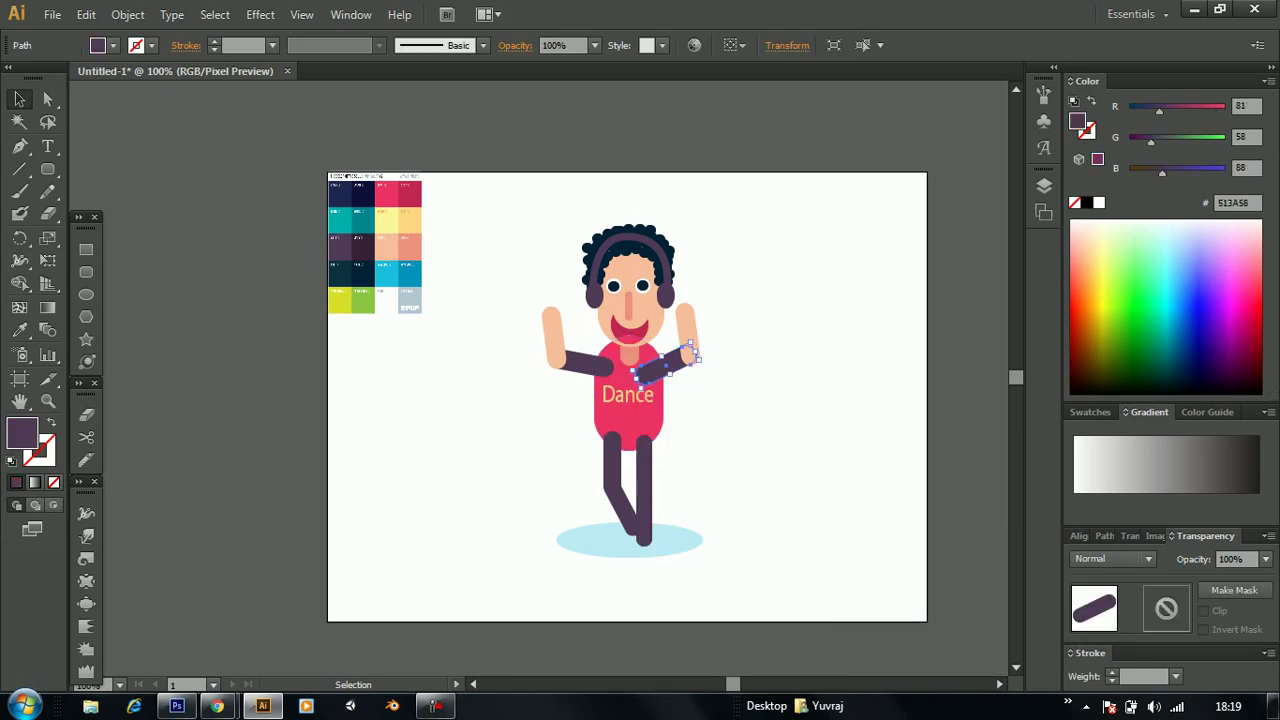
right_click(668, 373)
mouse_move(726, 621)
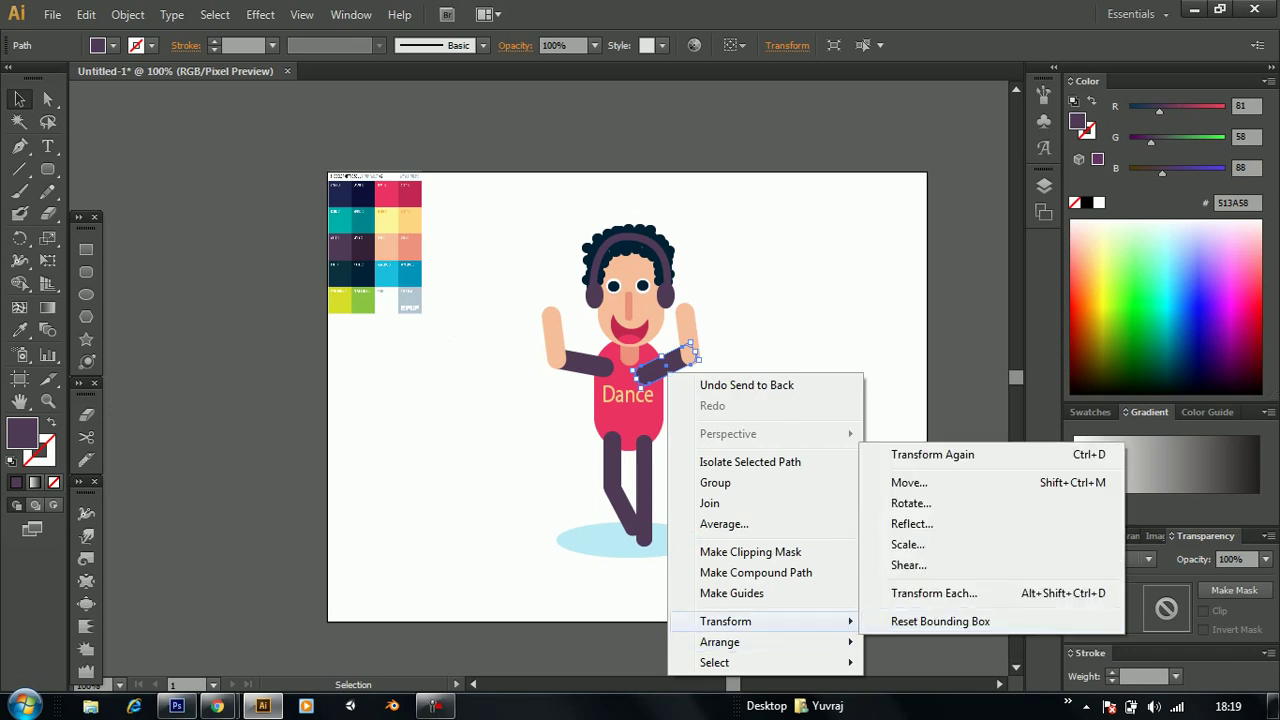
click(915, 612)
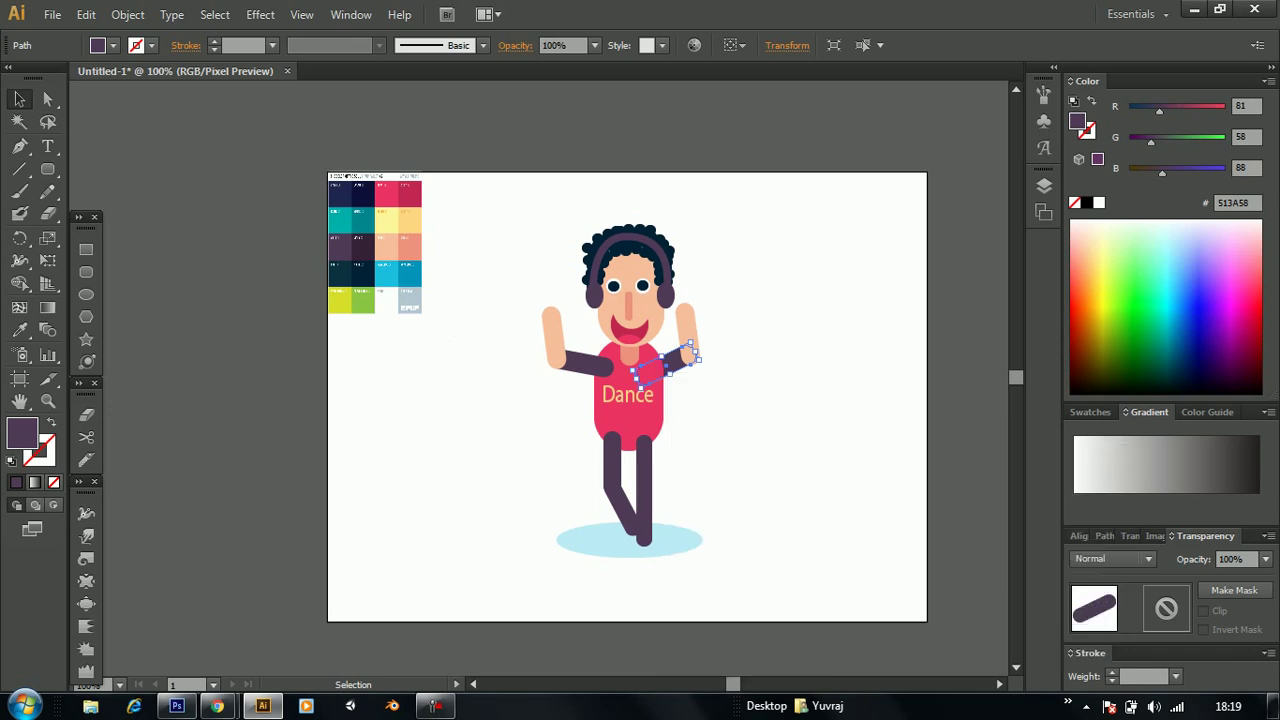
Send both the right and left legs behind the shirt
click(644, 490)
right_click(651, 458)
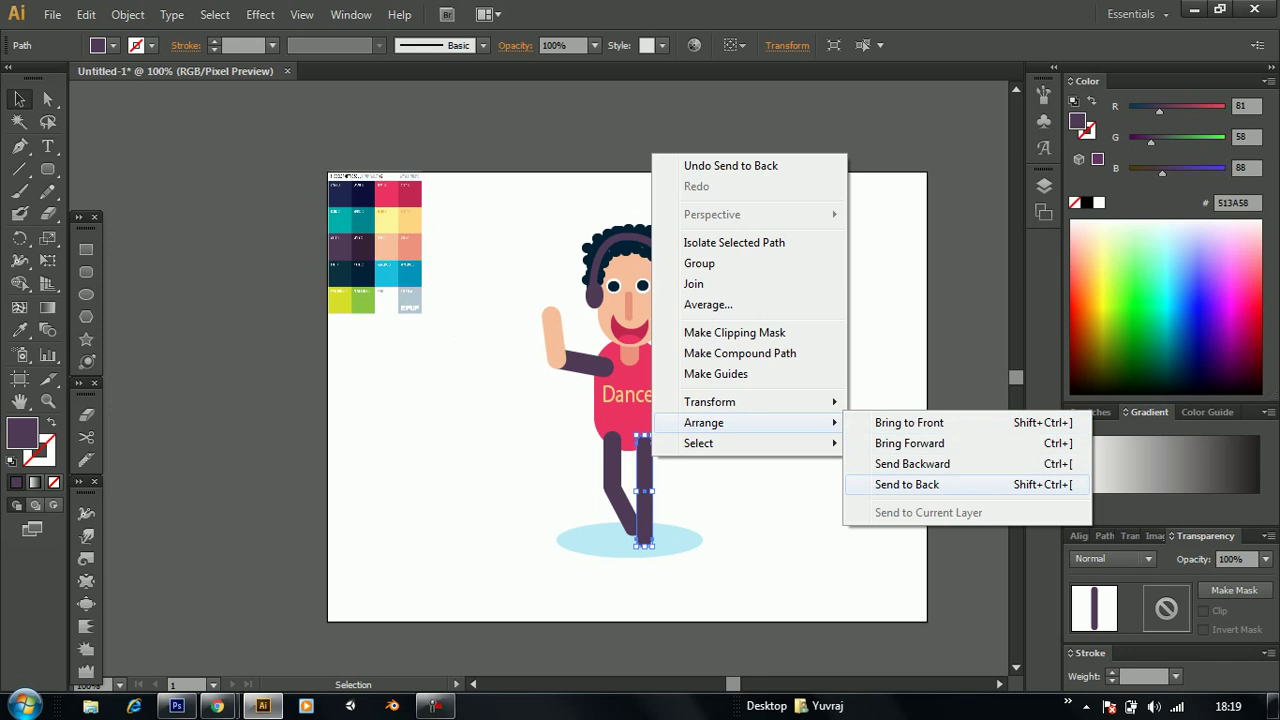
click(907, 484)
click(613, 465)
right_click(615, 466)
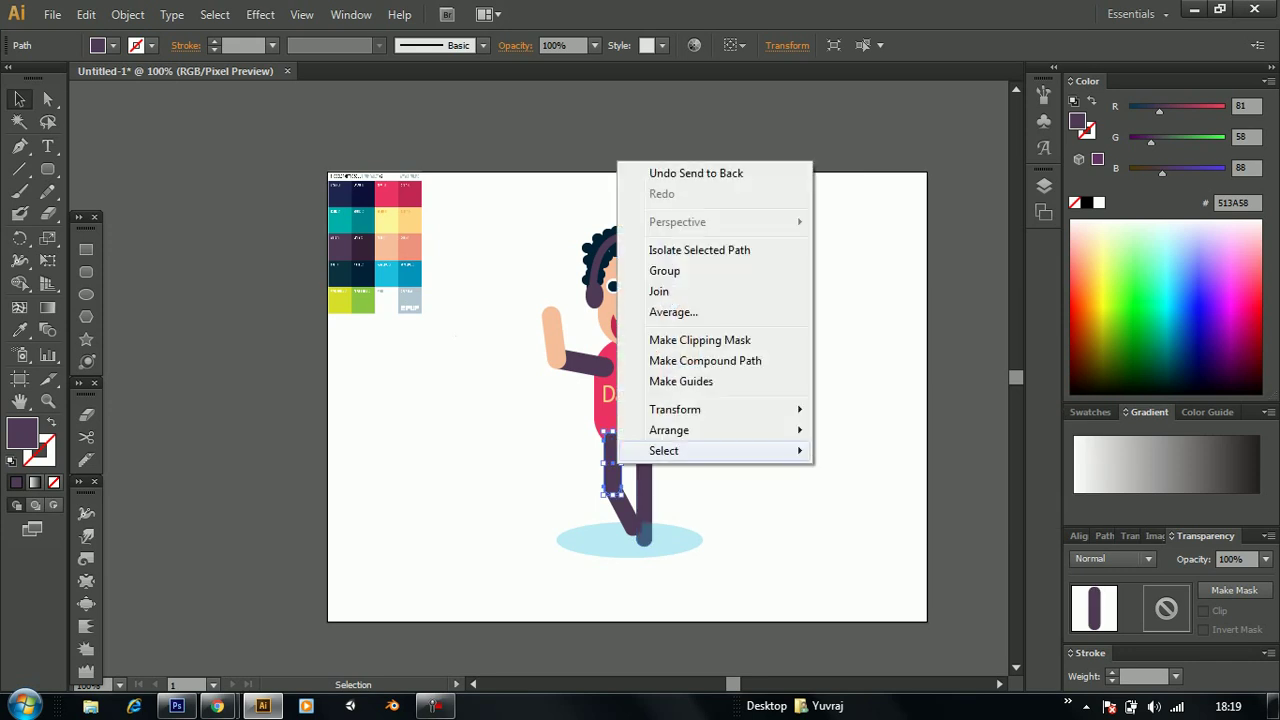
click(880, 492)
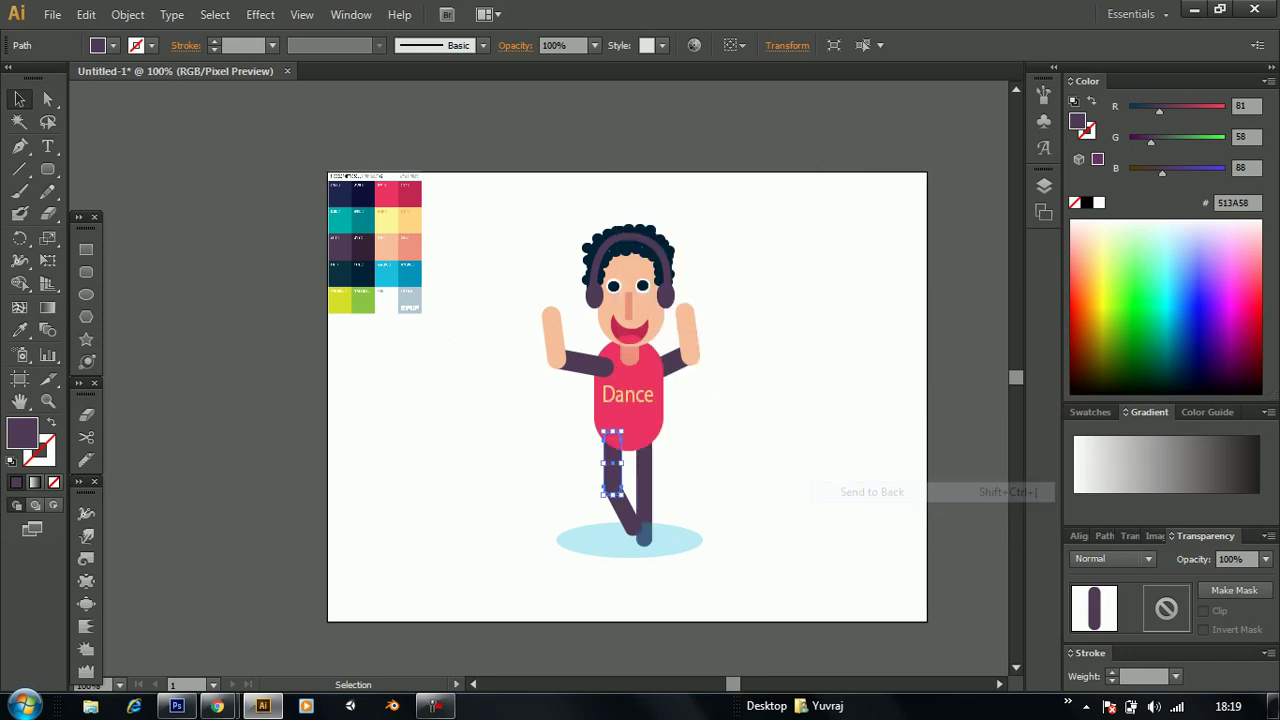
Send the left arm behind the body
click(574, 360)
right_click(578, 358)
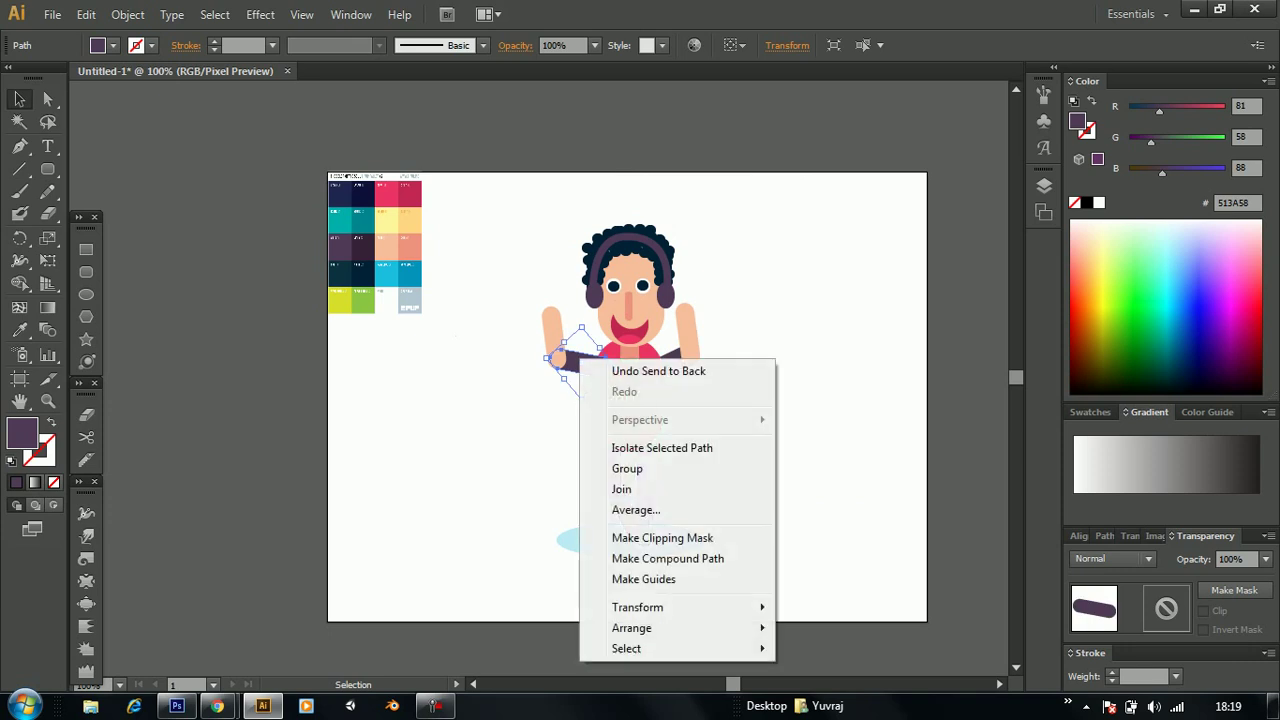
click(835, 600)
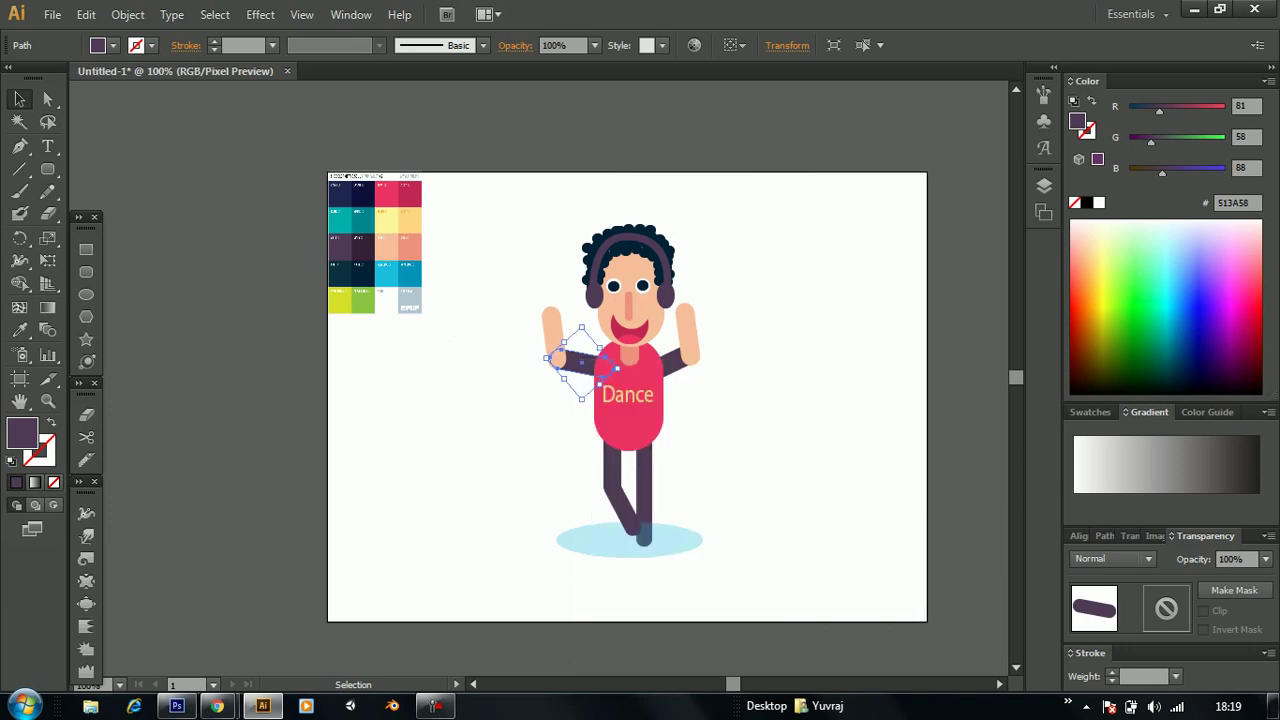
key(ctrl+shift+a)
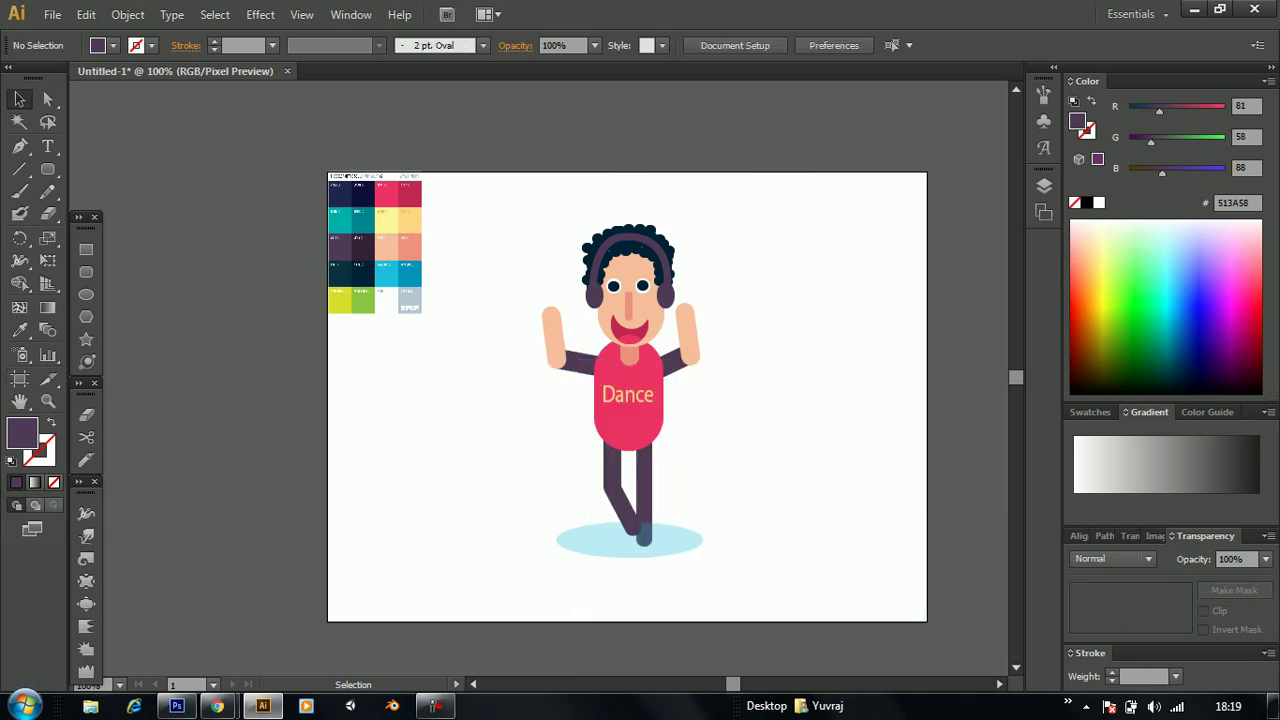
Send the cyan shadow ellipse behind the whole figure
click(625, 545)
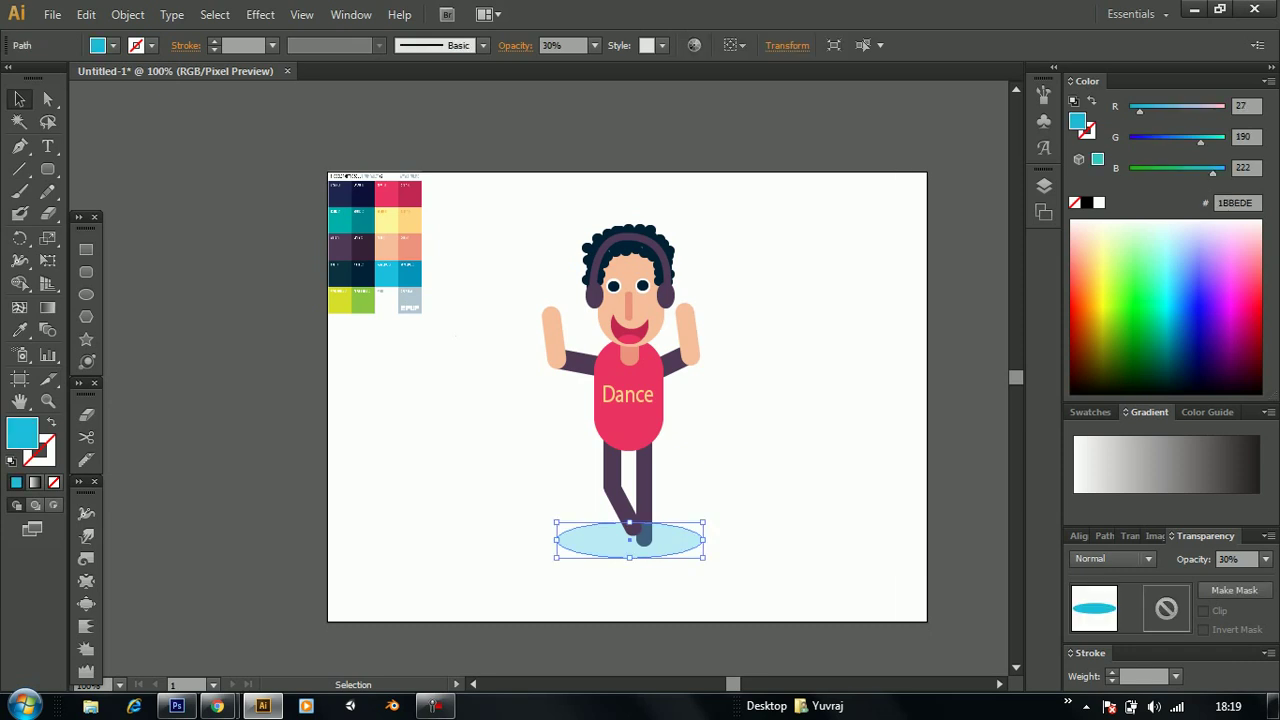
right_click(630, 545)
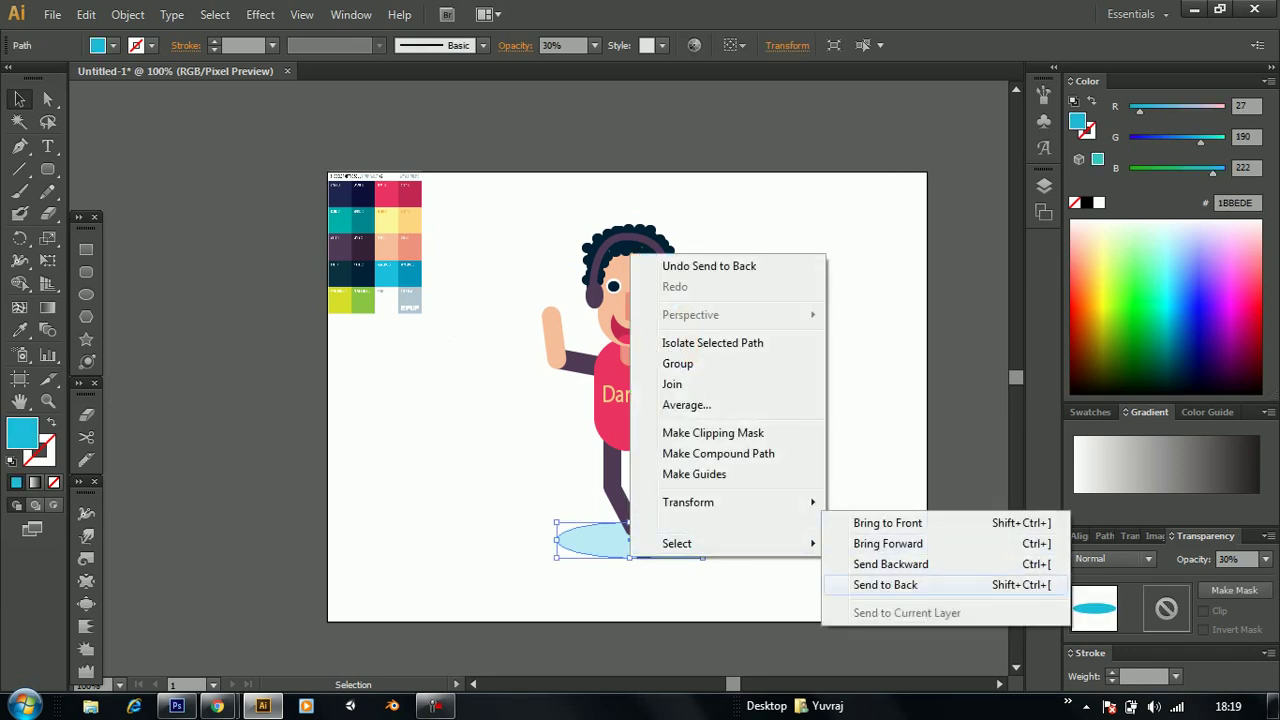
click(885, 585)
key(ctrl+shift+a)
scroll(628, 400, up, 3)
Delete the colour palette image and draw an artboard-sized rectangle sent behind the character
scroll(628, 400, down, 3)
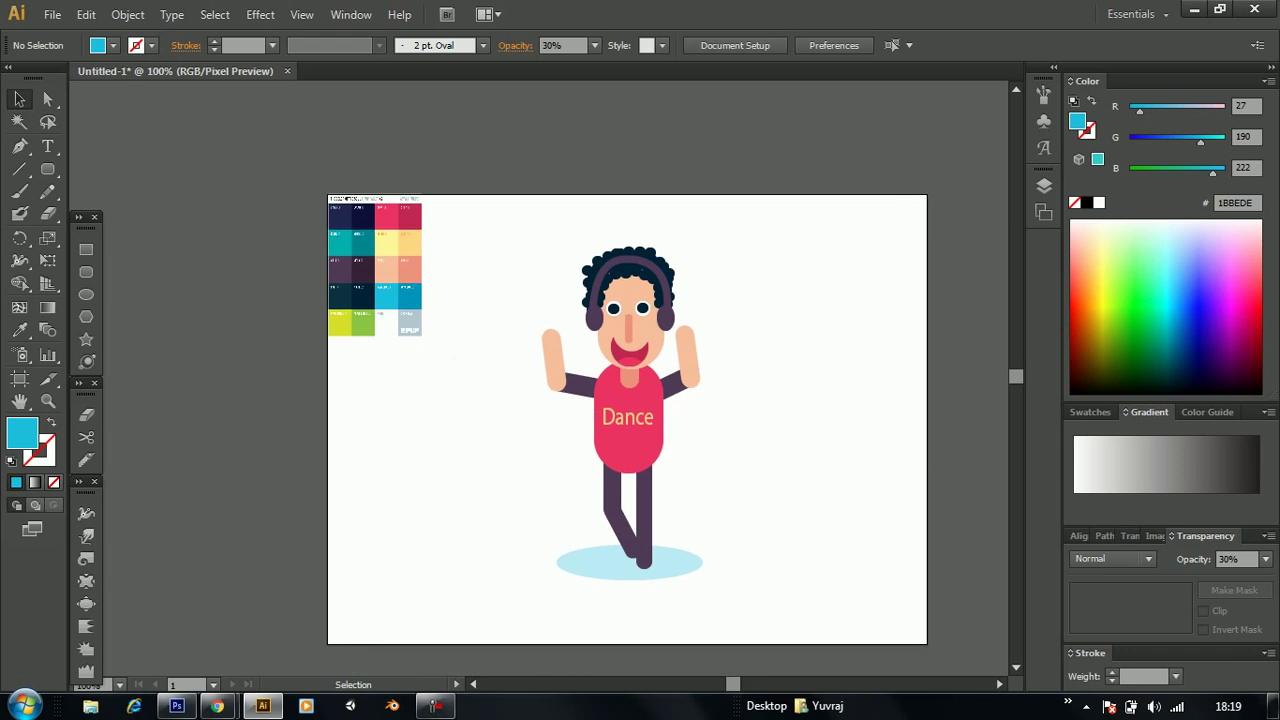
click(349, 177)
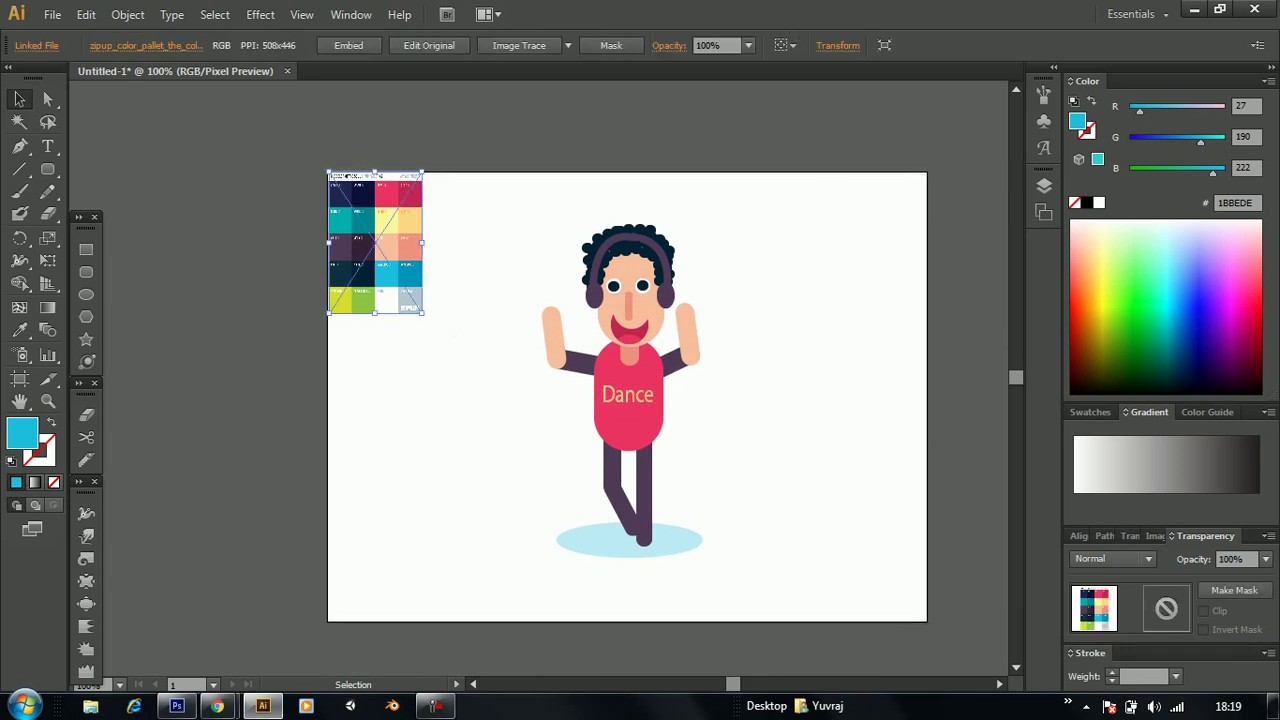
key(Delete)
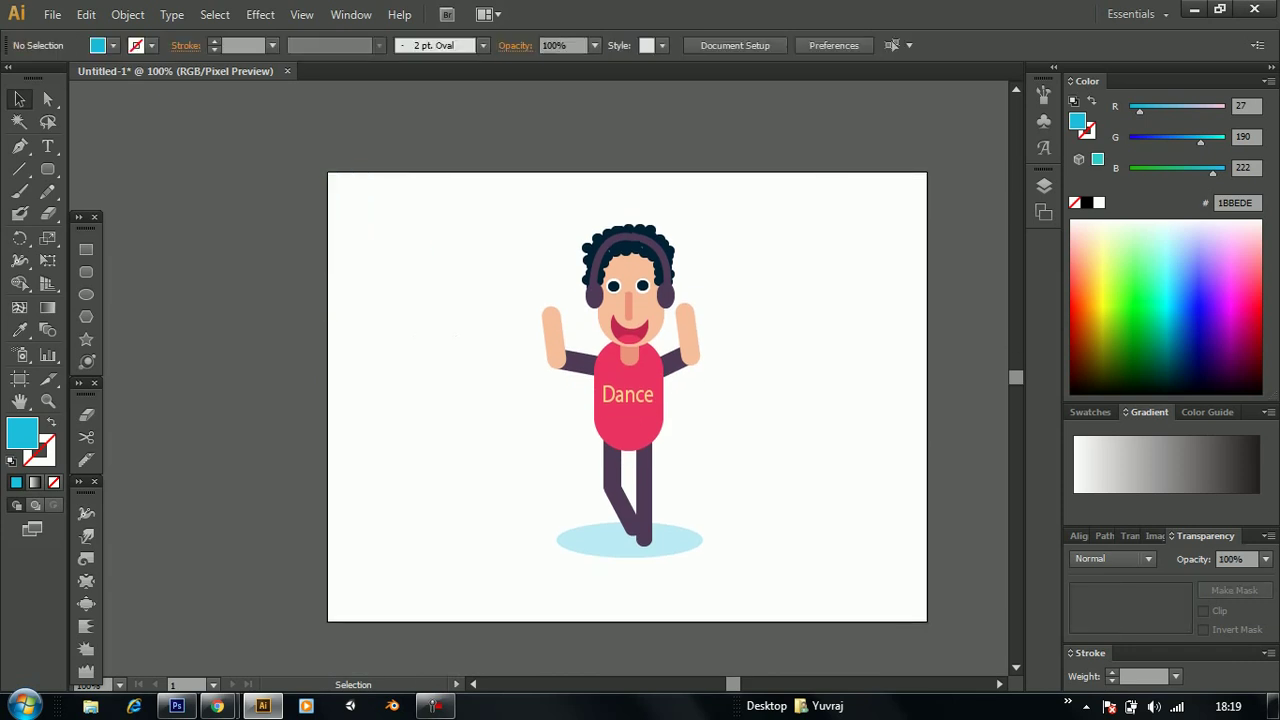
click(86, 249)
drag(313, 130, 942, 630)
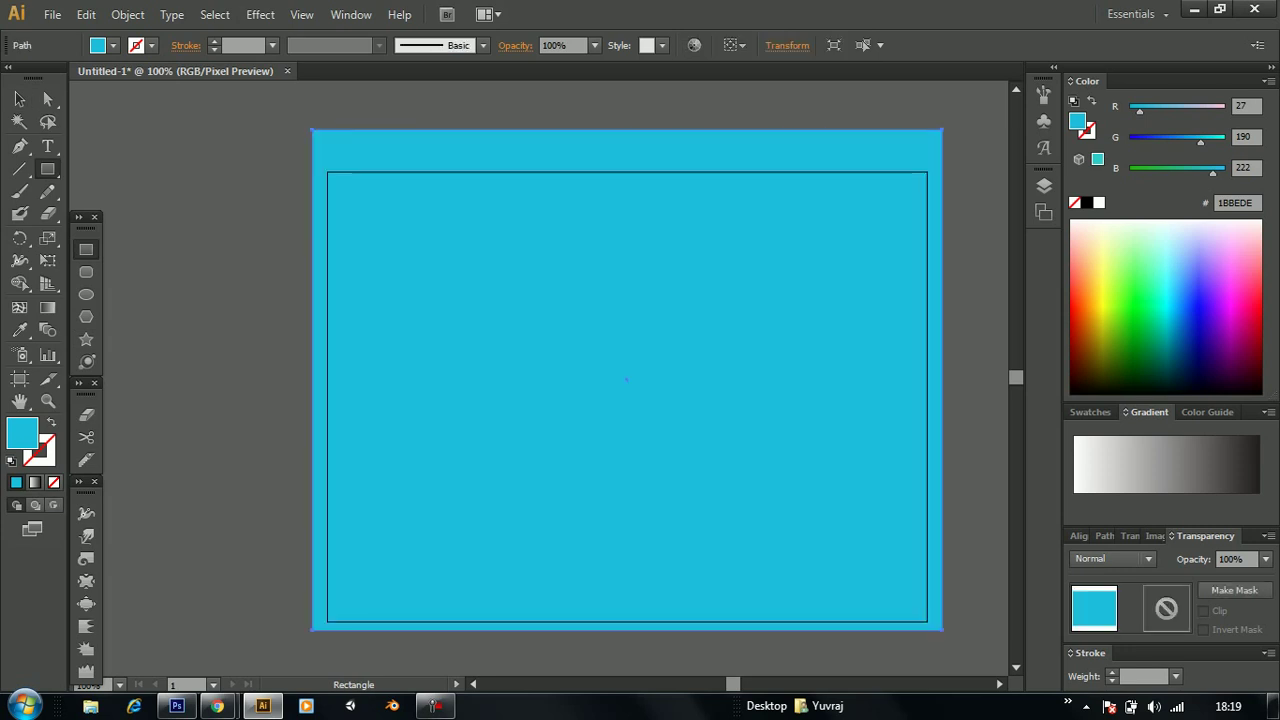
click(19, 99)
right_click(444, 324)
click(699, 654)
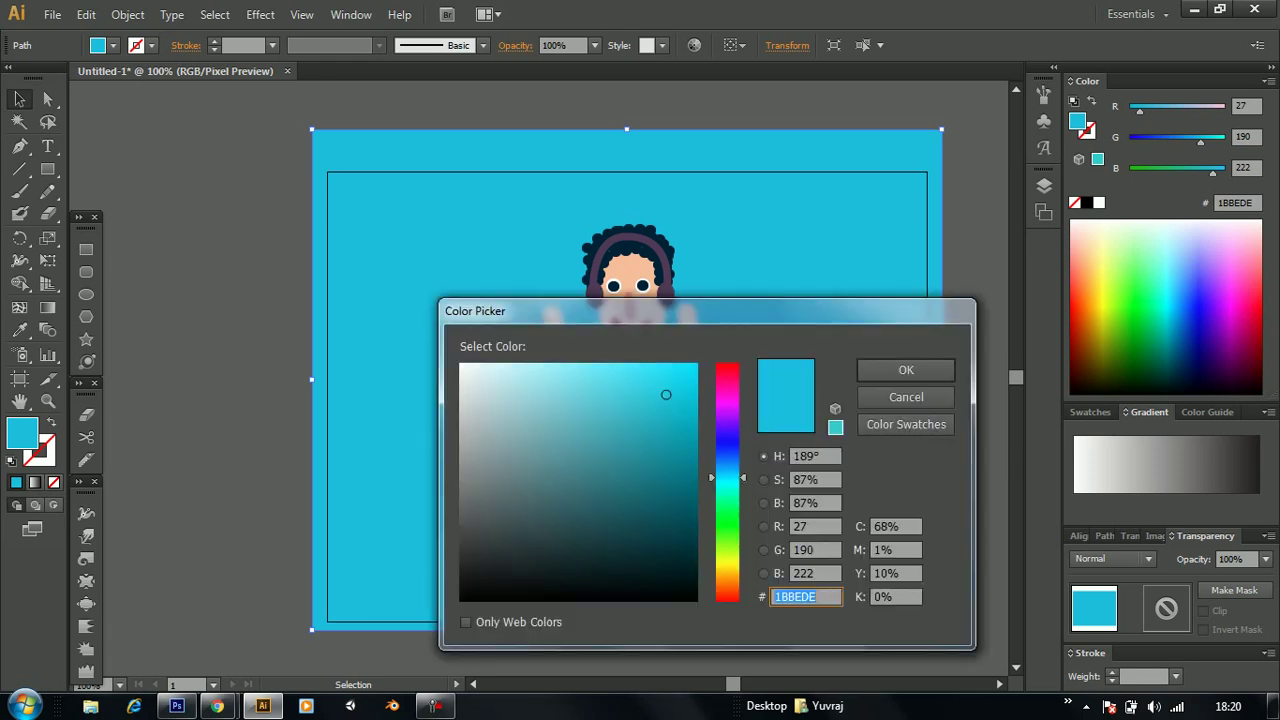
Fill the background rectangle with bright yellow FFEC00
text(DD981D)
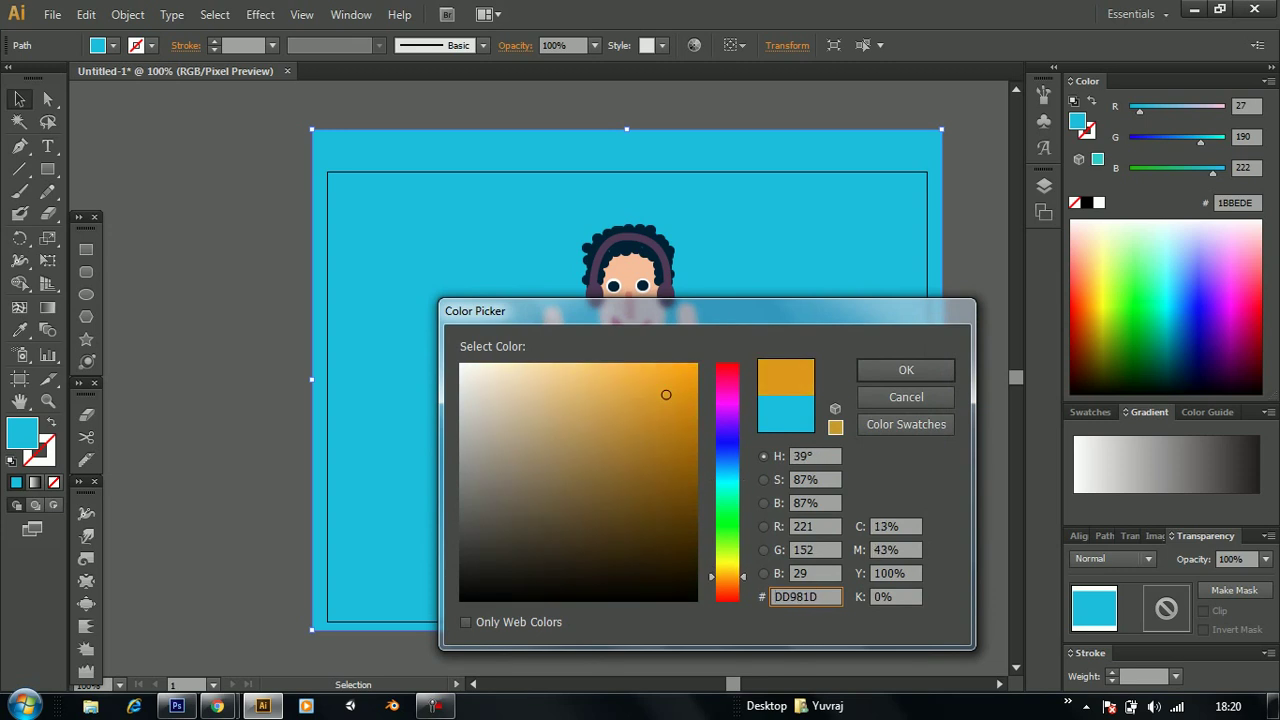
text(DA21DDDAF1D)
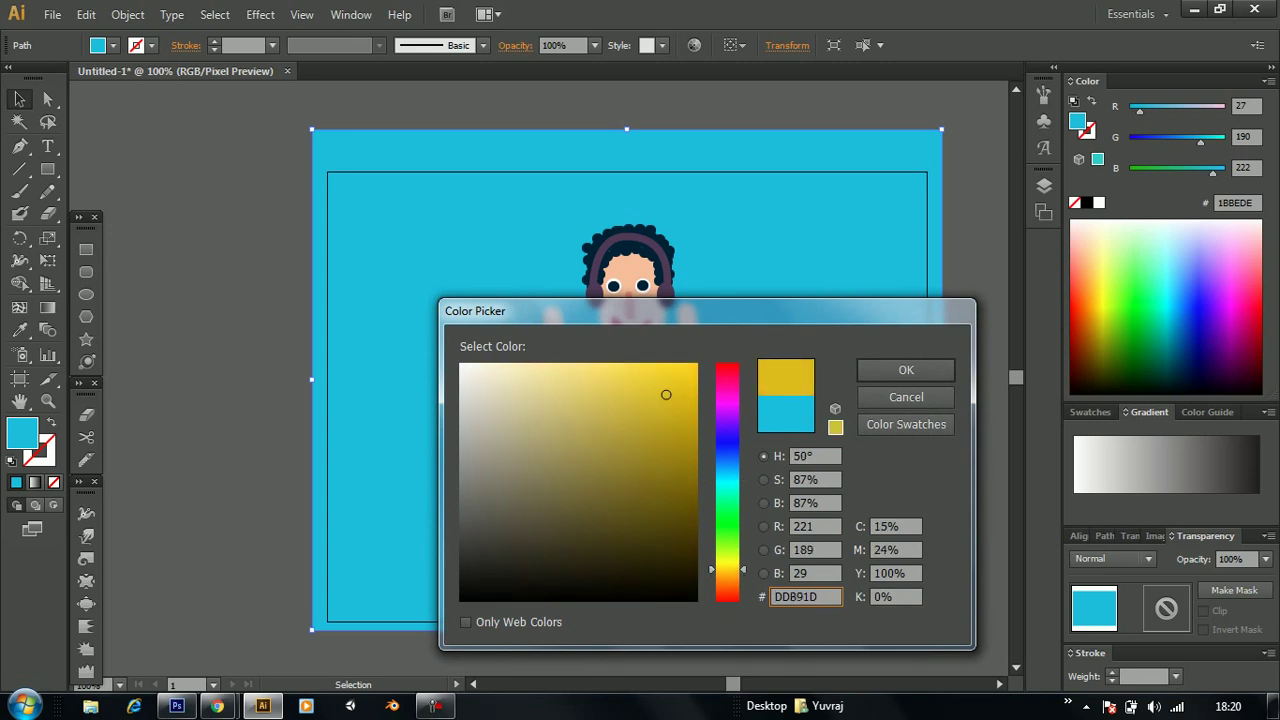
text(DD621D)
text(DD851D)
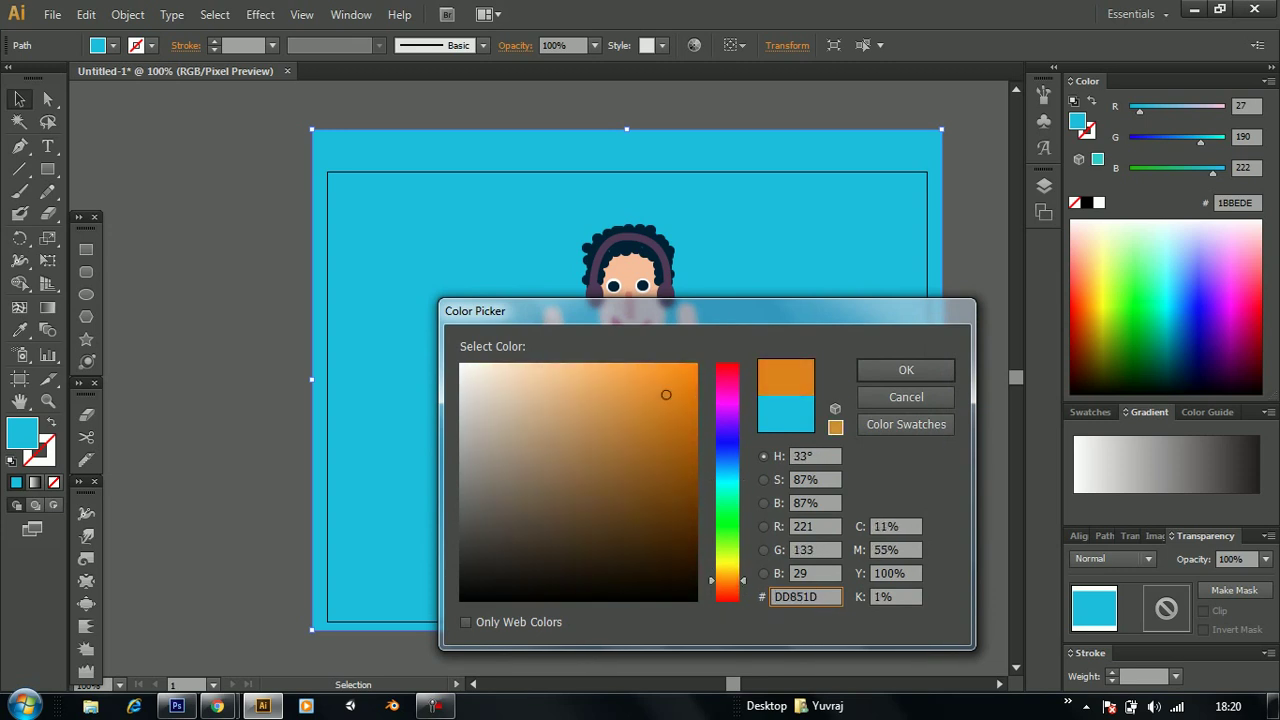
text(DD8F1D)
drag(727, 578, 727, 436)
mouse_move(514, 551)
mouse_down()
mouse_move(491, 552)
mouse_move(460, 600)
mouse_up()
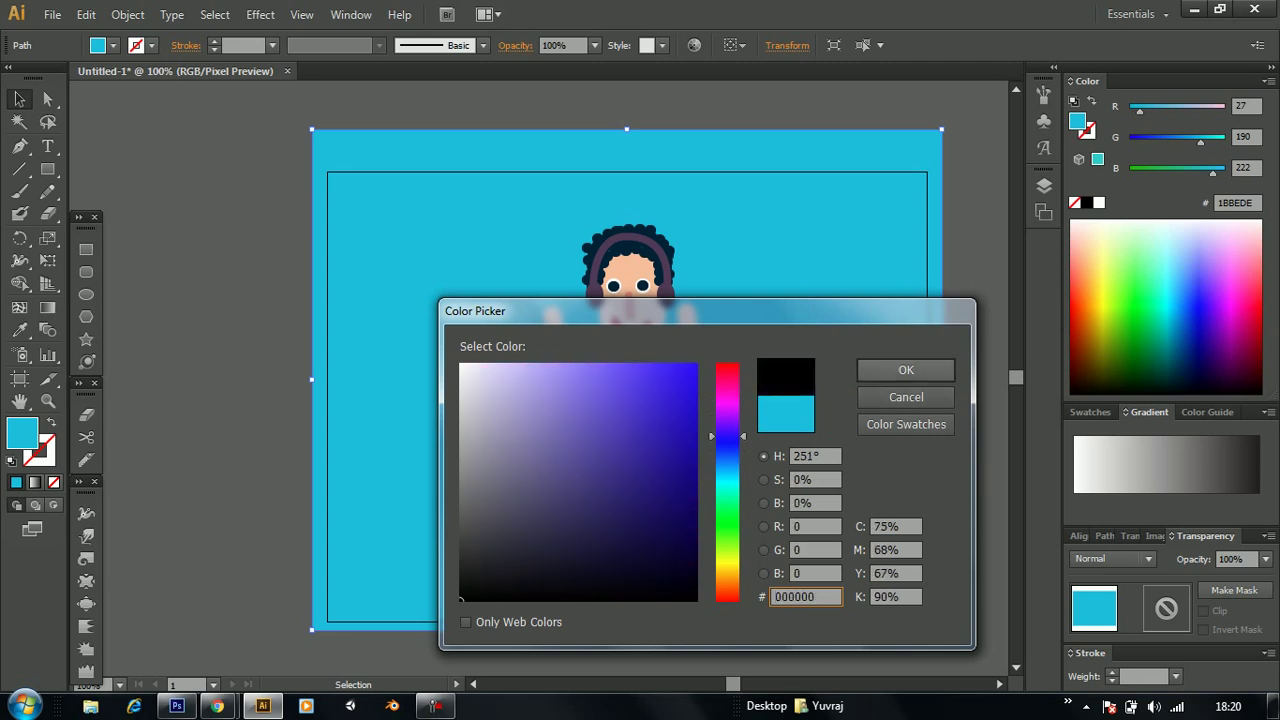
drag(727, 436, 727, 565)
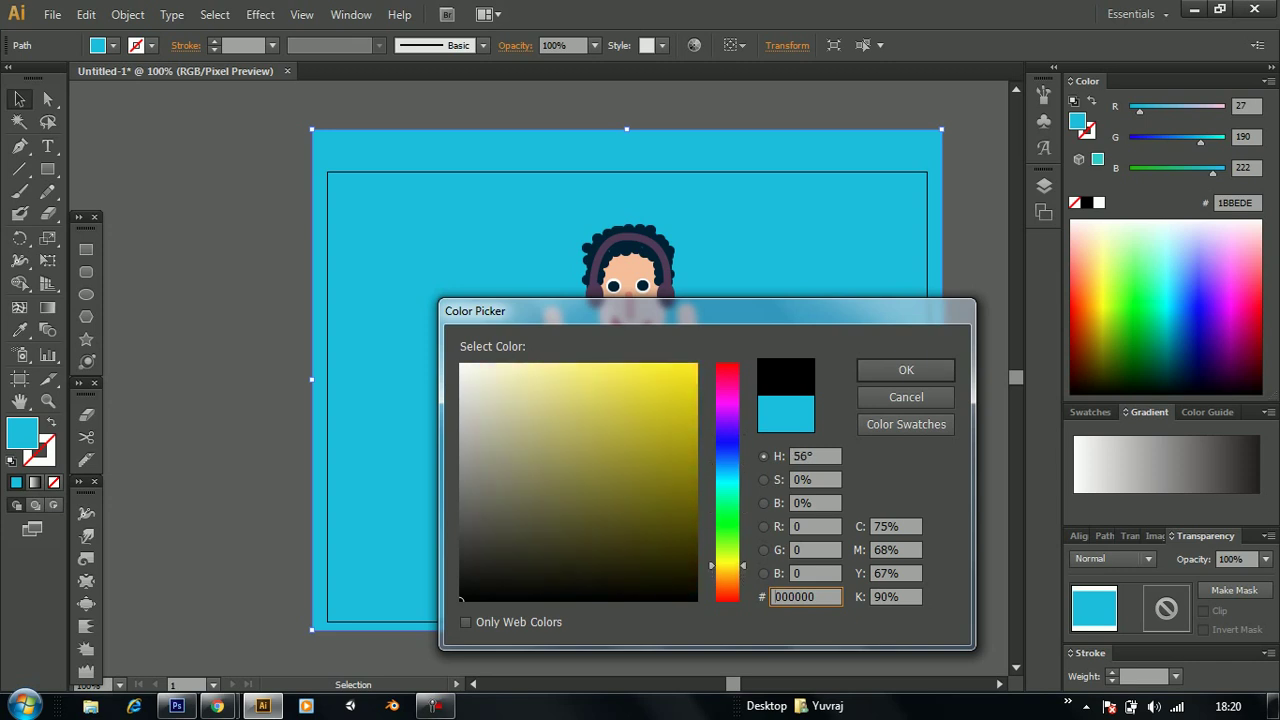
click(697, 364)
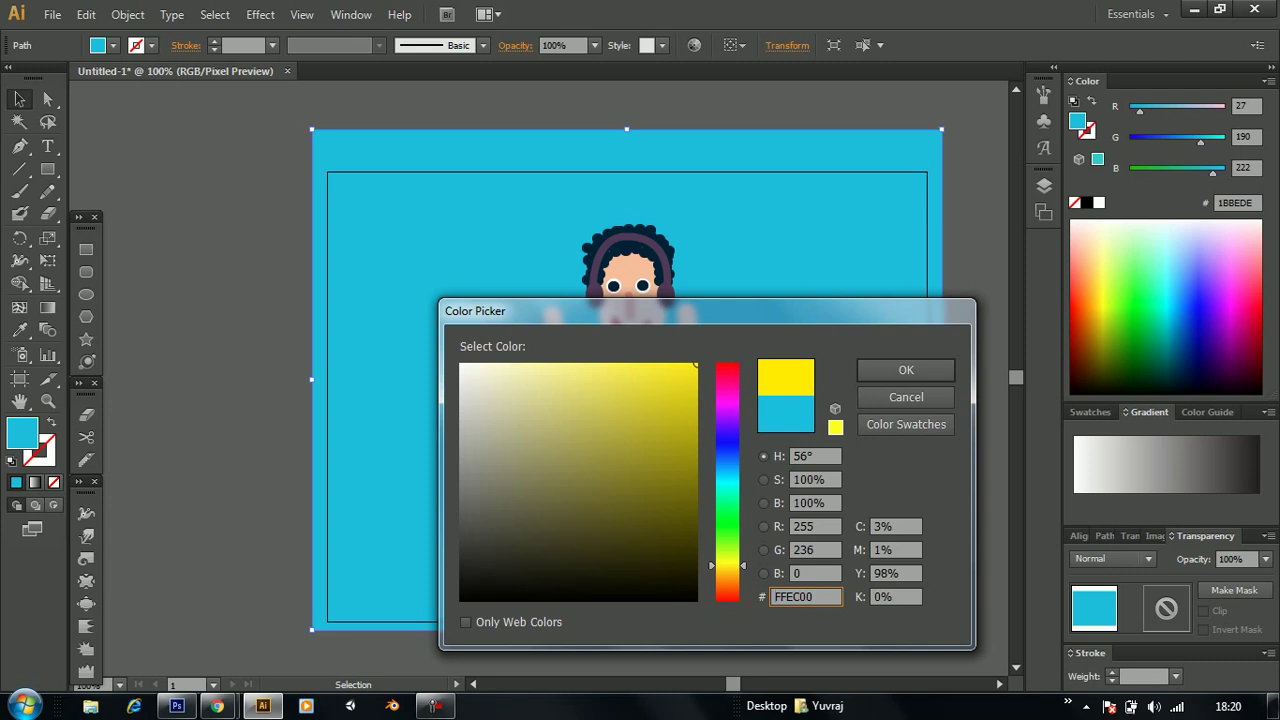
click(906, 370)
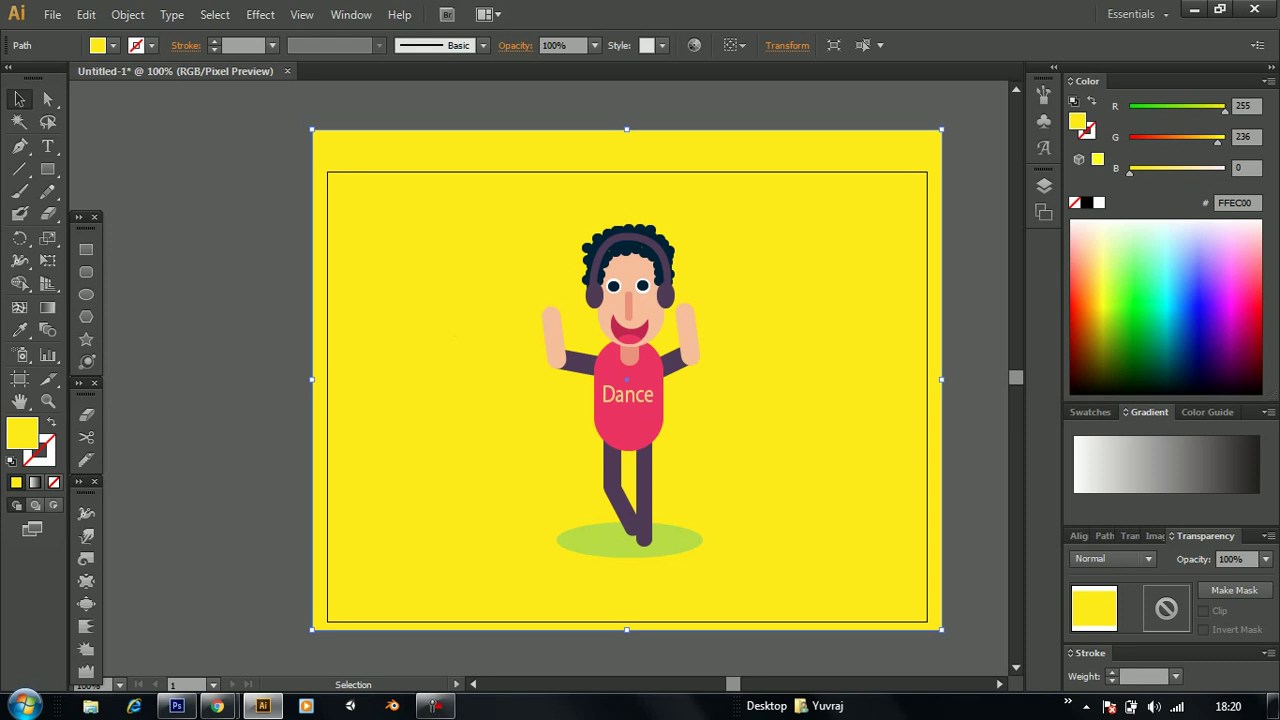
Set the floor-shadow ellipse's opacity to 80%
scroll(626, 380, down, 1)
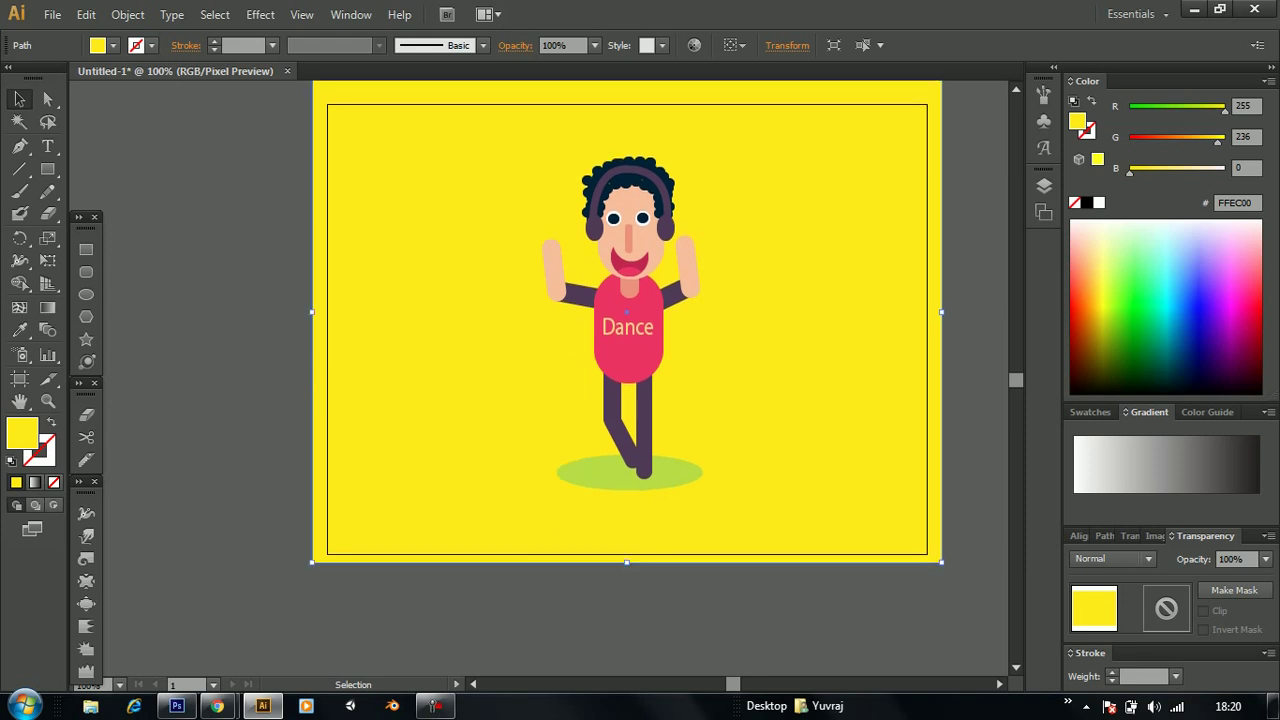
click(590, 475)
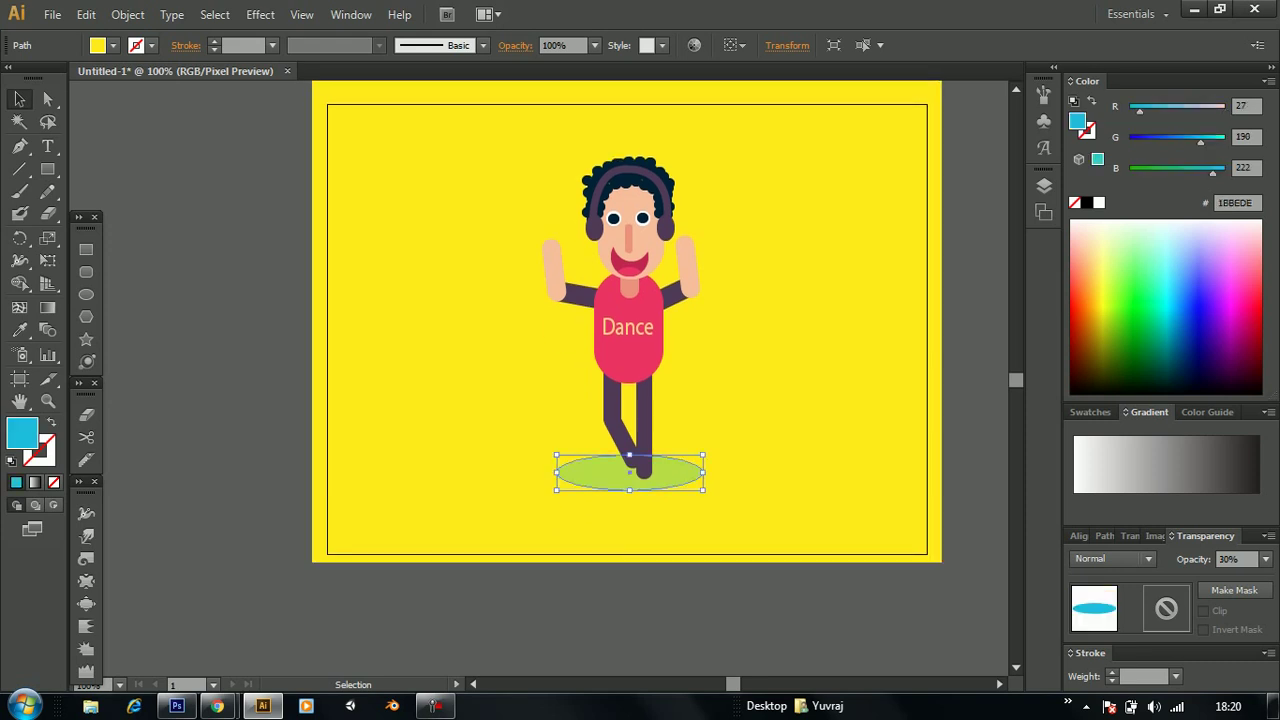
click(1265, 559)
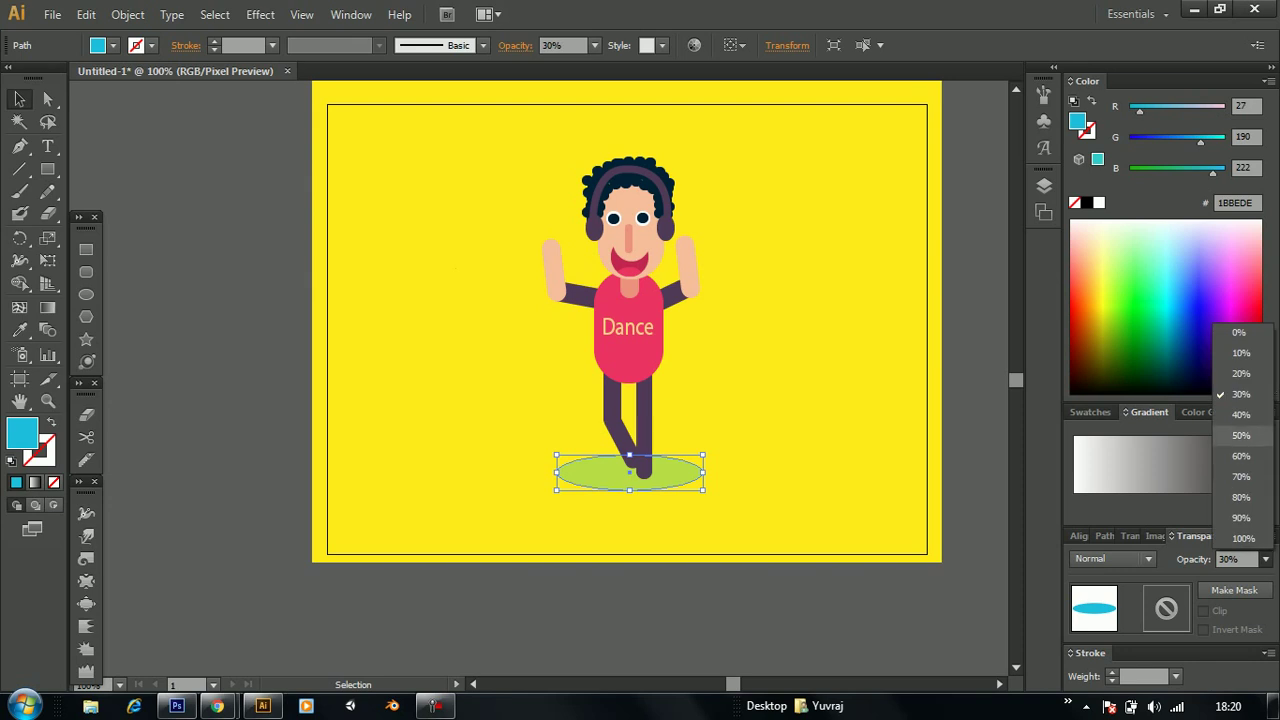
click(1240, 497)
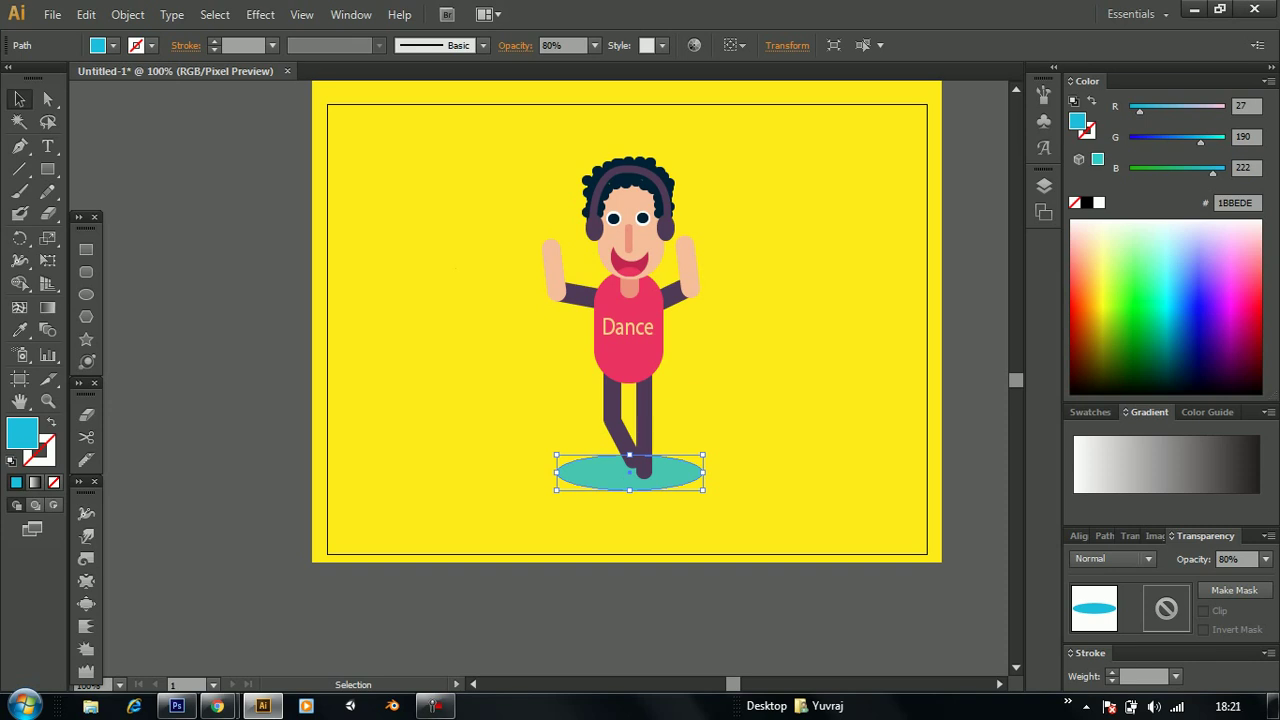
key(ctrl+shift+a)
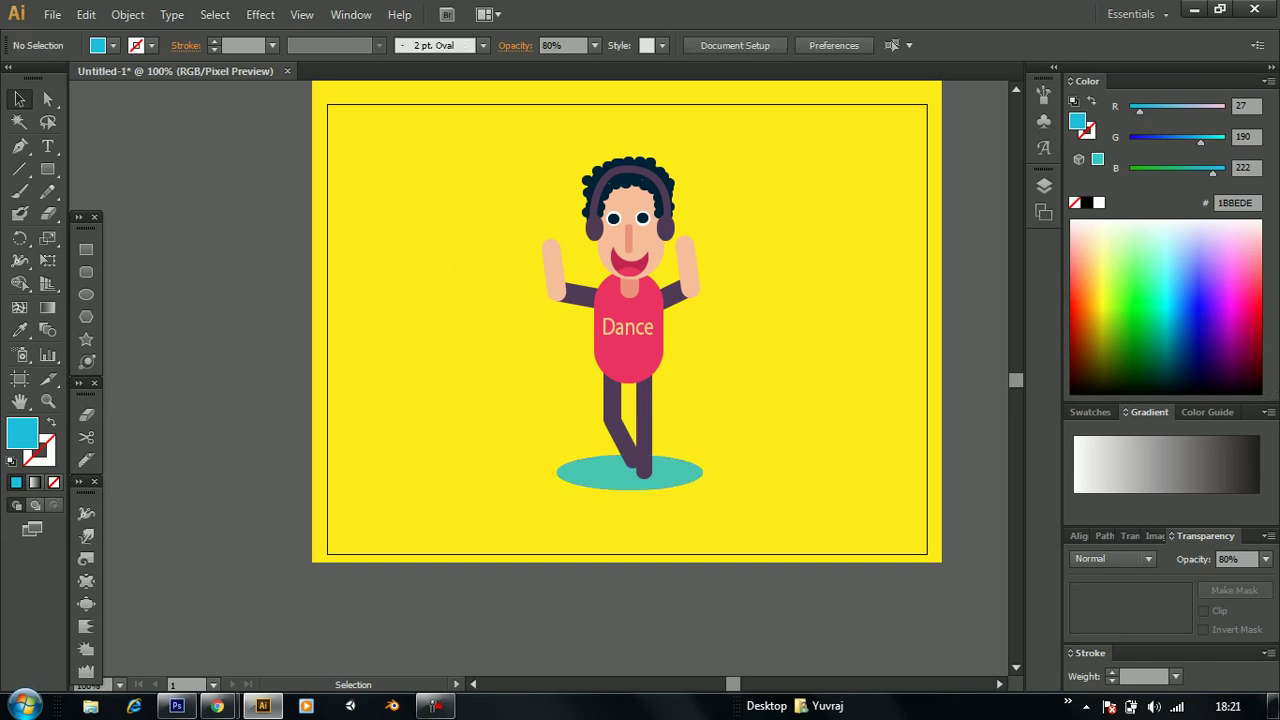
Nudge the teal shadow ellipse slightly to the right
click(630, 472)
key(Right)
key(Right)
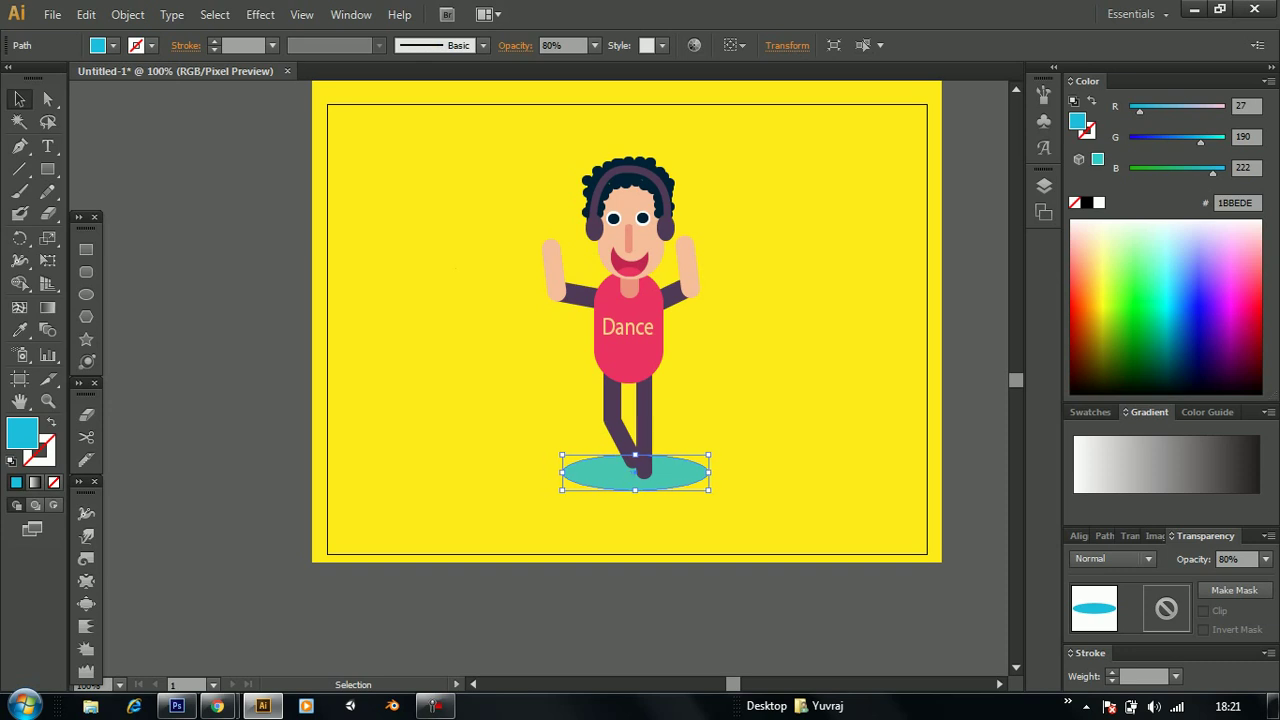
key(ctrl+shift+a)
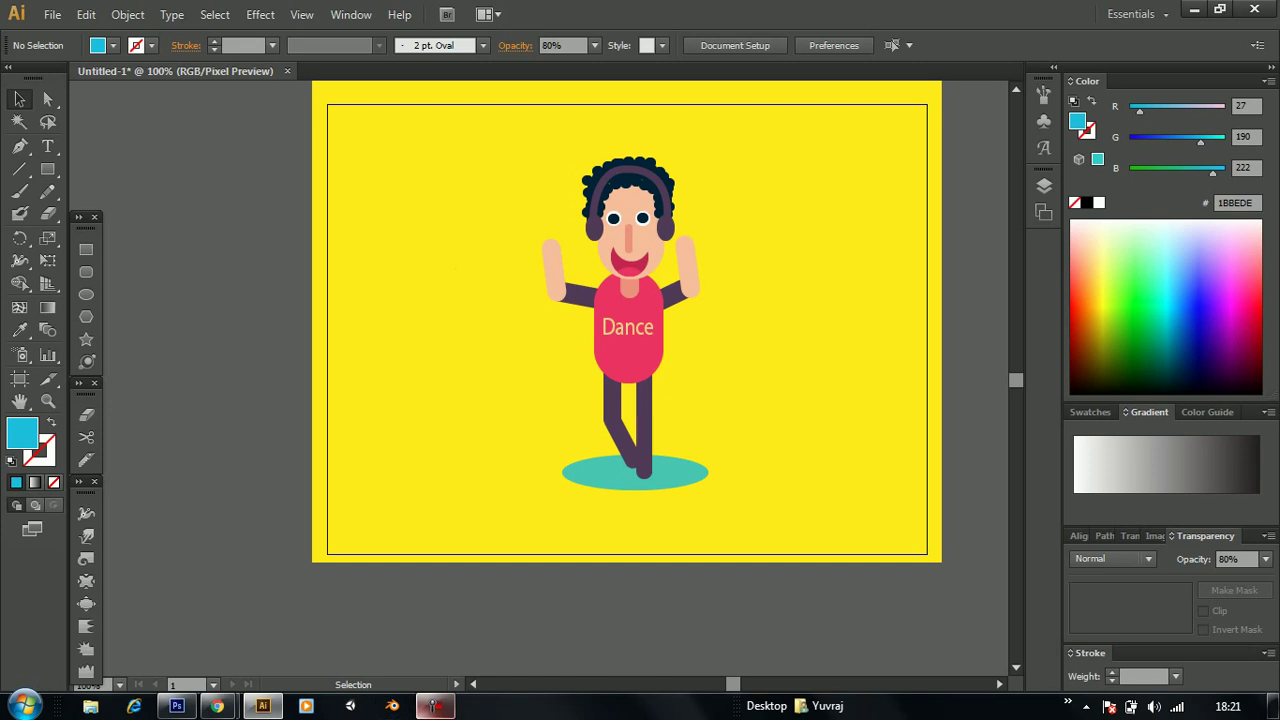